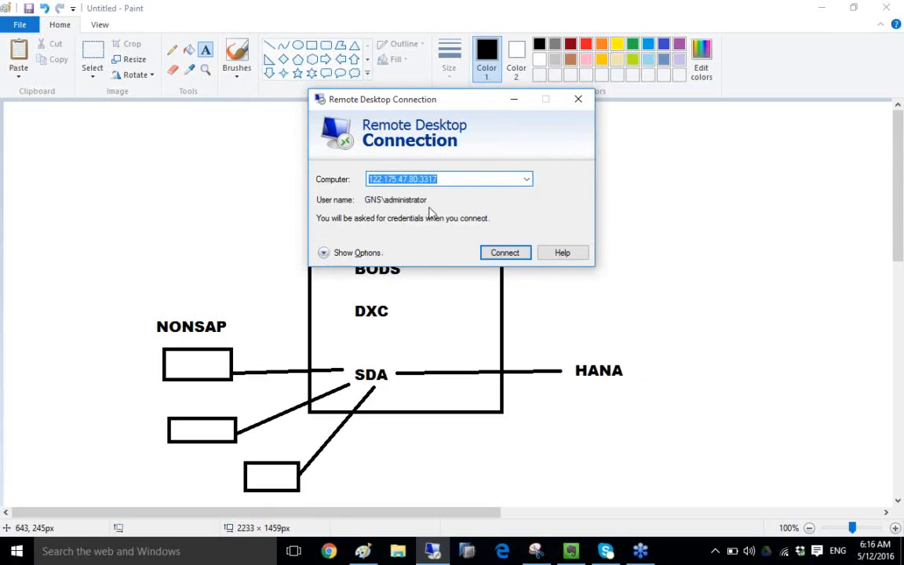
# - Connect to the remote computer with another account, entering the user name hanauser1 and the account password
pyautogui.click(505, 254)
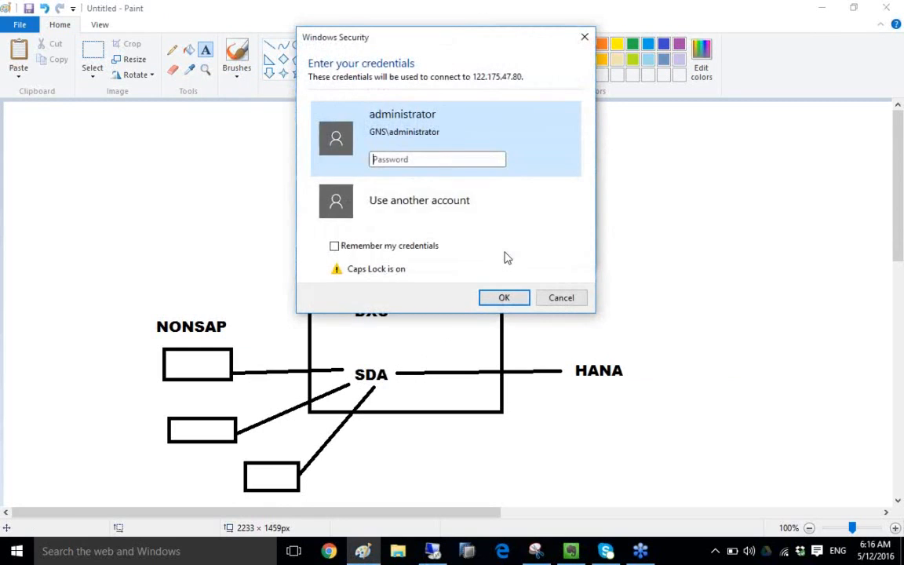
pyautogui.click(393, 197)
pyautogui.click(400, 171)
pyautogui.press('capslock')
pyautogui.write('hanauser1')
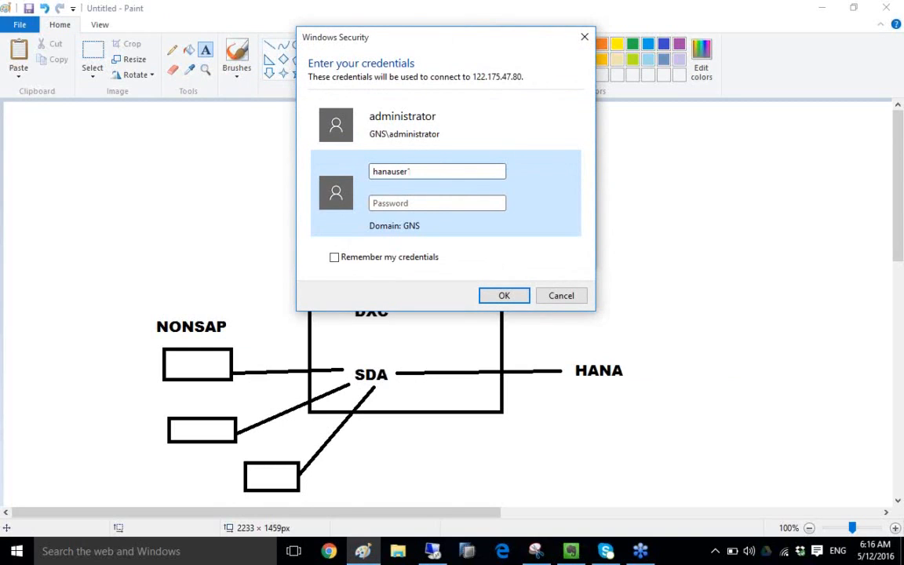
pyautogui.press('Tab')
pyautogui.write('•••••••••')
pyautogui.press('Return')
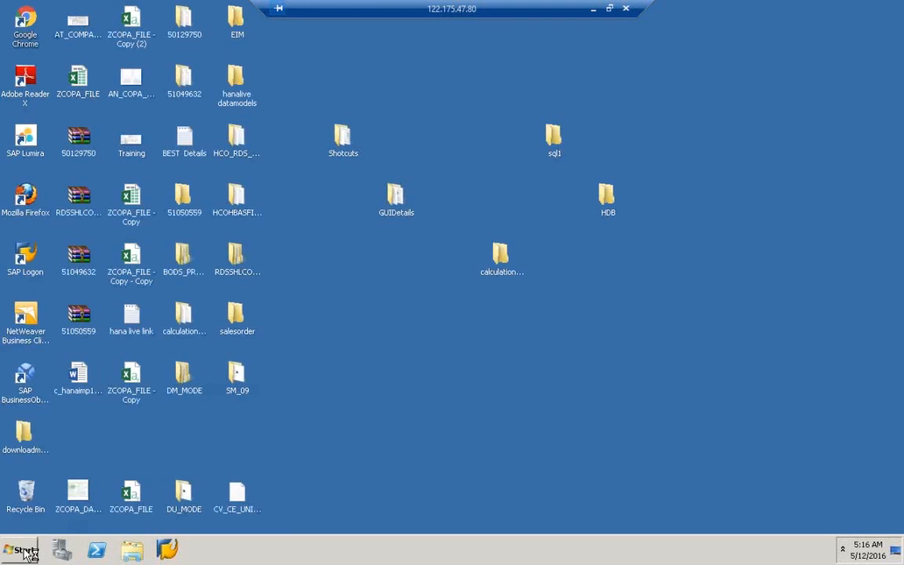
# - Launch SAP HANA Studio on the remote desktop from the SAP HANA program group
pyautogui.click(22, 550)
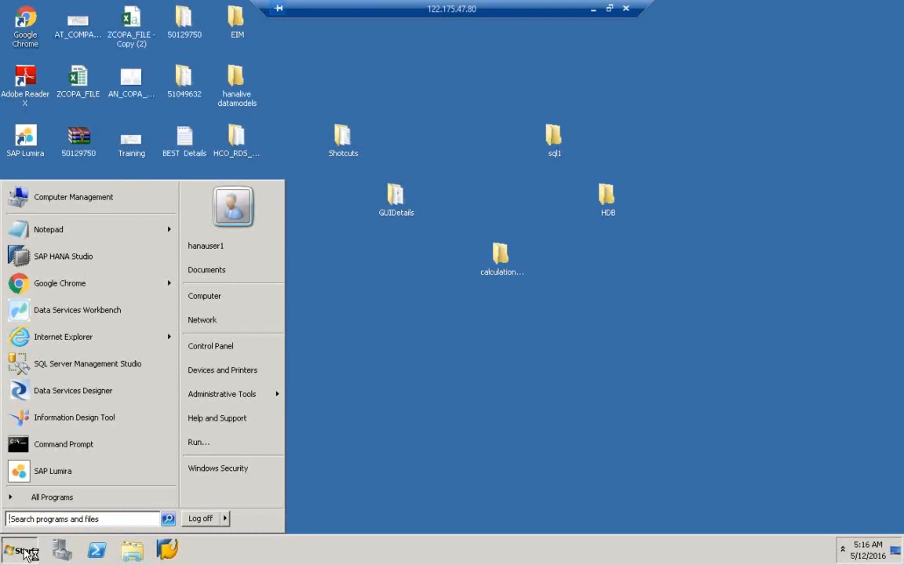
pyautogui.click(49, 499)
pyautogui.click(57, 443)
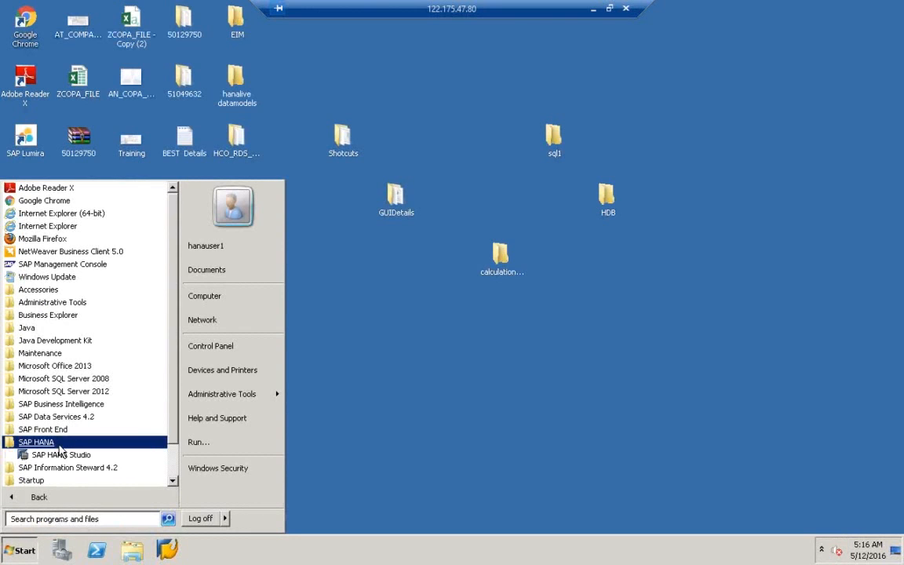
pyautogui.click(61, 454)
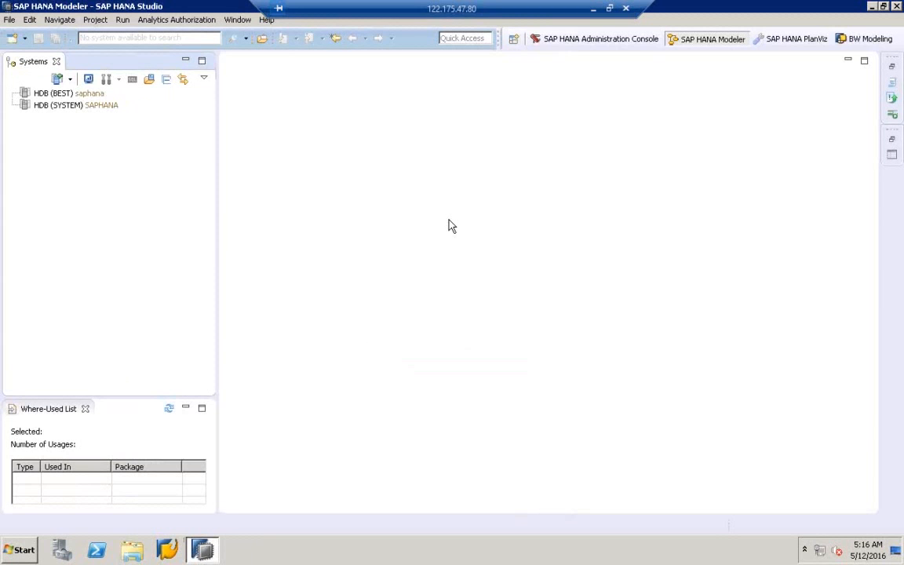
# - Log on to the HDB (BEST) system with the database user's password, re-entering the password after a rejected attempt
pyautogui.click(63, 95)
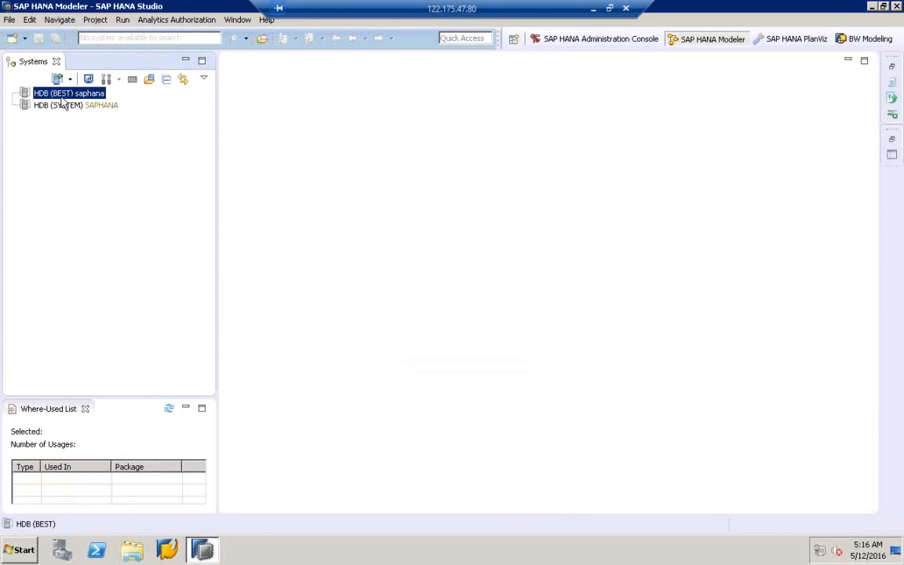
pyautogui.doubleClick(60, 95)
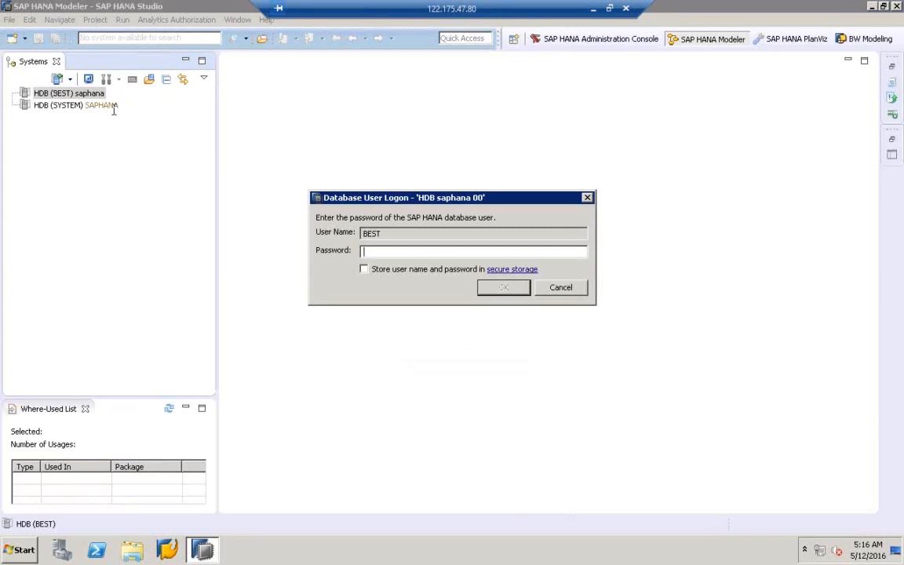
pyautogui.write('************')
pyautogui.click(510, 292)
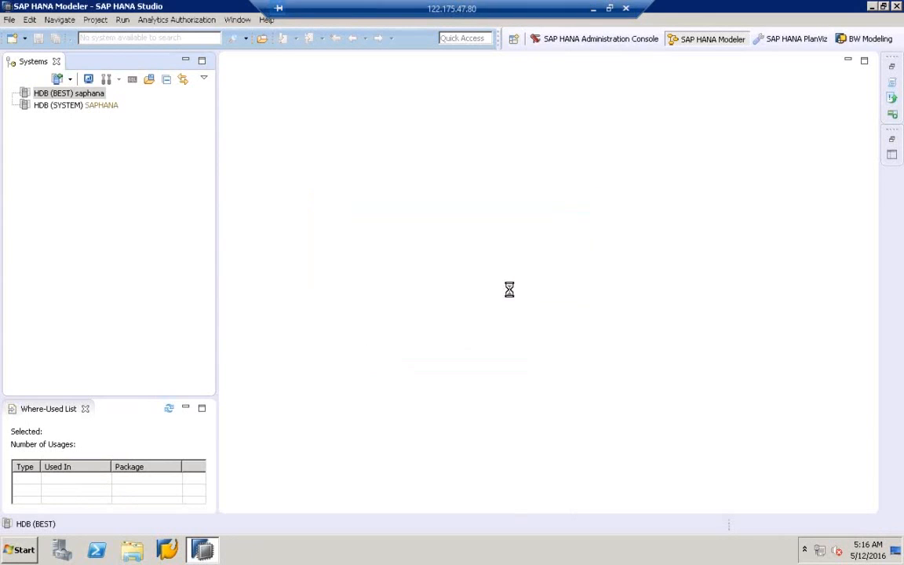
pyautogui.click(508, 291)
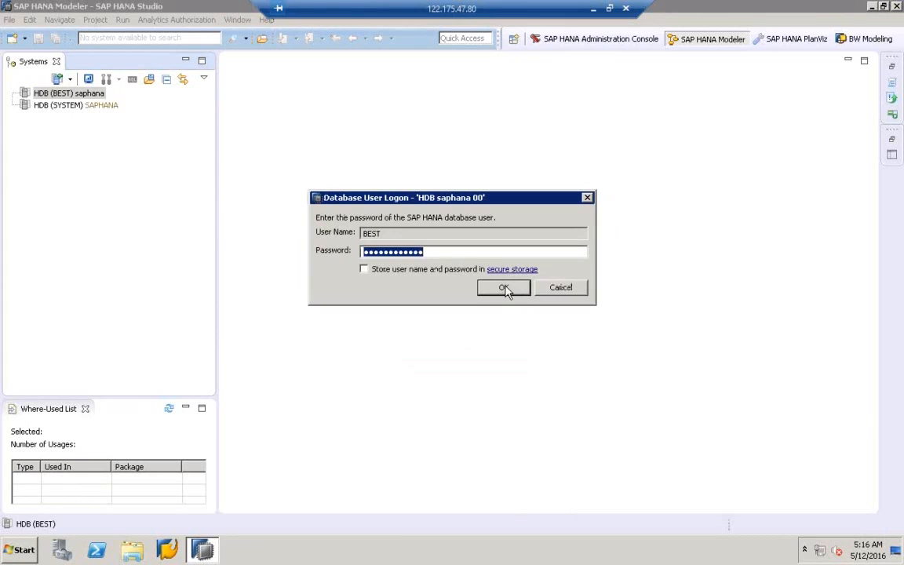
pyautogui.click(467, 251)
pyautogui.press('Return')
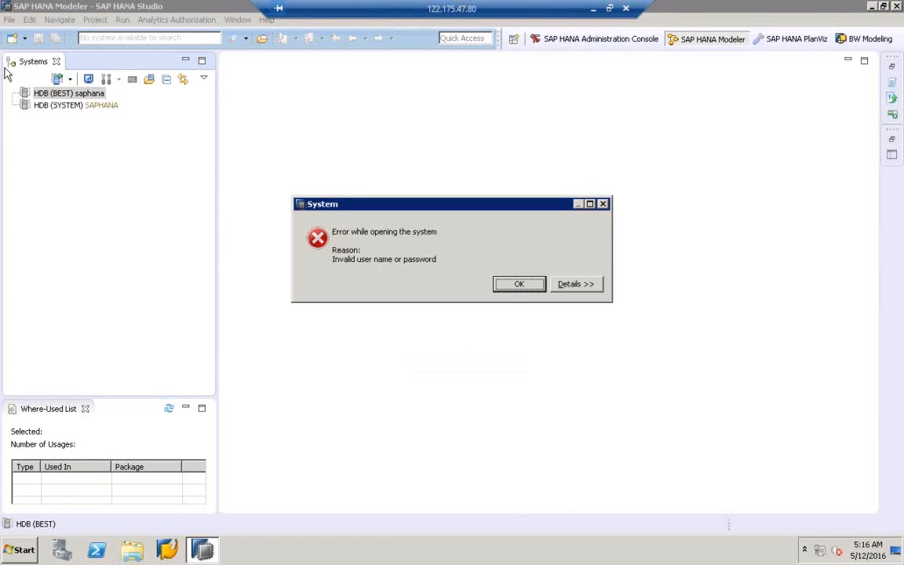
pyautogui.click(602, 205)
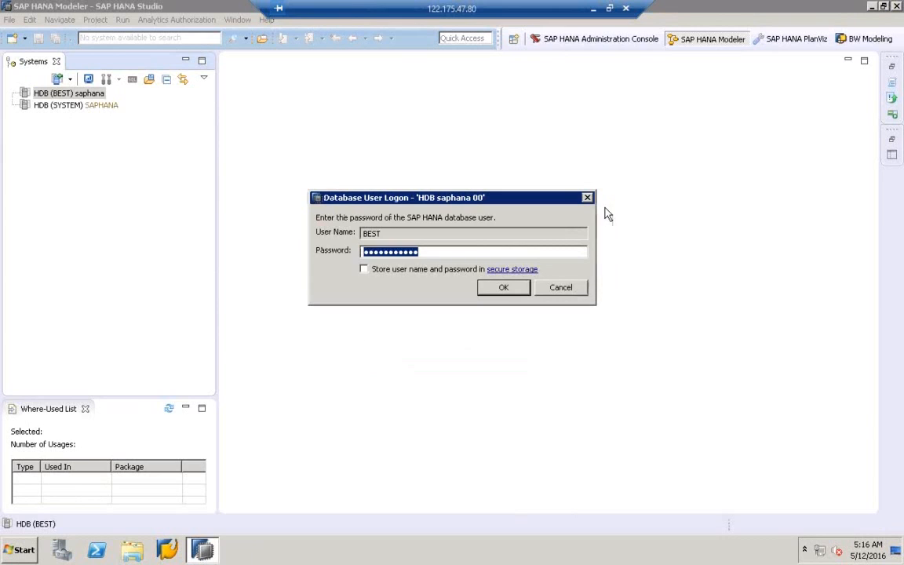
pyautogui.press('BackSpace')
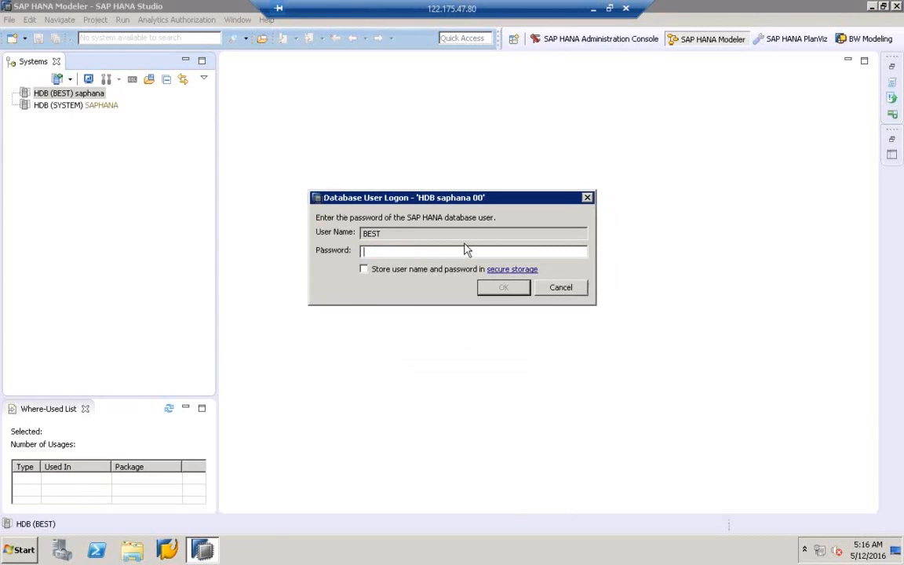
pyautogui.write('•••••••••')
pyautogui.press('Return')
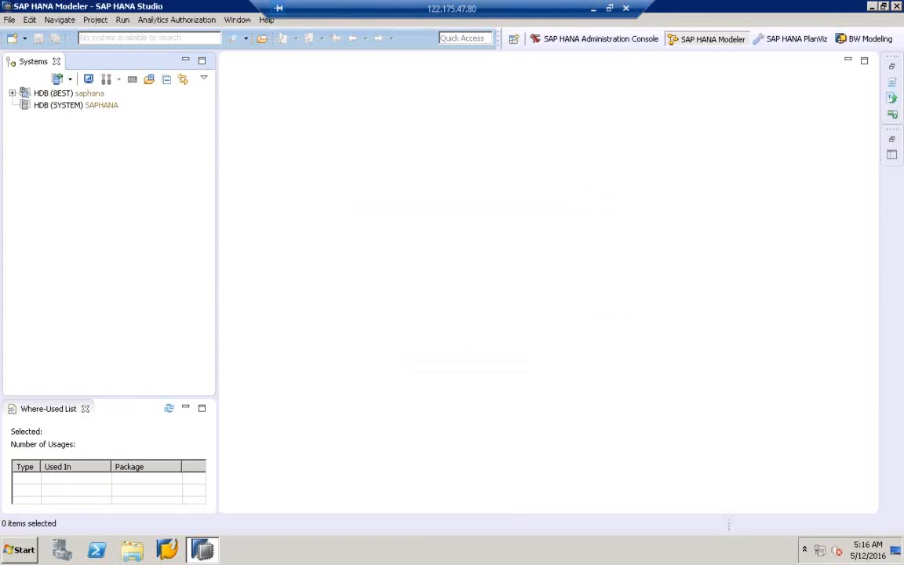
# - Open a new remote source definition from Remote Sources in the Provisioning folder of HDB (BEST)
pyautogui.click(58, 141)
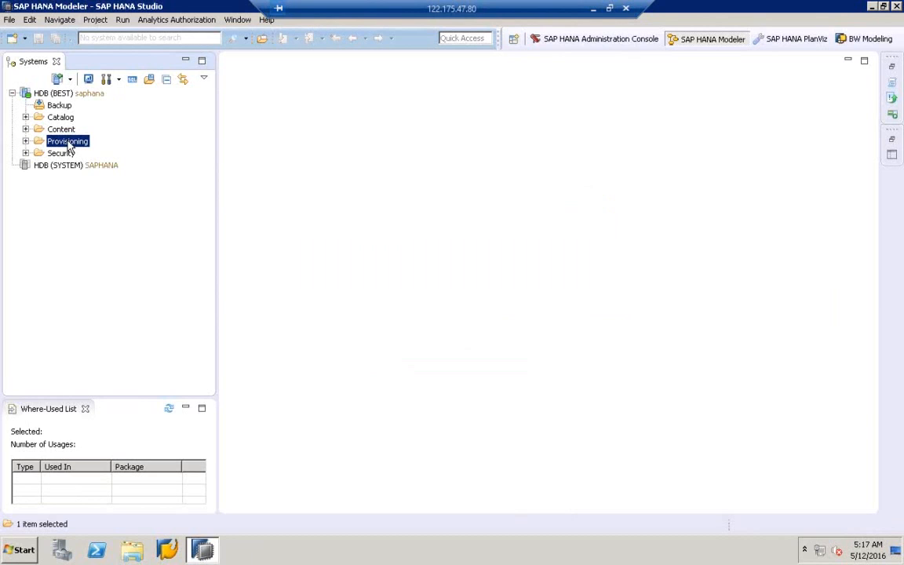
pyautogui.click(25, 141)
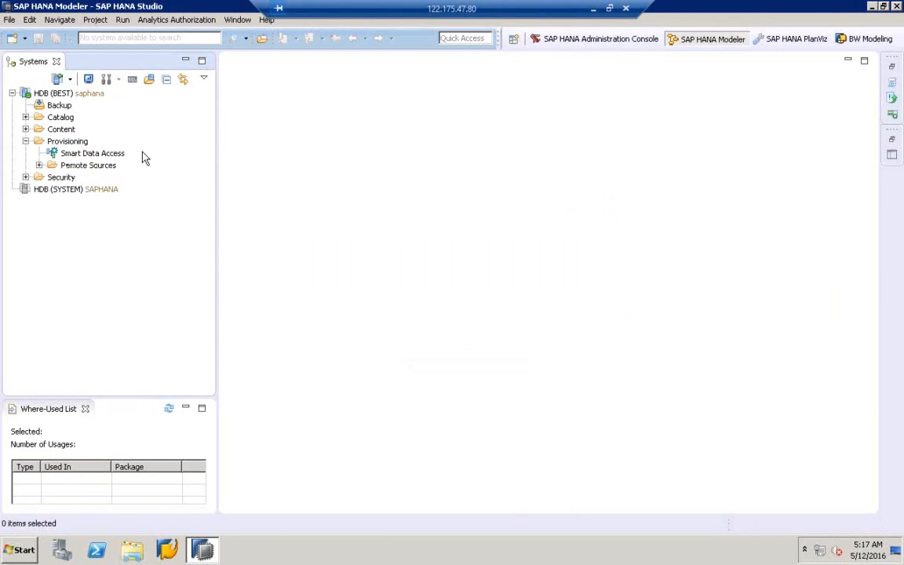
pyautogui.click(106, 154)
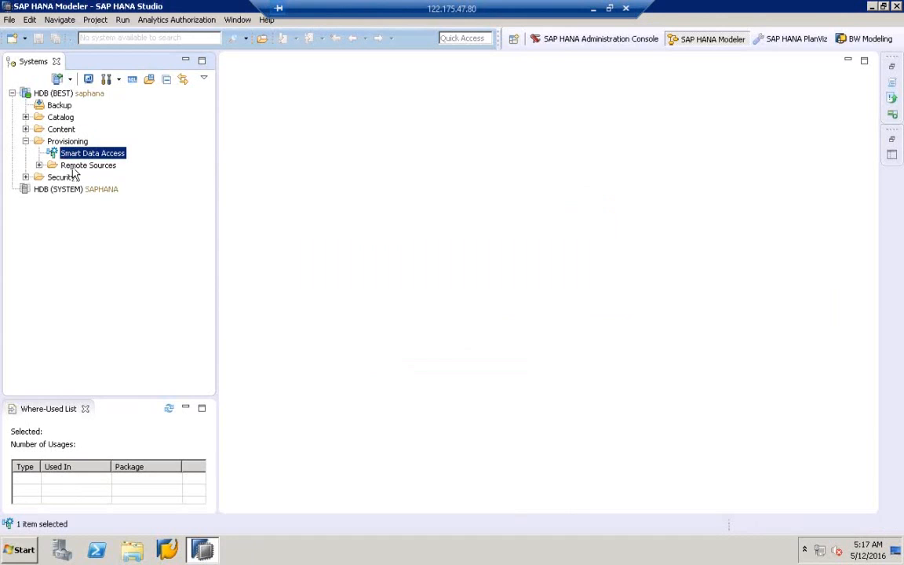
pyautogui.click(72, 169)
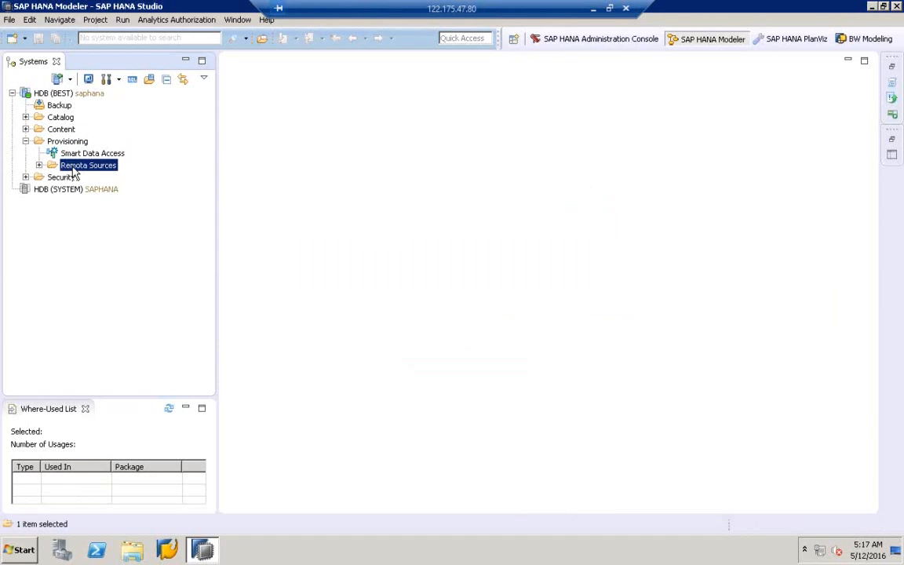
pyautogui.rightClick(74, 174)
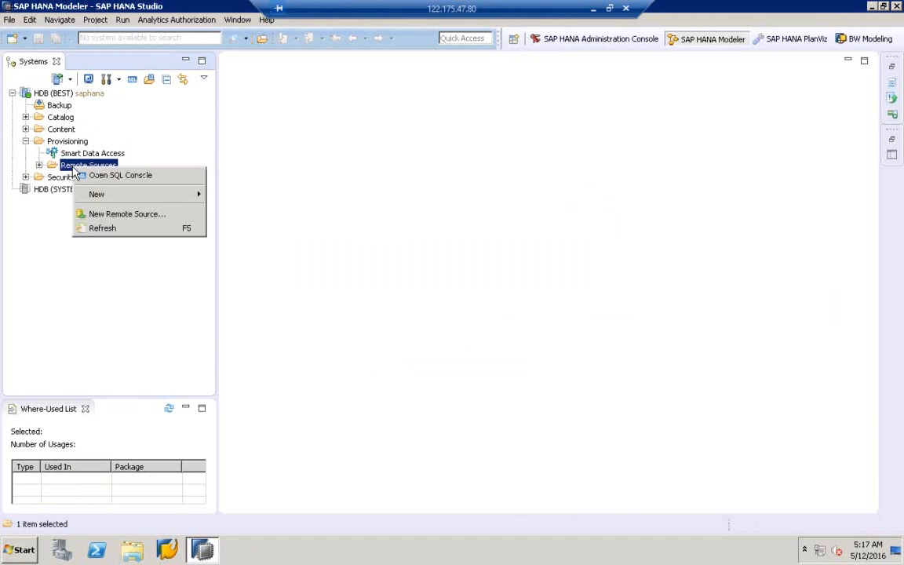
pyautogui.click(113, 215)
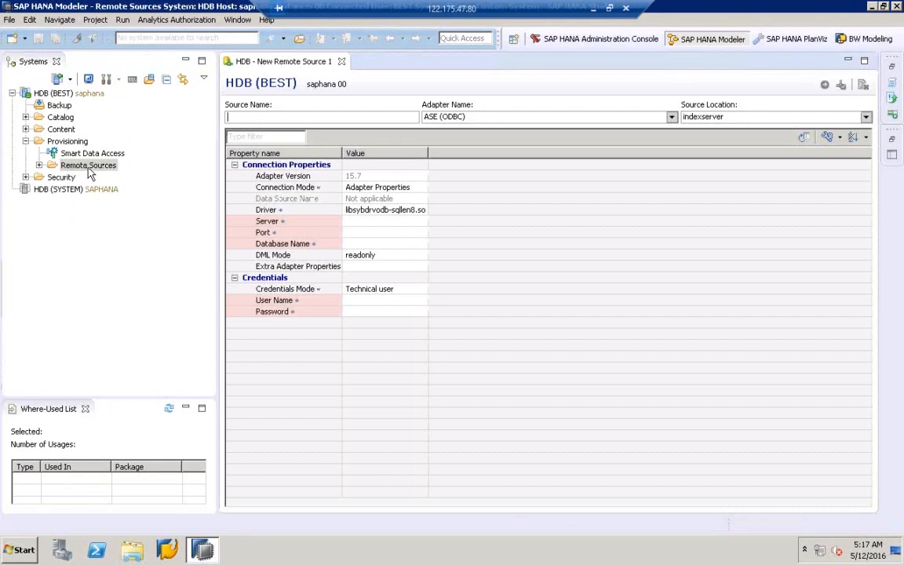
pyautogui.click(88, 167)
pyautogui.rightClick(88, 167)
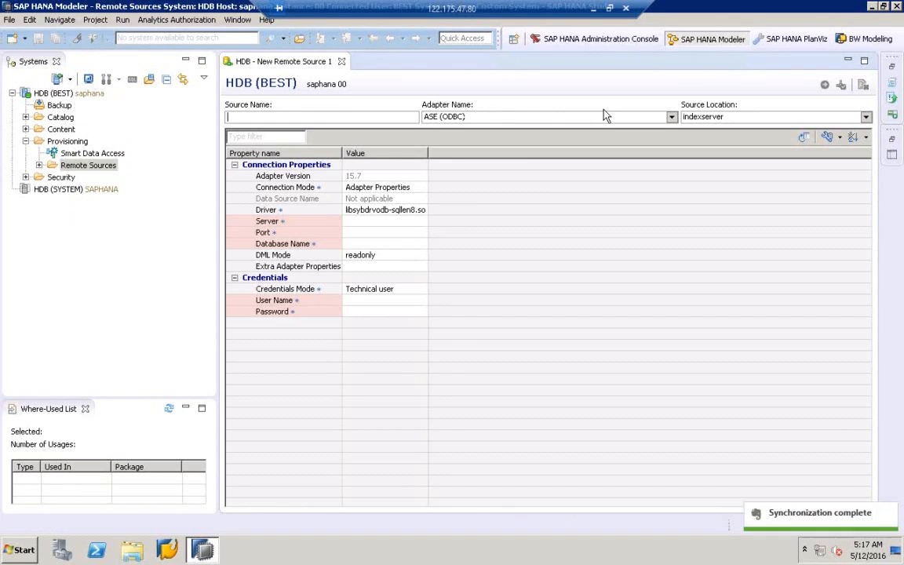
# - Set the new remote source's adapter to MSSQL (GENERIC ODBC)
pyautogui.click(672, 117)
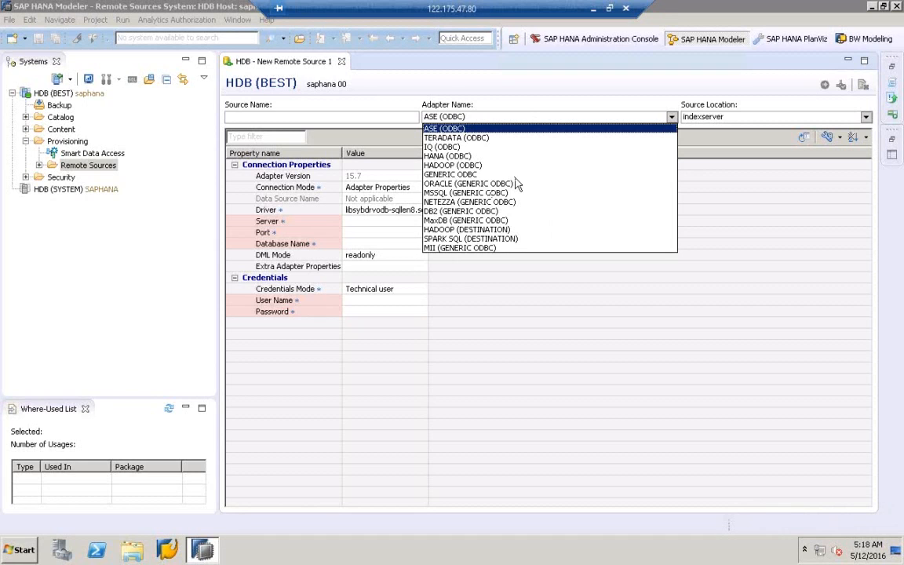
pyautogui.click(444, 116)
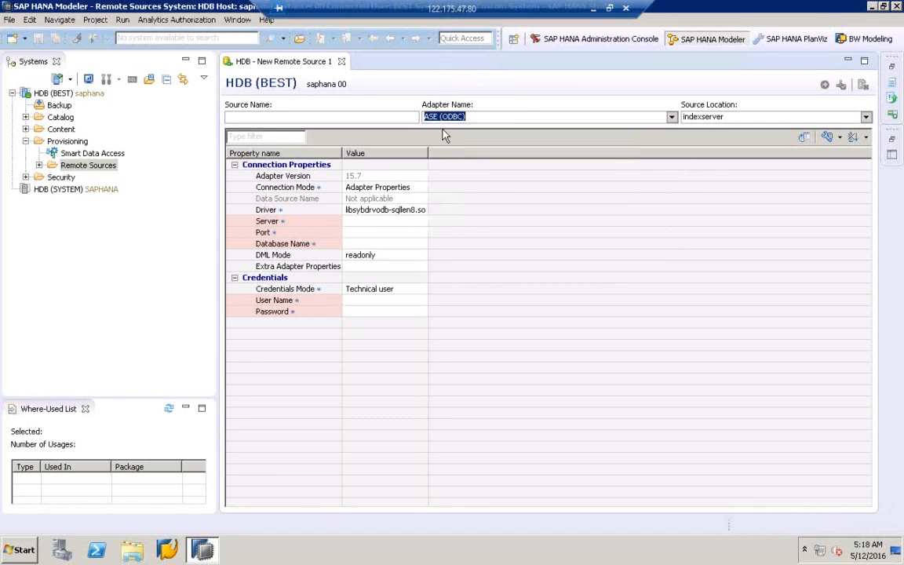
pyautogui.click(444, 116)
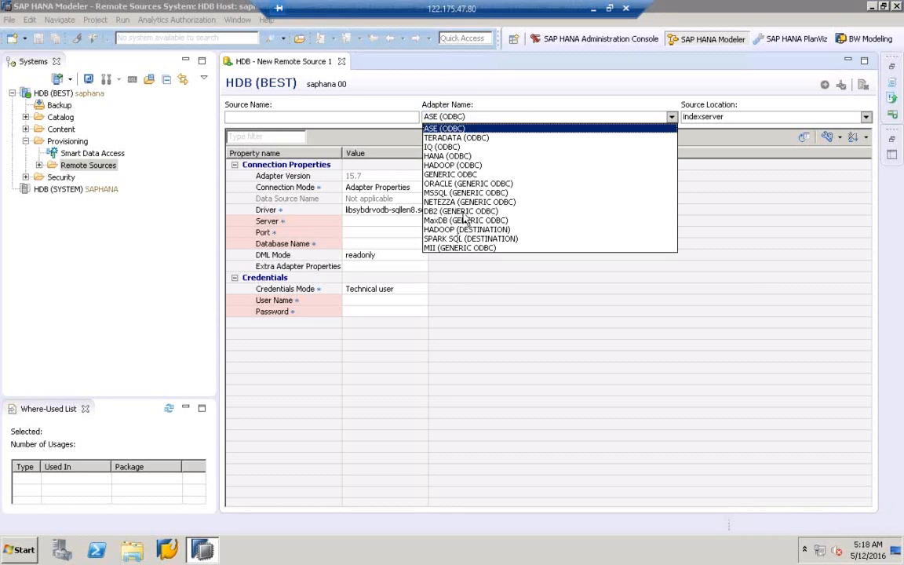
pyautogui.click(444, 193)
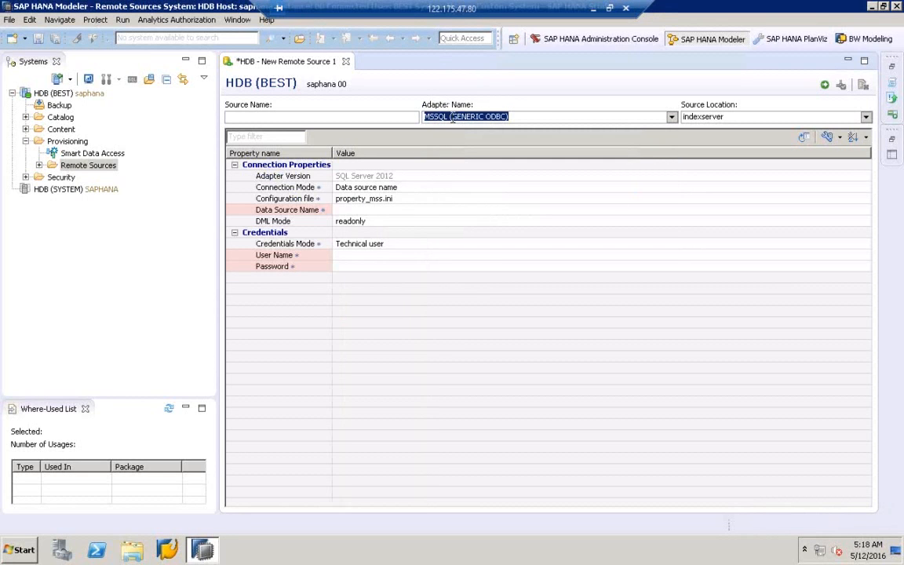
# - Set the new remote source's adapter to HANA (ODBC)
pyautogui.click(452, 118)
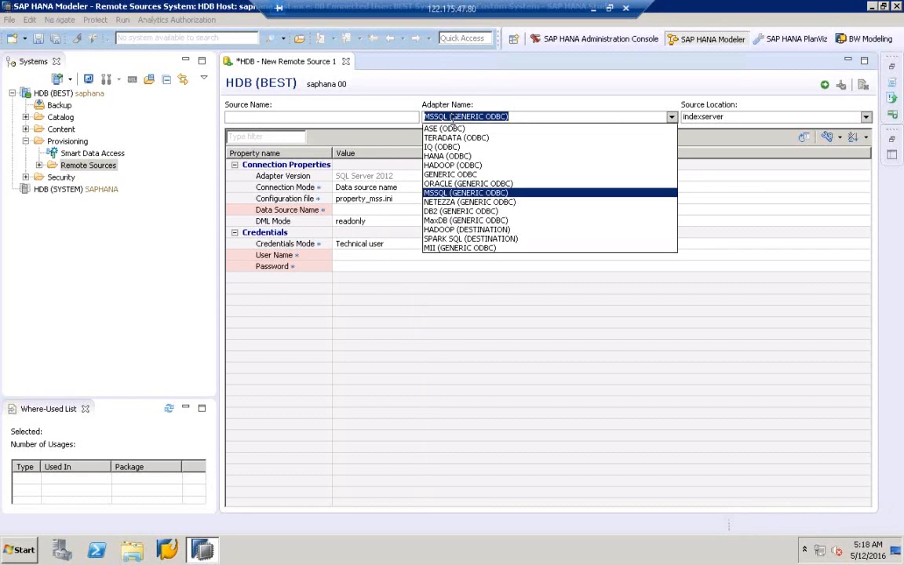
pyautogui.click(449, 155)
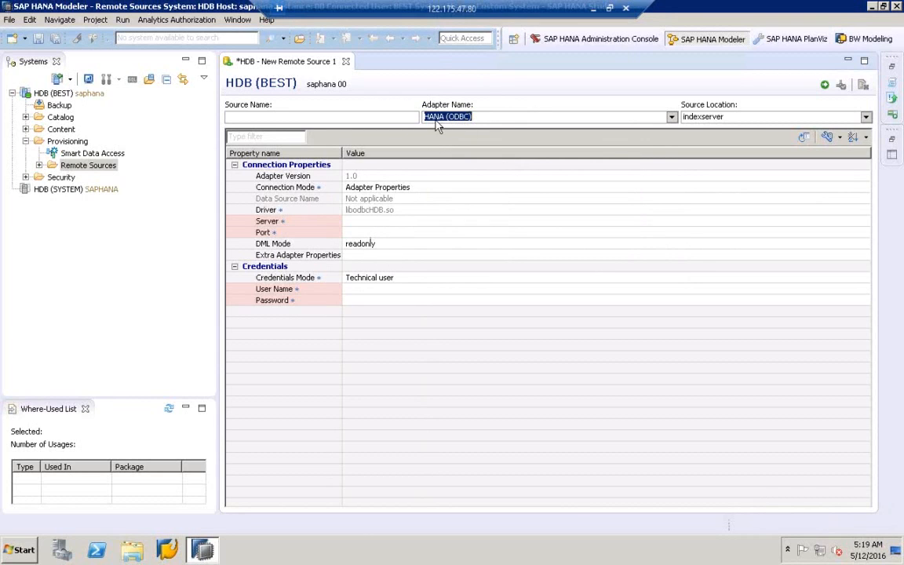
pyautogui.click(474, 116)
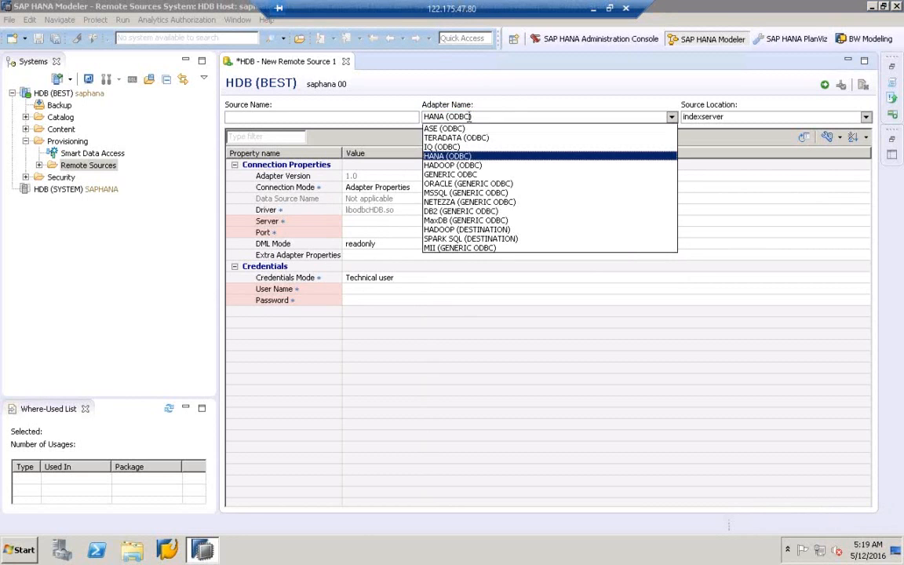
pyautogui.click(480, 99)
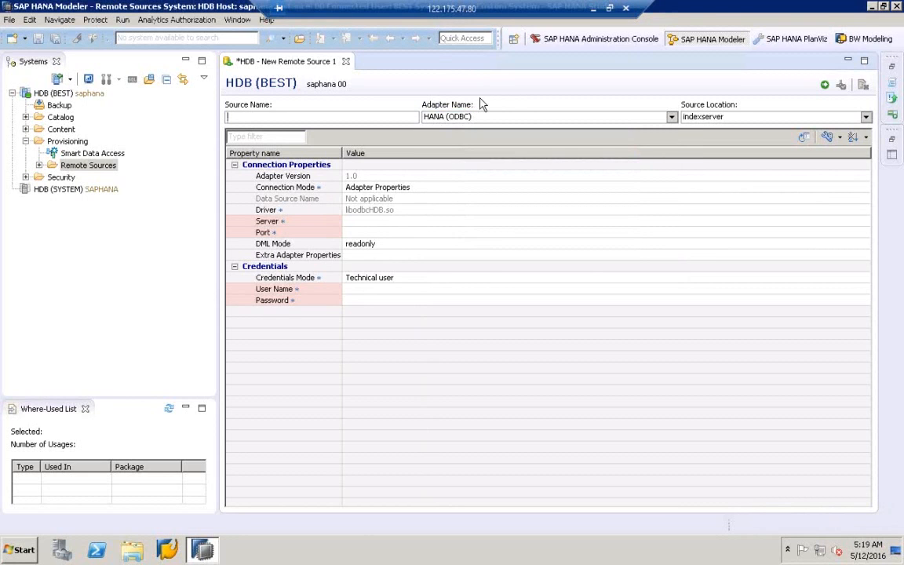
# - Switch to Paint by searching for mspaint on the remote desktop and launching it
pyautogui.click(19, 550)
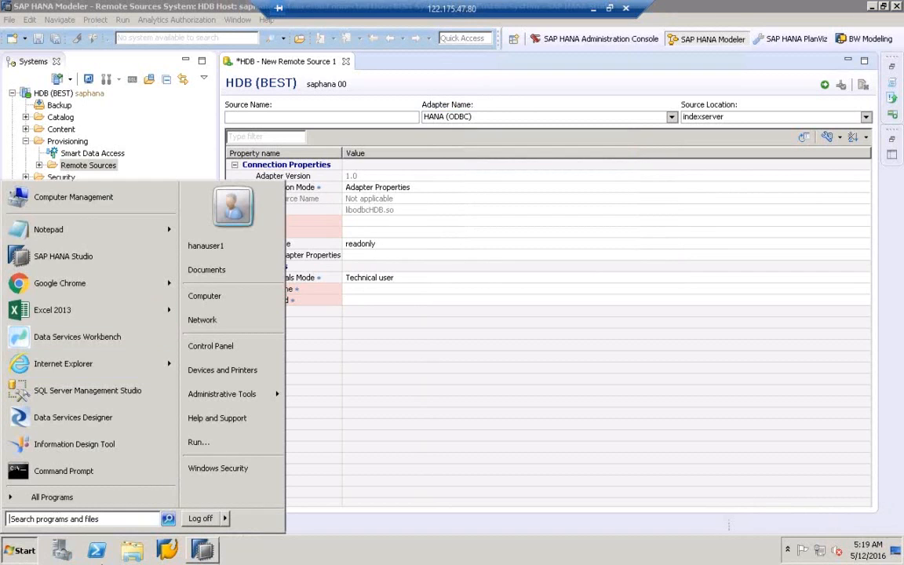
pyautogui.click(109, 519)
pyautogui.write('Ins')
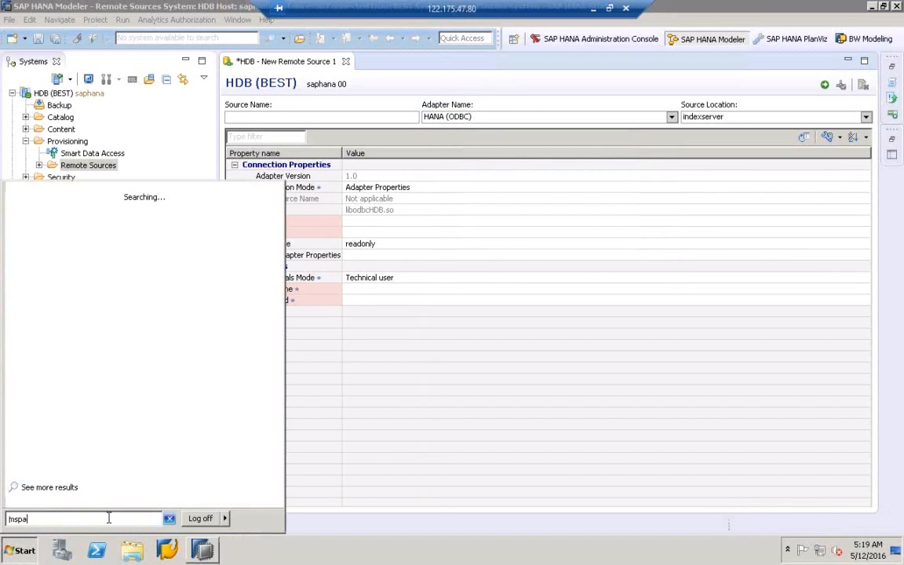
pyautogui.write('paint')
pyautogui.click(54, 210)
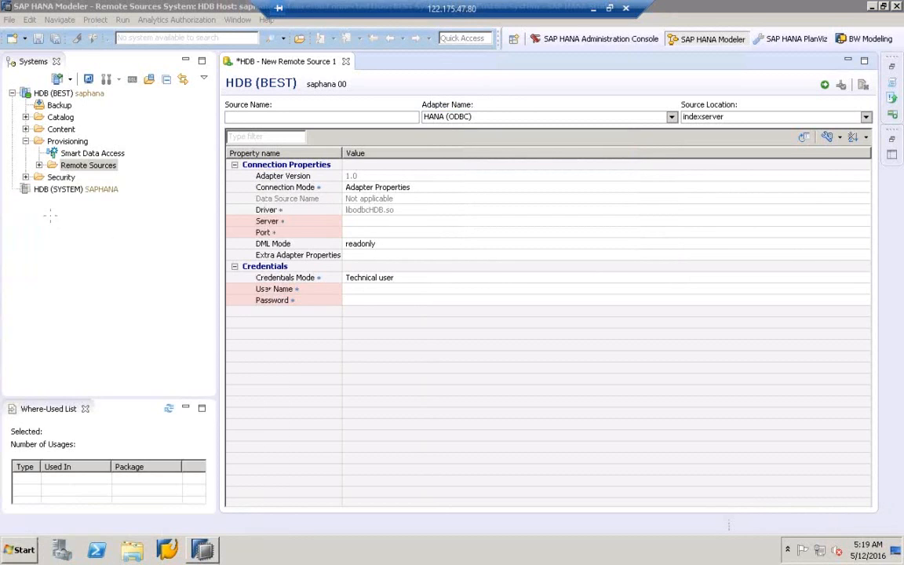
# - Draw a rectangle in the left half of the canvas and add the text "source" inside it
pyautogui.click(299, 43)
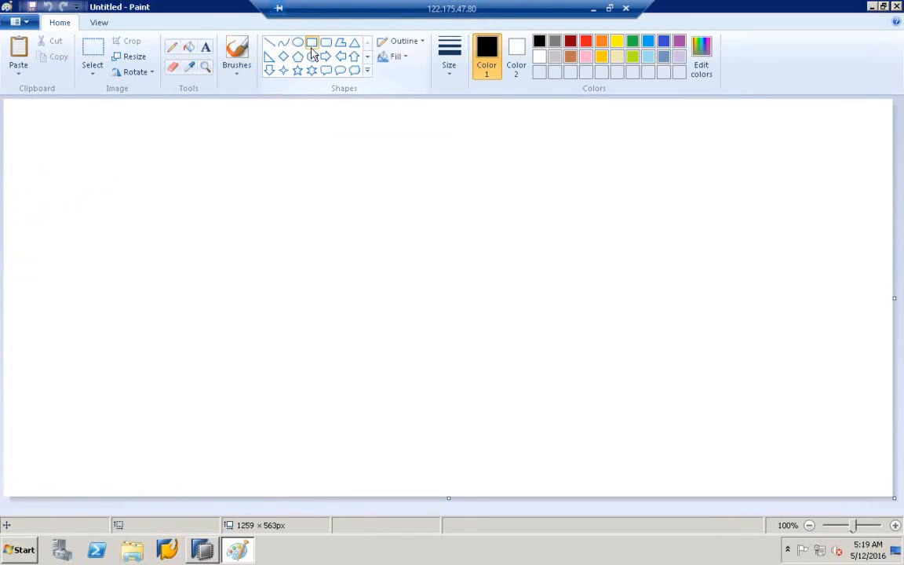
pyautogui.click(312, 46)
pyautogui.moveTo(121, 252); pyautogui.dragTo(239, 320)
pyautogui.click(205, 47)
pyautogui.click(136, 284)
pyautogui.write('sour')
pyautogui.click(256, 149)
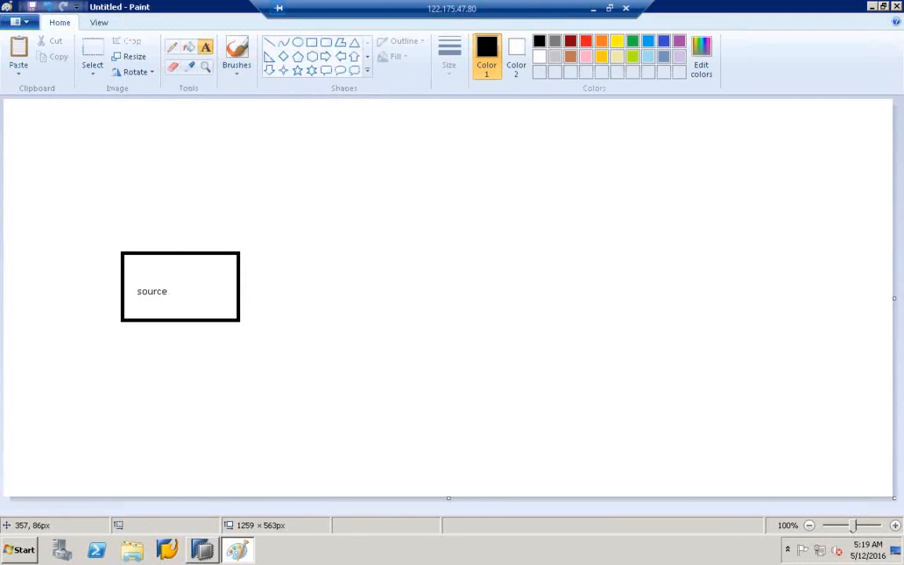
# - Draw a nearly horizontal line about 255 px long from the right edge of the source box
pyautogui.click(269, 42)
pyautogui.moveTo(240, 285); pyautogui.dragTo(420, 281)
pyautogui.click(206, 47)
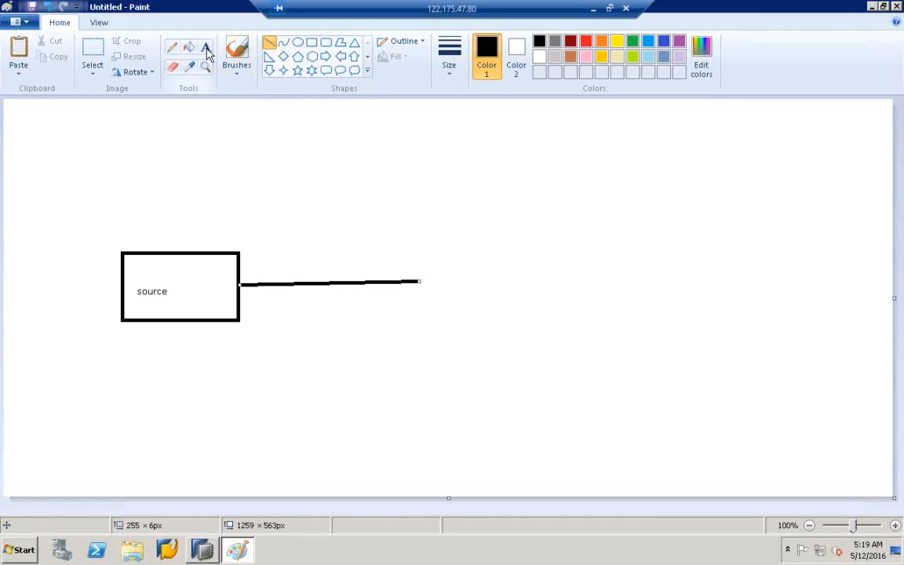
# - Label the connecting line "odbc" and draw a rectangle about 239 × 47 px in the right part of the canvas
pyautogui.click(308, 250)
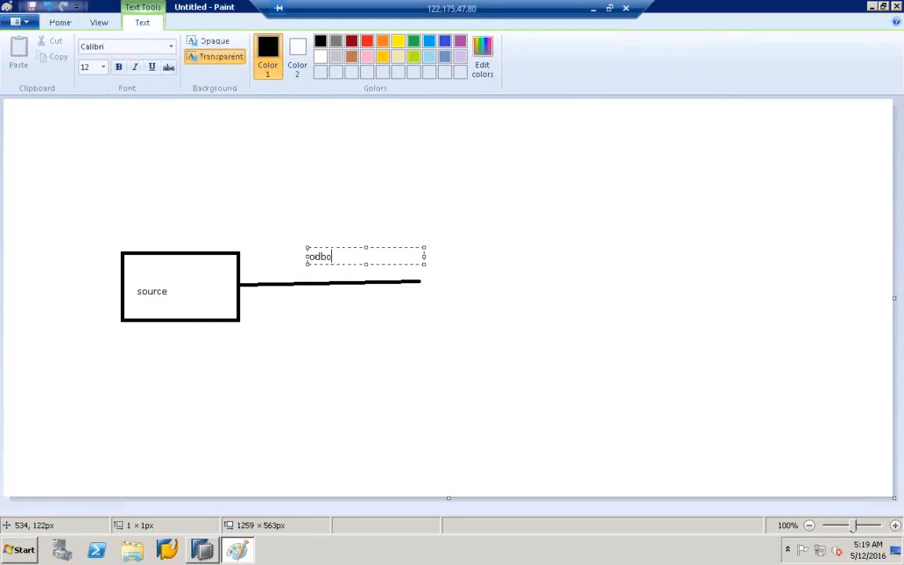
pyautogui.click(376, 156)
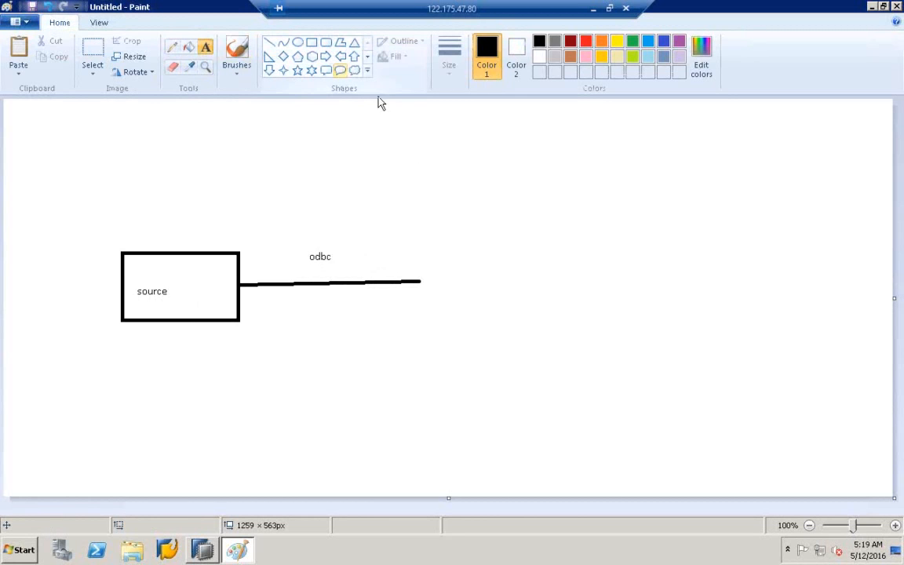
pyautogui.click(311, 42)
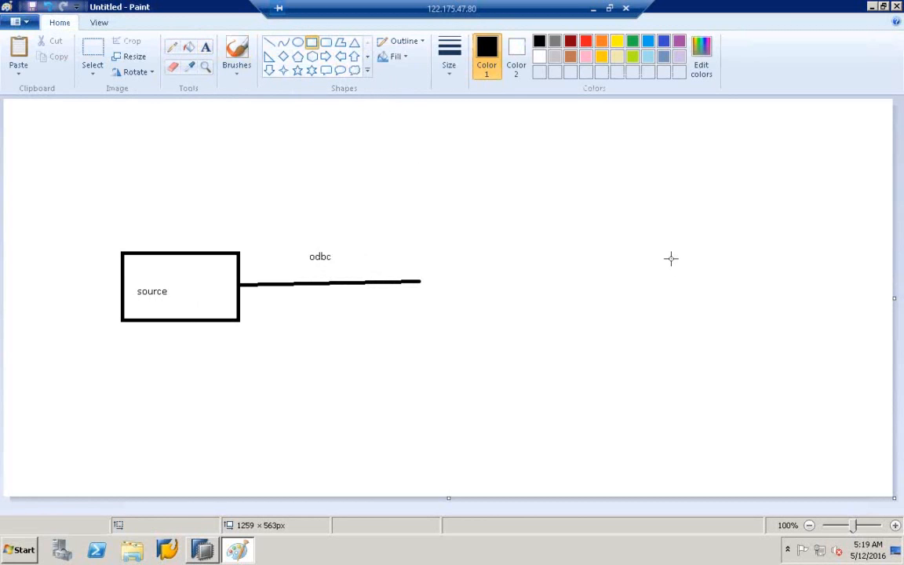
pyautogui.moveTo(667, 255); pyautogui.dragTo(838, 289)
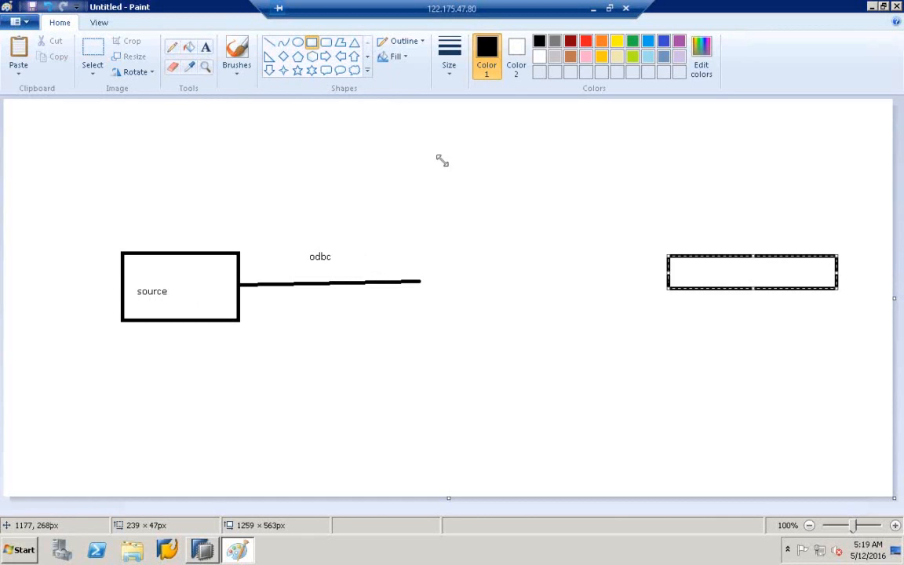
# - Add the texts "IV" and "- CV" side by side inside the rectangle in the right part of the canvas
pyautogui.click(205, 47)
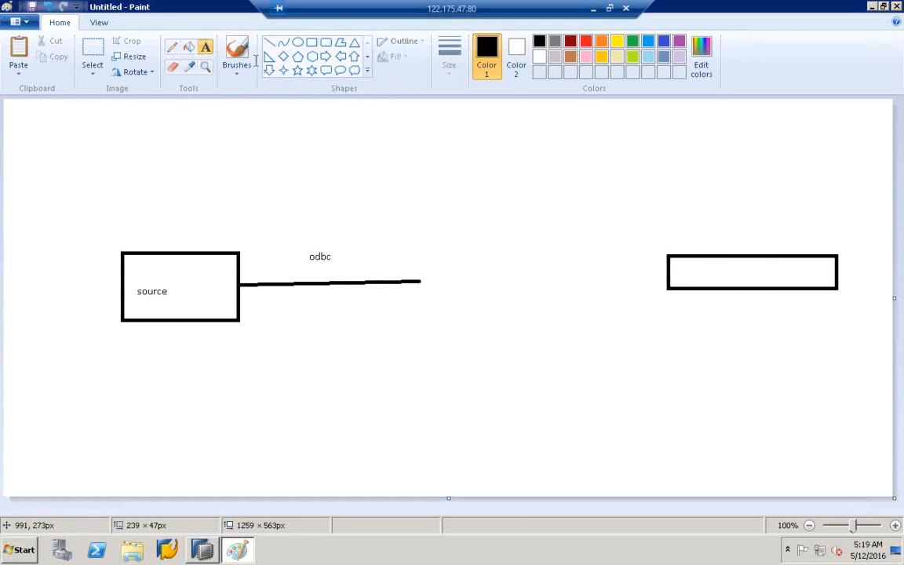
pyautogui.click(710, 275)
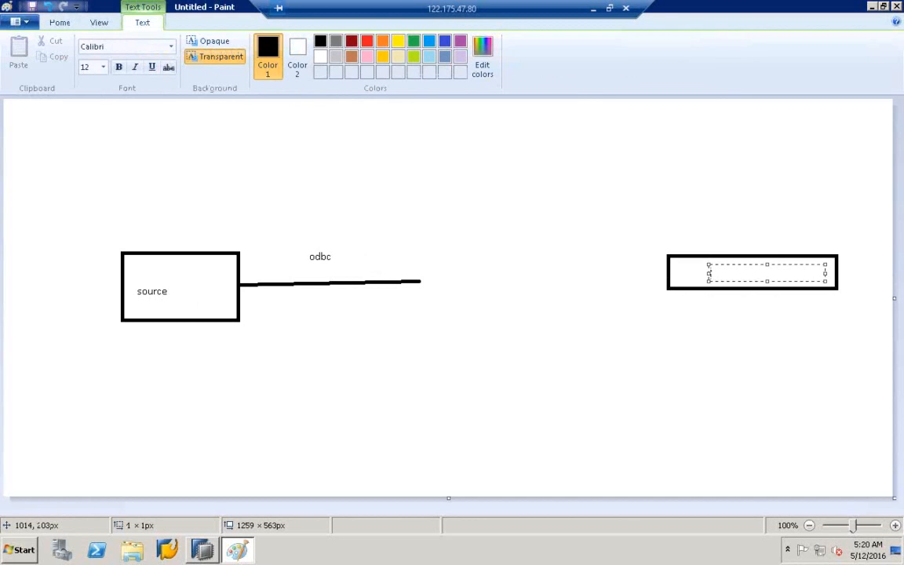
pyautogui.click(753, 192)
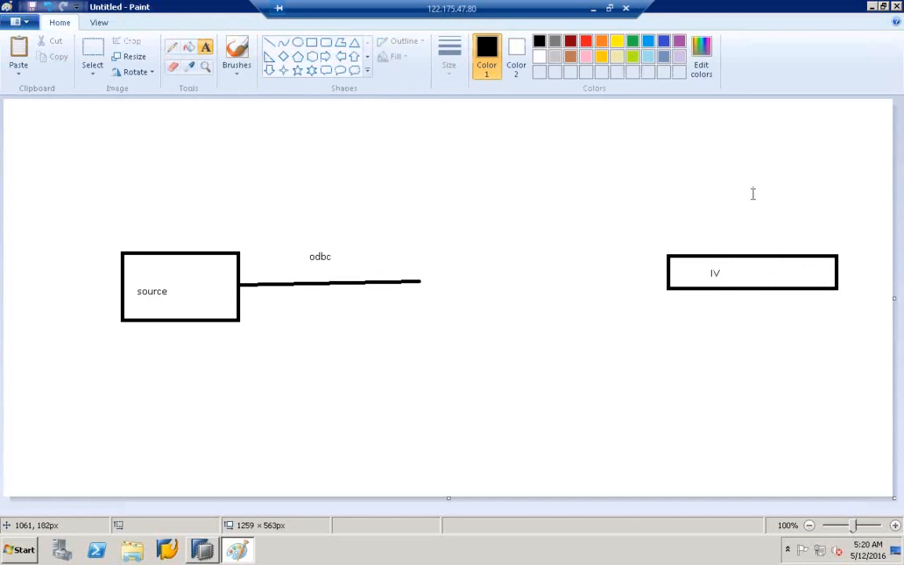
pyautogui.click(736, 273)
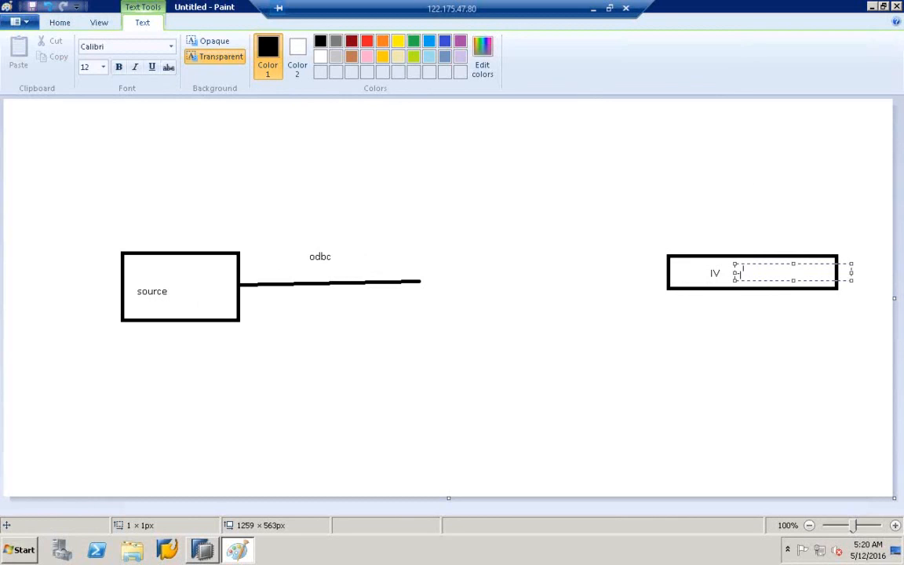
pyautogui.write('CV')
pyautogui.click(765, 212)
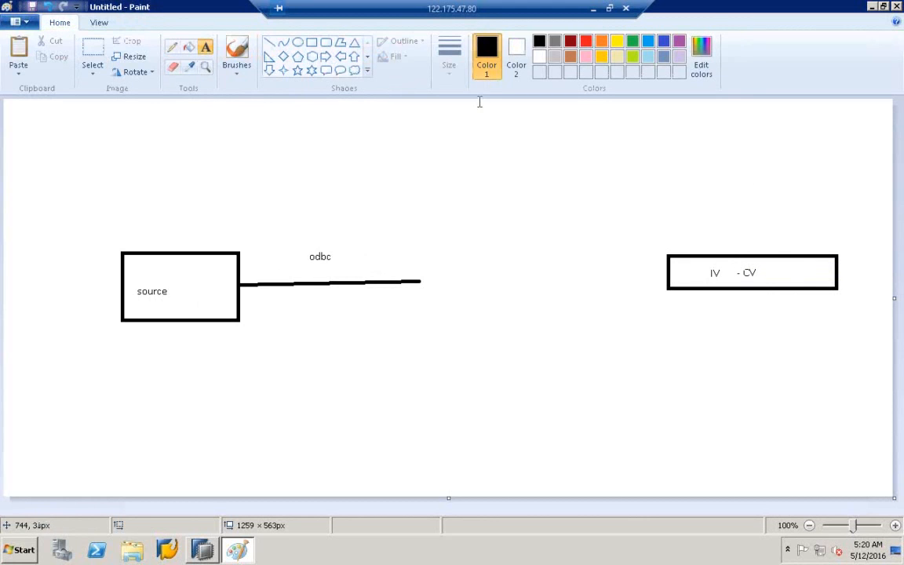
# - Draw a diagonal line about 143 × 130 px up and left from the IV - CV box and label its upper end "CATALOG"
pyautogui.click(271, 45)
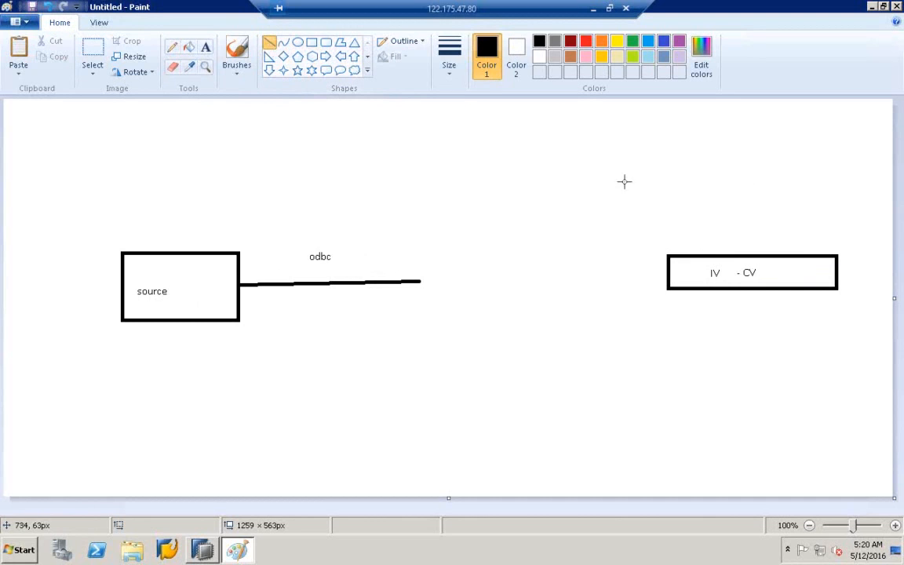
pyautogui.moveTo(679, 252); pyautogui.dragTo(580, 162)
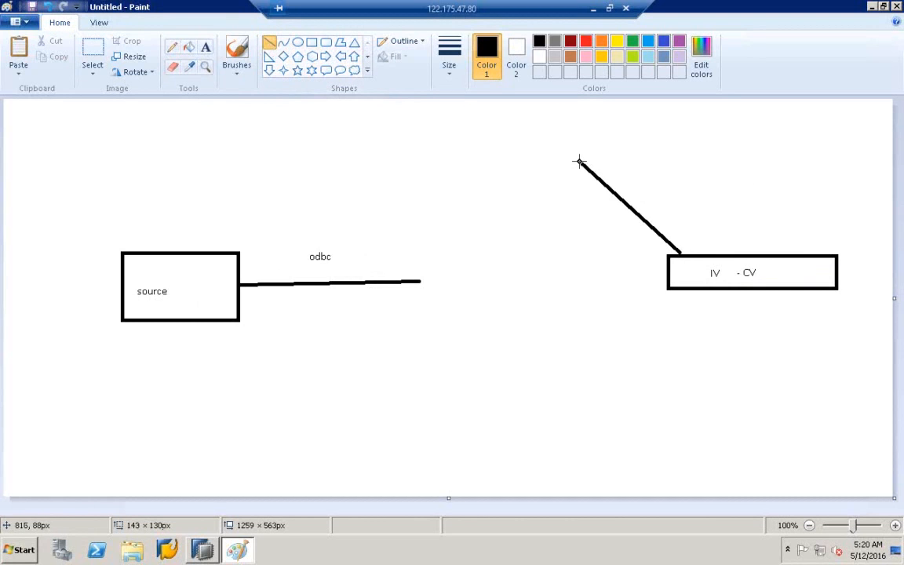
pyautogui.click(205, 47)
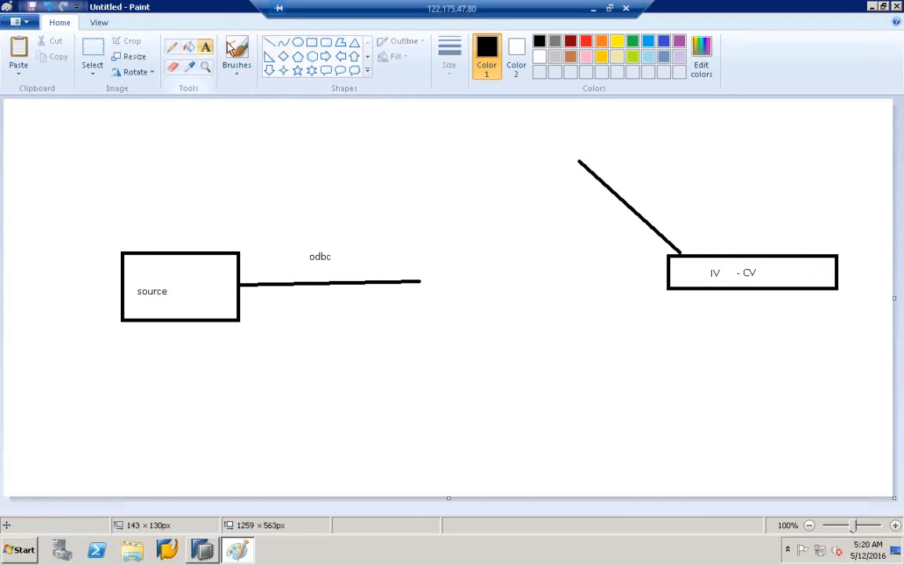
pyautogui.click(564, 139)
pyautogui.write('CATALOG')
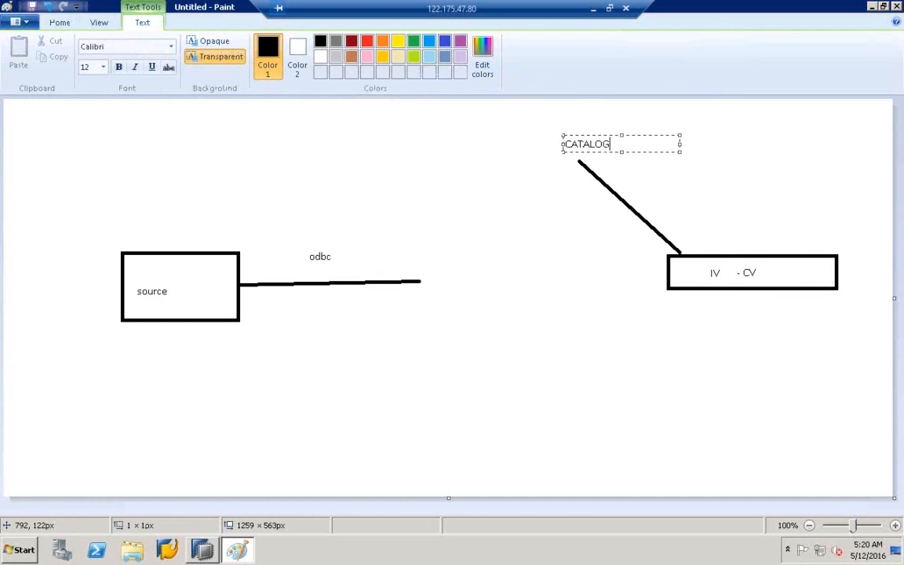
pyautogui.click(563, 184)
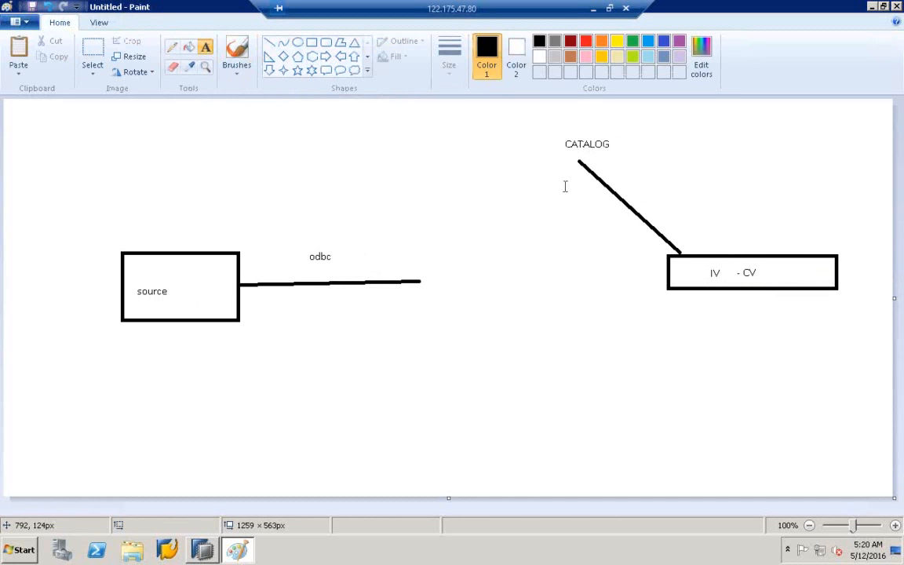
# - Frame the CATALOG text with a rectangle about 116 × 53 px and draw a horizontal line about 108 px long leftward from it
pyautogui.click(311, 43)
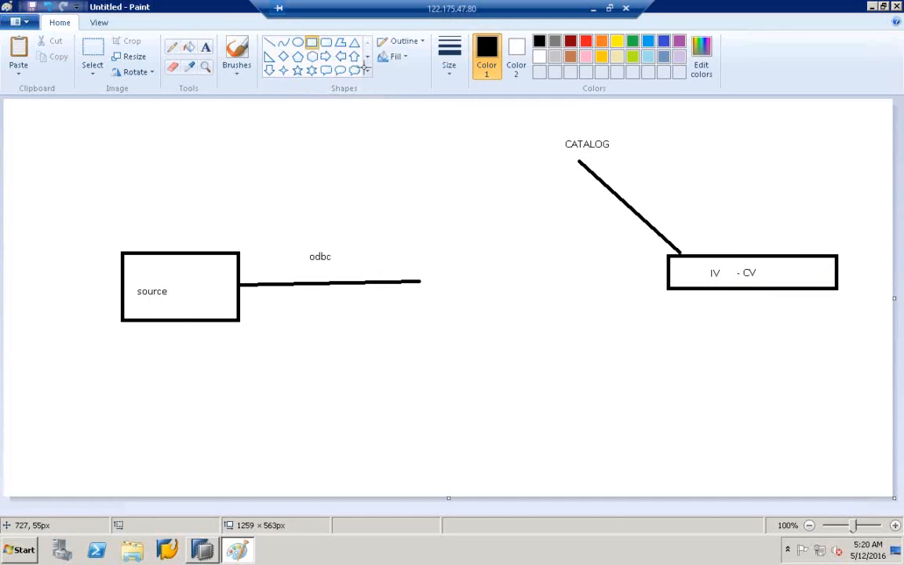
pyautogui.moveTo(555, 134); pyautogui.dragTo(639, 171)
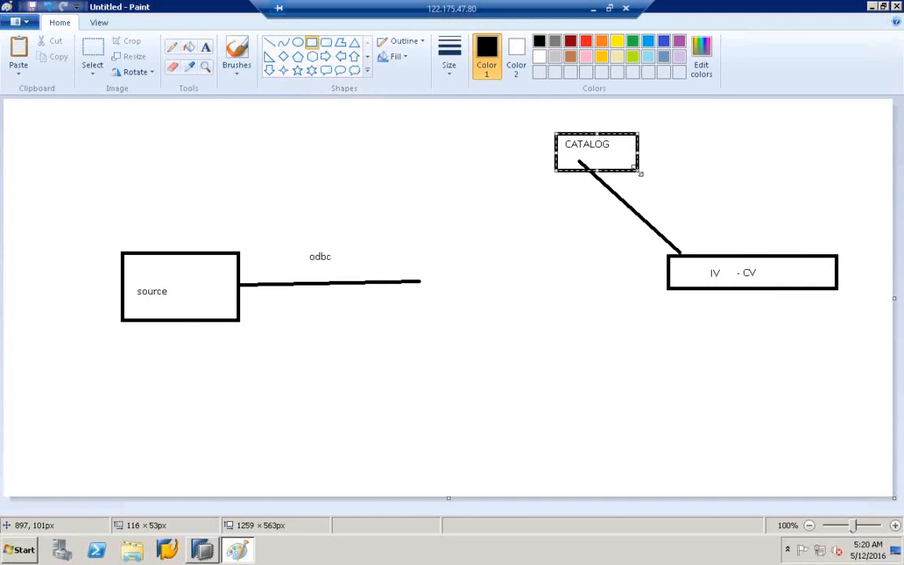
pyautogui.click(359, 109)
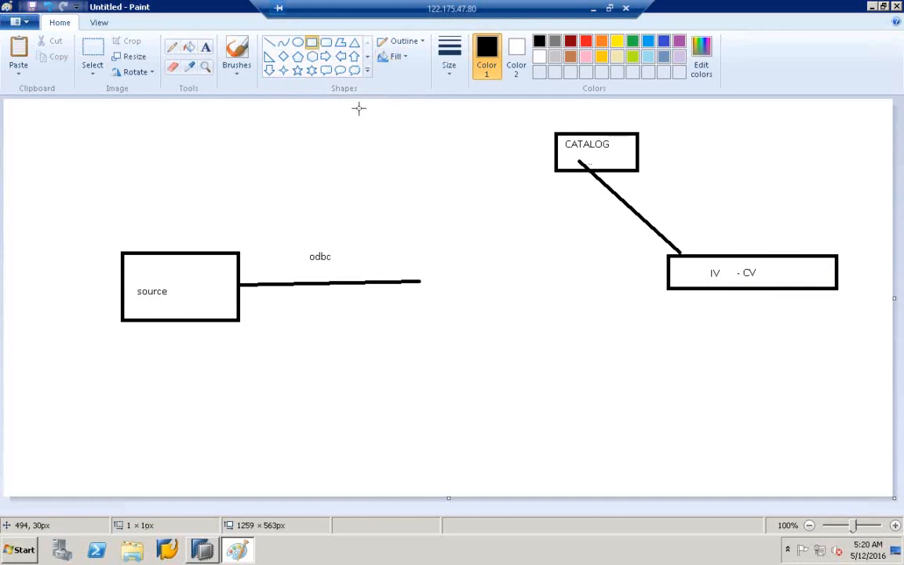
pyautogui.click(269, 44)
pyautogui.moveTo(561, 144); pyautogui.dragTo(484, 144)
# - Add the texts "COLUMN", "ROW", "HISTORY" and "VT" one below another, starting at the free end of the CATALOG line
pyautogui.click(206, 47)
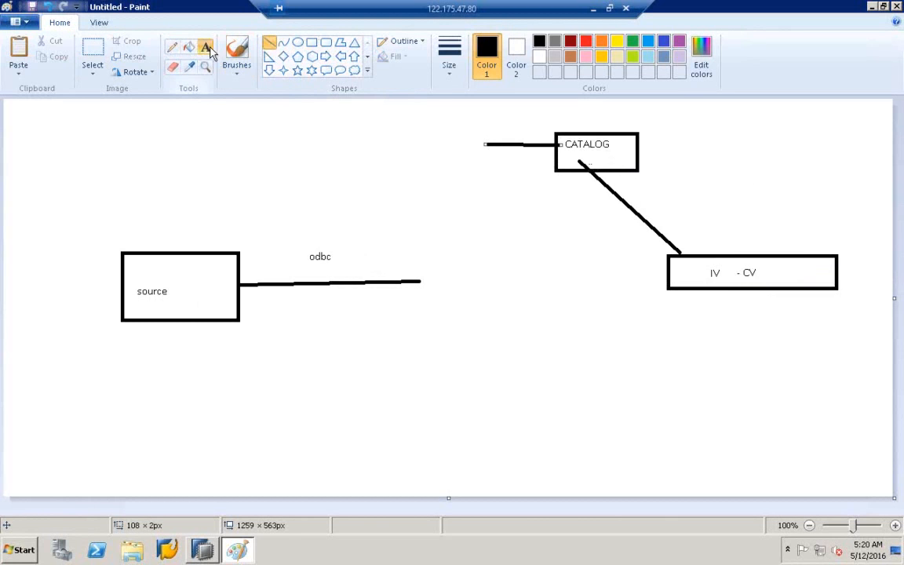
pyautogui.click(420, 146)
pyautogui.write('COLUMN')
pyautogui.click(425, 173)
pyautogui.click(425, 173)
pyautogui.write('ROW')
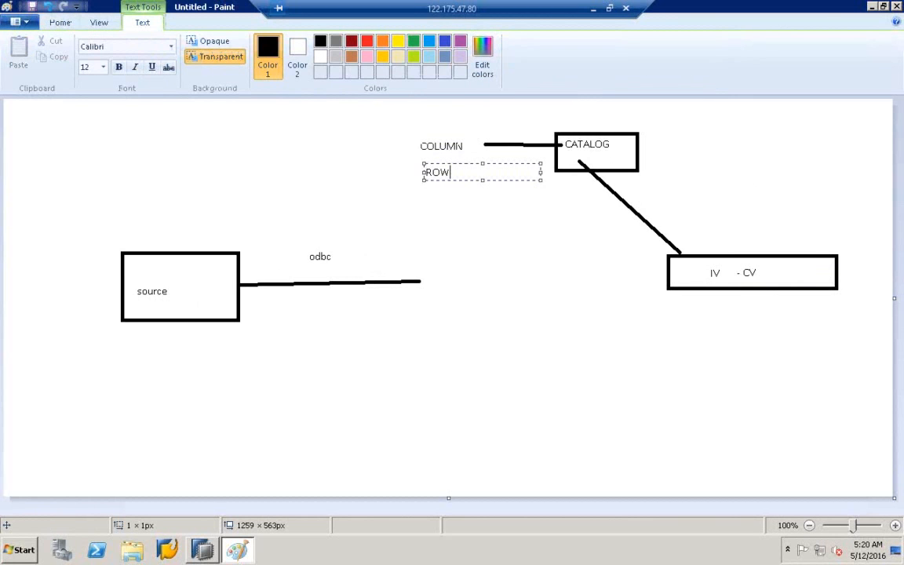
pyautogui.click(438, 190)
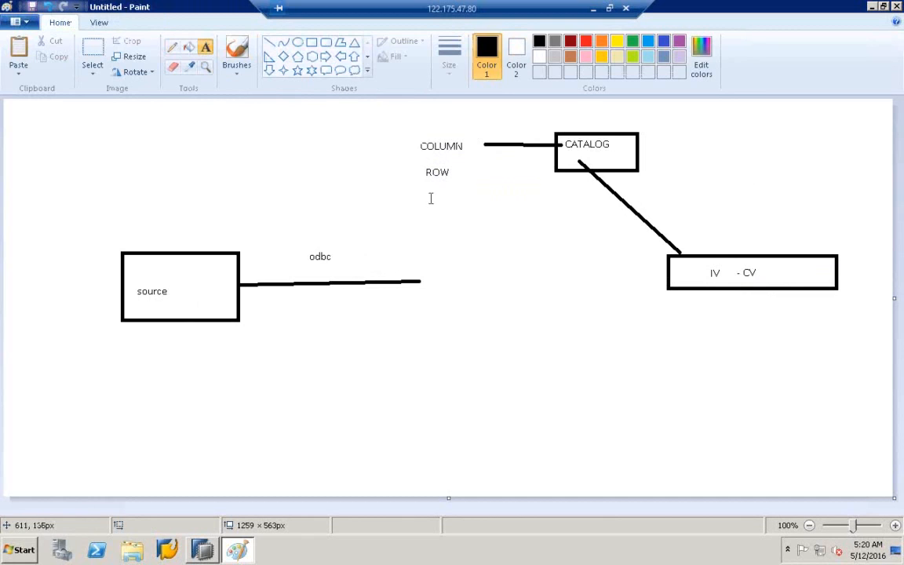
pyautogui.click(430, 197)
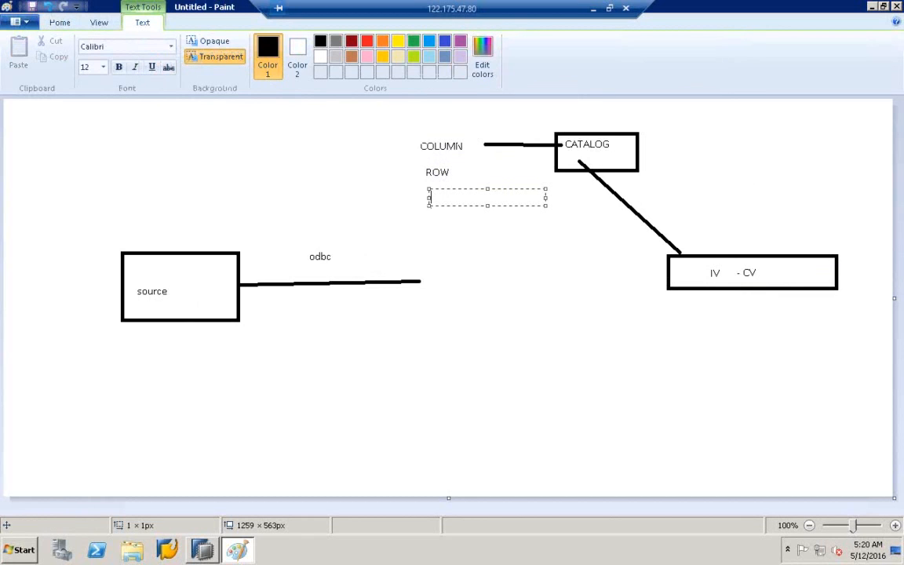
pyautogui.write('HISTORY')
pyautogui.click(432, 224)
pyautogui.click(434, 226)
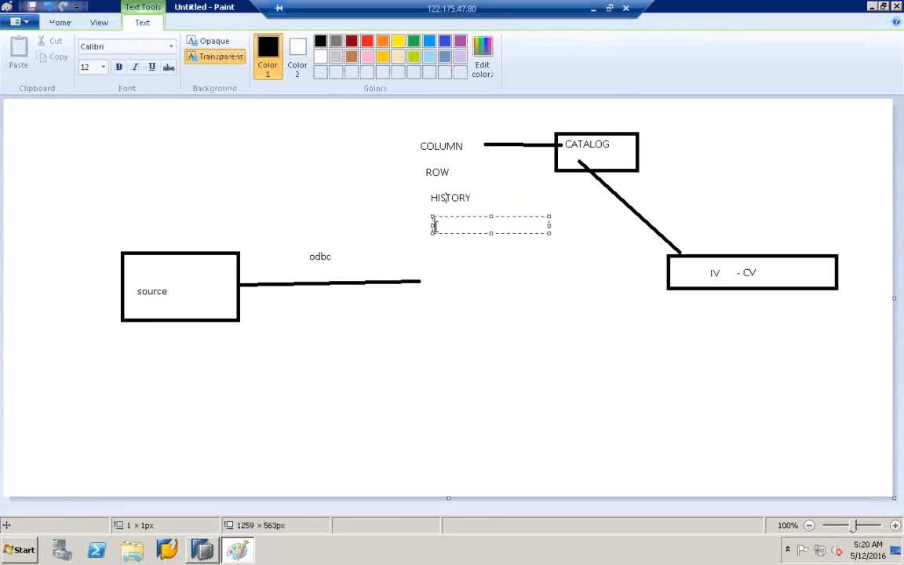
pyautogui.click(477, 278)
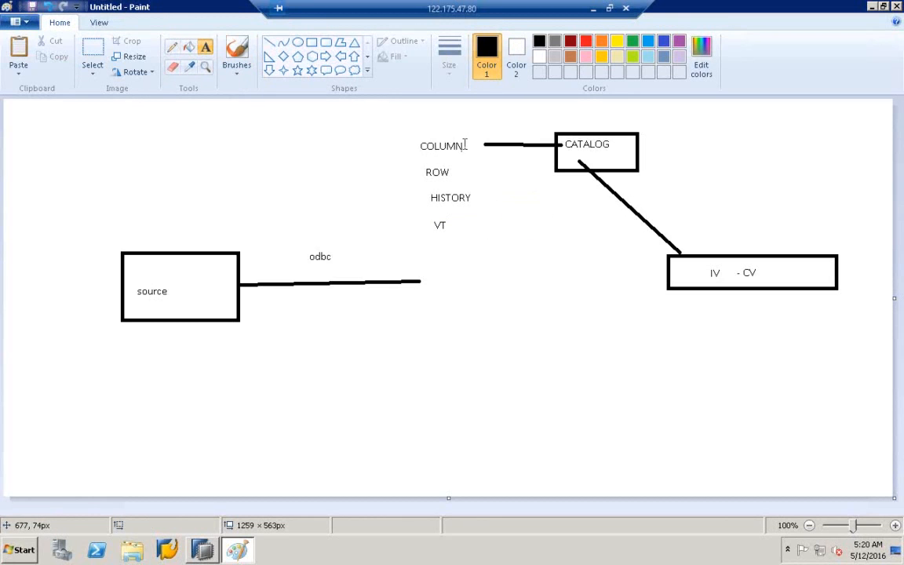
# - Mark COLUMN, ROW, HISTORY and VT with a short Pencil stroke after each word
pyautogui.click(172, 46)
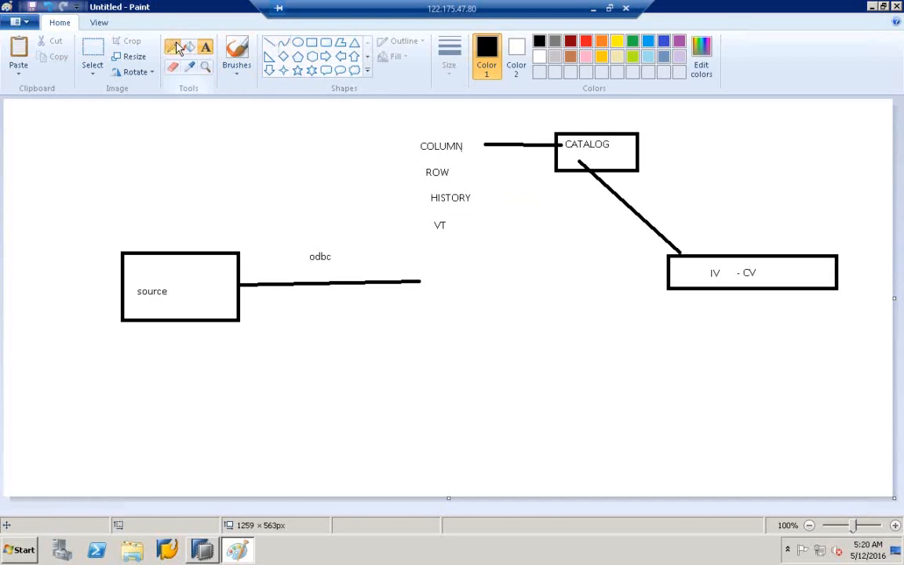
pyautogui.moveTo(468, 141)
pyautogui.mouseDown()
pyautogui.moveTo(454, 174)
pyautogui.moveTo(474, 201)
pyautogui.moveTo(461, 222)
pyautogui.mouseUp()
pyautogui.click(452, 228)
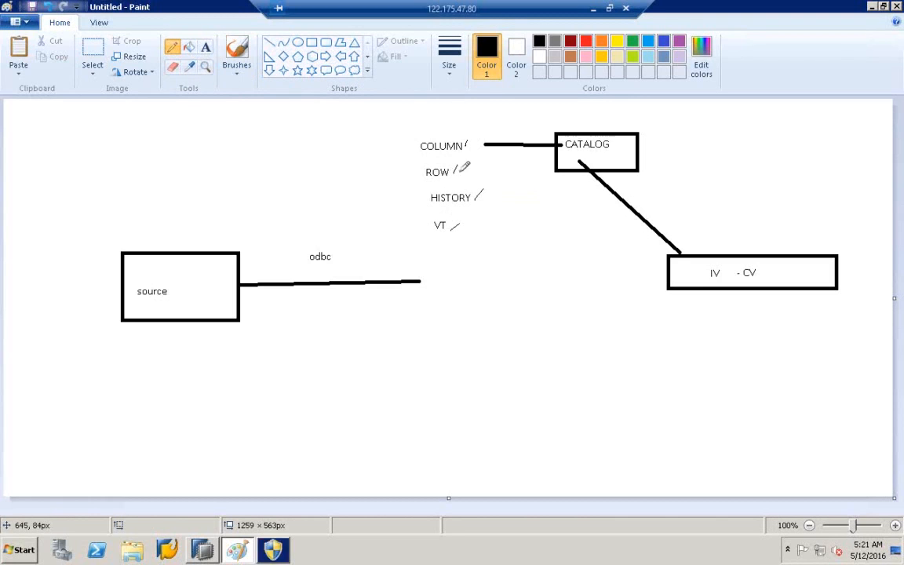
# - Bring up the waiting security prompt and dismiss it
pyautogui.click(280, 552)
pyautogui.click(573, 428)
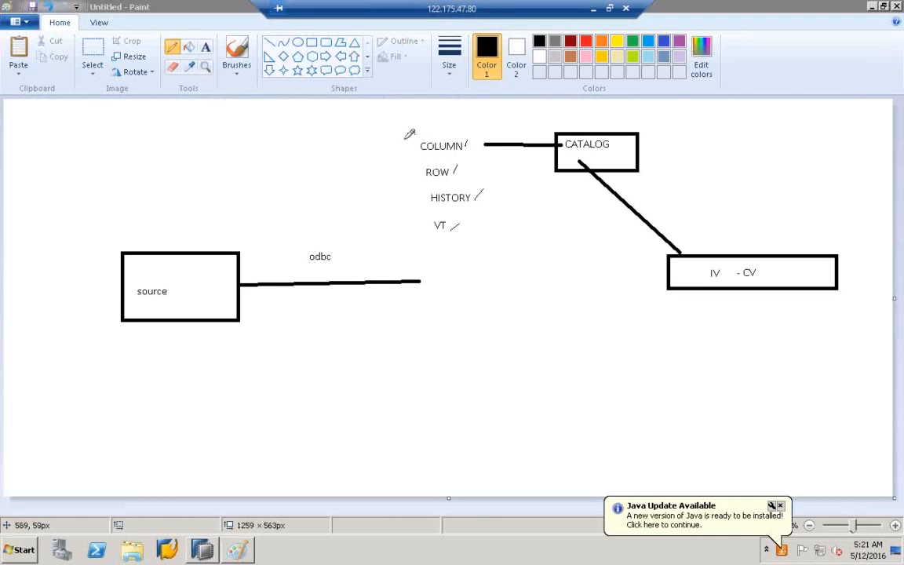
# - Add Pencil tick marks in front of COLUMN, ROW and HISTORY
pyautogui.moveTo(417, 146); pyautogui.dragTo(421, 124)
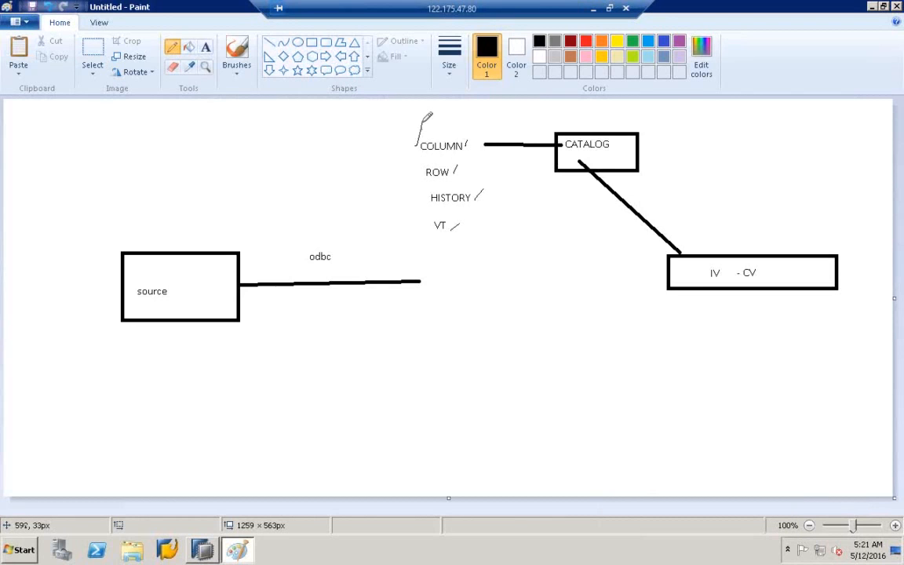
pyautogui.moveTo(419, 174); pyautogui.dragTo(423, 161)
pyautogui.moveTo(421, 199); pyautogui.dragTo(430, 190)
# - Add the text "SDA" above the connecting line, between the odbc label and the line's free end
pyautogui.click(206, 48)
pyautogui.click(382, 259)
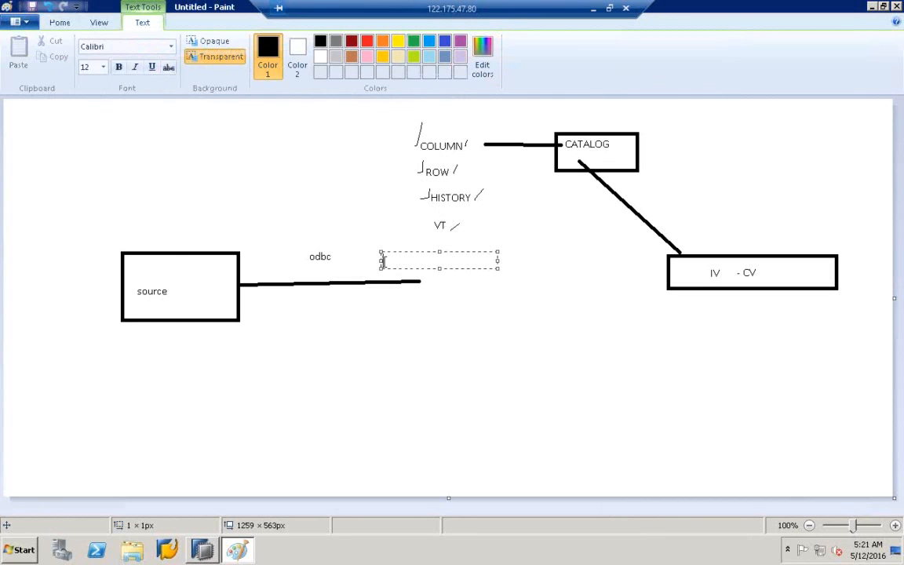
pyautogui.write('SDA')
pyautogui.click(456, 293)
# - Draw a rectangle about 325 × 103 px in the lower middle of the canvas and label it "RAM" underneath
pyautogui.click(314, 46)
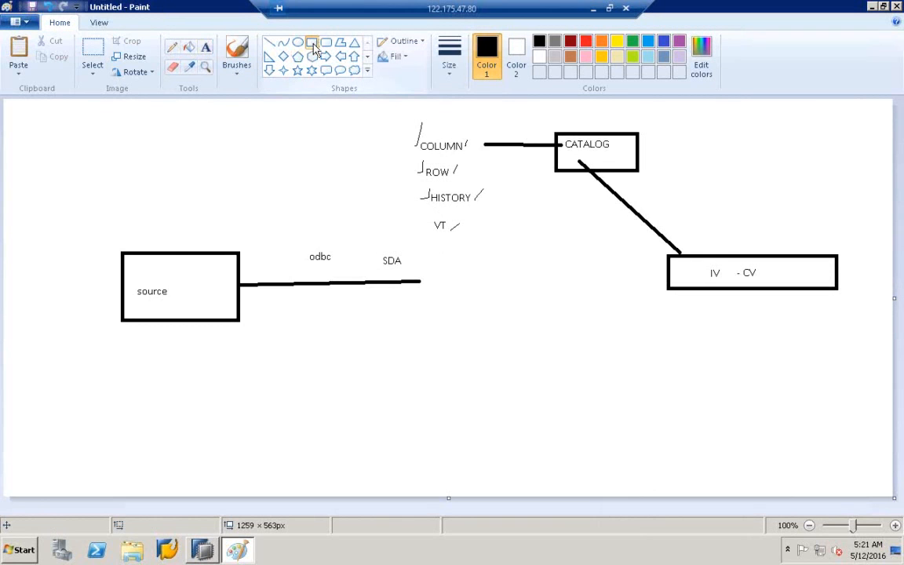
pyautogui.moveTo(435, 351); pyautogui.dragTo(666, 424)
pyautogui.click(206, 47)
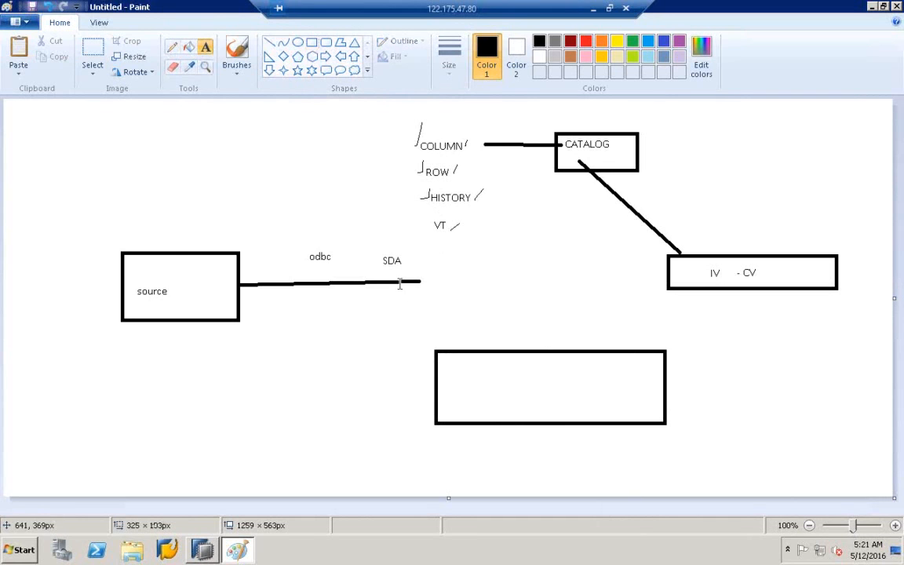
pyautogui.click(484, 435)
pyautogui.write('RAM')
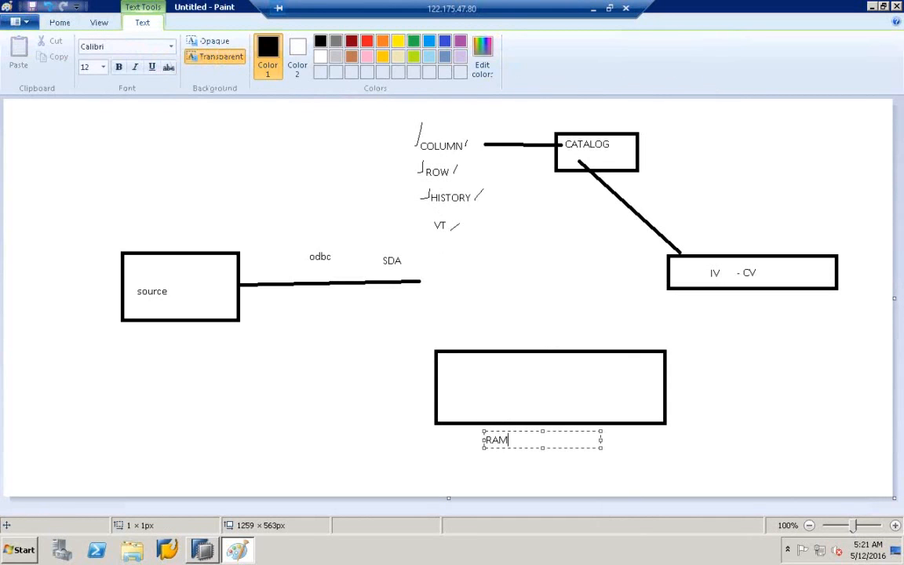
pyautogui.click(530, 325)
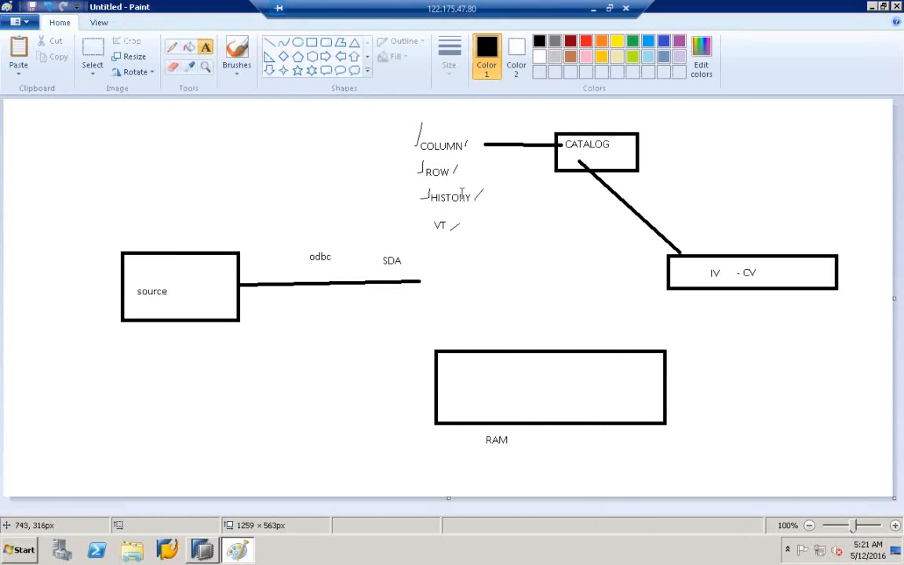
# - Draw a small rectangle inside the left part of the RAM box and label it "PH"
pyautogui.click(312, 43)
pyautogui.moveTo(452, 372); pyautogui.dragTo(521, 394)
pyautogui.click(413, 410)
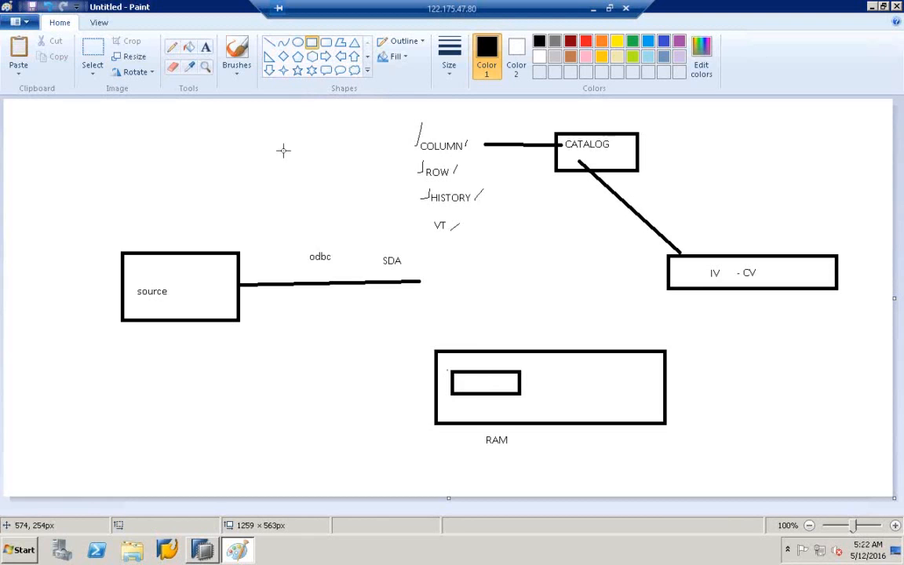
pyautogui.click(205, 47)
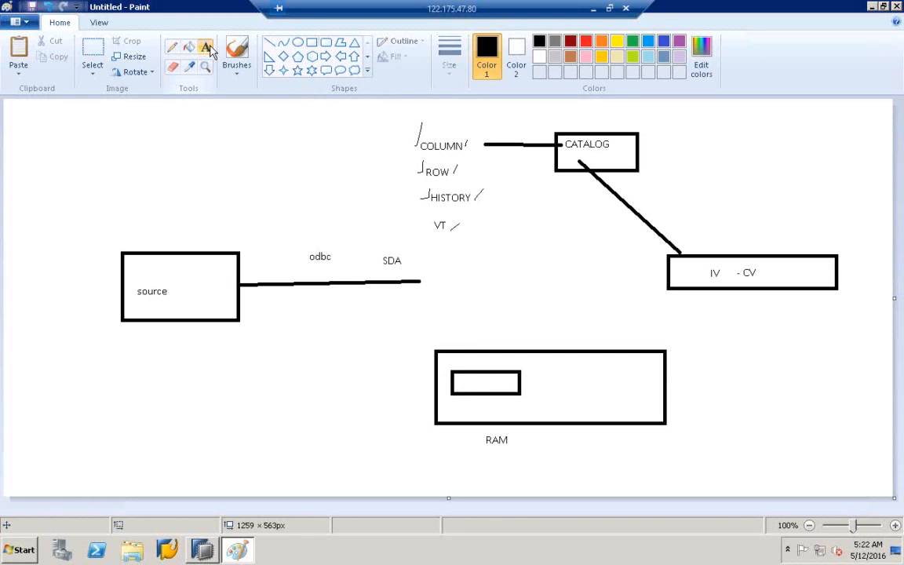
pyautogui.click(467, 381)
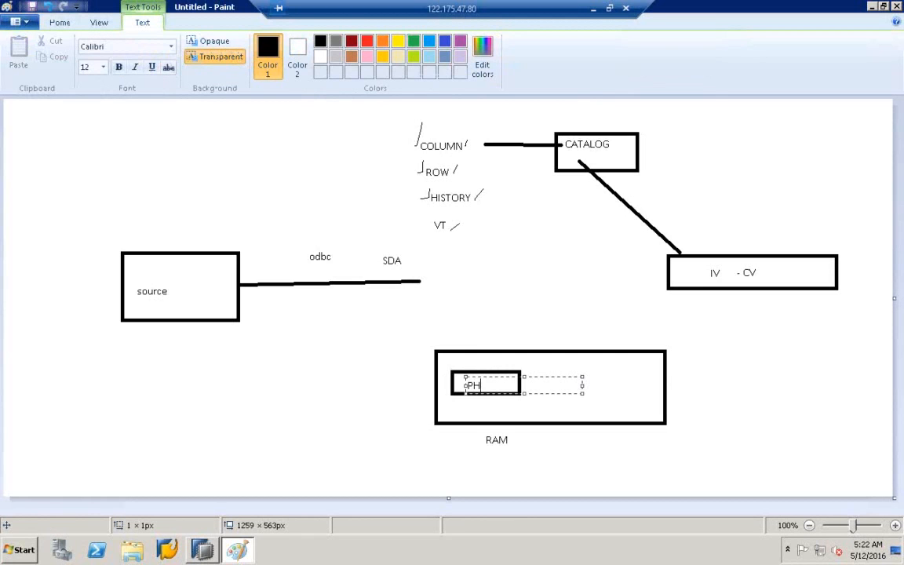
pyautogui.click(501, 317)
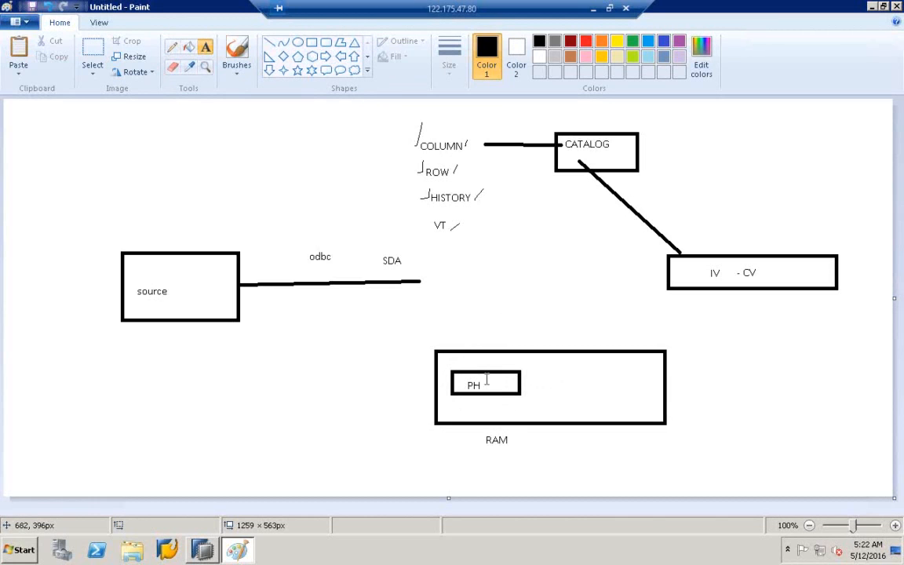
# - Draw a second rectangle about 126 px wide inside the right part of the RAM box and label it "RUNTIME"
pyautogui.click(312, 42)
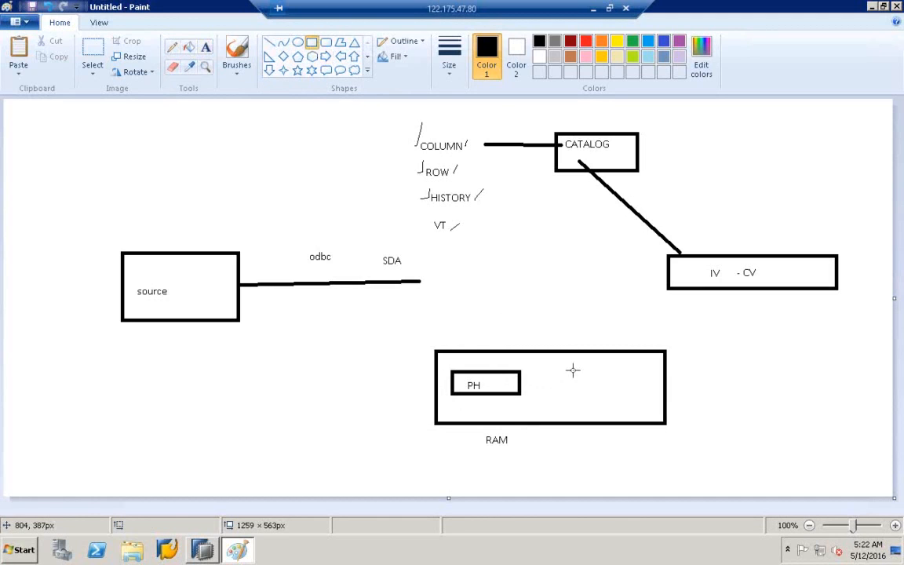
pyautogui.moveTo(557, 375); pyautogui.dragTo(645, 396)
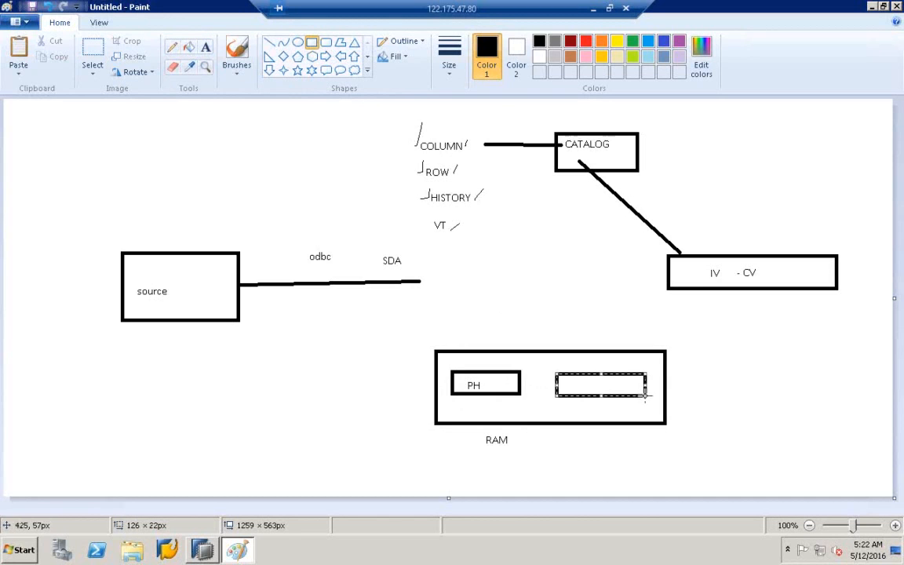
pyautogui.click(206, 46)
pyautogui.click(570, 388)
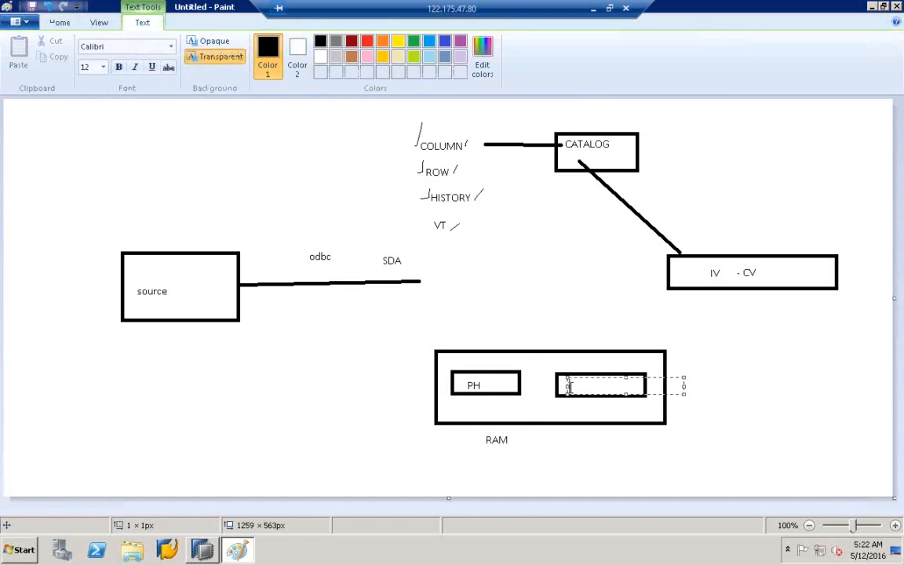
pyautogui.write('UNTIME')
pyautogui.click(577, 311)
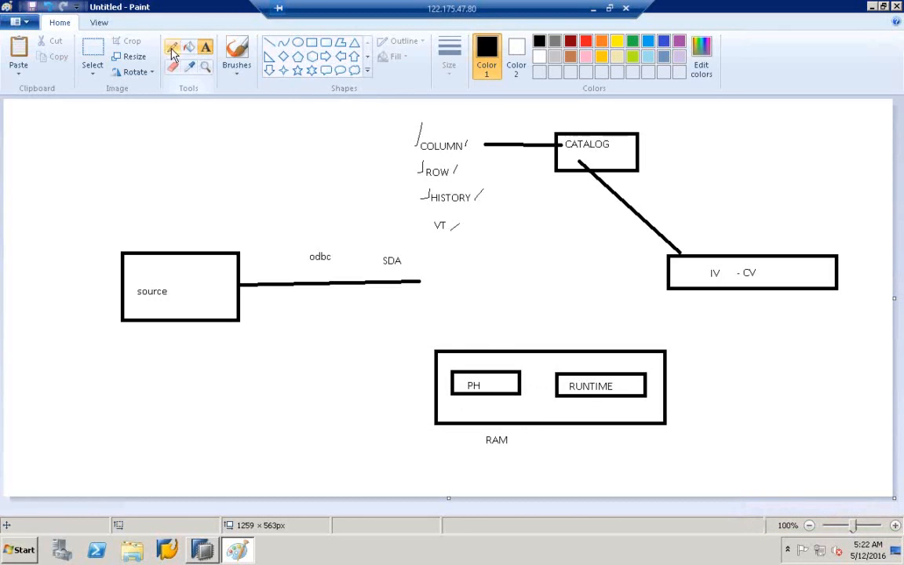
# - Draw a line from the RUNTIME box out past RAM's right edge, ending at the text "VT" framed by a rectangle about 106 × 52 px
pyautogui.click(272, 44)
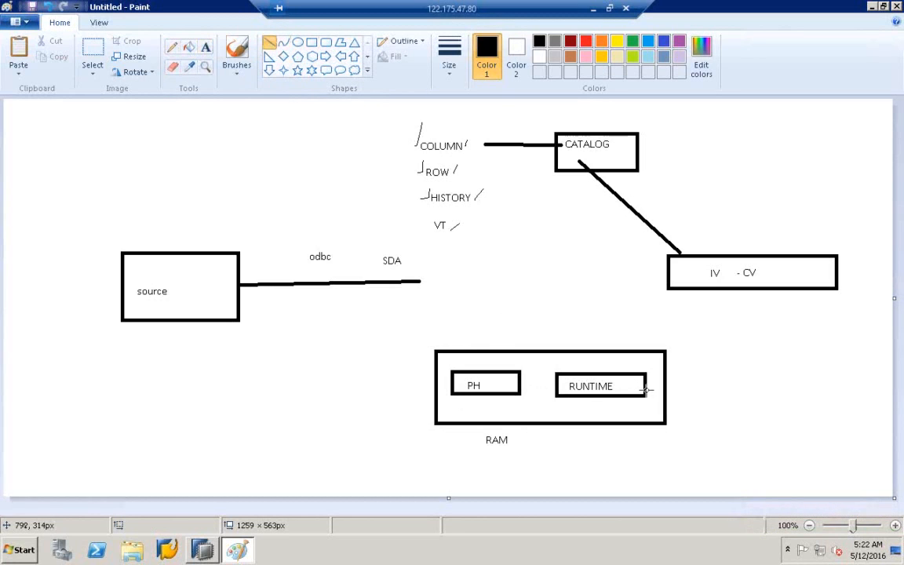
pyautogui.moveTo(638, 386); pyautogui.dragTo(742, 375)
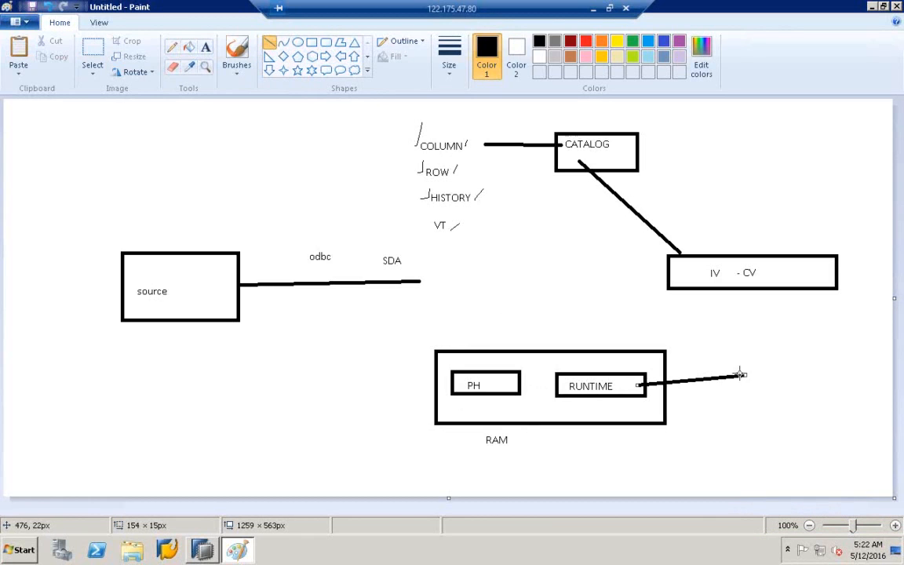
pyautogui.click(206, 48)
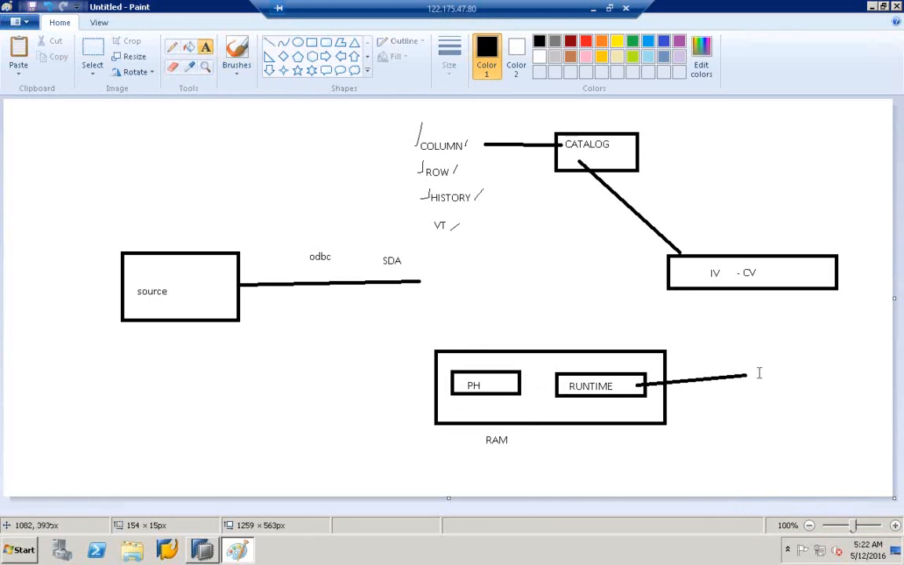
pyautogui.click(759, 372)
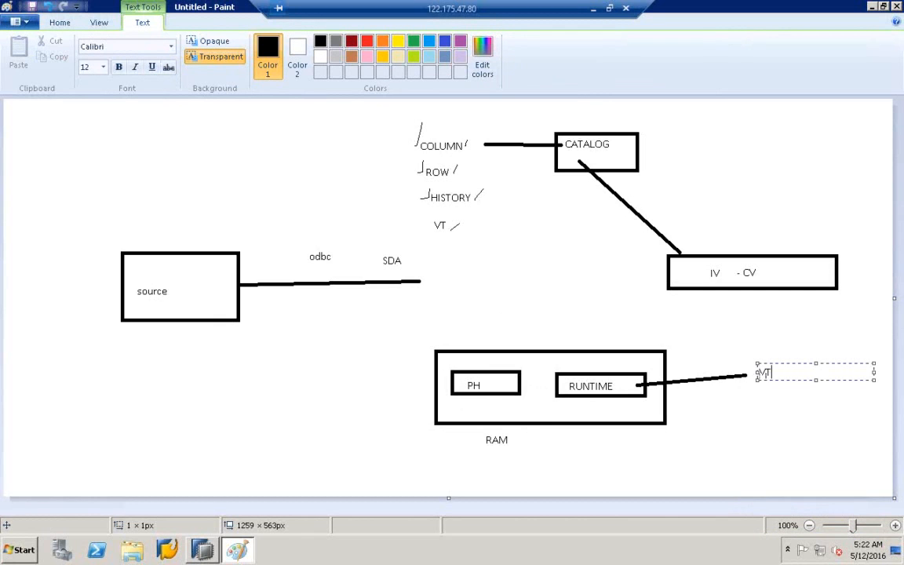
pyautogui.click(769, 323)
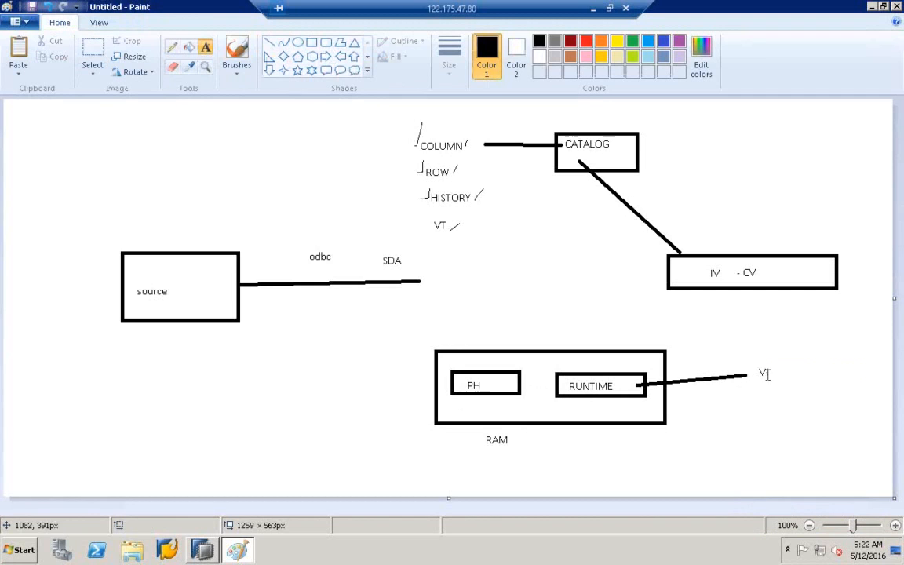
pyautogui.click(312, 43)
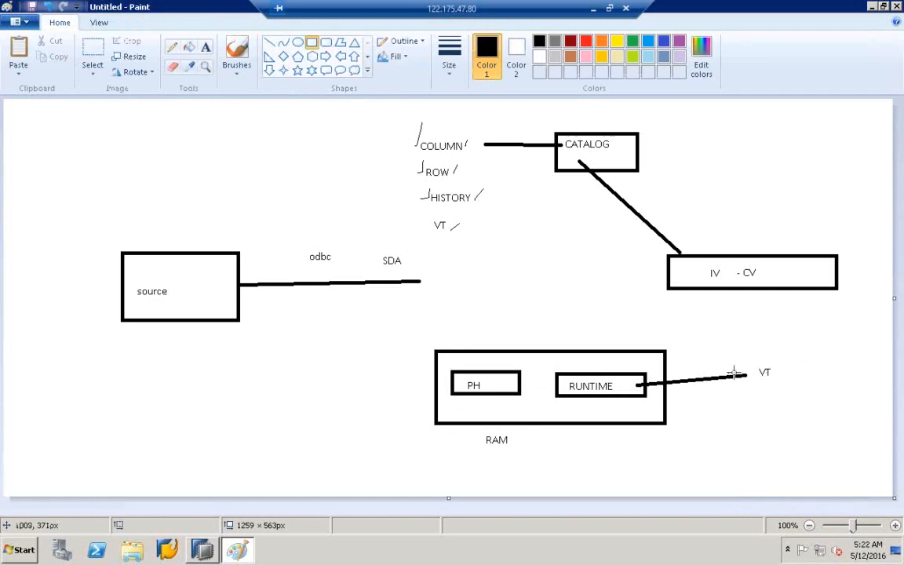
pyautogui.moveTo(737, 356); pyautogui.dragTo(814, 392)
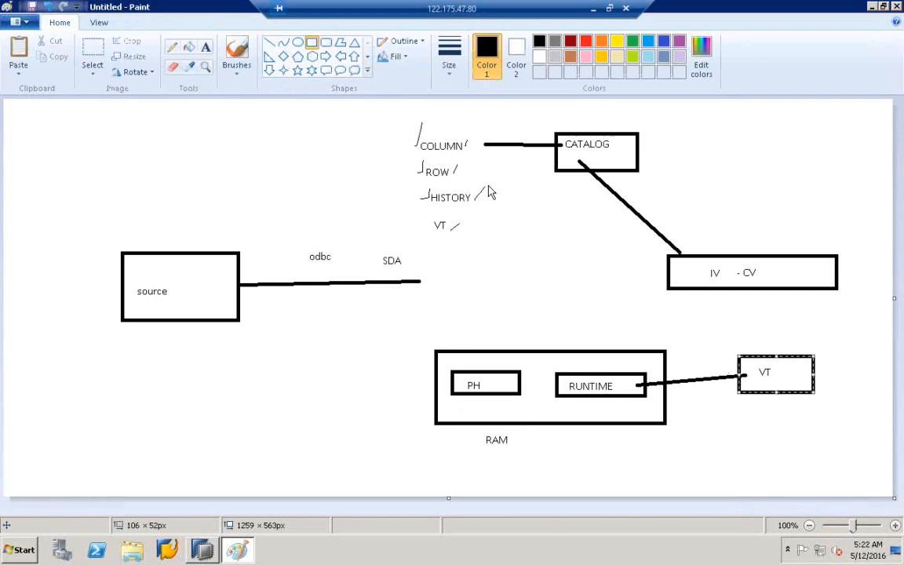
# - Draw a vertical line about 72 px long down from the VT box and label its lower end "NONSAP"
pyautogui.click(269, 43)
pyautogui.moveTo(774, 392); pyautogui.dragTo(774, 445)
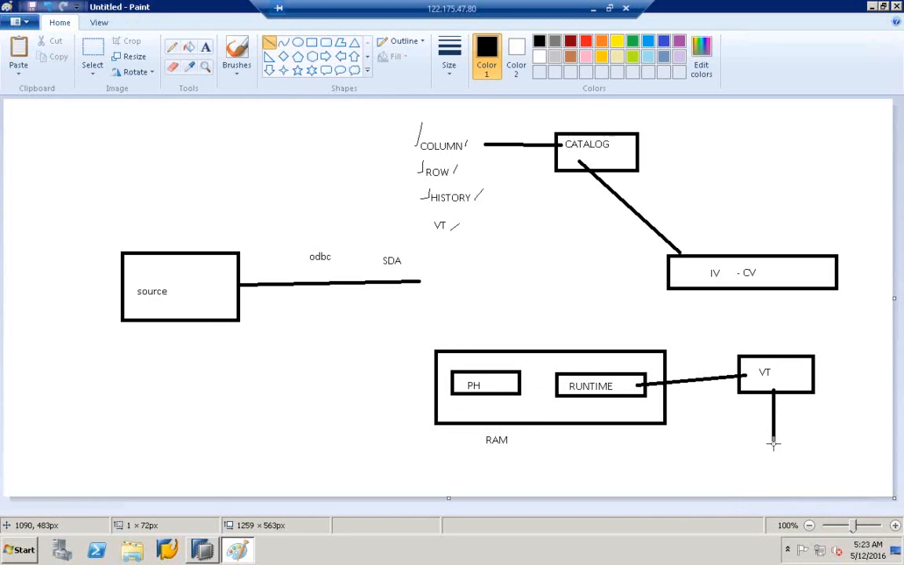
pyautogui.click(206, 49)
pyautogui.click(768, 452)
pyautogui.write('NONSAP')
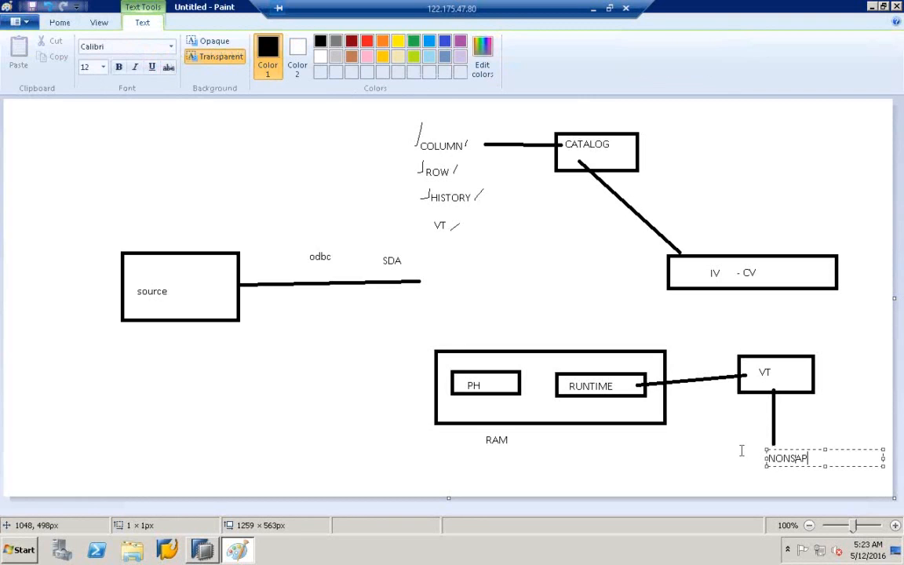
pyautogui.click(740, 451)
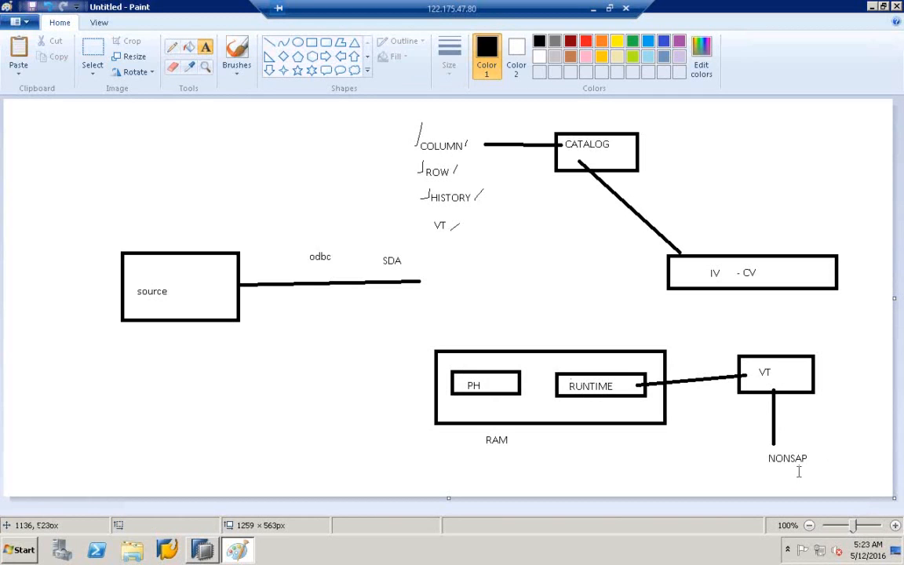
# - Switch to SAP HANA Studio, widen the Systems view and expand the BEST schema under the HDB (BEST) Catalog
pyautogui.click(206, 552)
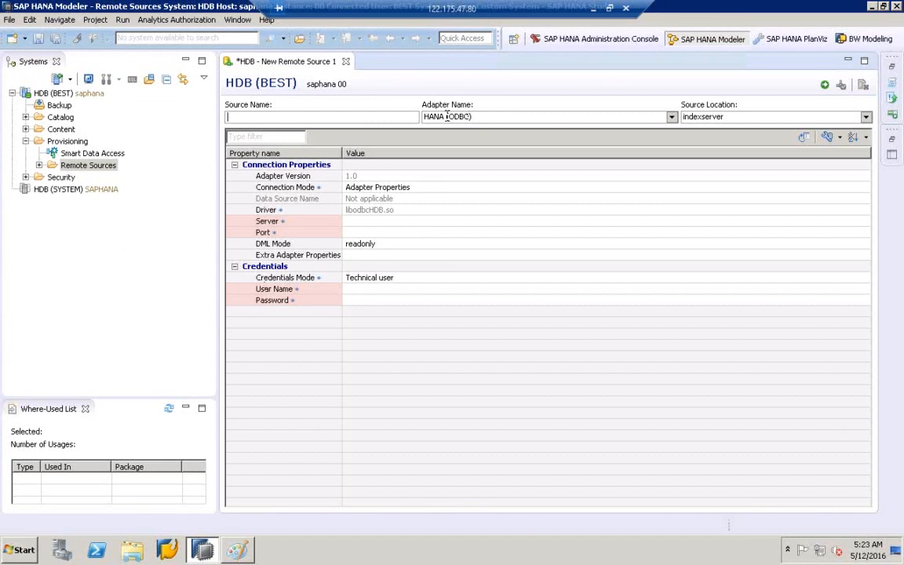
pyautogui.click(61, 118)
pyautogui.click(26, 117)
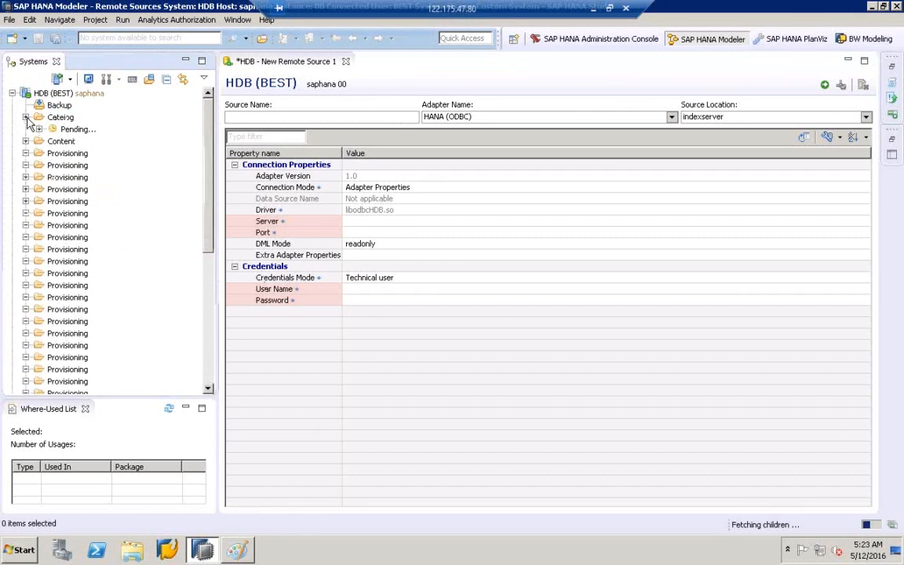
pyautogui.moveTo(217, 208); pyautogui.dragTo(302, 208)
pyautogui.click(78, 245)
pyautogui.click(68, 198)
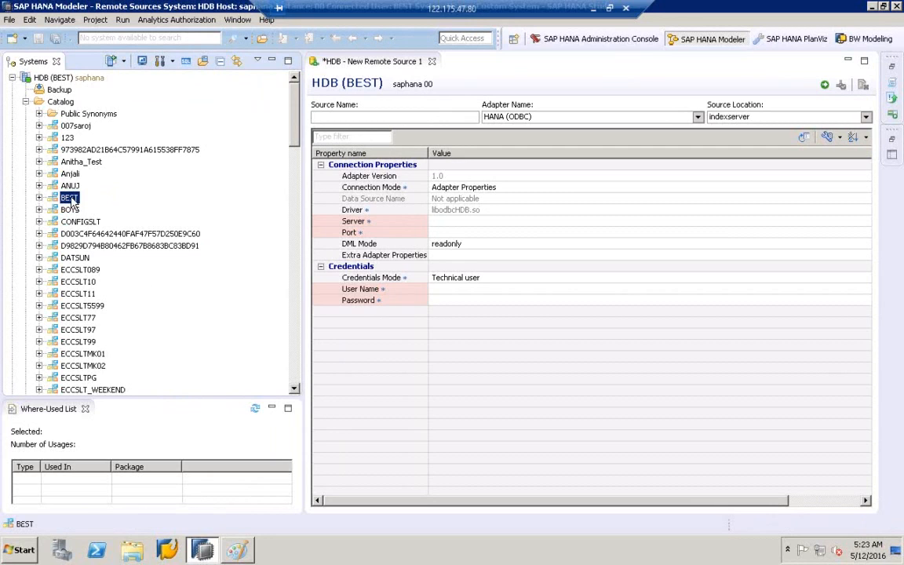
pyautogui.doubleClick(68, 199)
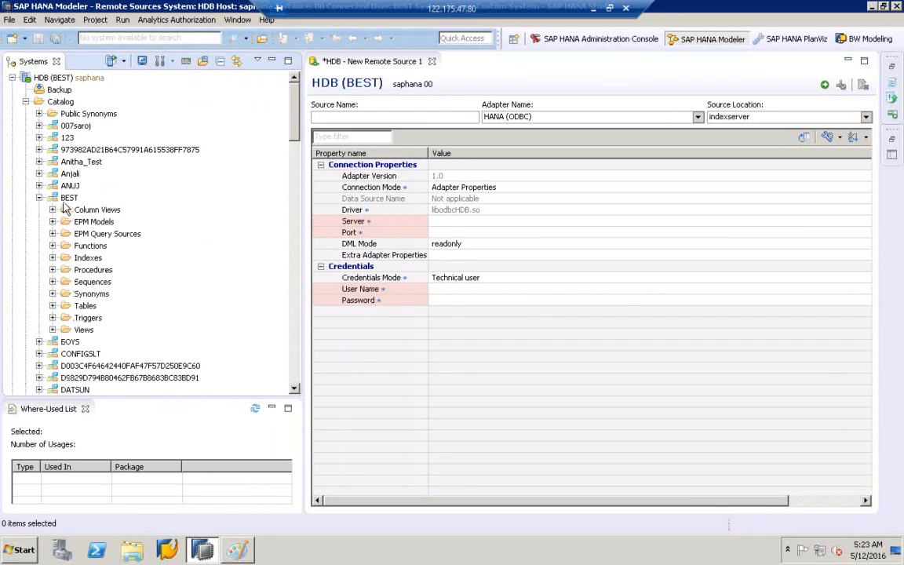
# - Open a new table definition in the BEST schema and examine its available table types and runtime information
pyautogui.click(88, 307)
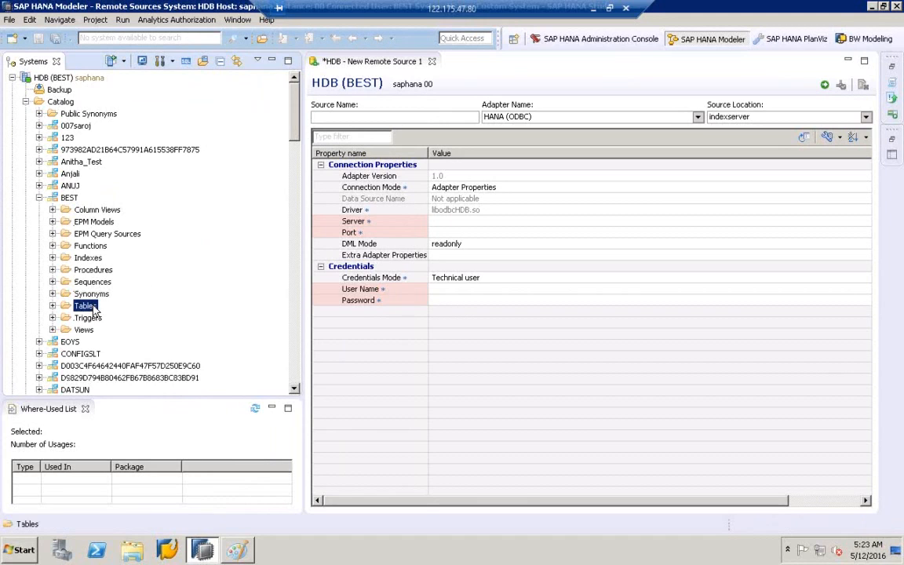
pyautogui.rightClick(94, 309)
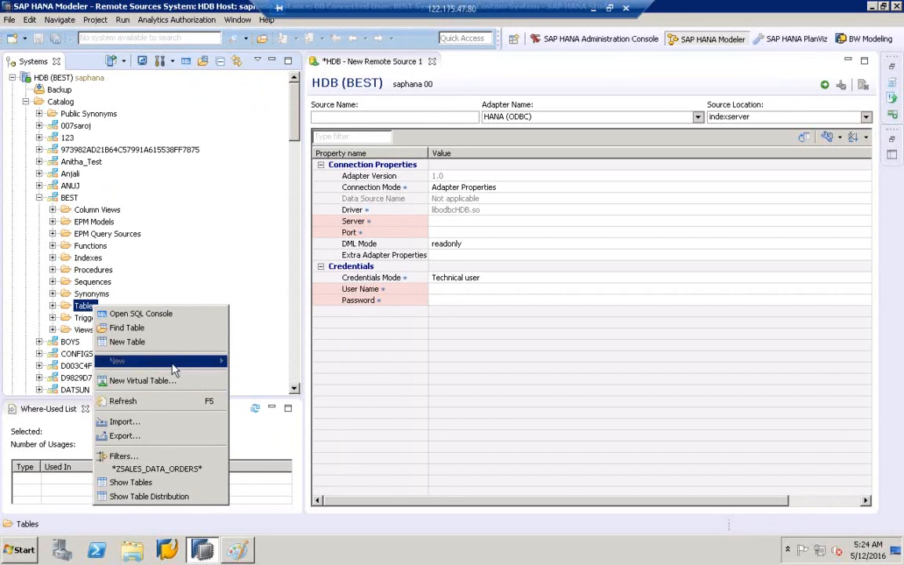
pyautogui.click(132, 343)
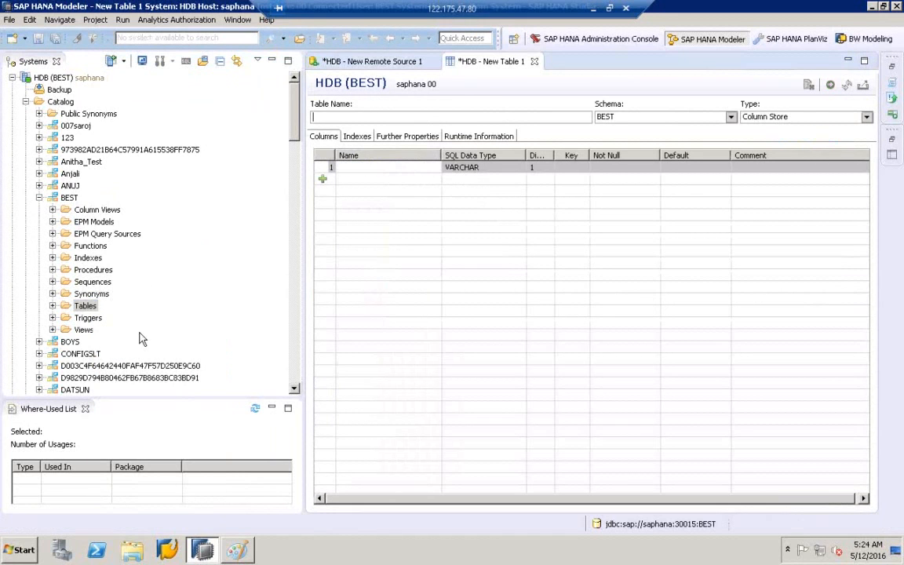
pyautogui.click(773, 117)
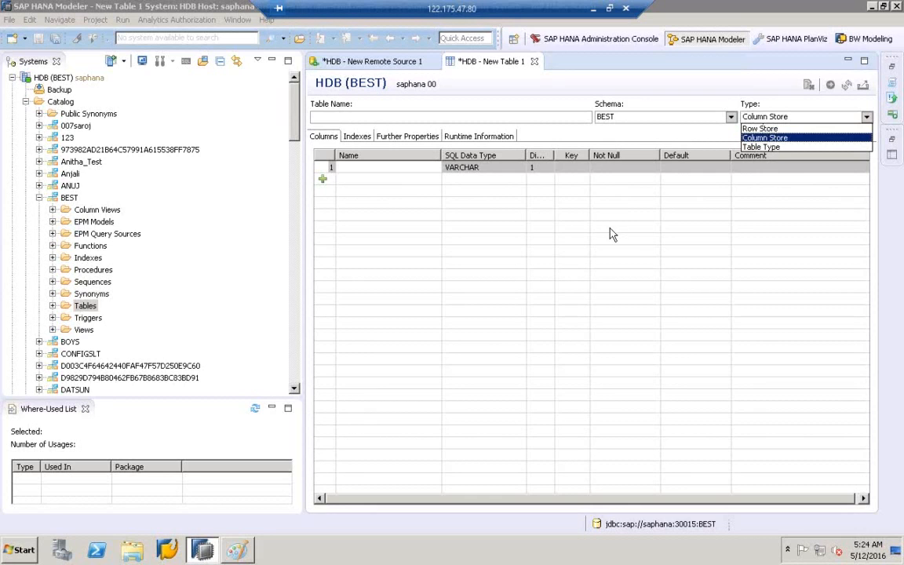
pyautogui.click(497, 139)
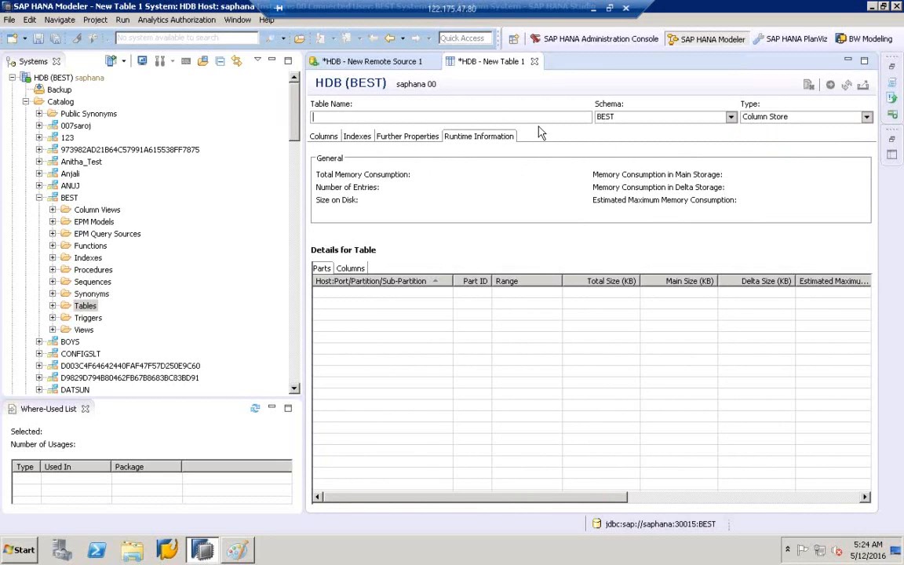
# - Open a new virtual table definition in the BEST schema and look over its comment and column pages
pyautogui.click(98, 308)
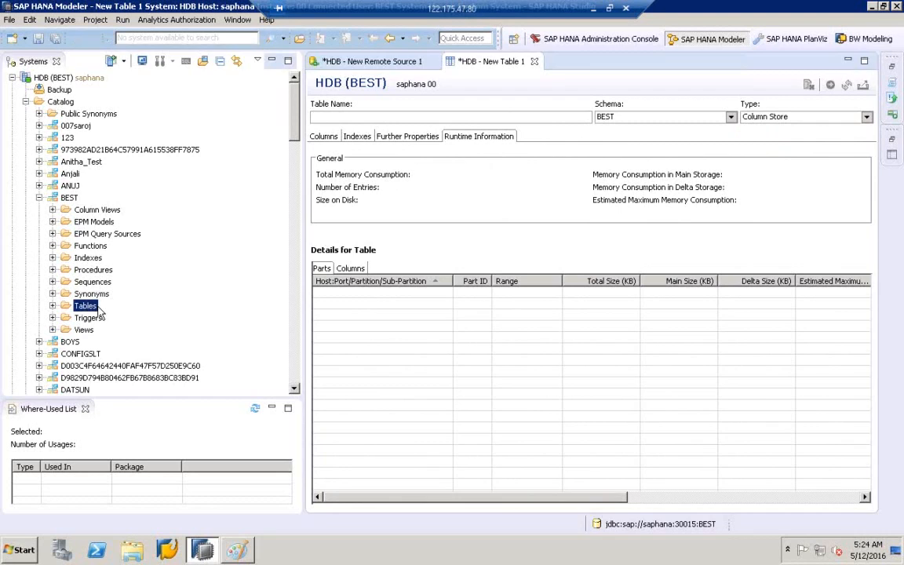
pyautogui.rightClick(98, 307)
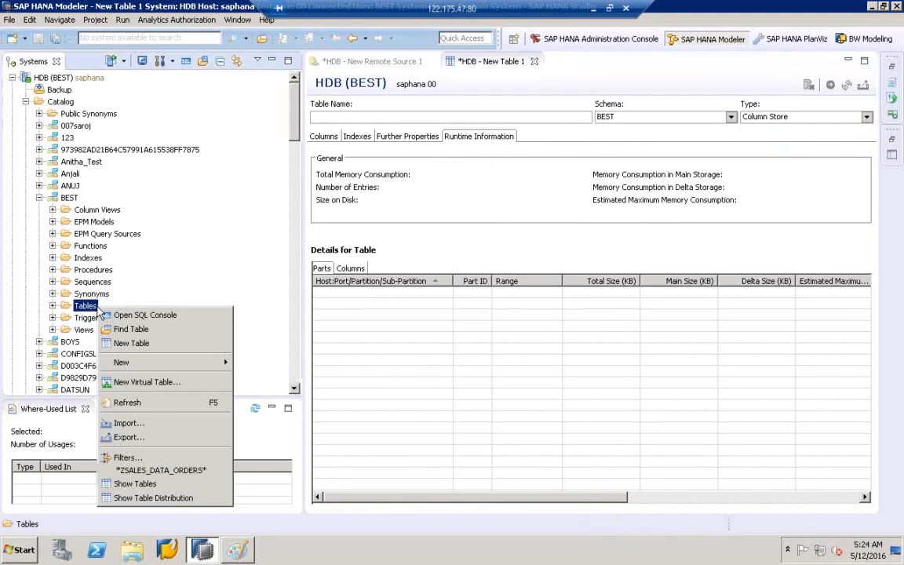
pyautogui.click(153, 382)
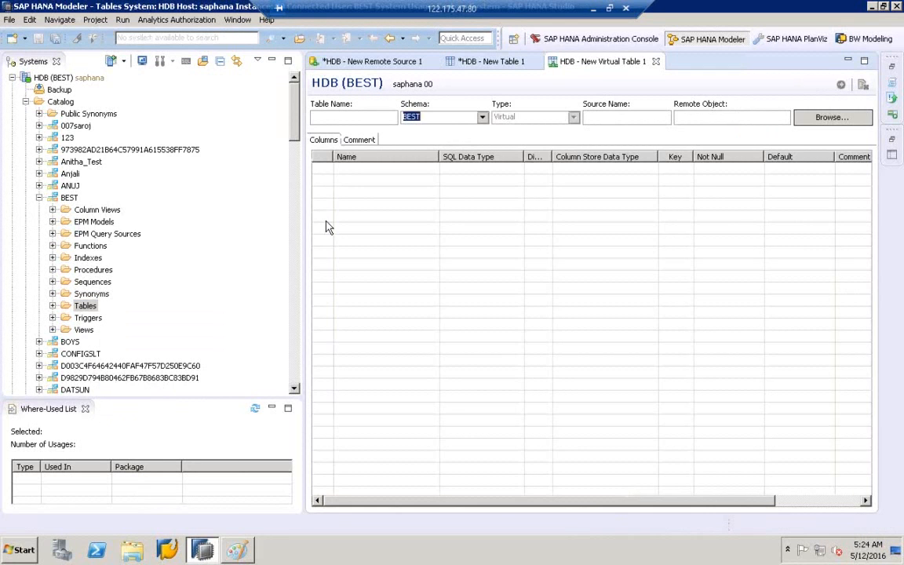
pyautogui.click(357, 139)
pyautogui.click(324, 141)
# - Collapse the BEST schema and the Catalog, and select Remote Sources under Provisioning
pyautogui.click(40, 199)
pyautogui.click(25, 102)
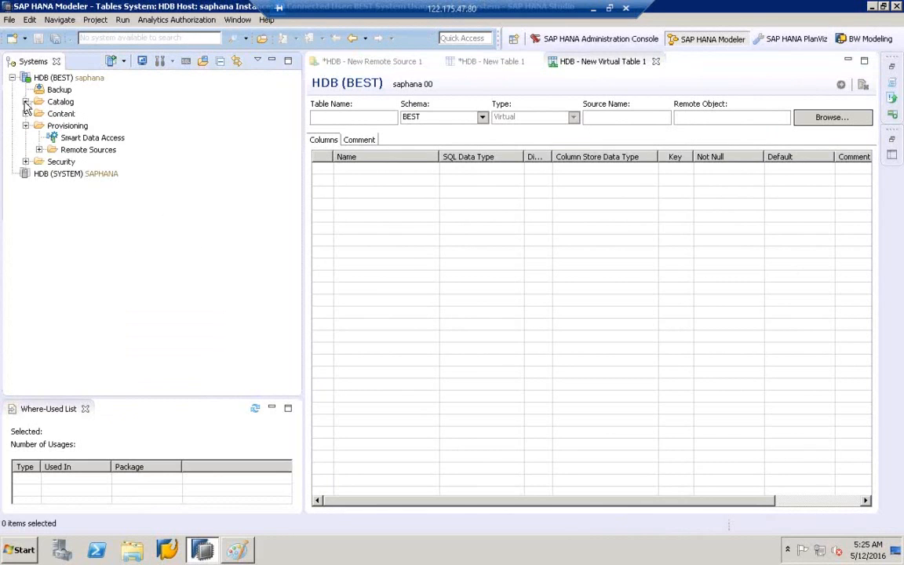
pyautogui.click(88, 151)
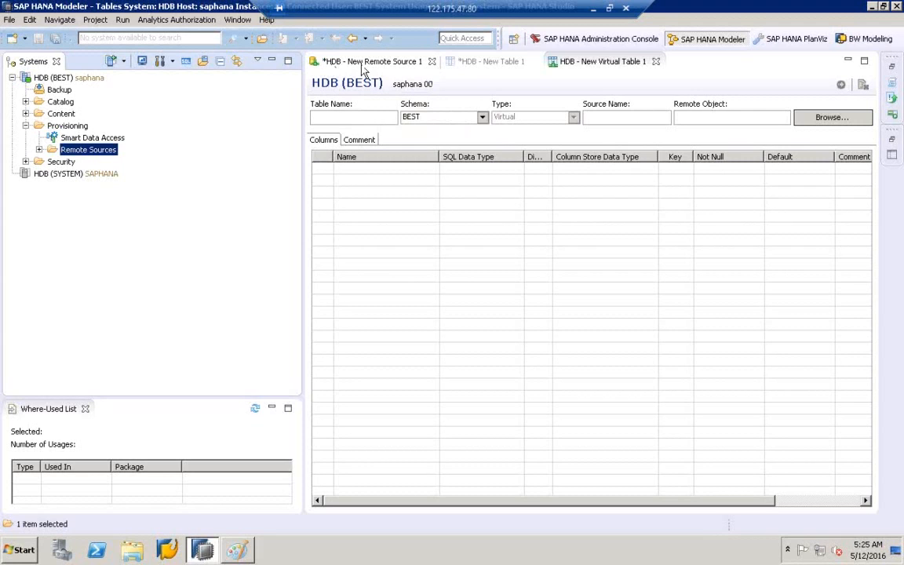
# - Browse the remote objects available for the virtual table, examining MSSQL_JUN, MSSQL_ECC_HANA, HANASOURCE_MSSQL and the schemas under MSSQL_JUN's <NULL> database
pyautogui.click(826, 120)
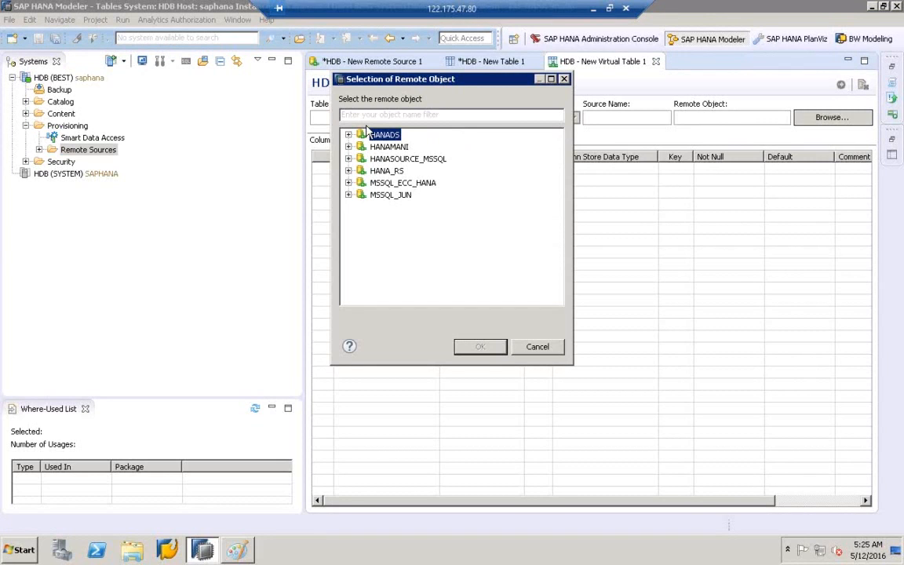
pyautogui.click(349, 195)
pyautogui.click(350, 194)
pyautogui.click(349, 183)
pyautogui.click(350, 183)
pyautogui.click(349, 159)
pyautogui.click(349, 158)
pyautogui.click(348, 195)
pyautogui.click(362, 206)
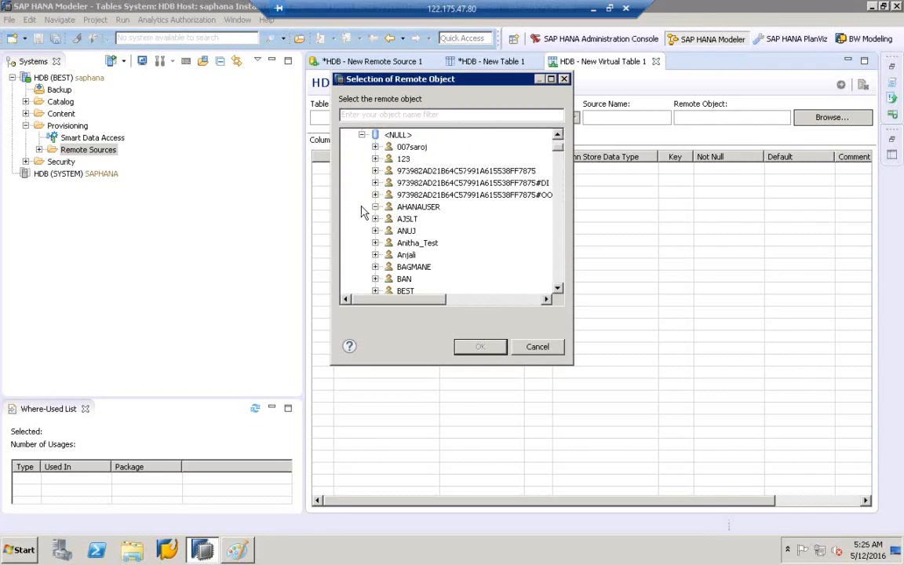
pyautogui.click(361, 135)
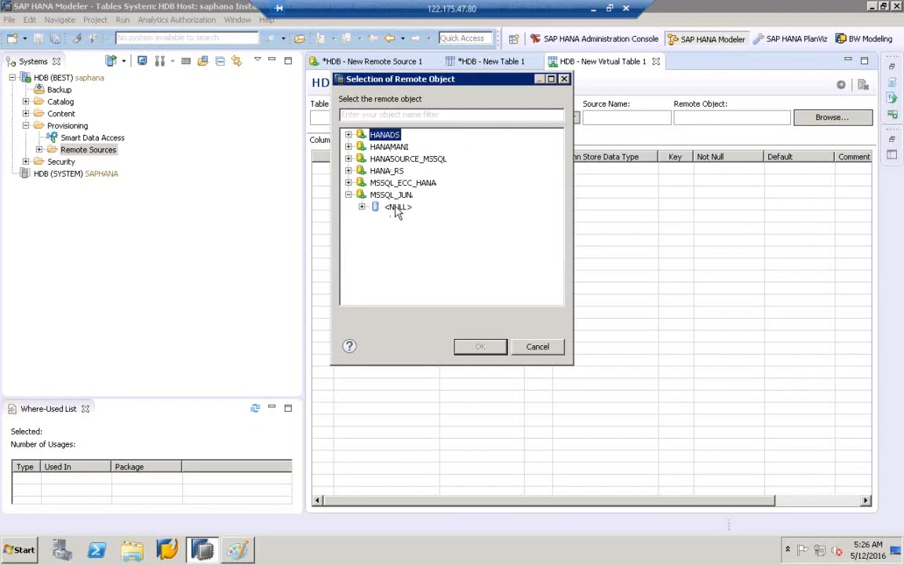
# - Cancel the remote object selection and switch to the Smart Data Access diagram in Paint
pyautogui.click(538, 346)
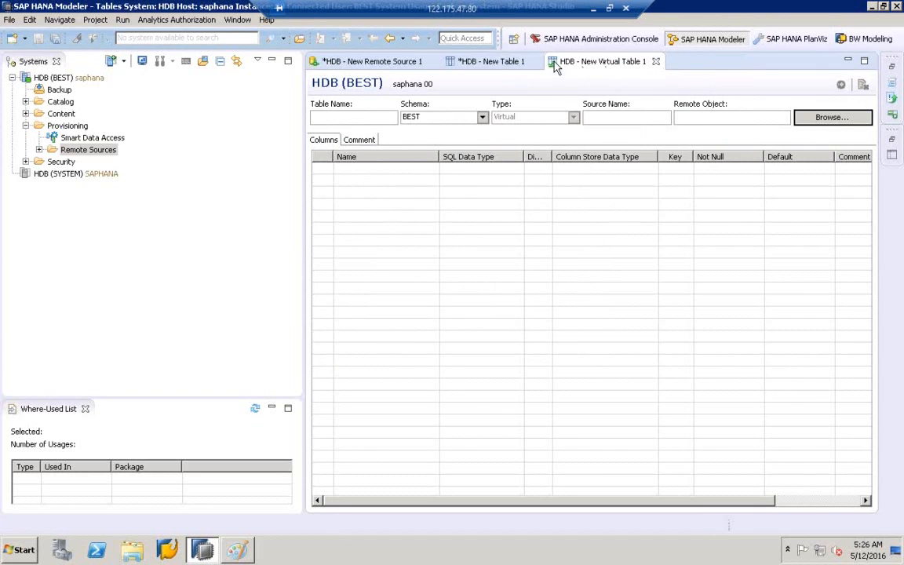
pyautogui.click(237, 550)
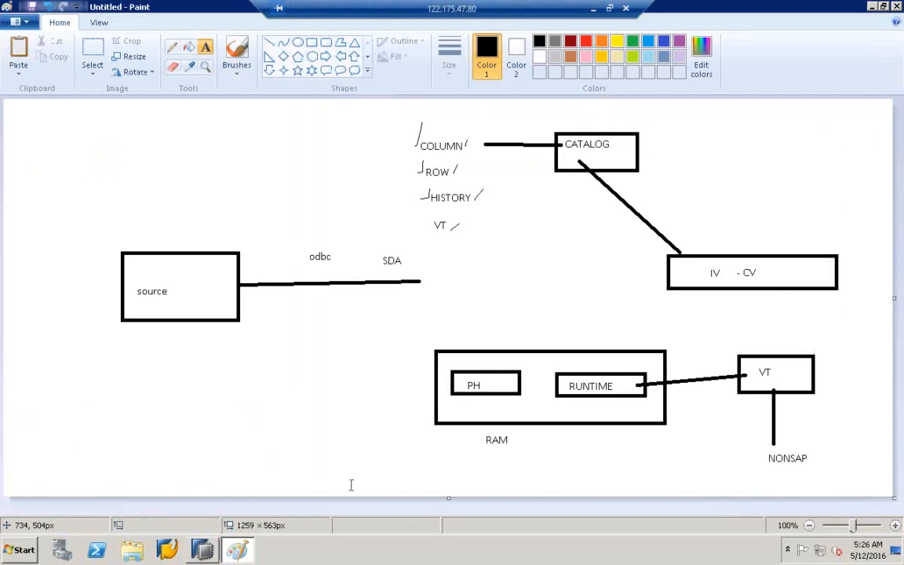
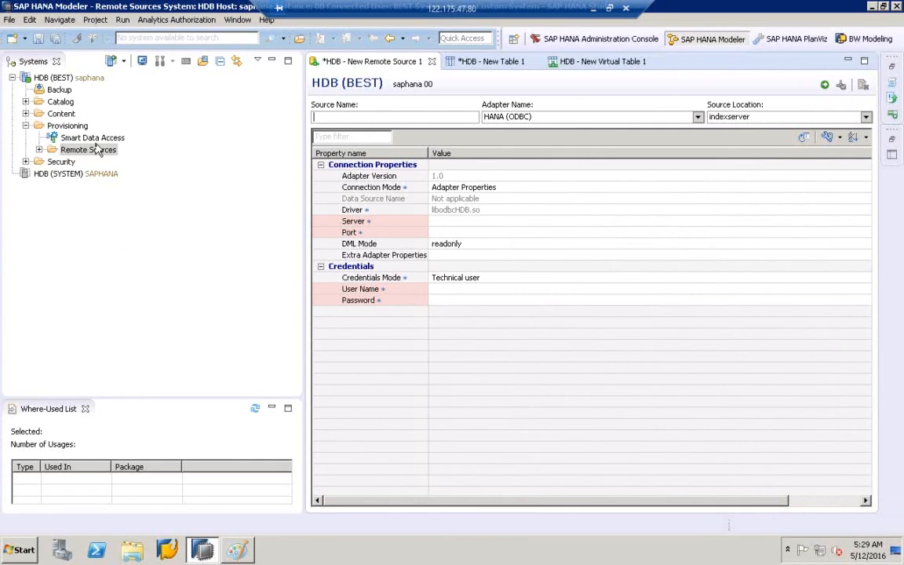
# - Start a new remote source under Provisioning in SAP HANA Studio and name it NEWSOURCE_SS1
pyautogui.click(72, 150)
pyautogui.rightClick(72, 152)
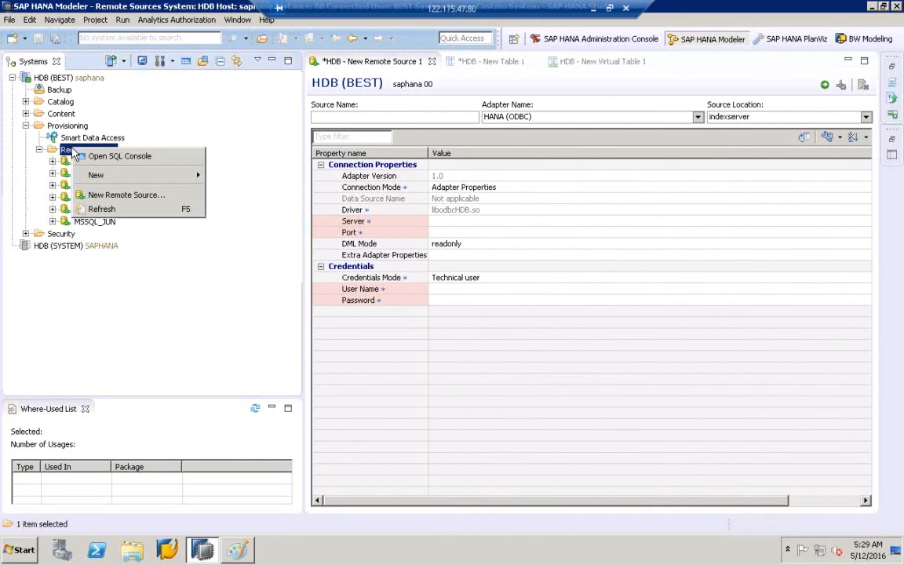
pyautogui.click(127, 195)
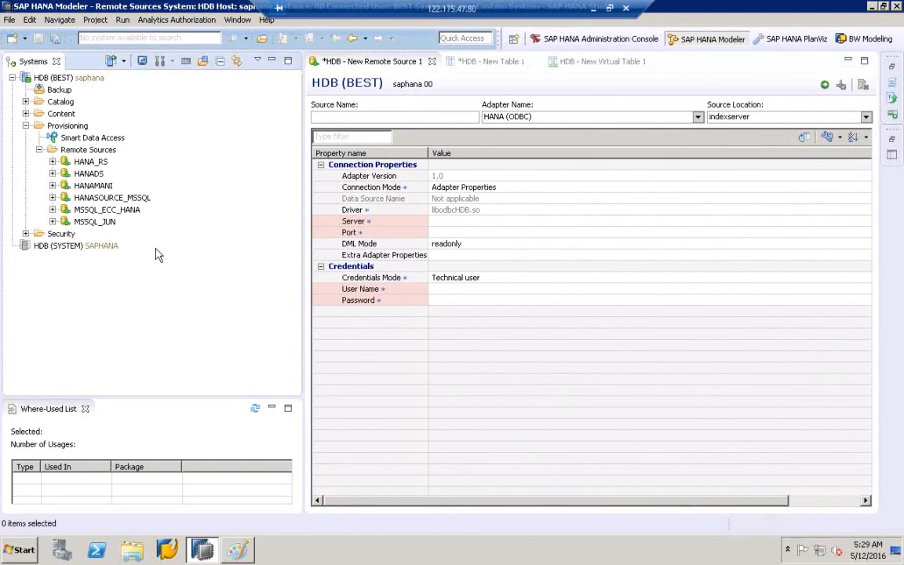
pyautogui.click(367, 119)
pyautogui.write('NEWSOURCE_SS1')
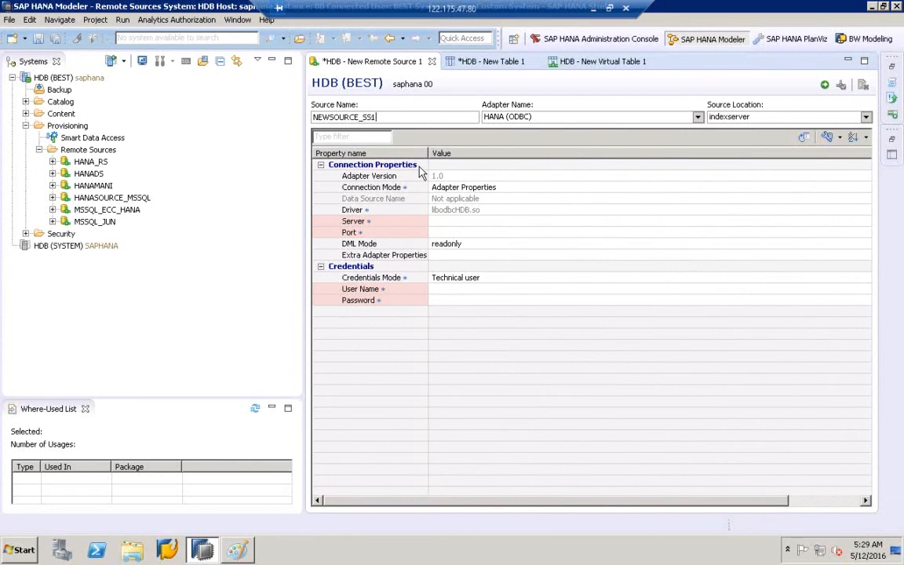
# - Set the remote source's connection server to SAPHANA and its port to 30015
pyautogui.click(464, 222)
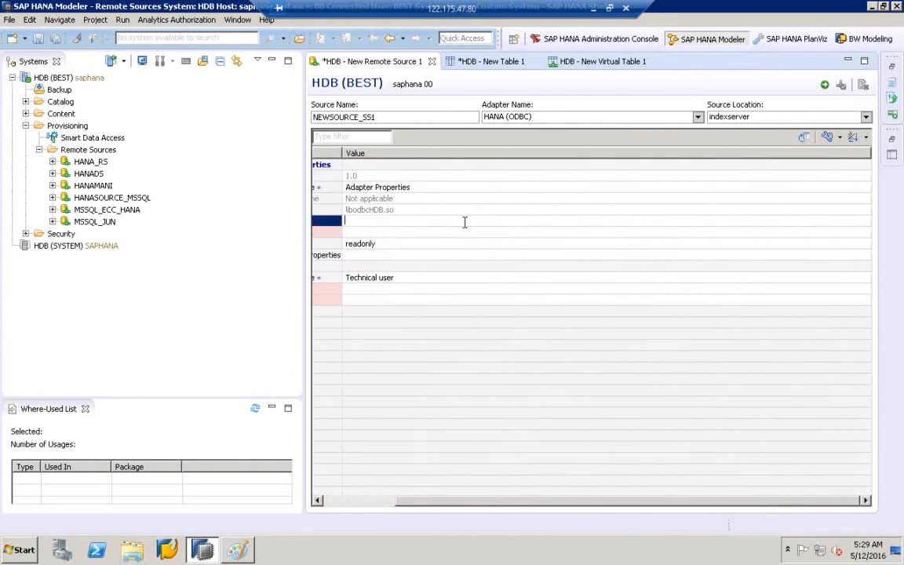
pyautogui.click(315, 455)
pyautogui.click(484, 200)
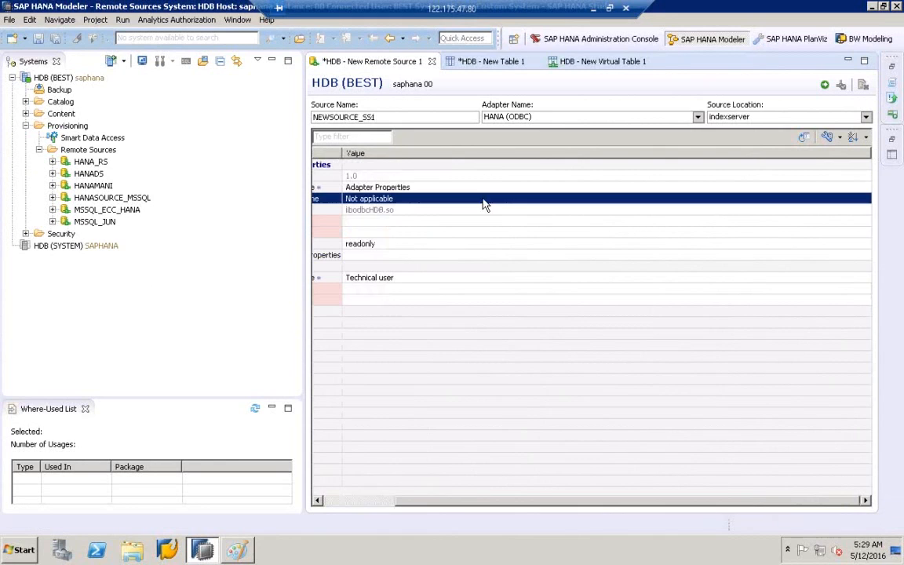
pyautogui.click(377, 222)
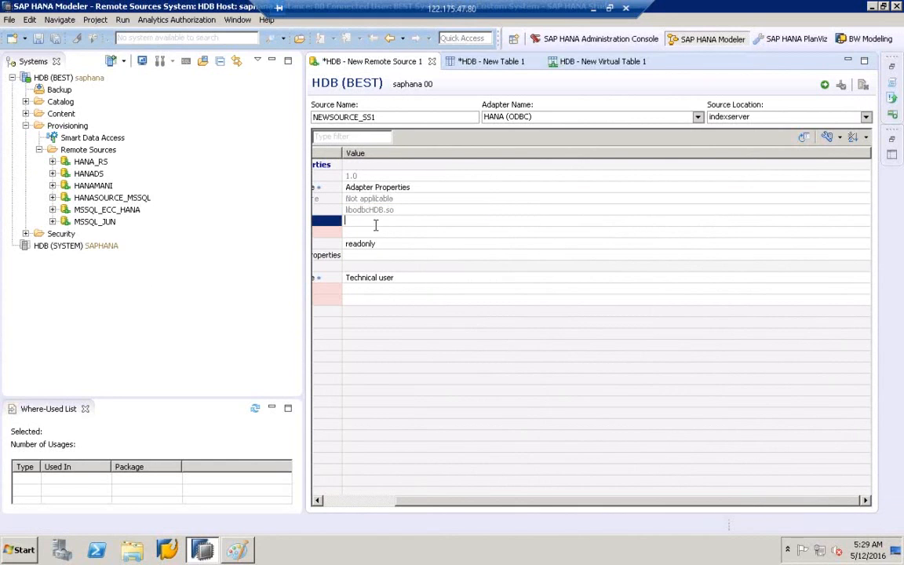
pyautogui.click(336, 500)
pyautogui.write('S')
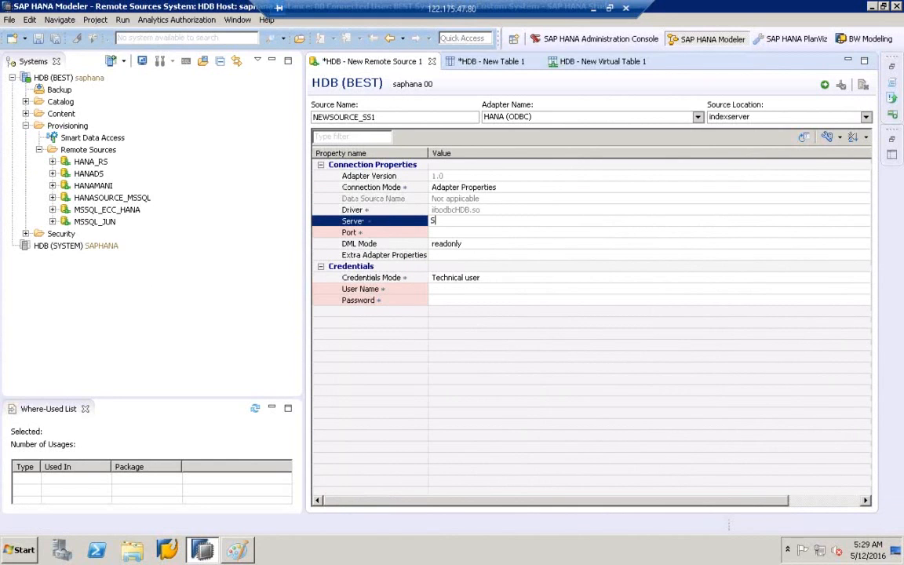
pyautogui.write('APHANA')
pyautogui.click(451, 233)
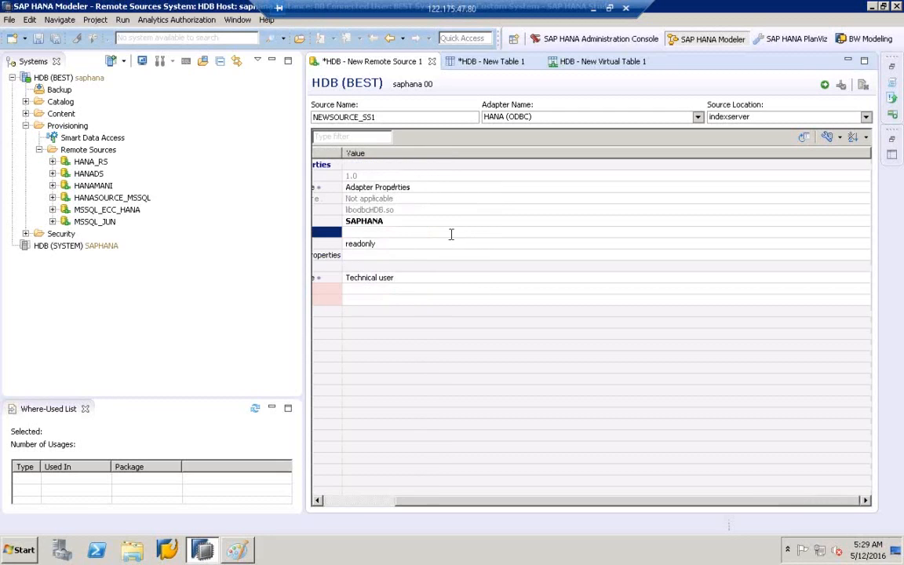
pyautogui.write('30015')
pyautogui.click(384, 501)
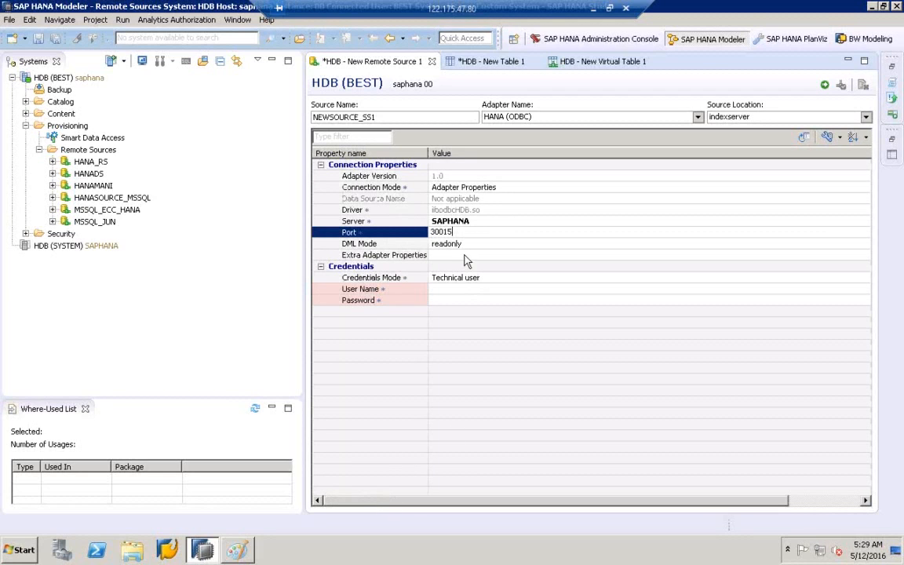
# - Fill in the remote source's technical user credentials with the user name SYSTEM and the account password
pyautogui.click(453, 289)
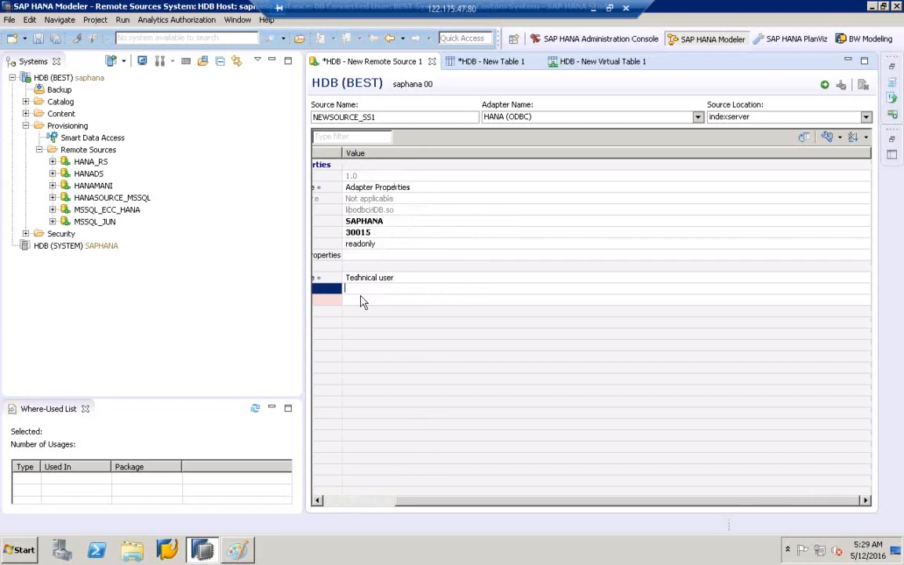
pyautogui.write('SYST')
pyautogui.write('EM')
pyautogui.press('Tab')
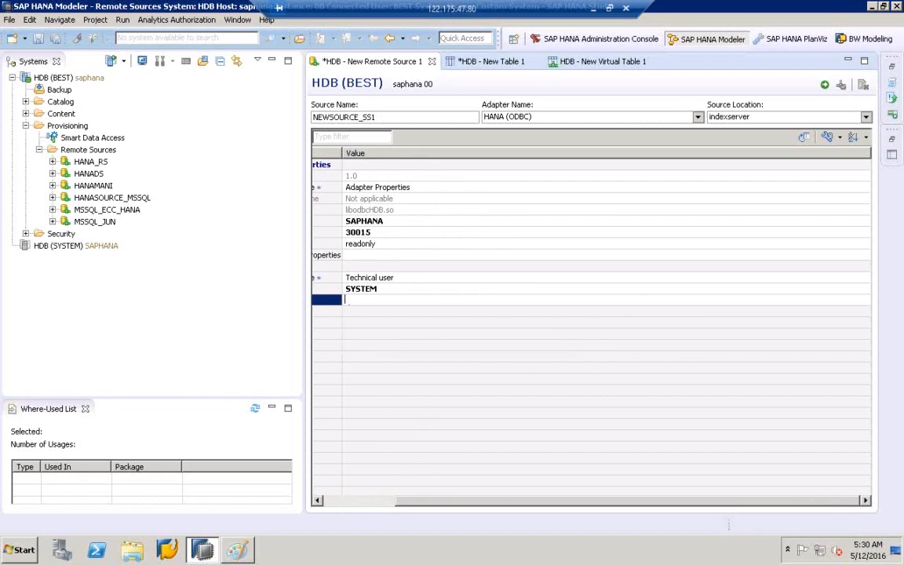
pyautogui.write('•••••')
pyautogui.click(571, 266)
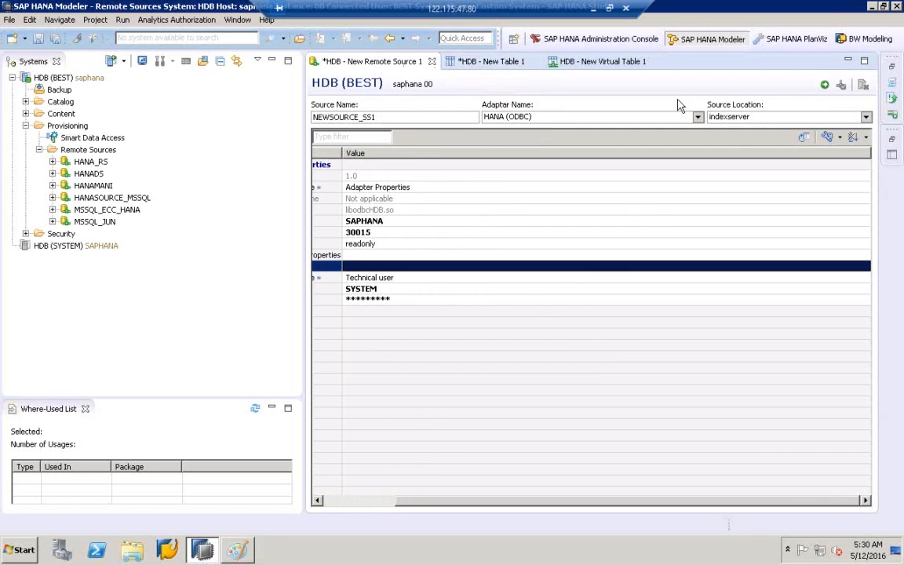
# - Create the remote source and refresh the Remote Sources folder to check for NEWSOURCE_SS1
pyautogui.click(826, 88)
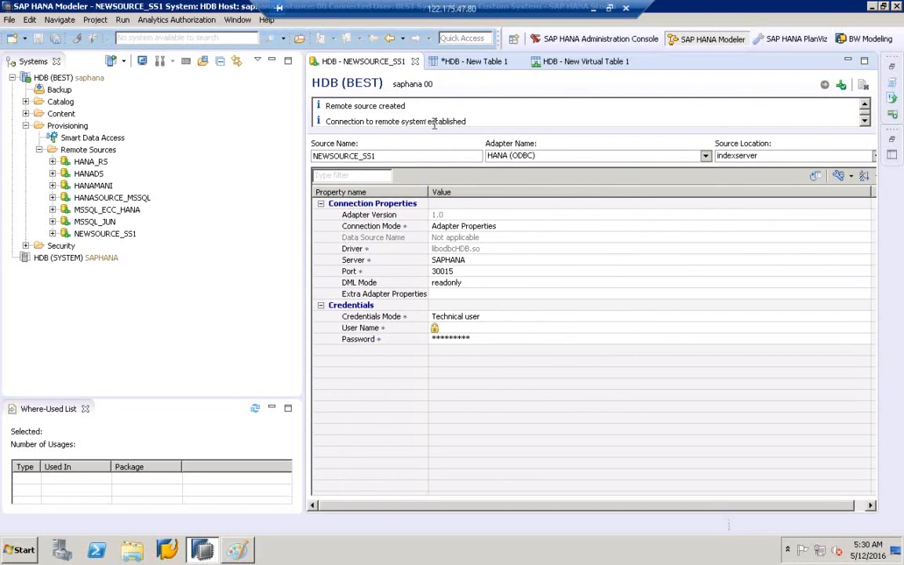
pyautogui.click(865, 122)
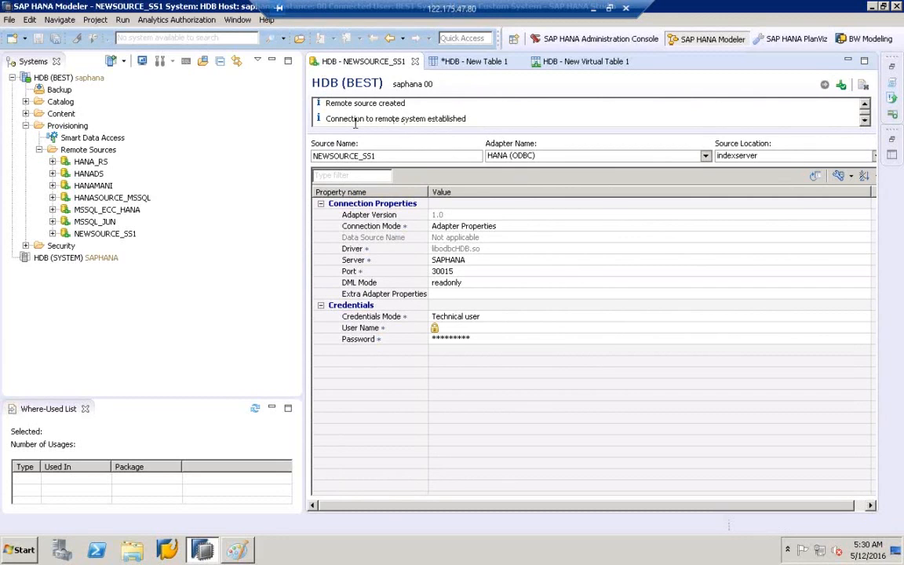
pyautogui.click(98, 151)
pyautogui.rightClick(98, 157)
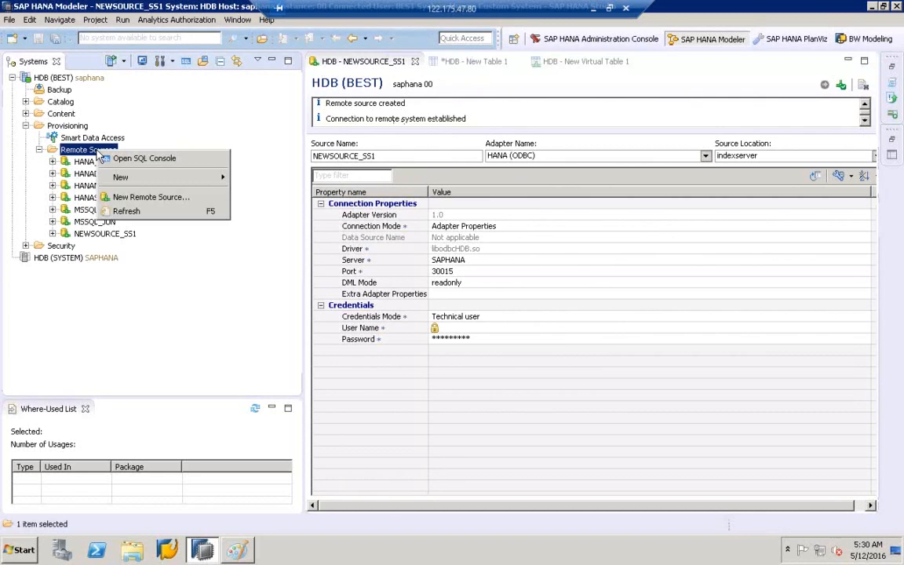
pyautogui.click(127, 211)
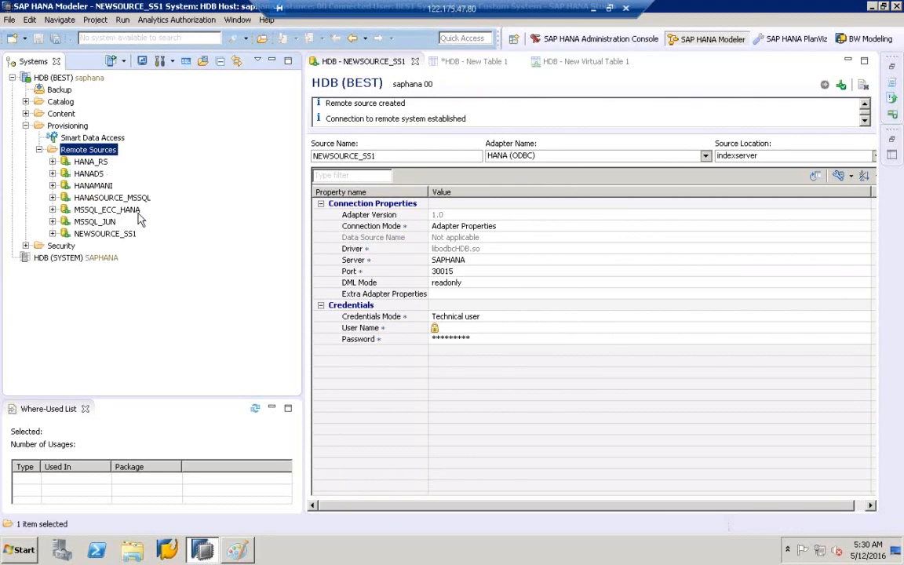
pyautogui.click(106, 234)
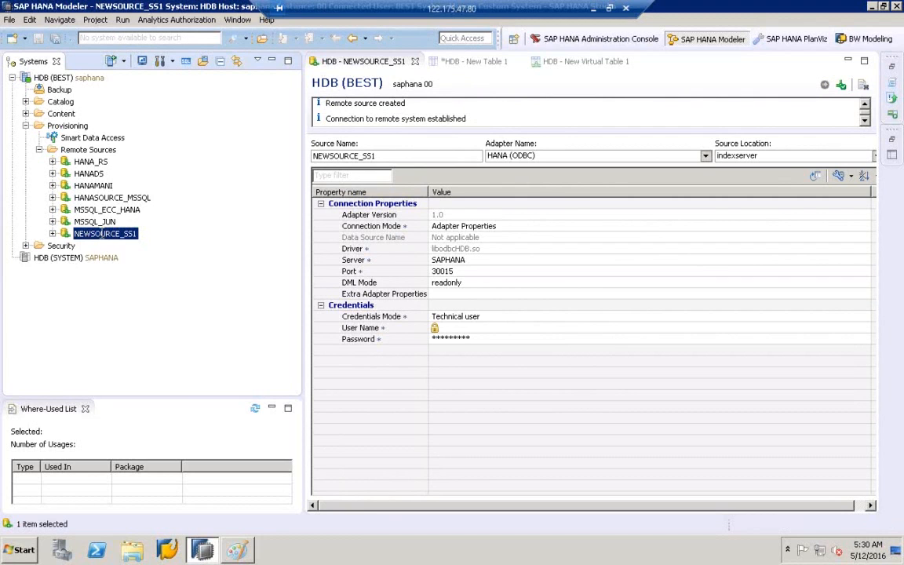
# - Return to the new virtual table definition and review the commands available for the BEST schema's Tables folder in the Catalog
pyautogui.click(555, 63)
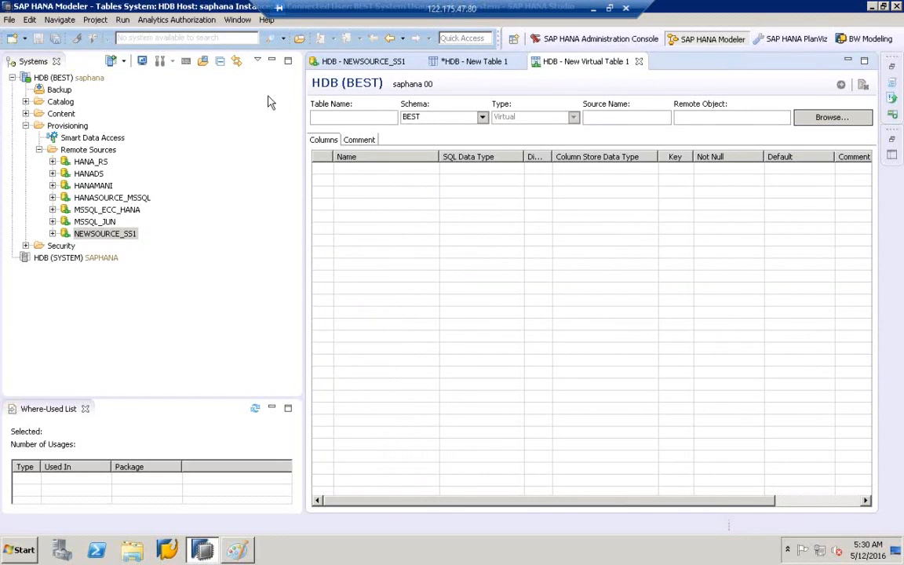
pyautogui.click(26, 102)
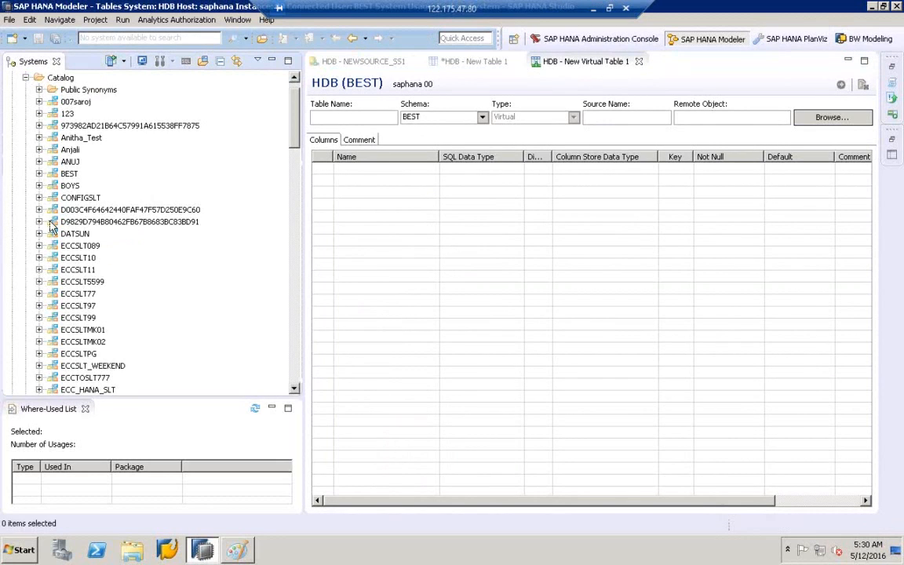
pyautogui.click(40, 173)
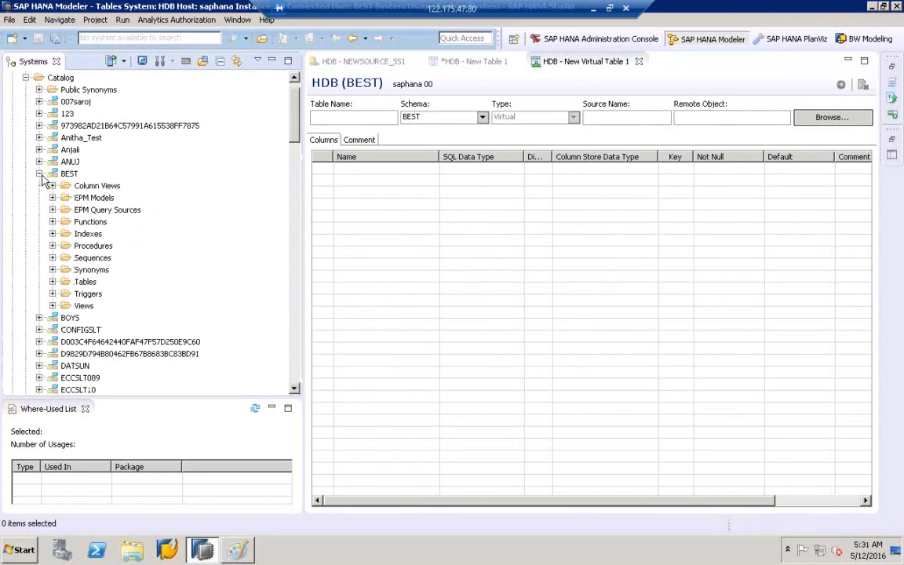
pyautogui.click(85, 283)
pyautogui.rightClick(84, 288)
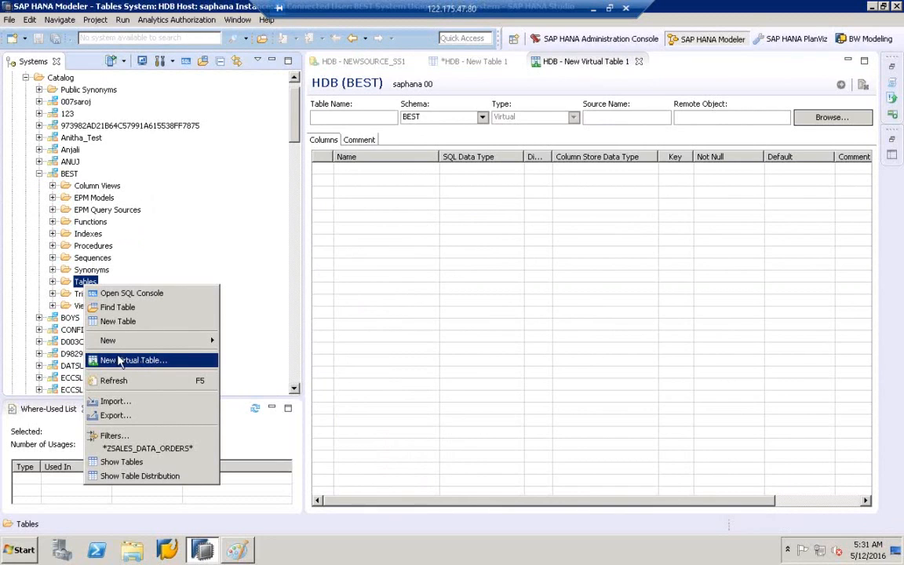
pyautogui.click(329, 282)
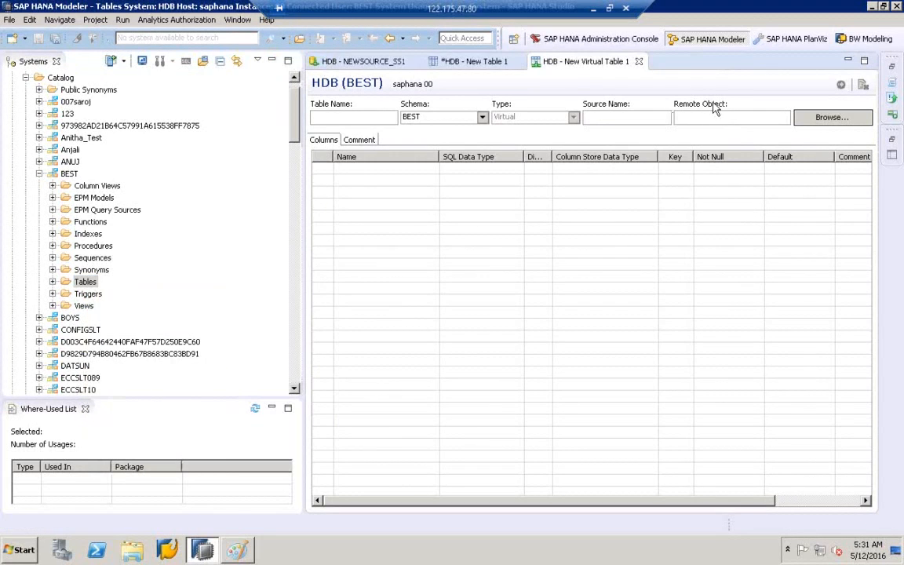
# - Browse for the virtual table's remote object and expand the <NULL> database of NEWSOURCE_SS1
pyautogui.click(832, 117)
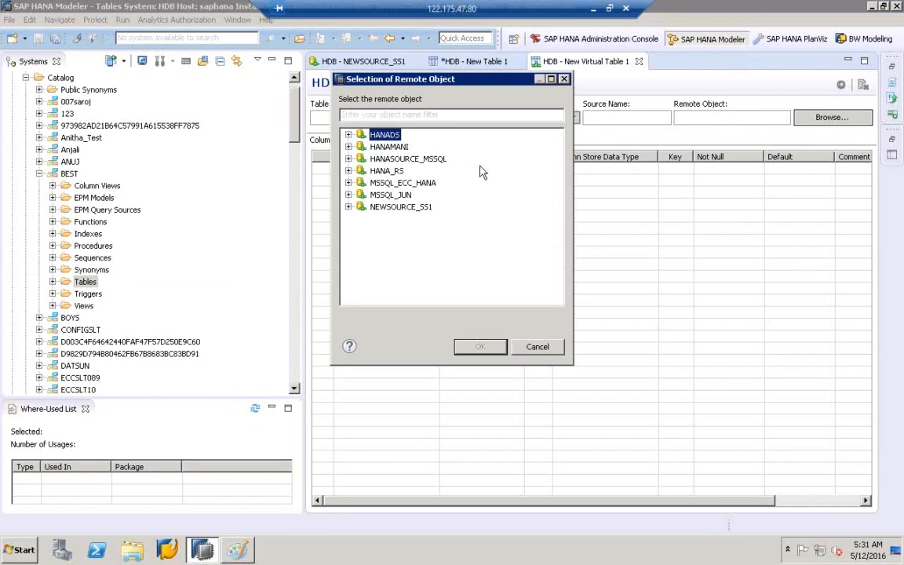
pyautogui.click(399, 208)
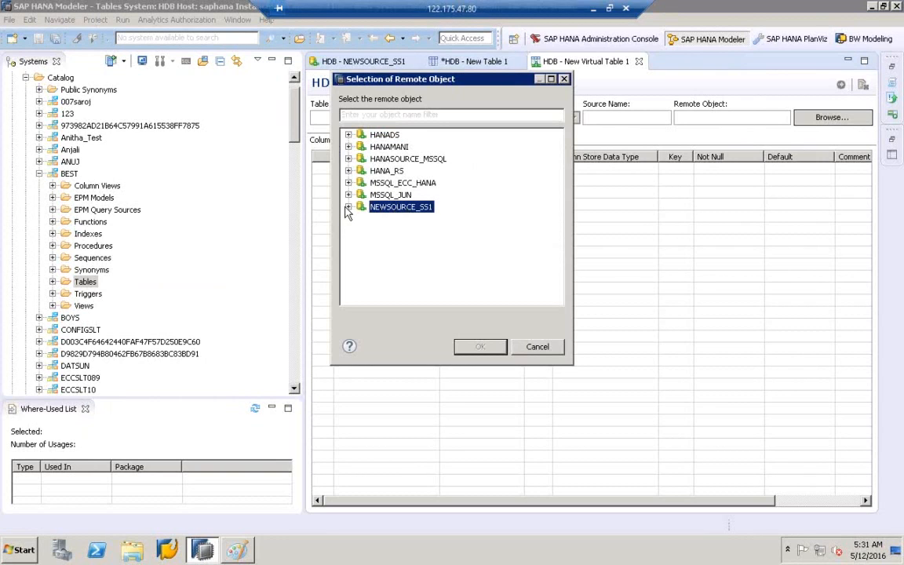
pyautogui.click(348, 207)
pyautogui.click(394, 219)
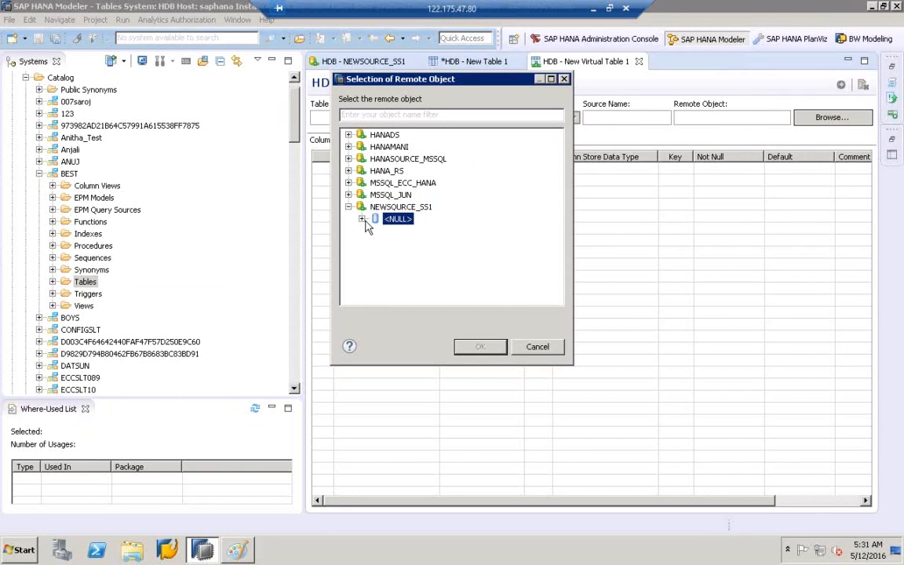
pyautogui.click(363, 220)
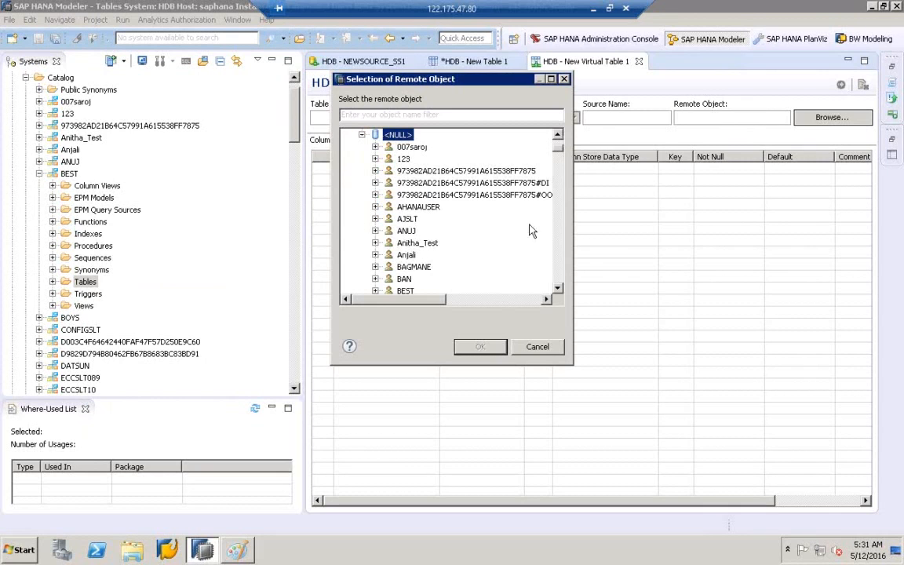
# - Find the SFLIGHT schema among the schemas of the <NULL> database and expand it to list its tables
pyautogui.click(558, 272)
pyautogui.click(562, 276)
pyautogui.click(562, 276)
pyautogui.click(561, 277)
pyautogui.click(561, 277)
pyautogui.click(562, 276)
pyautogui.click(562, 277)
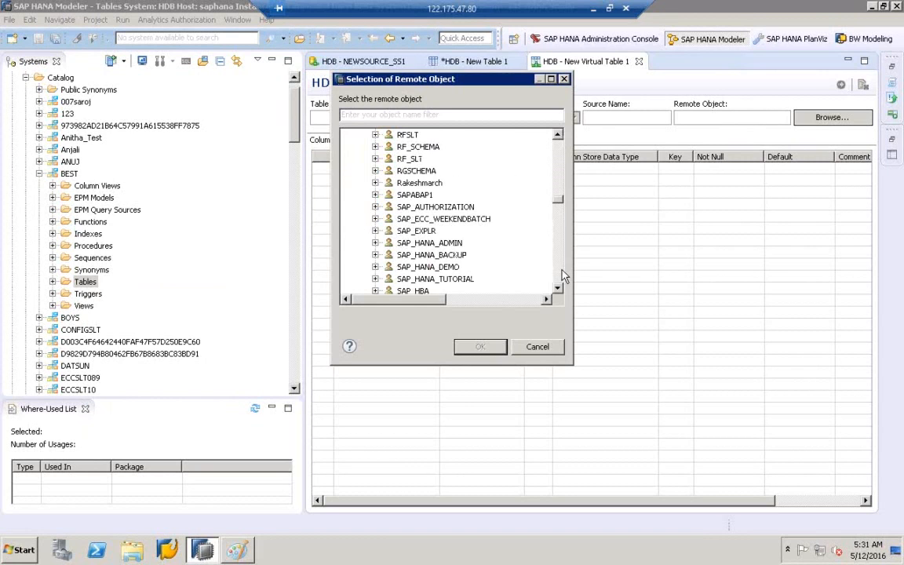
pyautogui.click(562, 276)
pyautogui.click(562, 276)
pyautogui.click(562, 276)
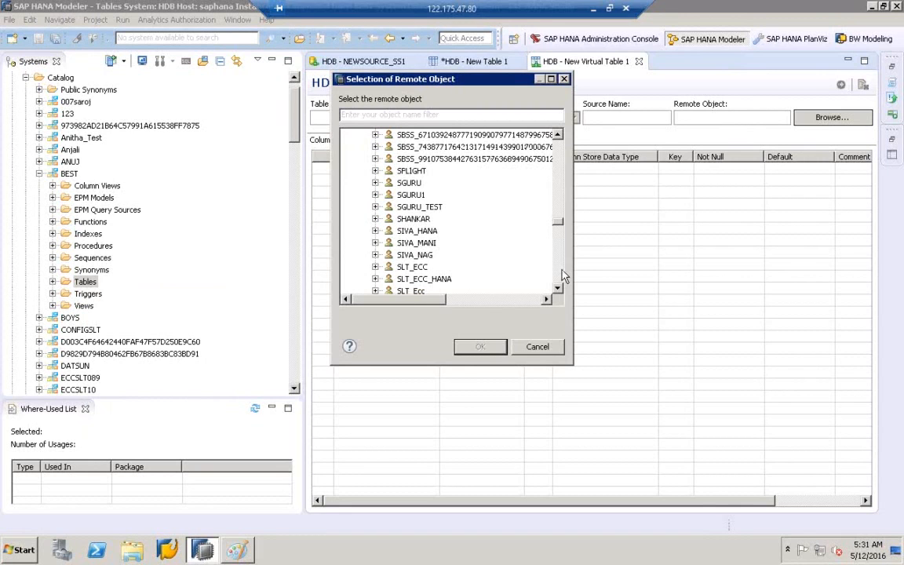
pyautogui.click(562, 276)
pyautogui.click(562, 277)
pyautogui.click(562, 277)
pyautogui.click(562, 276)
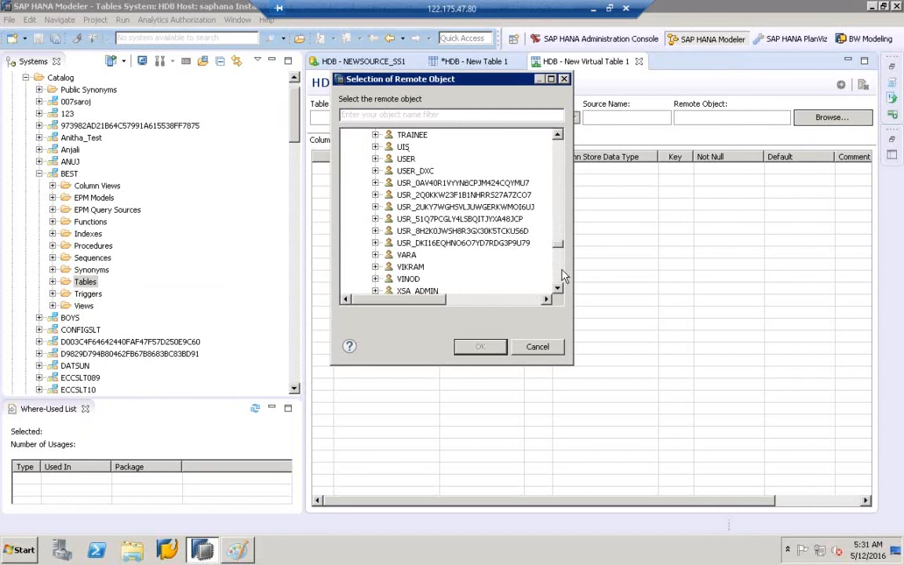
pyautogui.click(562, 277)
pyautogui.click(562, 277)
pyautogui.click(562, 276)
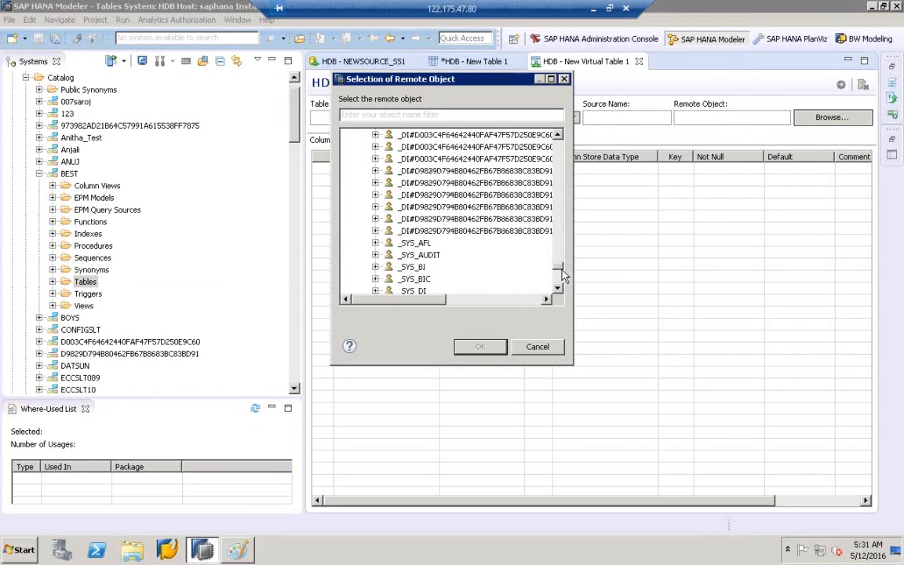
pyautogui.click(562, 277)
pyautogui.click(562, 171)
pyautogui.click(562, 171)
pyautogui.click(562, 171)
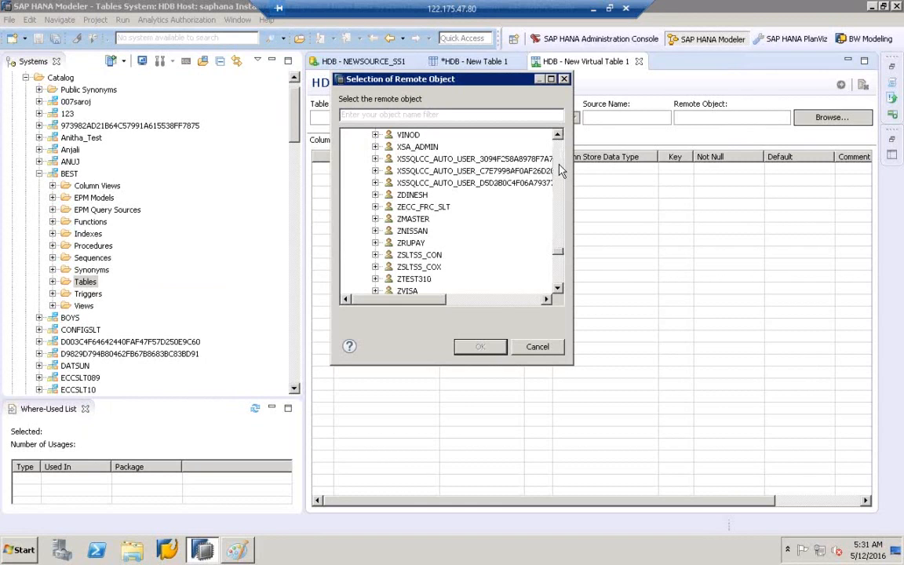
pyautogui.click(562, 171)
pyautogui.click(562, 172)
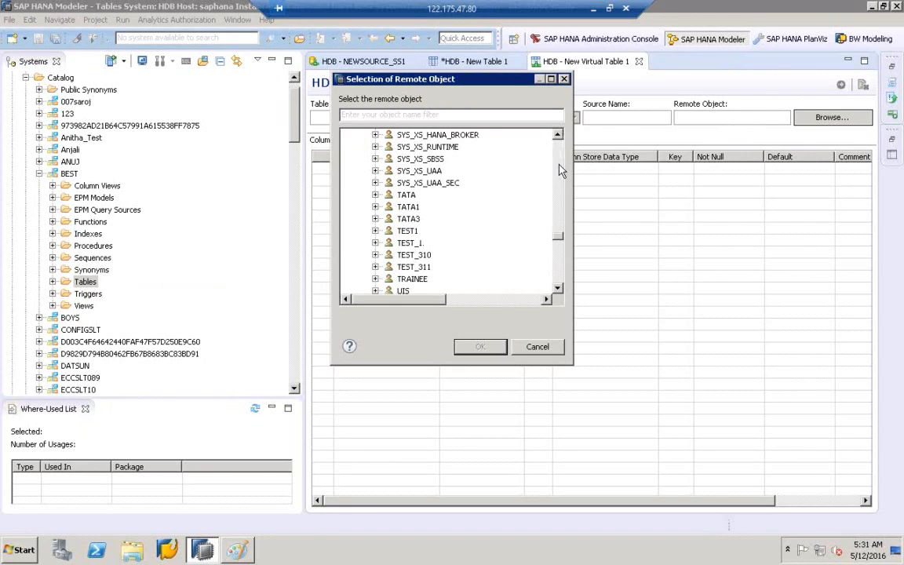
pyautogui.click(562, 171)
pyautogui.click(562, 171)
pyautogui.click(562, 171)
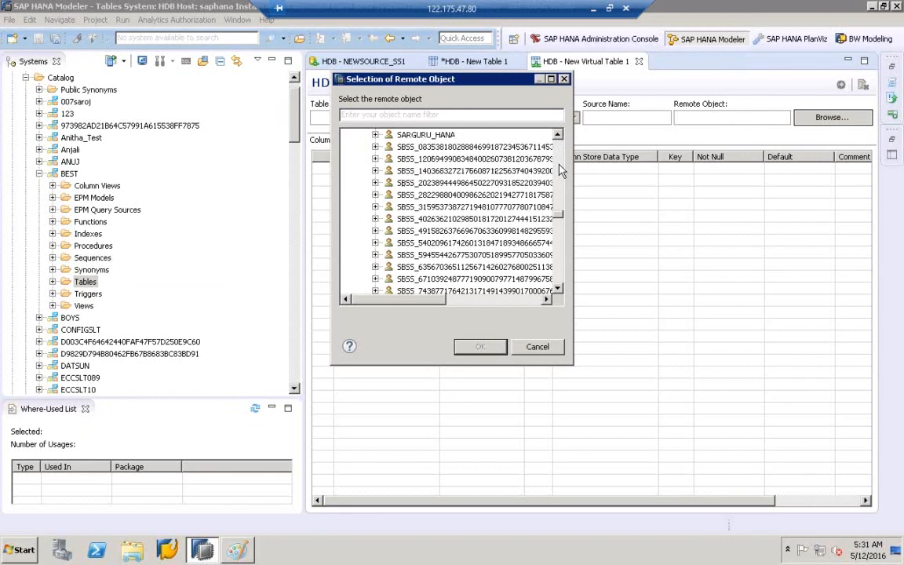
pyautogui.click(562, 266)
pyautogui.click(376, 172)
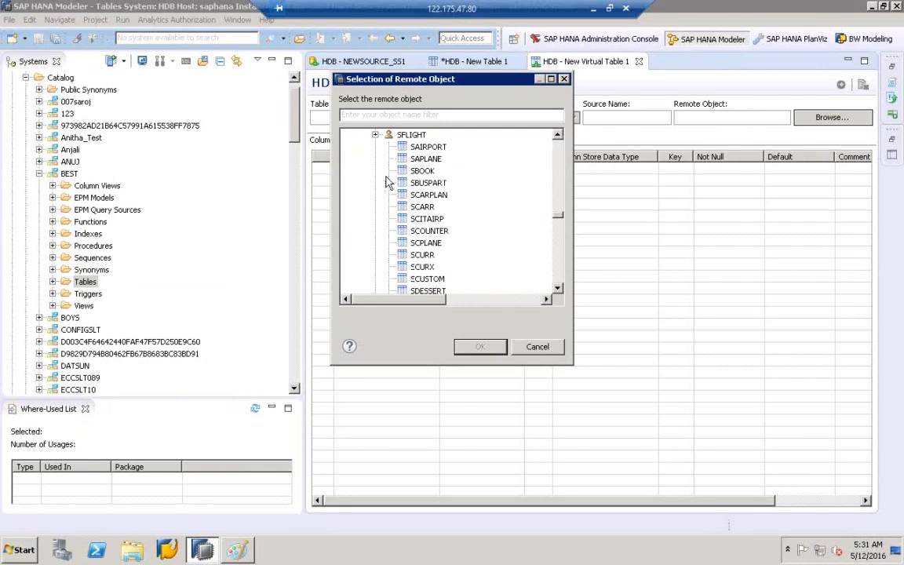
# - Look through the SFLIGHT schema's tables, selecting SFLIGHT and then SNVOICE as candidate remote objects
pyautogui.click(406, 140)
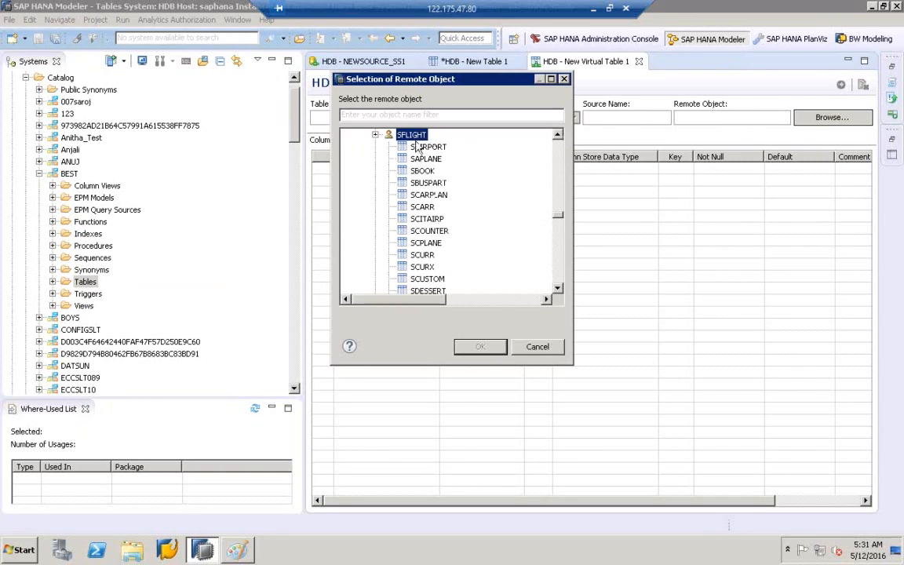
pyautogui.click(558, 288)
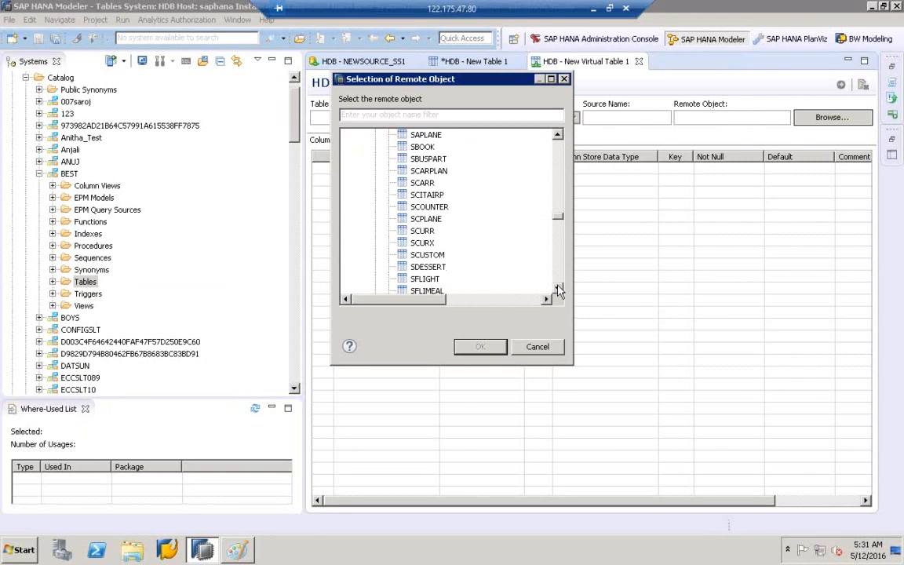
pyautogui.click(557, 288)
pyautogui.click(558, 288)
pyautogui.click(557, 288)
pyautogui.click(557, 288)
pyautogui.click(557, 135)
pyautogui.click(558, 135)
pyautogui.click(557, 135)
pyautogui.click(424, 186)
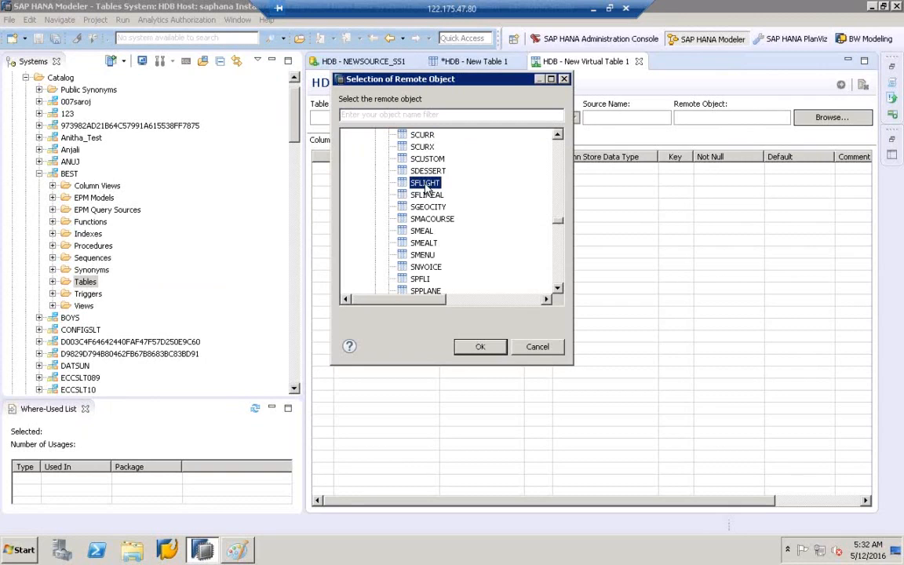
pyautogui.click(430, 267)
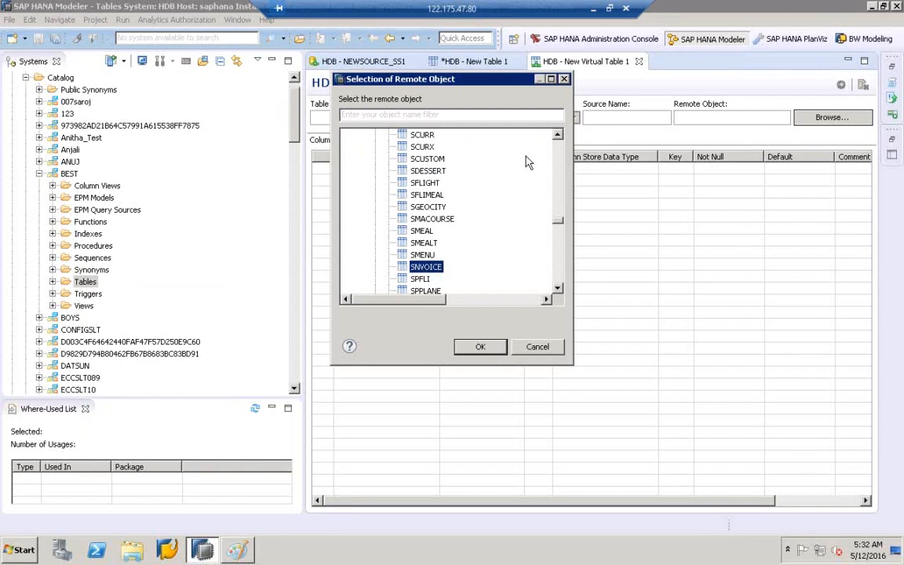
# - Choose the SCPLANE table of the SFLIGHT schema as the remote object and create the virtual table NEWSOURCE_SS1_SCPLANE in the BEST schema
pyautogui.click(558, 135)
pyautogui.click(558, 135)
pyautogui.click(558, 135)
pyautogui.click(558, 135)
pyautogui.click(558, 135)
pyautogui.click(558, 135)
pyautogui.click(558, 135)
pyautogui.click(558, 135)
pyautogui.click(558, 135)
pyautogui.click(558, 135)
pyautogui.click(558, 135)
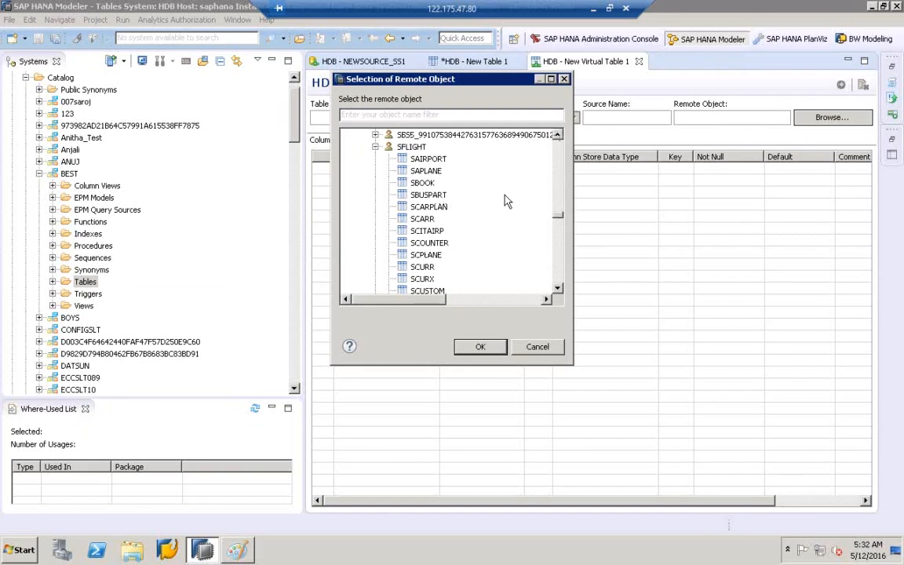
pyautogui.click(425, 255)
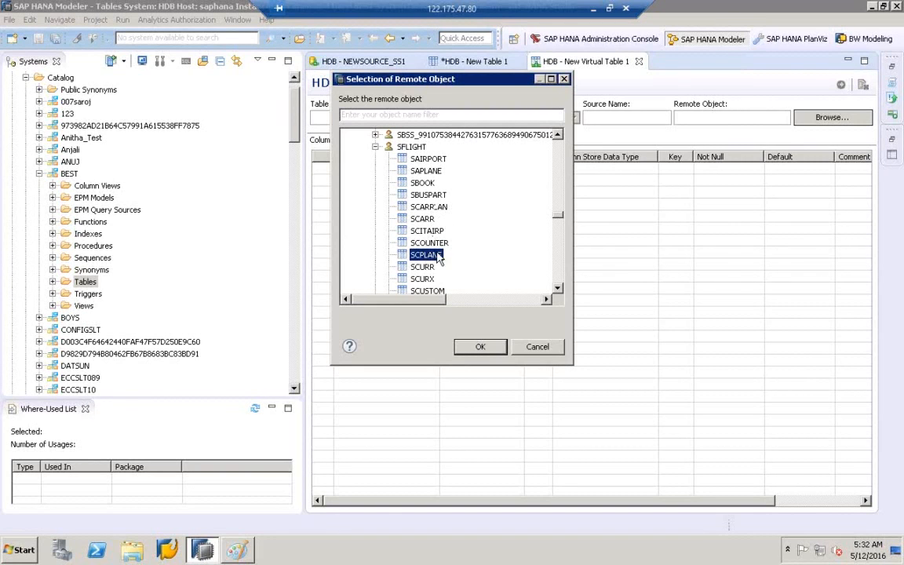
pyautogui.click(479, 348)
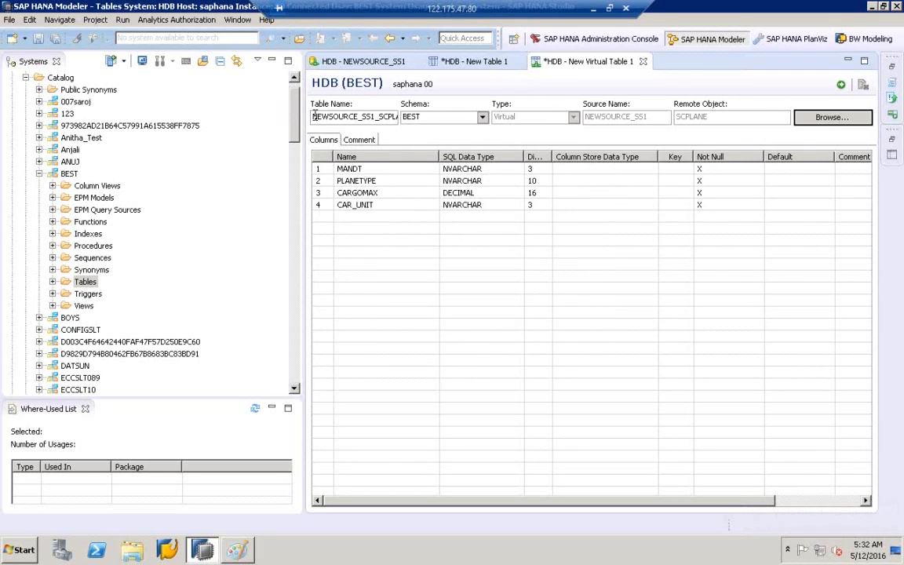
pyautogui.moveTo(314, 116); pyautogui.dragTo(393, 117)
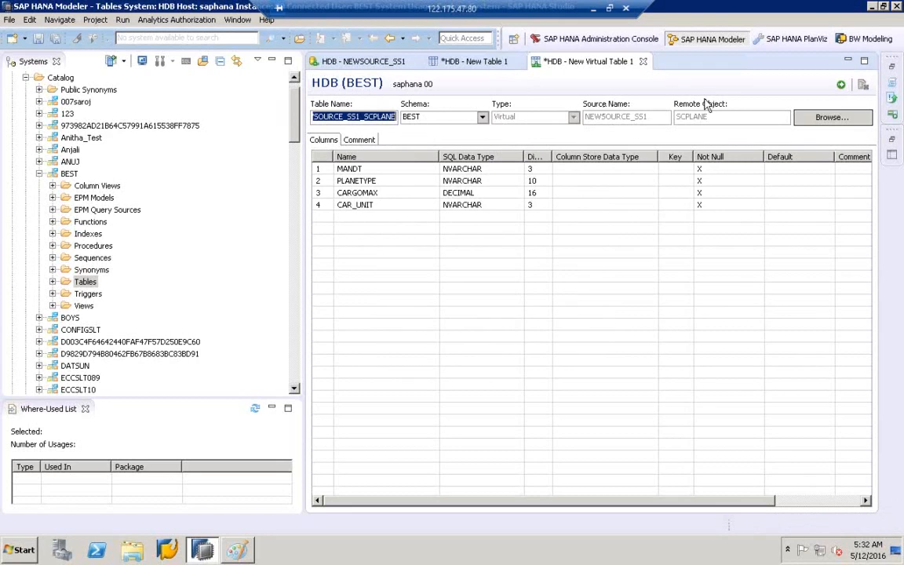
pyautogui.click(845, 88)
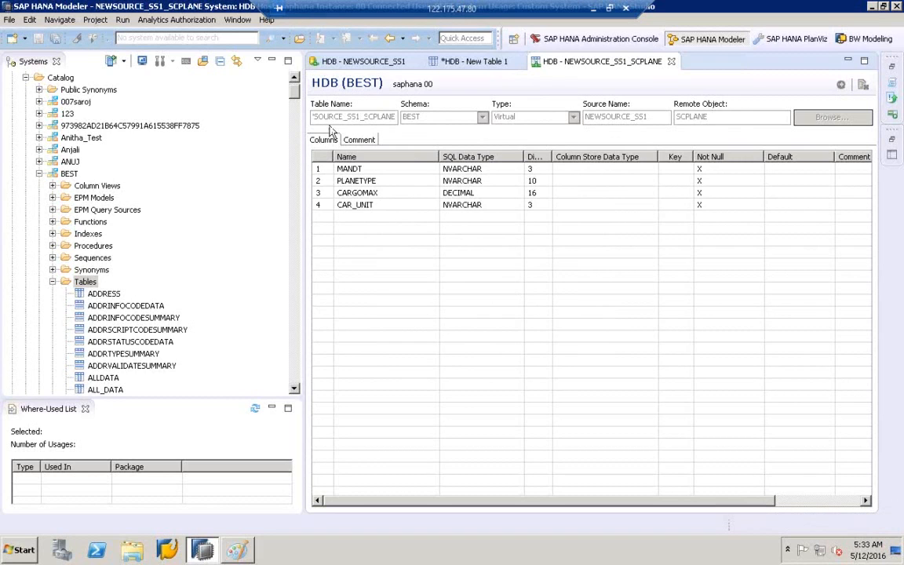
# - Look for the newly created virtual table in the BEST schema's Tables folder
pyautogui.click(106, 295)
pyautogui.write('so')
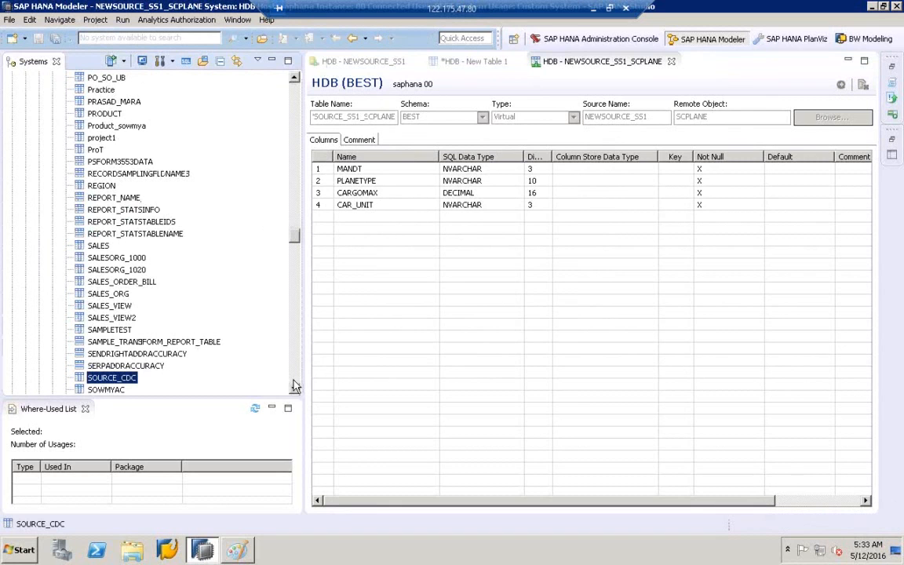
pyautogui.click(295, 92)
pyautogui.click(295, 92)
pyautogui.click(295, 92)
pyautogui.click(295, 92)
pyautogui.click(295, 92)
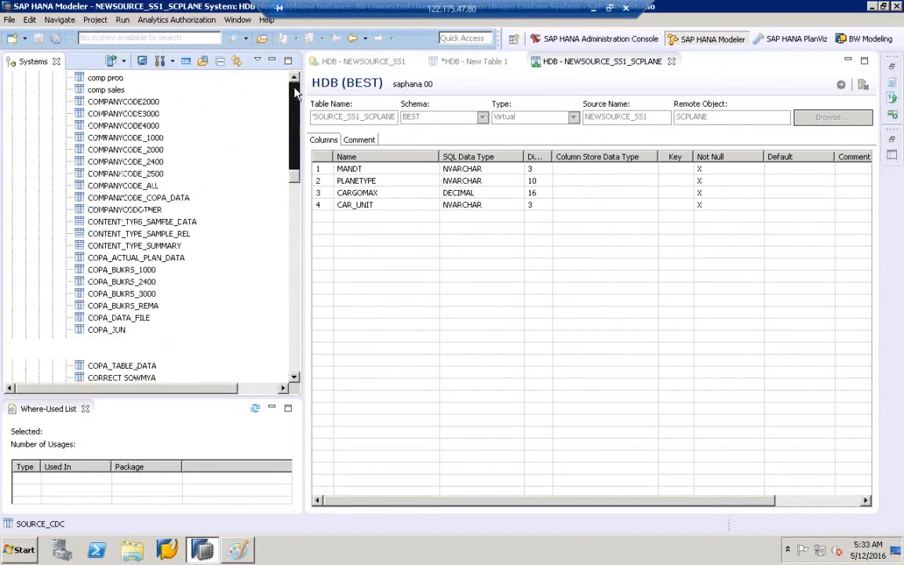
pyautogui.click(295, 92)
pyautogui.click(295, 92)
pyautogui.click(295, 92)
pyautogui.click(296, 92)
pyautogui.click(295, 91)
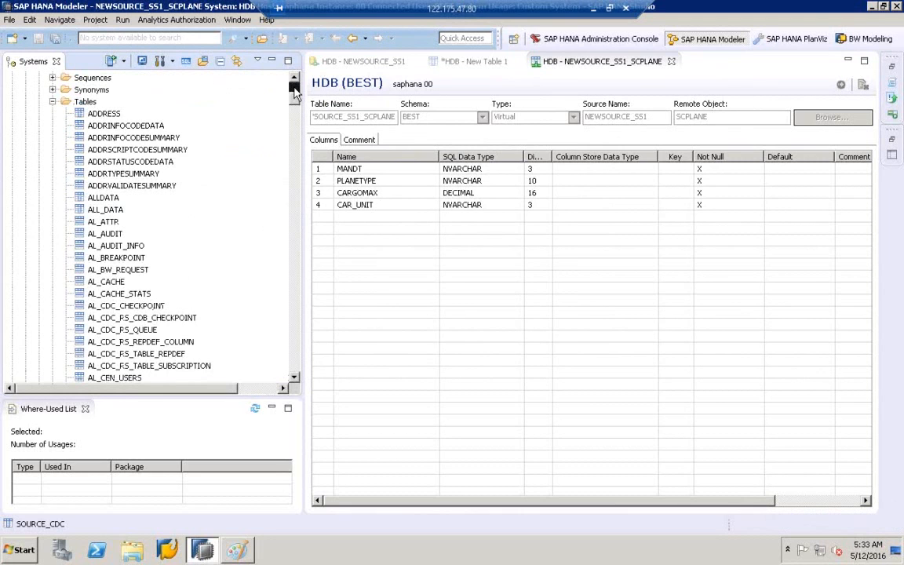
# - Refresh the BEST schema's Tables folder
pyautogui.click(87, 104)
pyautogui.rightClick(87, 108)
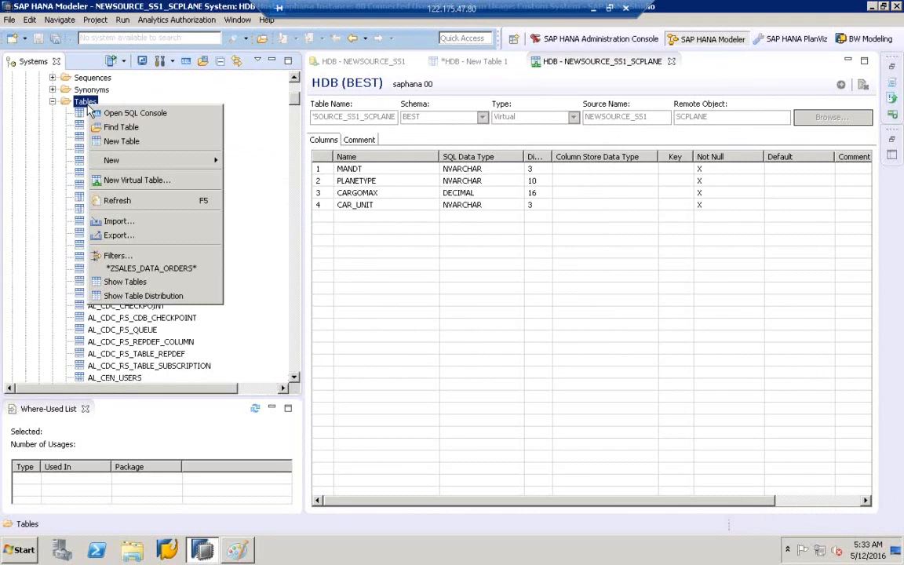
pyautogui.click(118, 201)
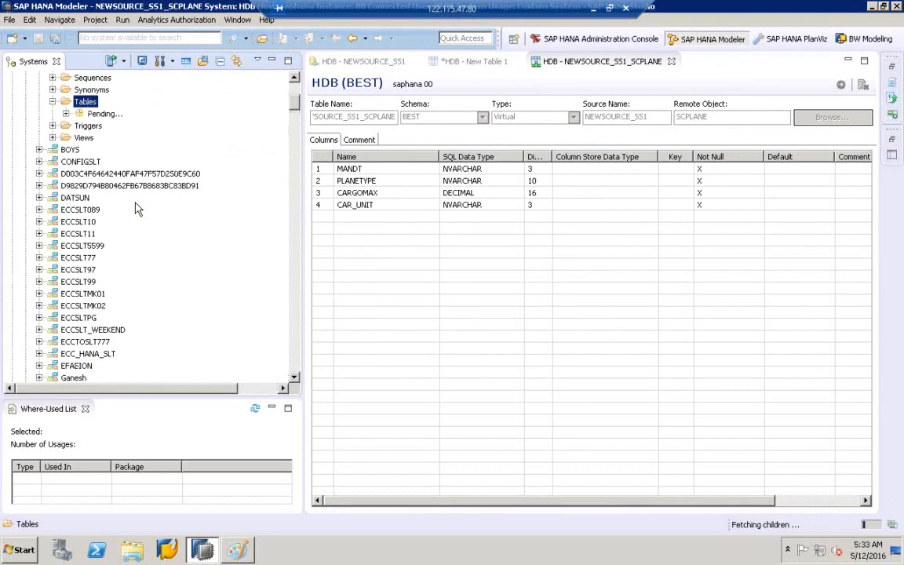
# - Locate and select the virtual table NEWSOURCE_SS1_SCPLANE in the refreshed table list of the BEST schema
pyautogui.click(104, 138)
pyautogui.write('so')
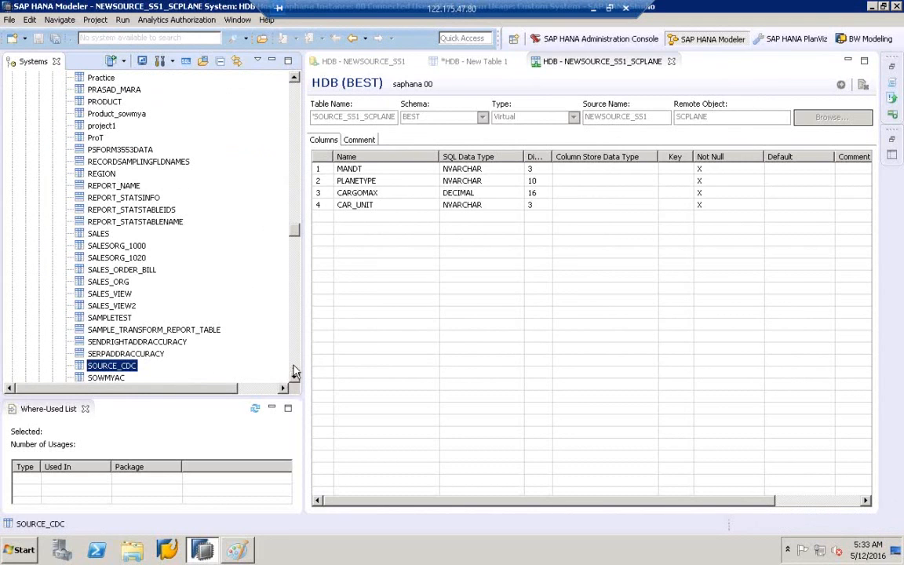
pyautogui.scroll(-8, 295, 372)
pyautogui.scroll(-8, 295, 372)
pyautogui.scroll(-20, 295, 372)
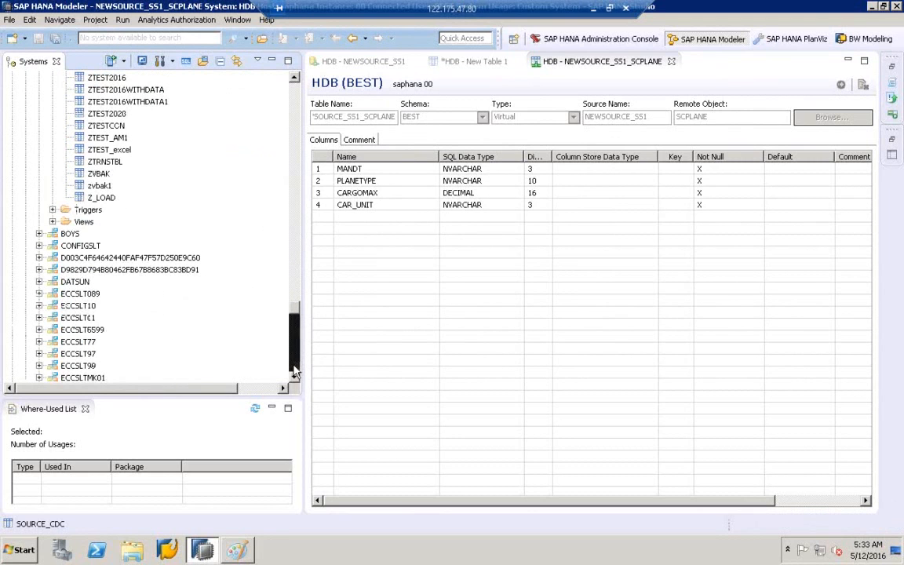
pyautogui.scroll(8, 296, 95)
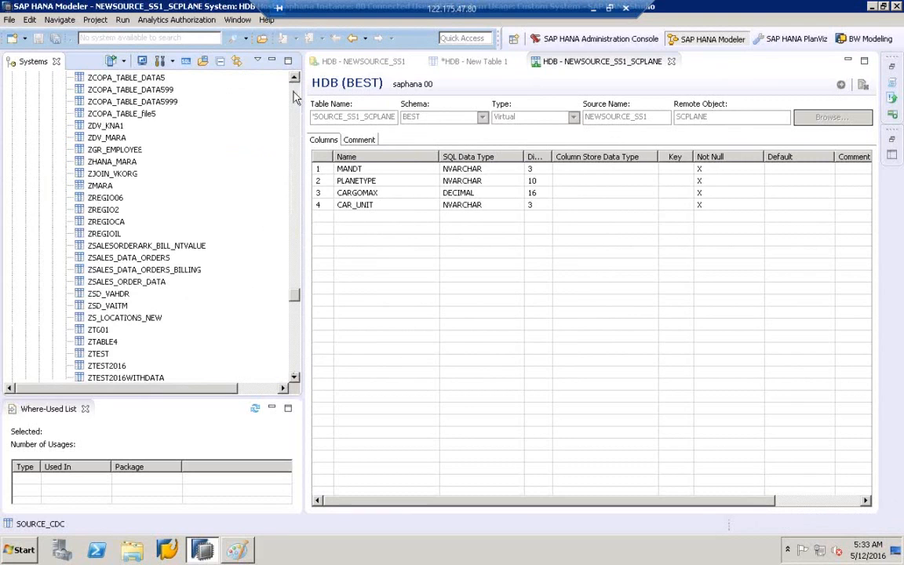
pyautogui.scroll(20, 295, 95)
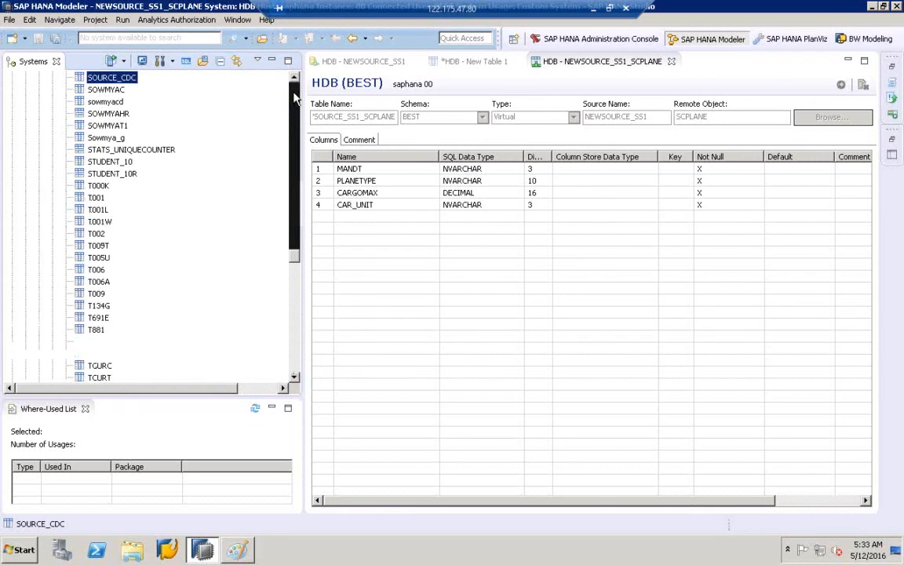
pyautogui.scroll(8, 295, 95)
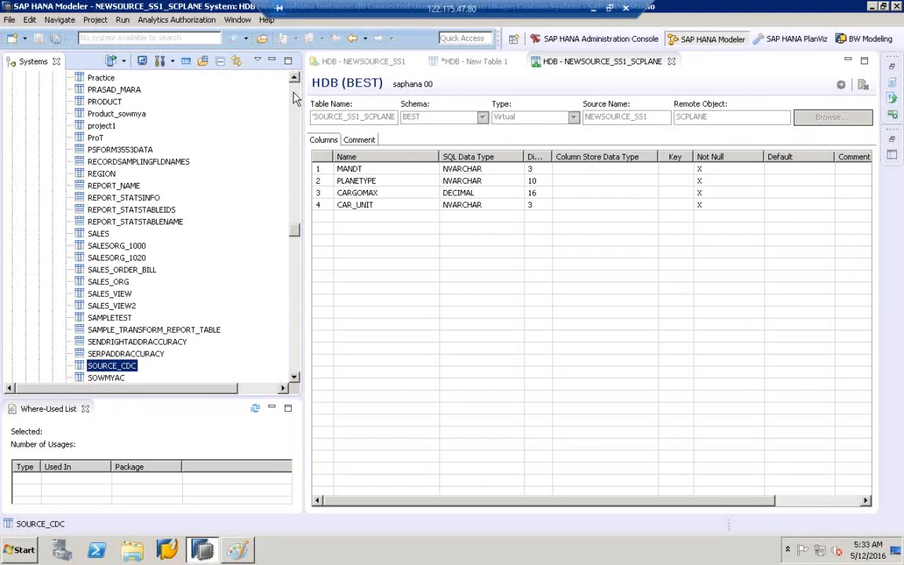
pyautogui.scroll(8, 295, 97)
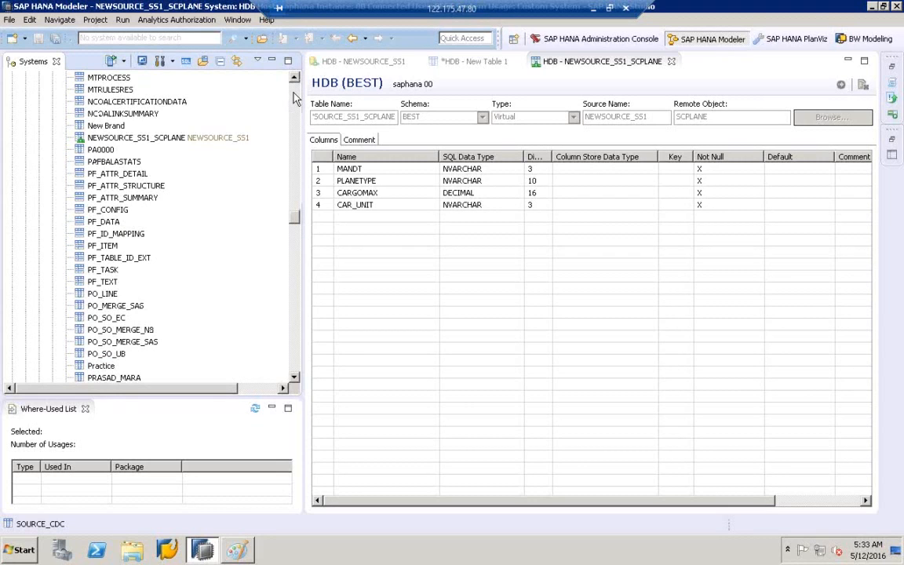
pyautogui.click(140, 138)
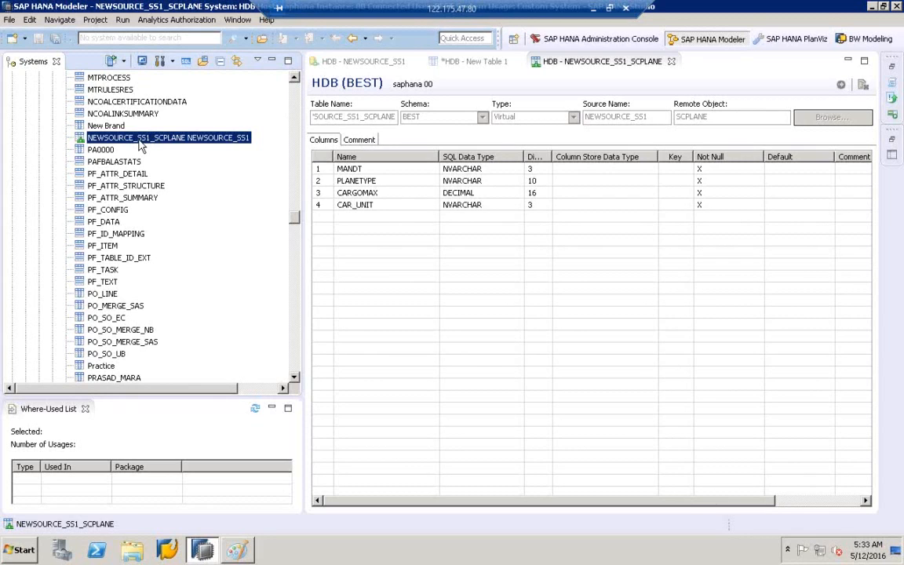
# - Preview the data of the virtual table NEWSOURCE_SS1_SCPLANE and refresh the preview
pyautogui.rightClick(141, 147)
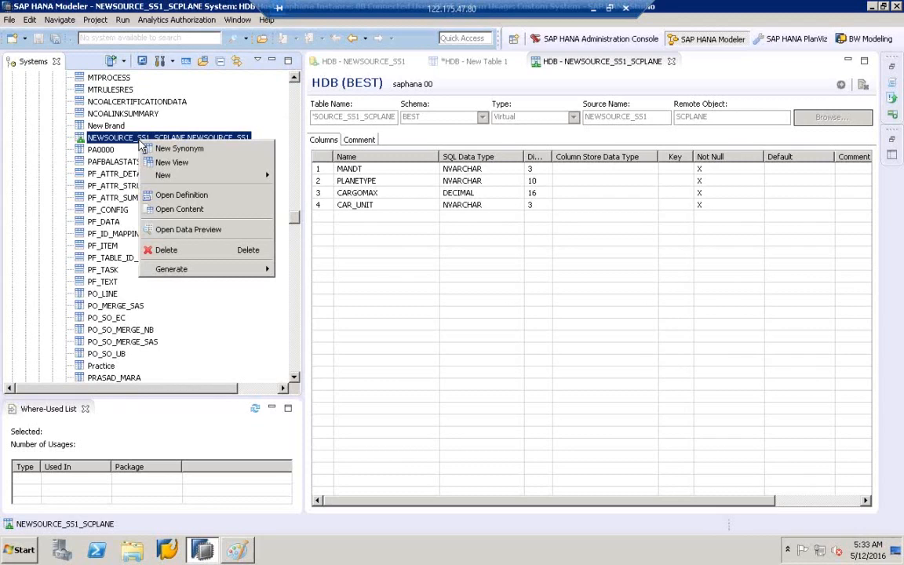
pyautogui.click(192, 230)
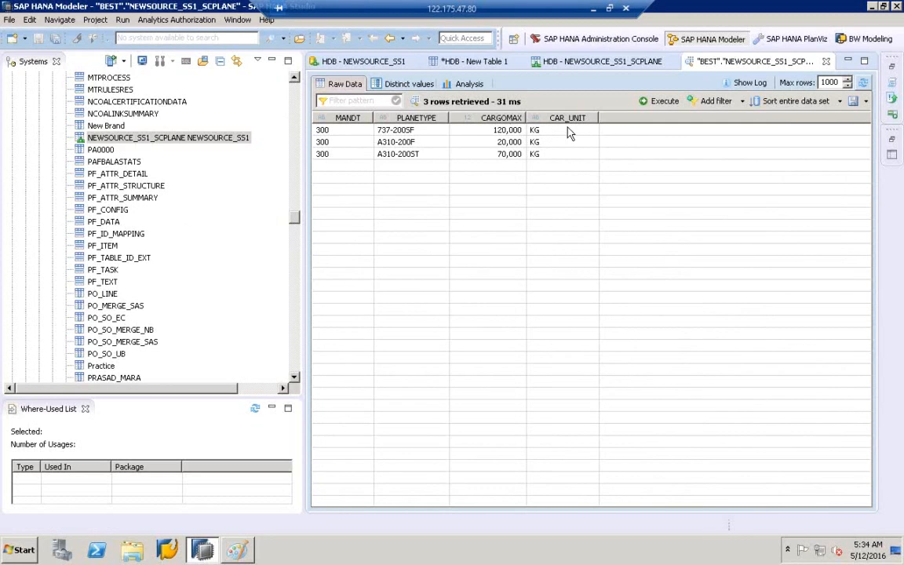
pyautogui.click(214, 138)
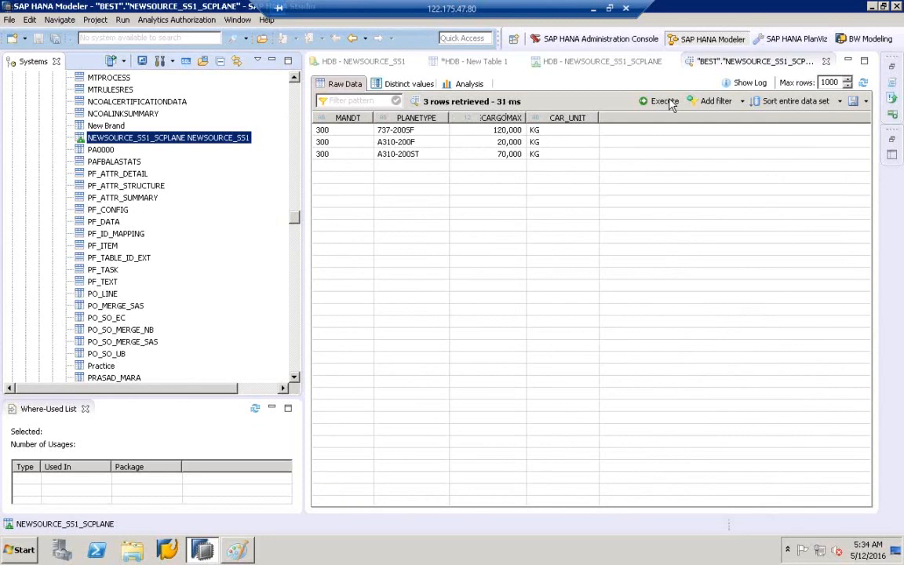
pyautogui.click(863, 83)
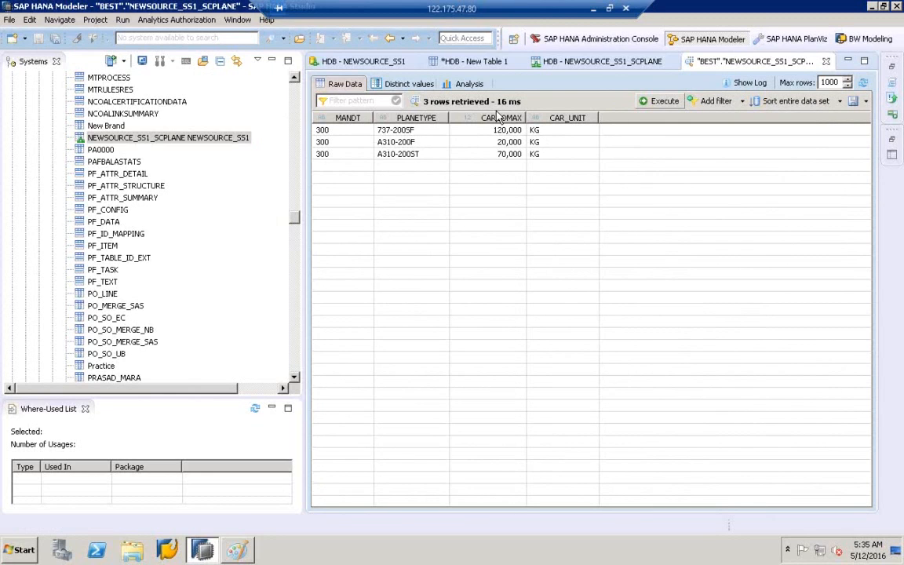
# - Open the definition of the virtual table NEWSOURCE_SS1_SCPLANE to examine its columns and remote object
pyautogui.click(160, 135)
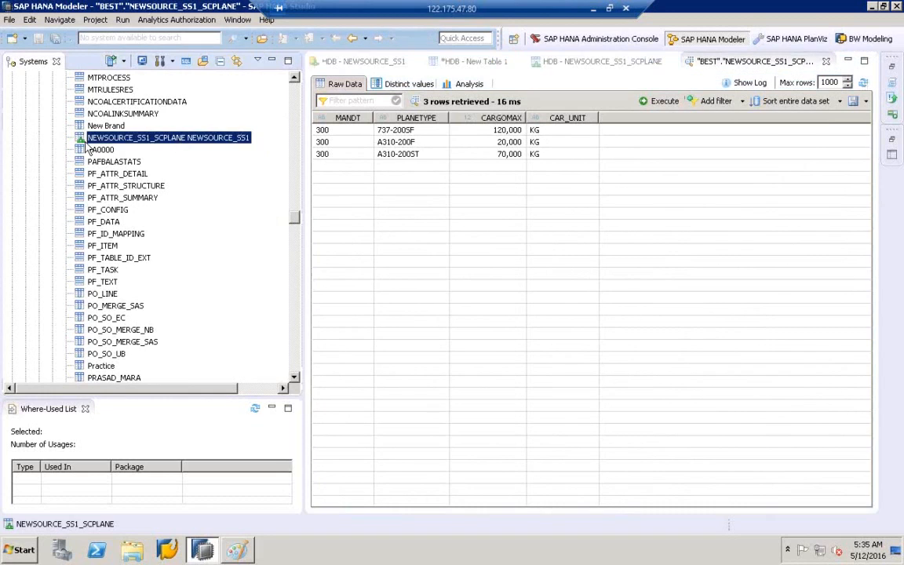
pyautogui.doubleClick(133, 139)
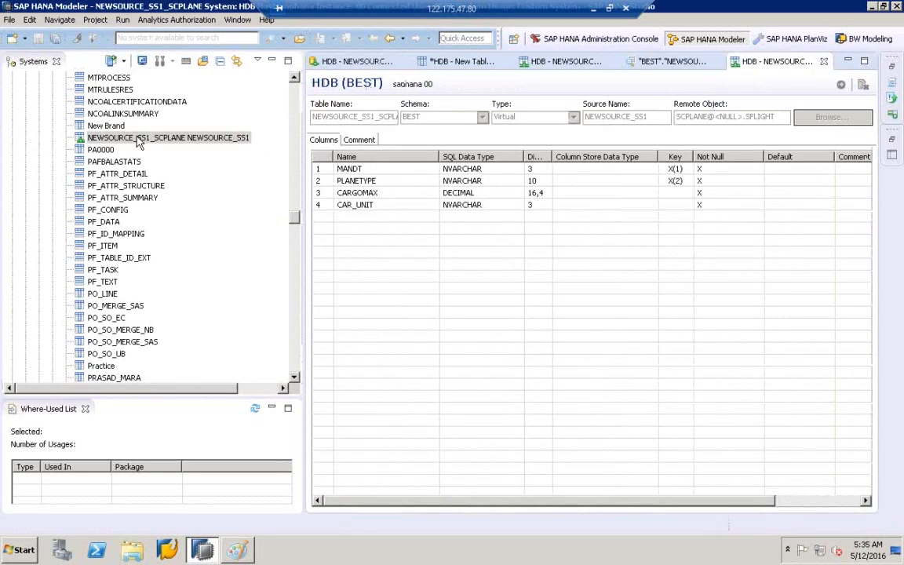
# - Open the content of the virtual table NEWSOURCE_SS1_SCPLANE and copy the table name from its query
pyautogui.click(233, 140)
pyautogui.rightClick(233, 145)
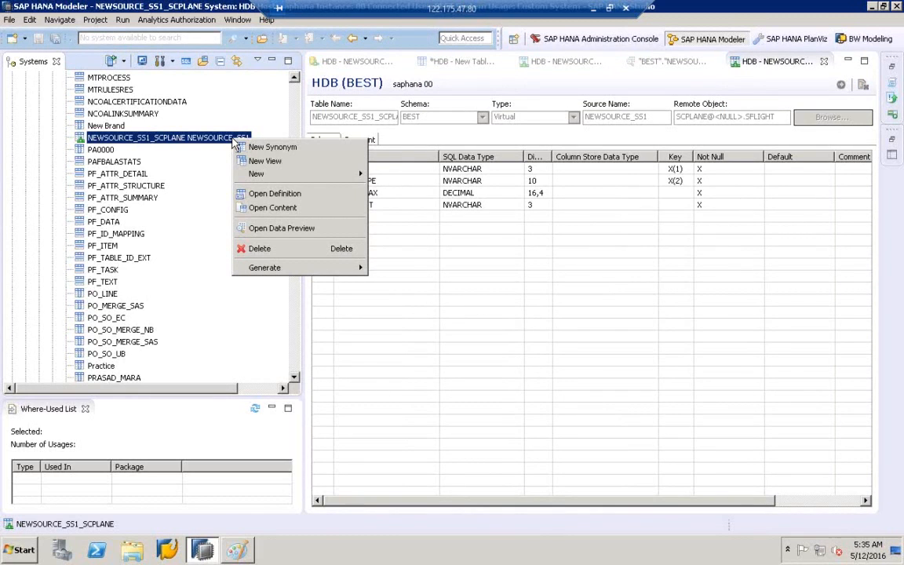
pyautogui.click(271, 209)
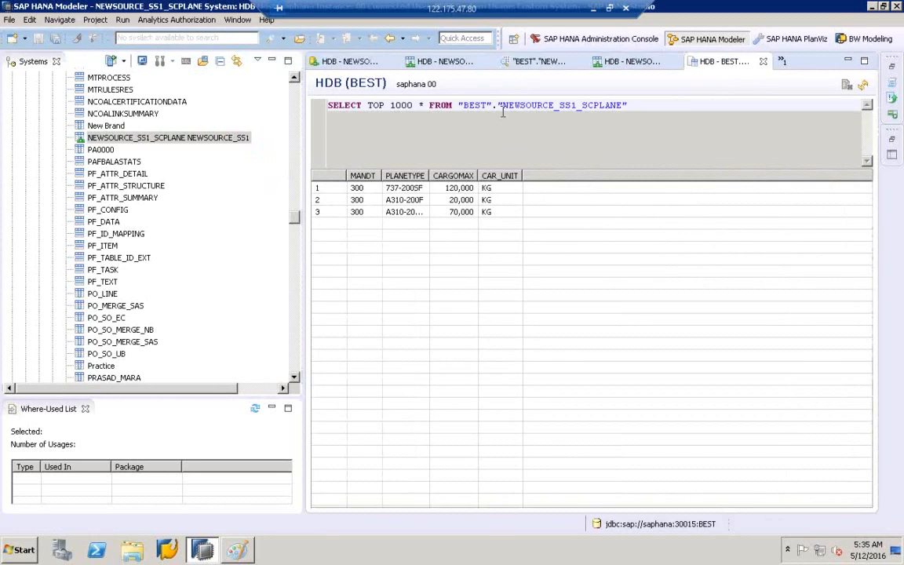
pyautogui.moveTo(503, 106); pyautogui.dragTo(624, 105)
pyautogui.hotkey('ctrl', 'c')
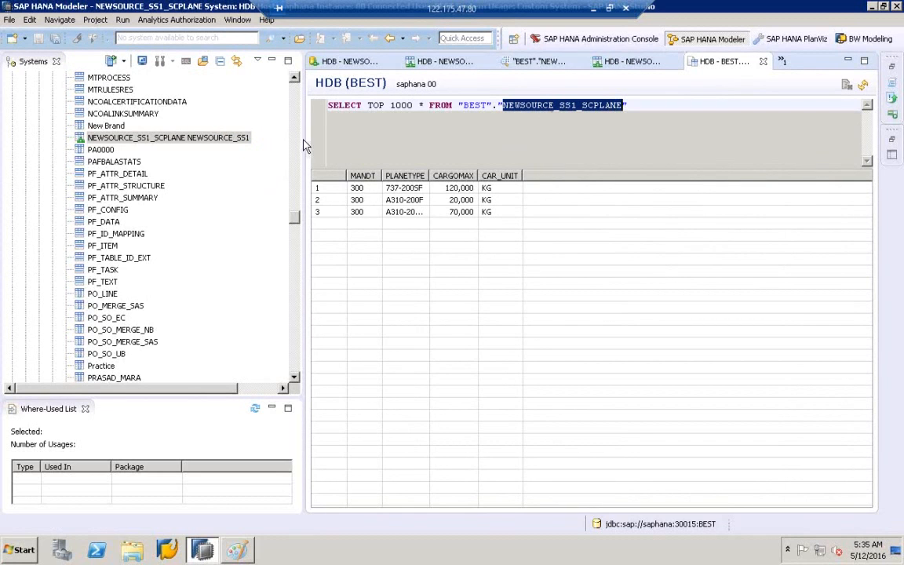
# - Collapse the Catalog folder and expand the Content folder of the HDB (BEST) system
pyautogui.moveTo(294, 217); pyautogui.dragTo(293, 79)
pyautogui.click(39, 197)
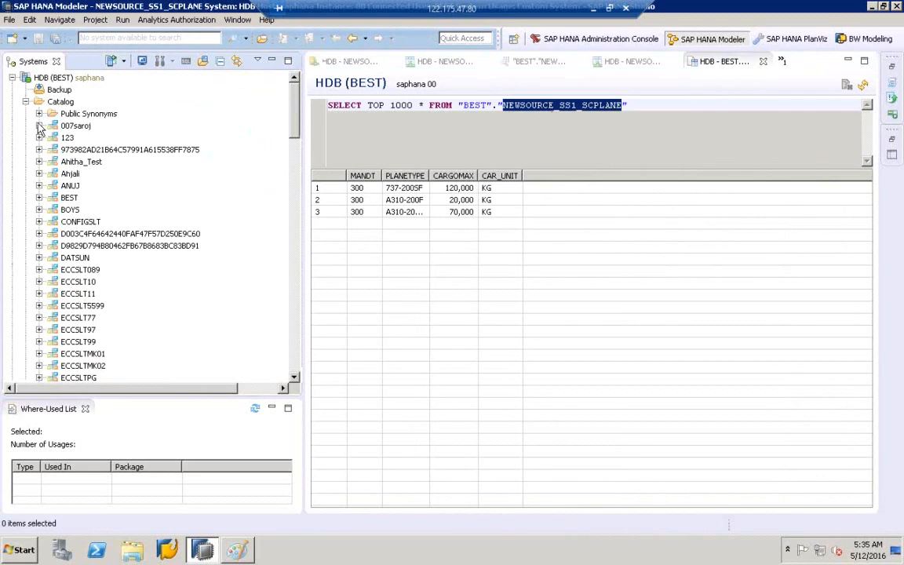
pyautogui.click(25, 102)
pyautogui.click(69, 103)
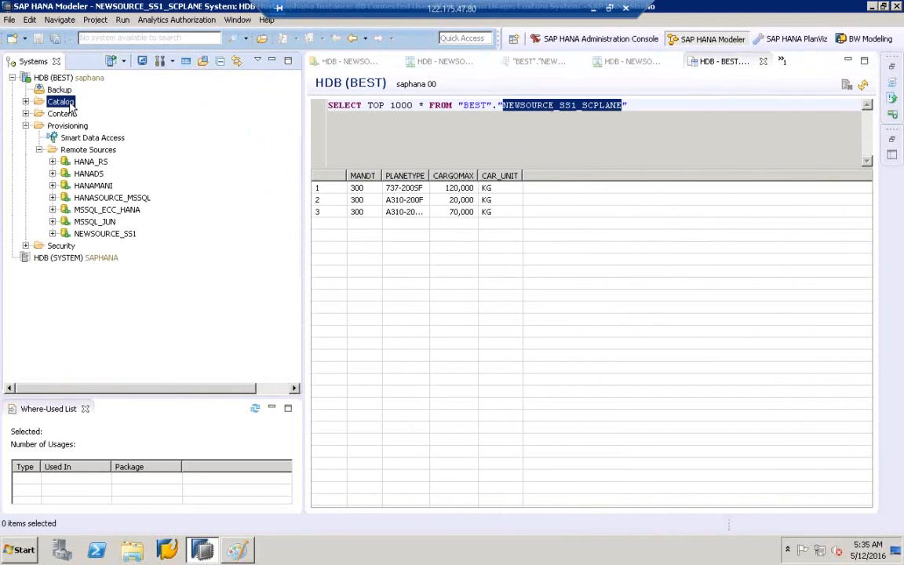
pyautogui.click(61, 114)
pyautogui.click(26, 114)
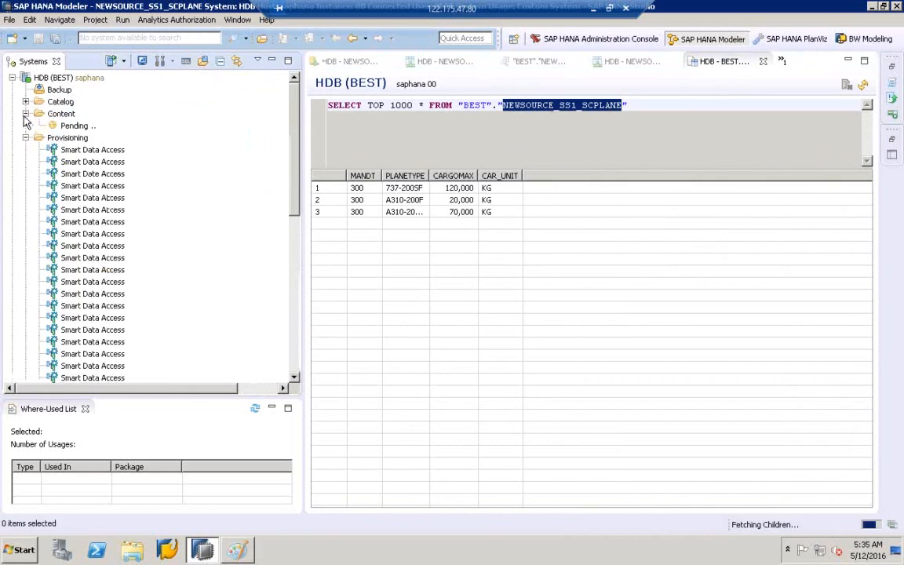
pyautogui.click(61, 114)
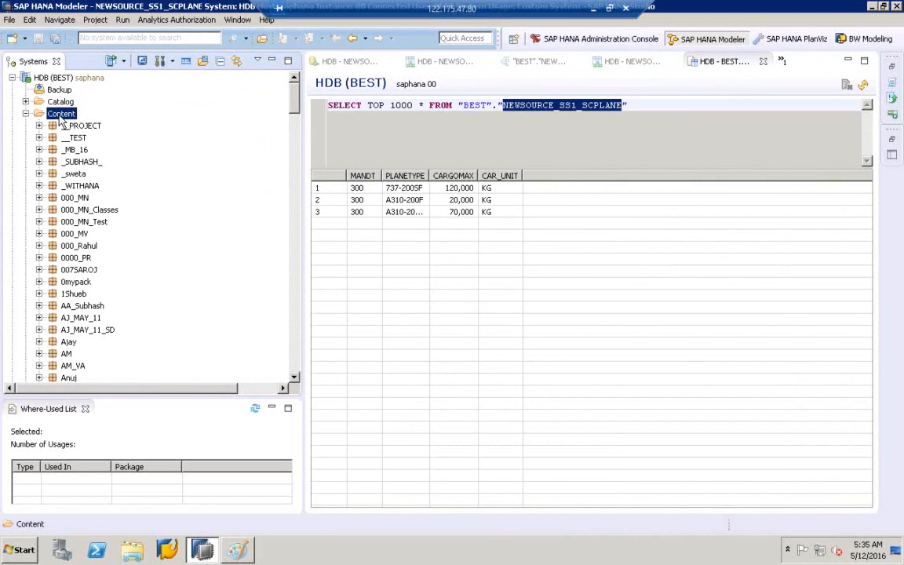
# - Try to create a package under Content with the name and description sda
pyautogui.rightClick(60, 116)
pyautogui.moveTo(82, 123)
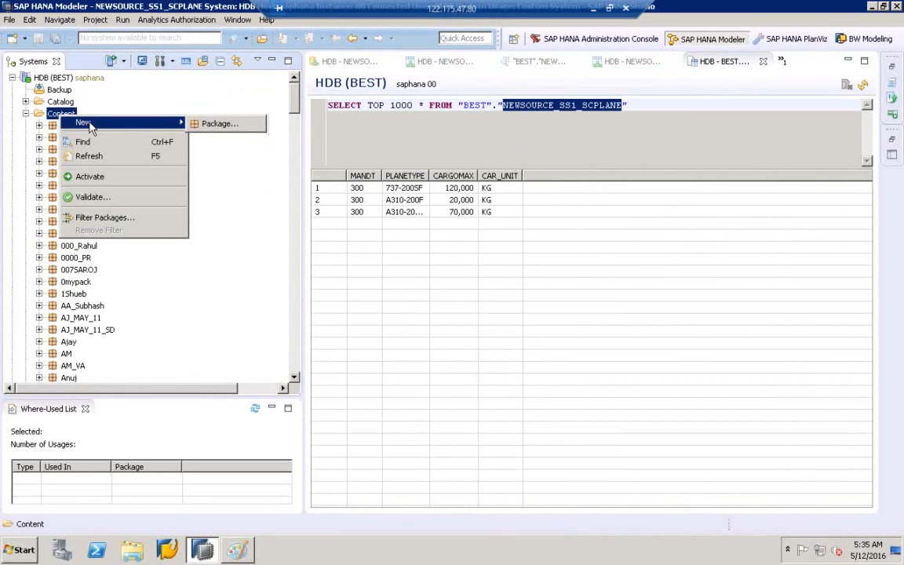
pyautogui.click(227, 124)
pyautogui.write('sda')
pyautogui.click(330, 203)
pyautogui.write('sda')
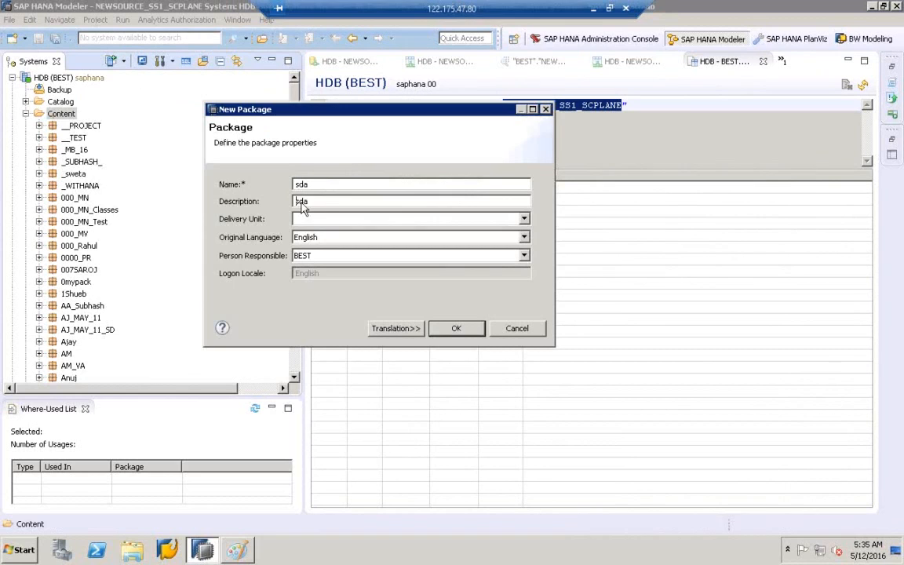
pyautogui.click(460, 328)
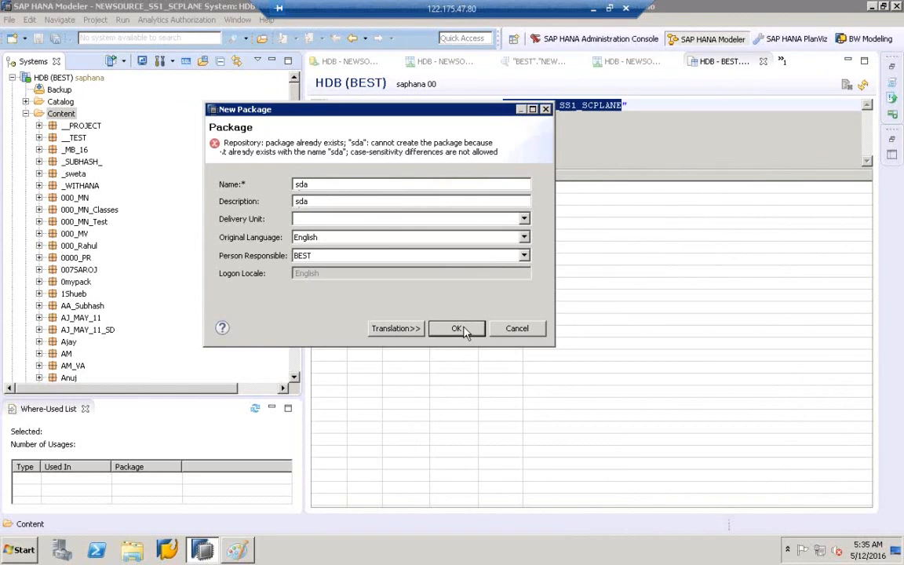
# - Change the new package's name and description to sda9 and create it
pyautogui.click(400, 184)
pyautogui.write('9')
pyautogui.click(378, 202)
pyautogui.write('9')
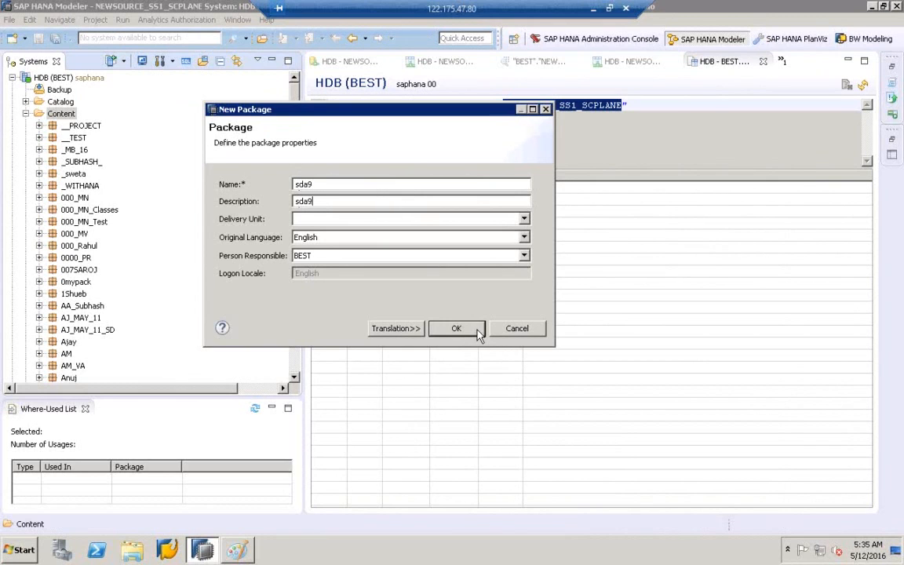
pyautogui.click(456, 328)
# - Locate the package sda9 under Content and start a new calculation view in it
pyautogui.click(82, 174)
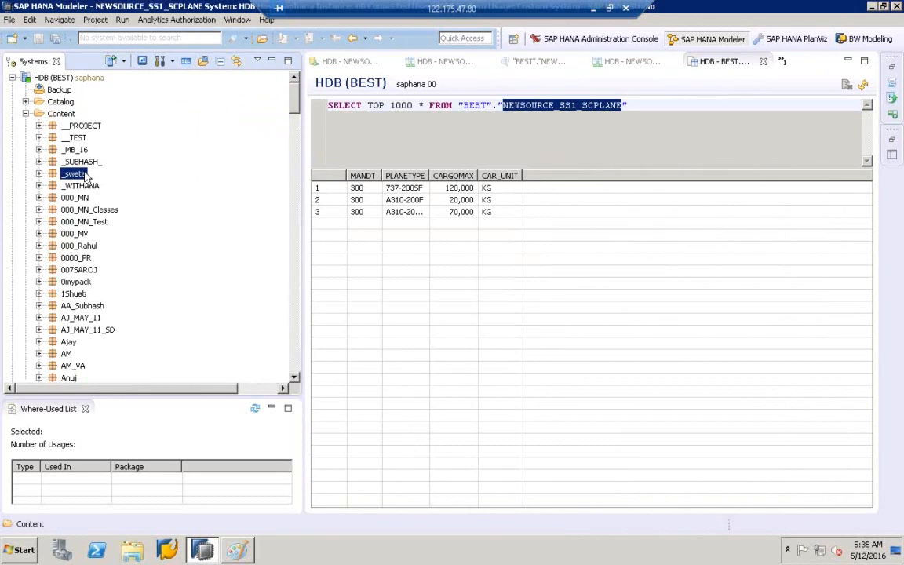
pyautogui.click(294, 379)
pyautogui.scroll(-5, 294, 381)
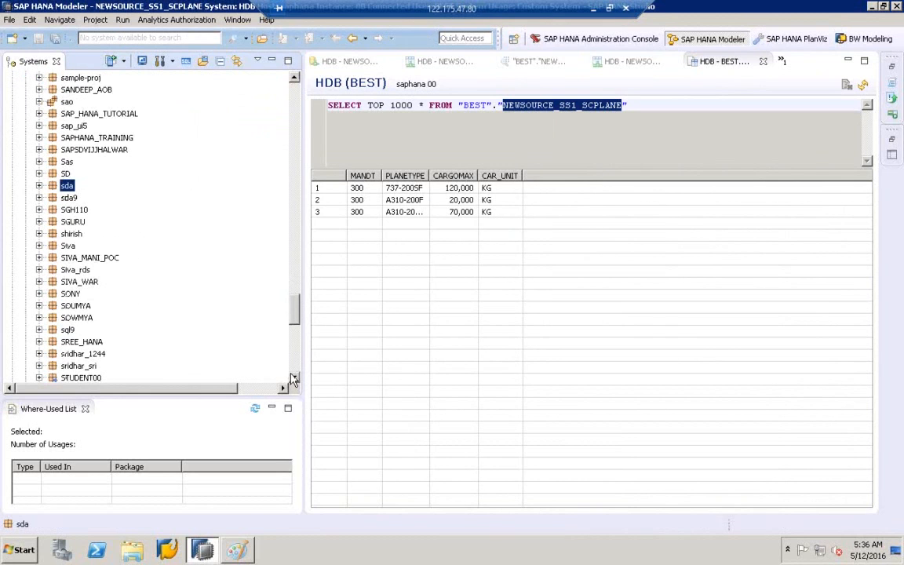
pyautogui.rightClick(65, 205)
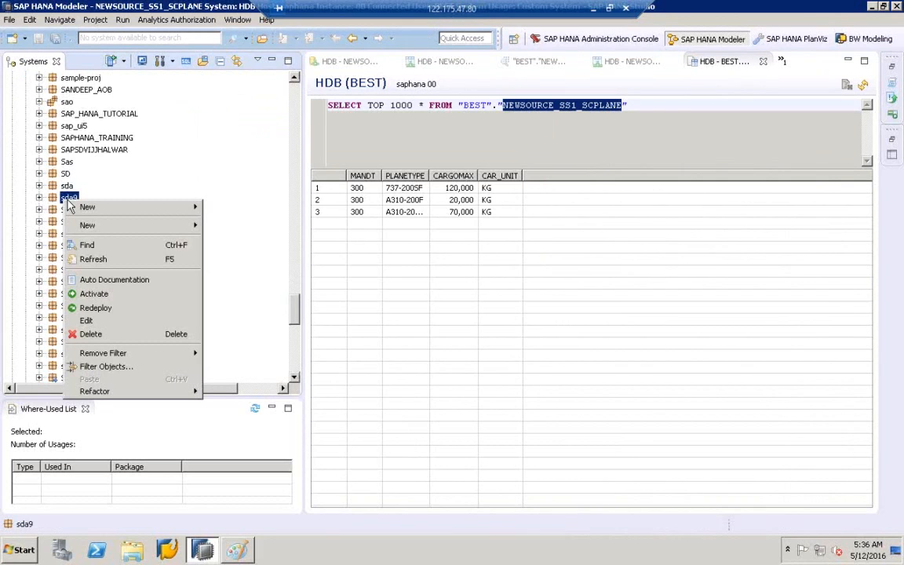
pyautogui.moveTo(114, 225)
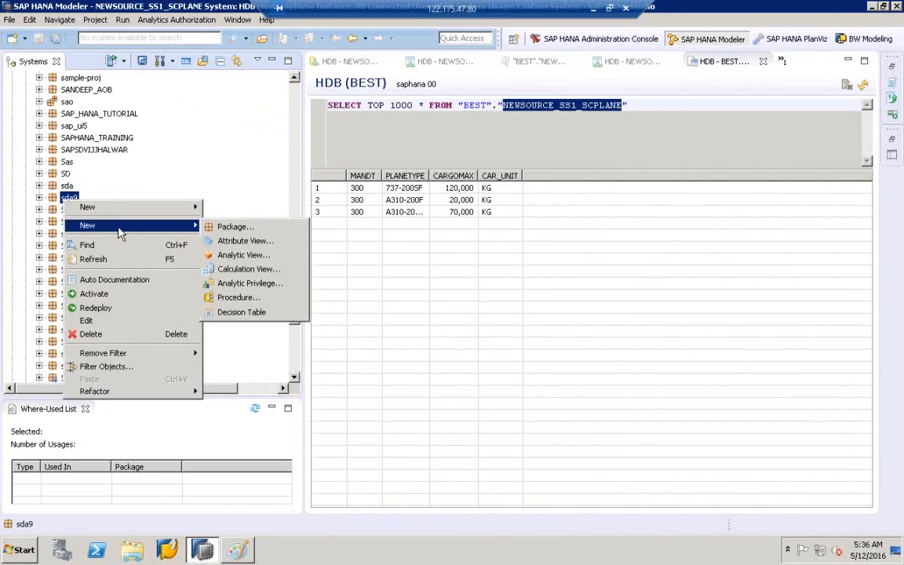
pyautogui.click(248, 270)
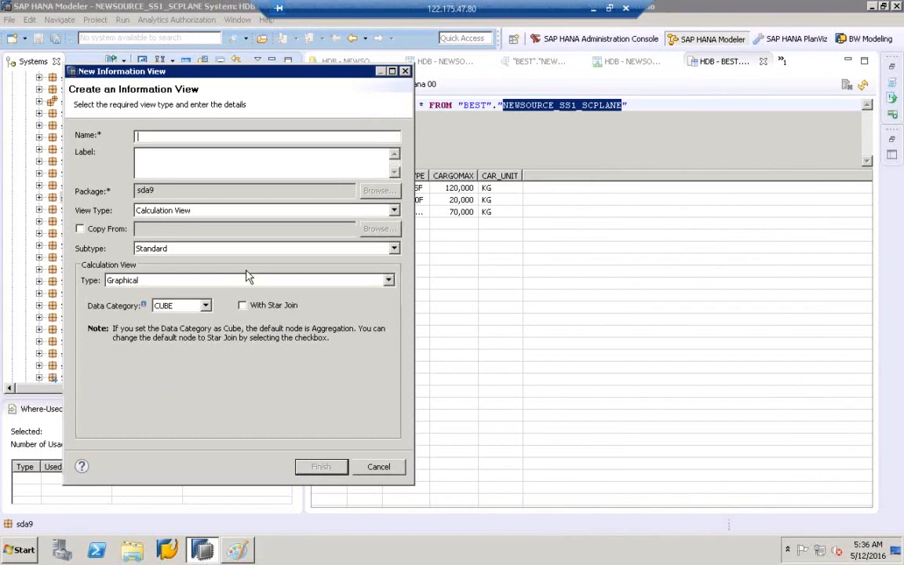
# - Paste NEWSOURCE_SS1_SCPLANE as the name and label of the new calculation view
pyautogui.moveTo(181, 73); pyautogui.dragTo(340, 171)
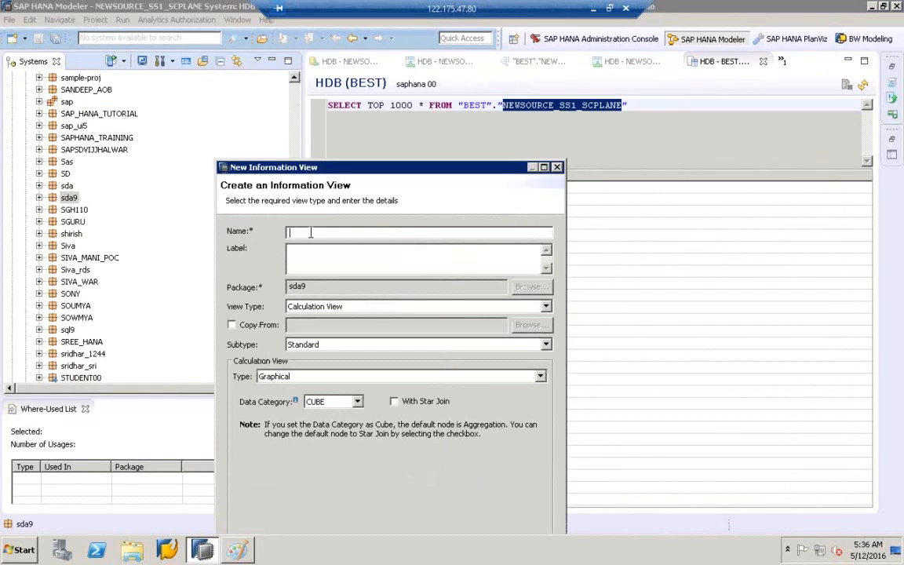
pyautogui.hotkey('ctrl', 'v')
pyautogui.click(349, 248)
pyautogui.click(392, 253)
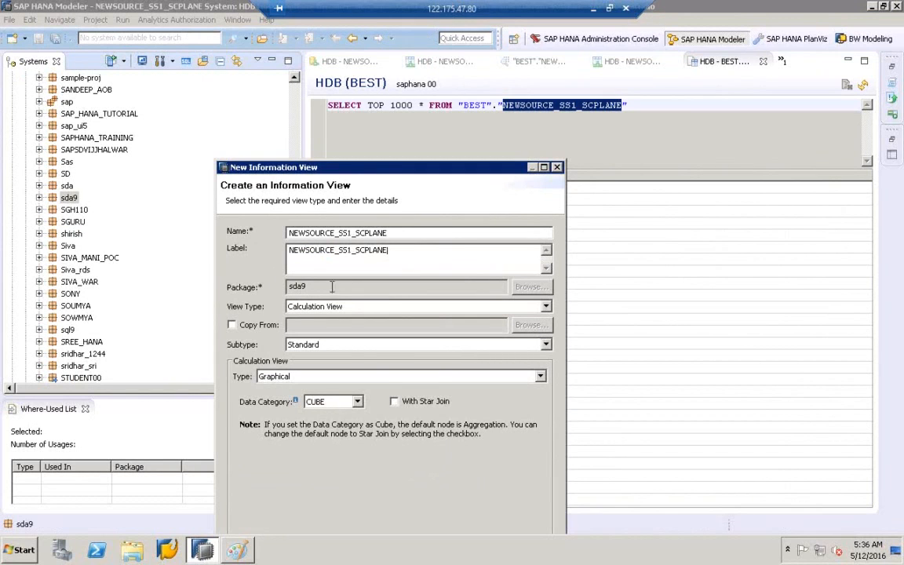
# - Change the calculation view's name to CV_SCPLANE and shorten its label to SCPLANE
pyautogui.click(356, 233)
pyautogui.press('BackSpace')
pyautogui.press('BackSpace')
pyautogui.press('BackSpace')
pyautogui.press('BackSpace')
pyautogui.press('BackSpace')
pyautogui.press('BackSpace')
pyautogui.press('BackSpace')
pyautogui.press('BackSpace')
pyautogui.press('BackSpace')
pyautogui.press('BackSpace')
pyautogui.press('BackSpace')
pyautogui.press('BackSpace')
pyautogui.press('BackSpace')
pyautogui.press('BackSpace')
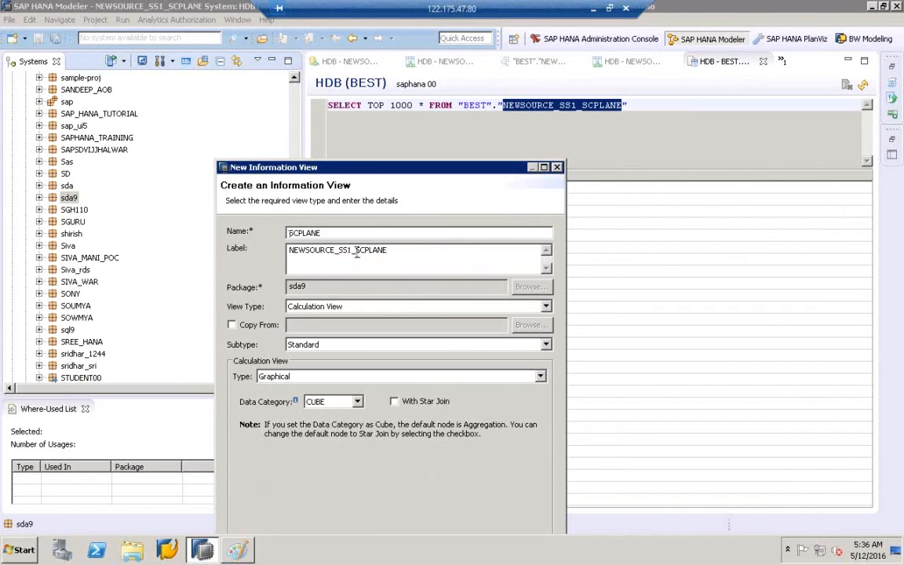
pyautogui.click(356, 250)
pyautogui.press('BackSpace')
pyautogui.press('BackSpace')
pyautogui.press('BackSpace')
pyautogui.press('BackSpace')
pyautogui.press('BackSpace')
pyautogui.press('BackSpace')
pyautogui.press('BackSpace')
pyautogui.press('BackSpace')
pyautogui.press('BackSpace')
pyautogui.press('BackSpace')
pyautogui.press('BackSpace')
pyautogui.press('BackSpace')
pyautogui.press('BackSpace')
pyautogui.press('BackSpace')
pyautogui.click(287, 234)
pyautogui.write('CV_')
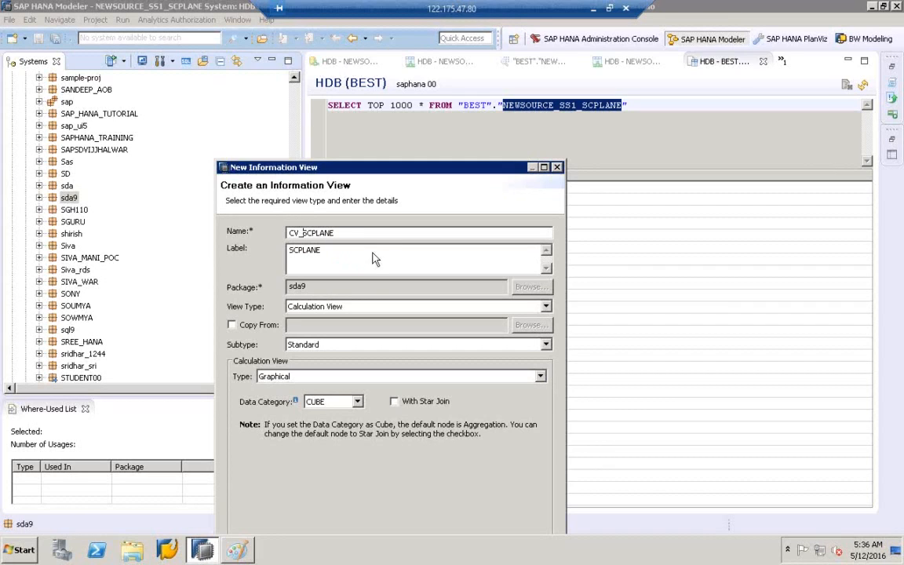
pyautogui.click(332, 251)
# - Keep the data category CUBE without star join and create the graphical calculation view
pyautogui.moveTo(334, 166); pyautogui.dragTo(341, 63)
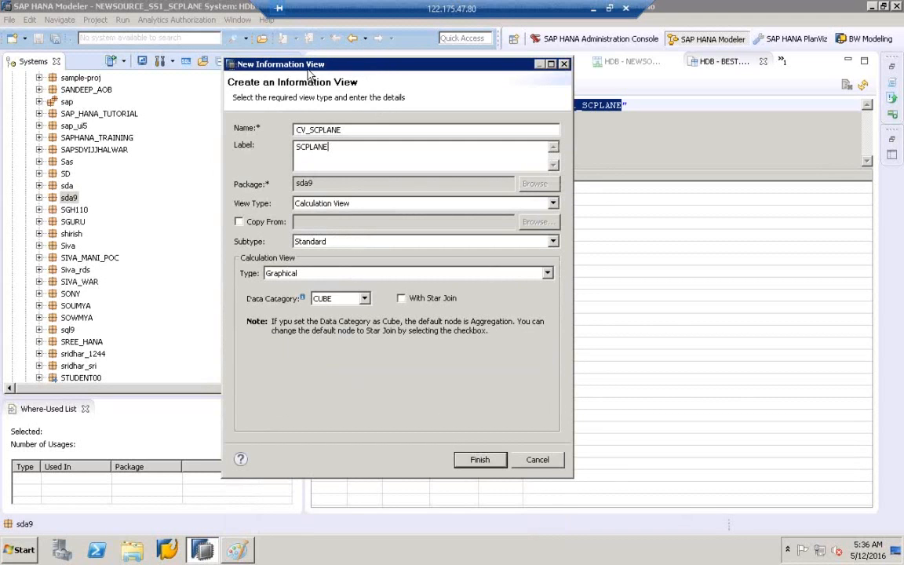
pyautogui.moveTo(276, 64); pyautogui.dragTo(263, 62)
pyautogui.click(351, 298)
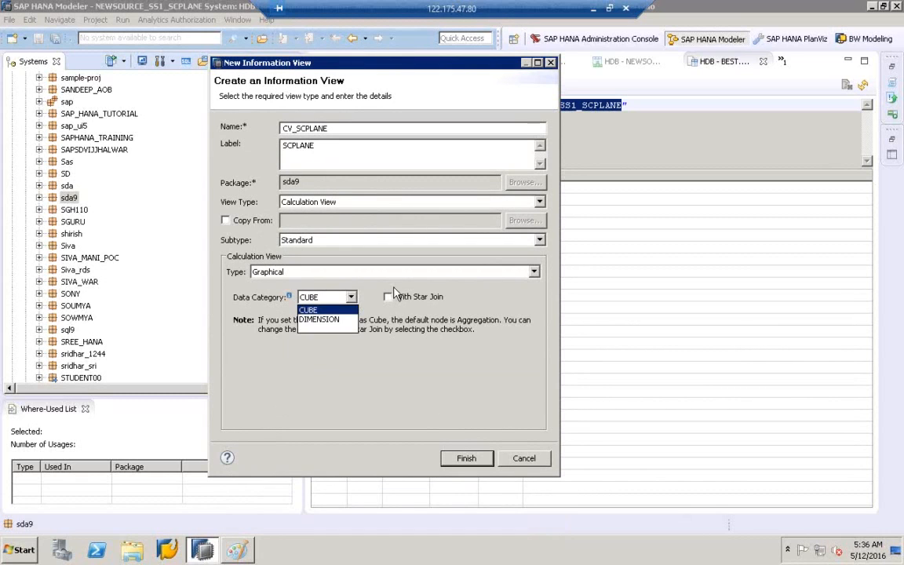
pyautogui.click(352, 299)
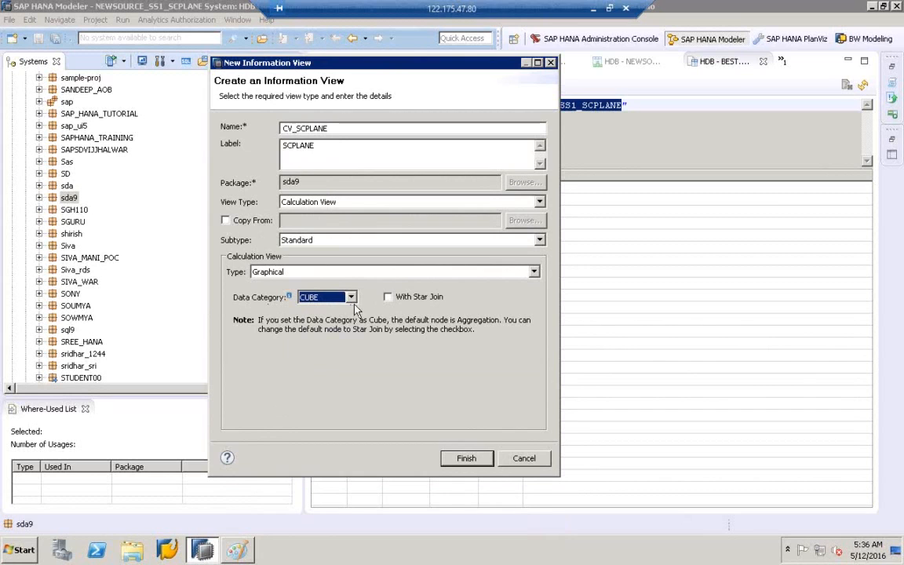
pyautogui.click(468, 460)
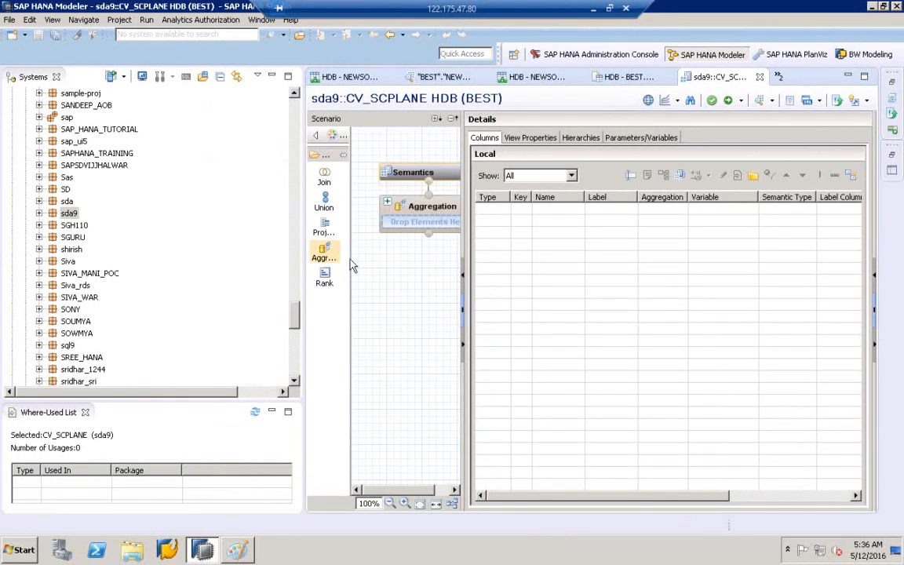
# - Enlarge the scenario area and move the Semantics and Aggregation nodes toward its centre, aligned one above the other
pyautogui.moveTo(303, 268); pyautogui.dragTo(198, 243)
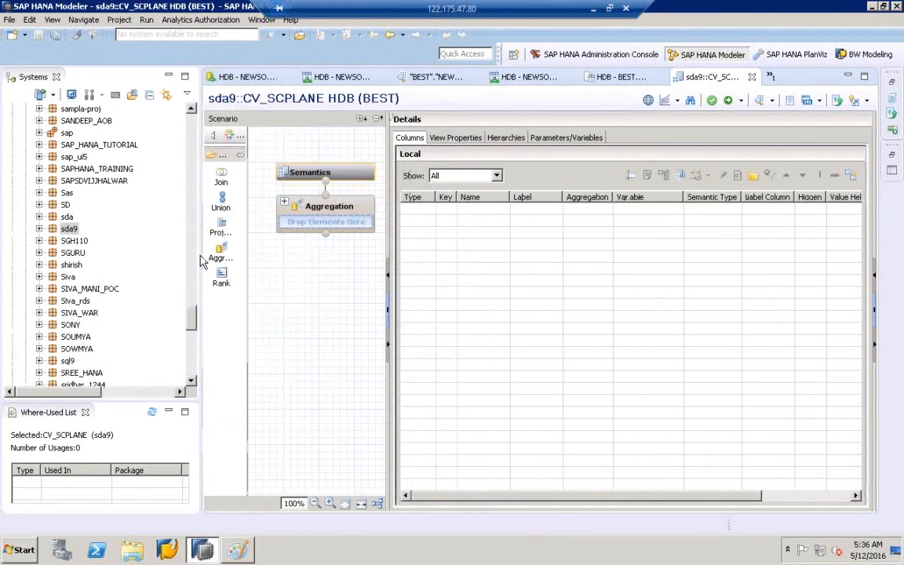
pyautogui.moveTo(387, 253); pyautogui.dragTo(605, 208)
pyautogui.moveTo(314, 173); pyautogui.dragTo(370, 164)
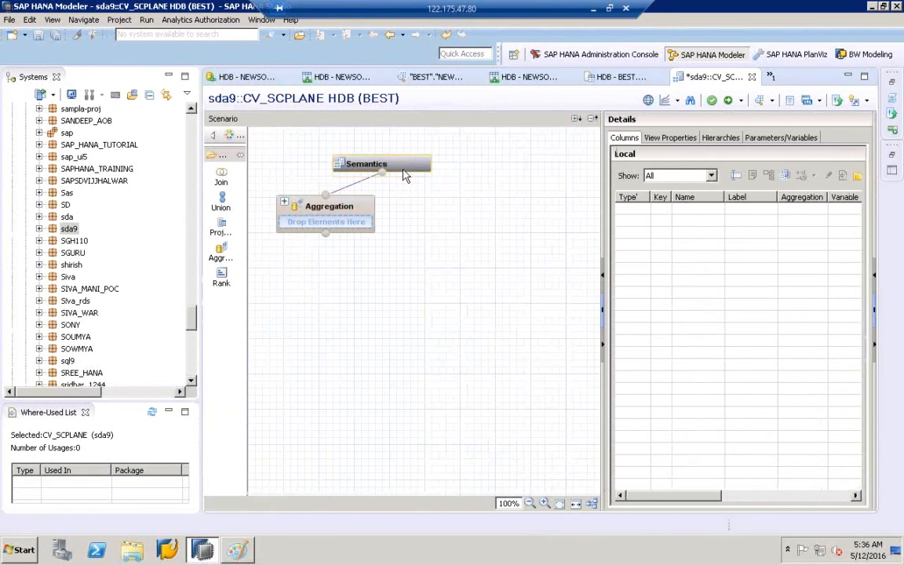
pyautogui.moveTo(327, 213); pyautogui.dragTo(383, 213)
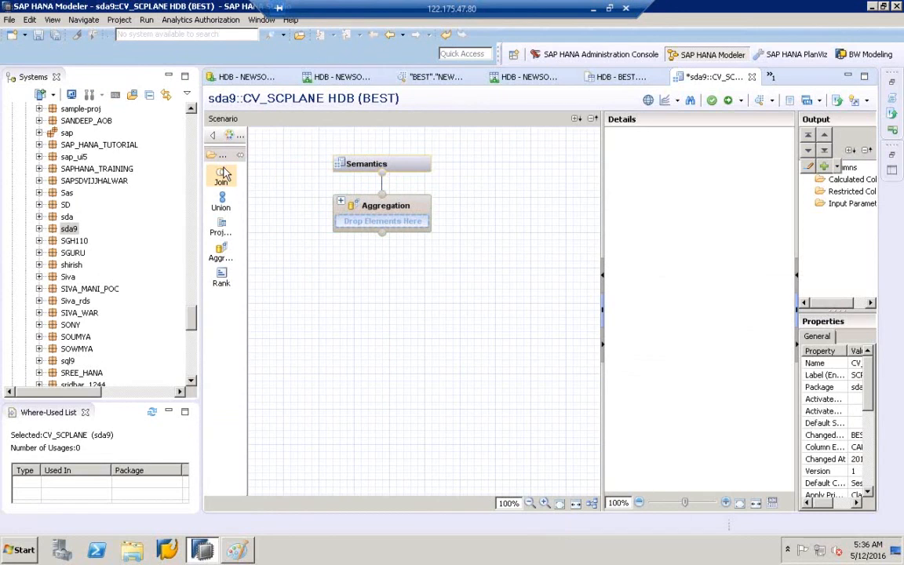
# - Add a projection node below the Aggregation node and assign the BEST table NEWSOURCE_SS1_SCPLANE to it
pyautogui.click(222, 230)
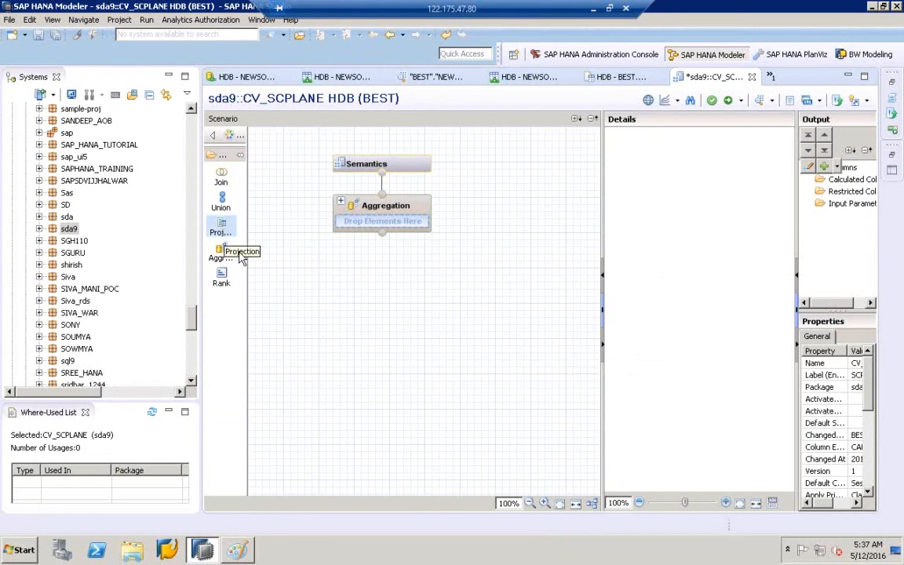
pyautogui.click(284, 338)
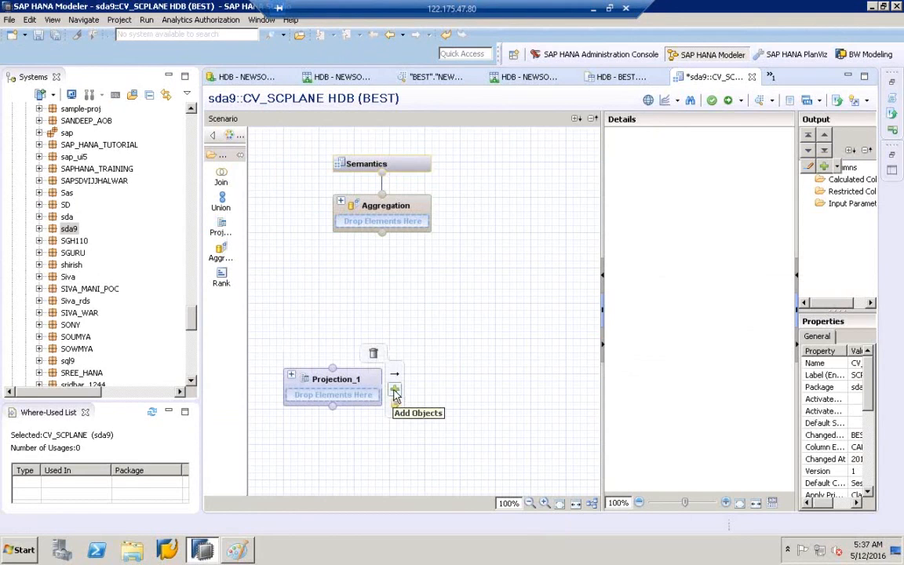
pyautogui.click(394, 391)
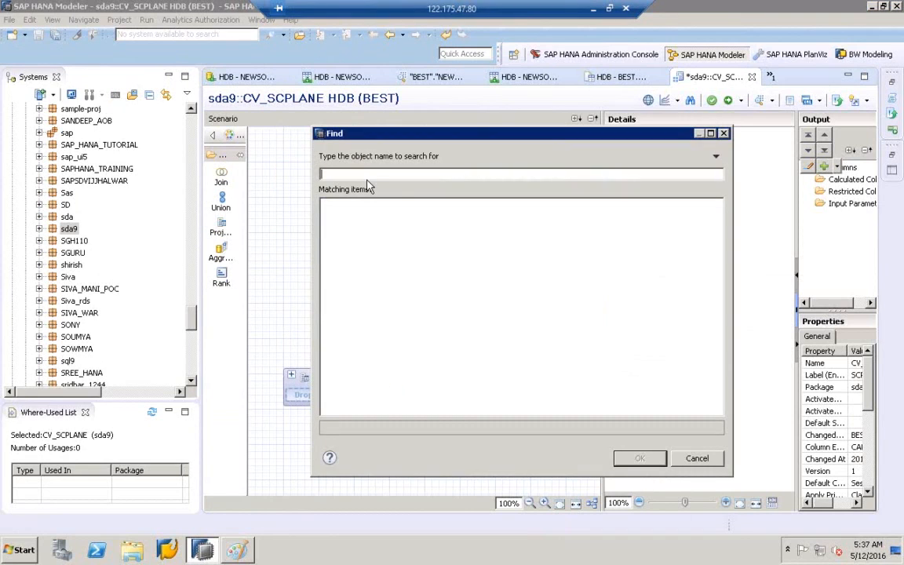
pyautogui.write('NEWSOURCE_SS1_SCPLANE')
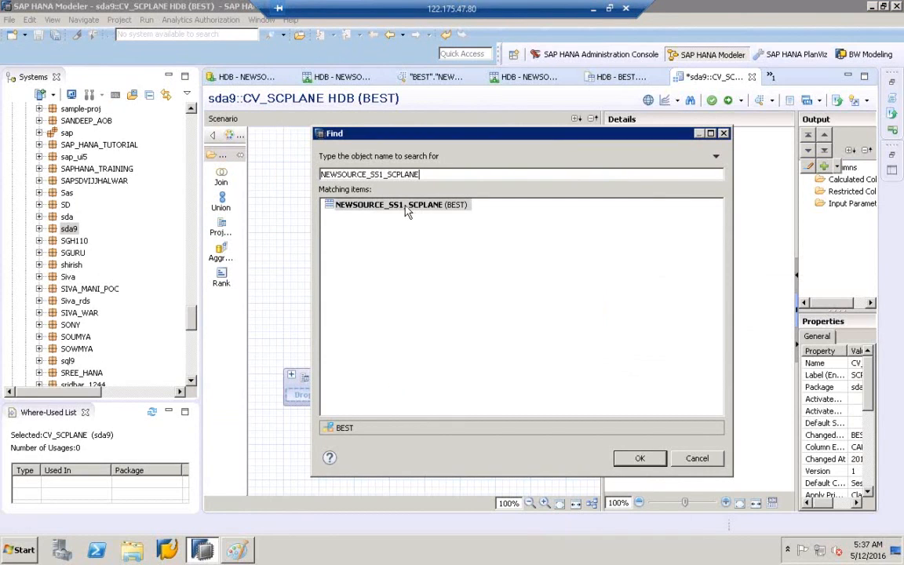
pyautogui.click(405, 207)
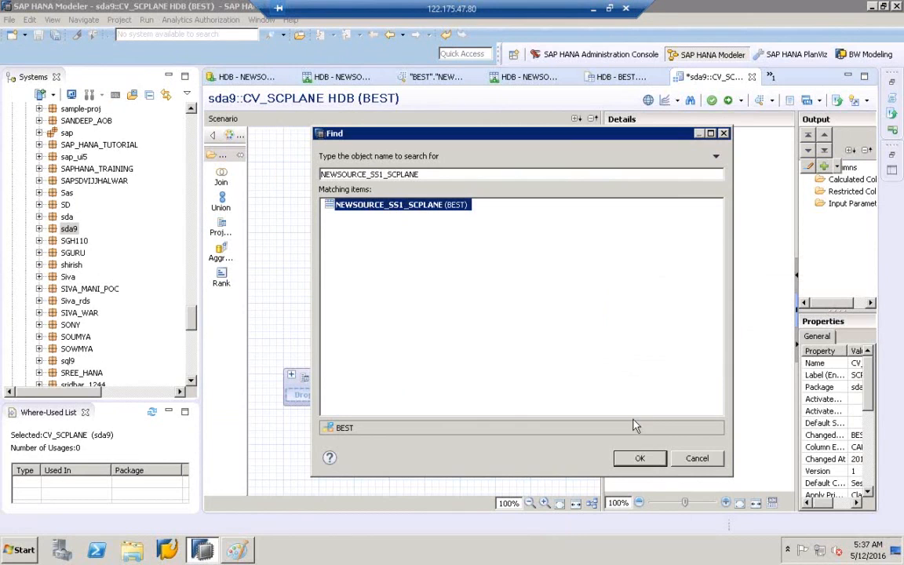
pyautogui.click(644, 463)
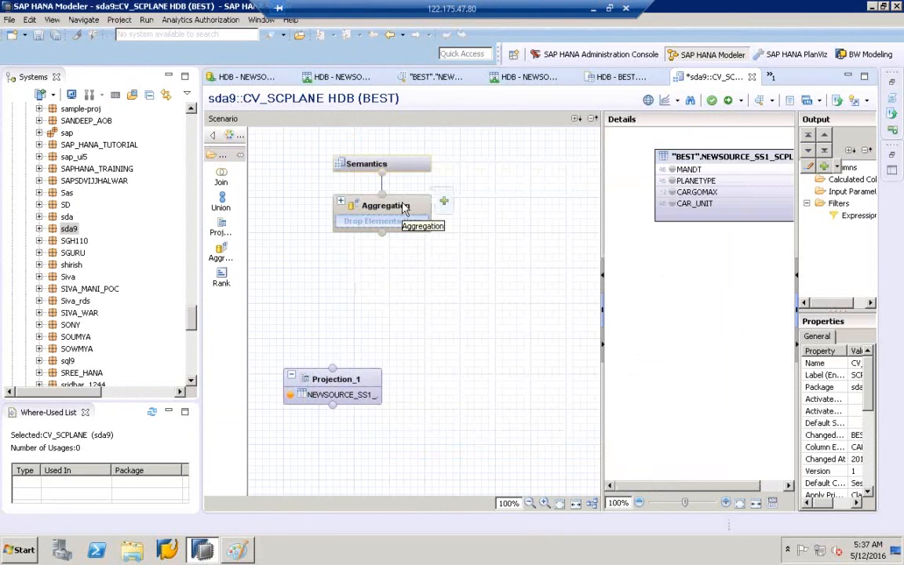
# - Create an analytic view named NEWSOURCE_SS1_SCPLANE in package sda9, using the same text as its label
pyautogui.click(71, 229)
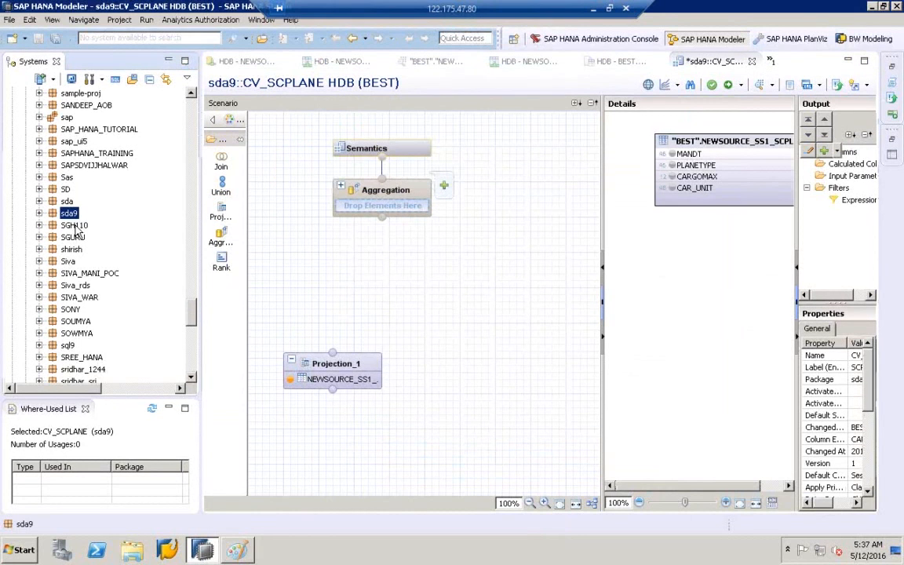
pyautogui.rightClick(70, 218)
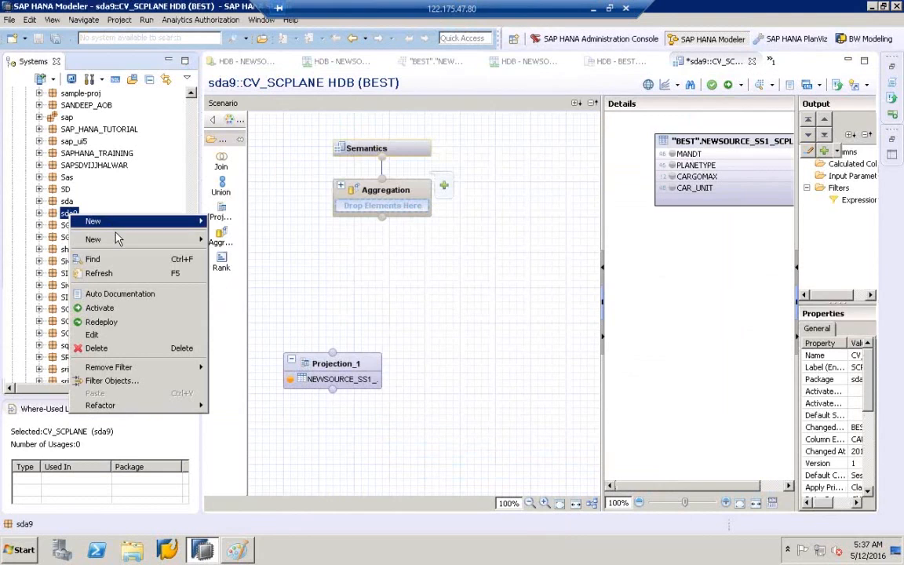
pyautogui.moveTo(72, 240)
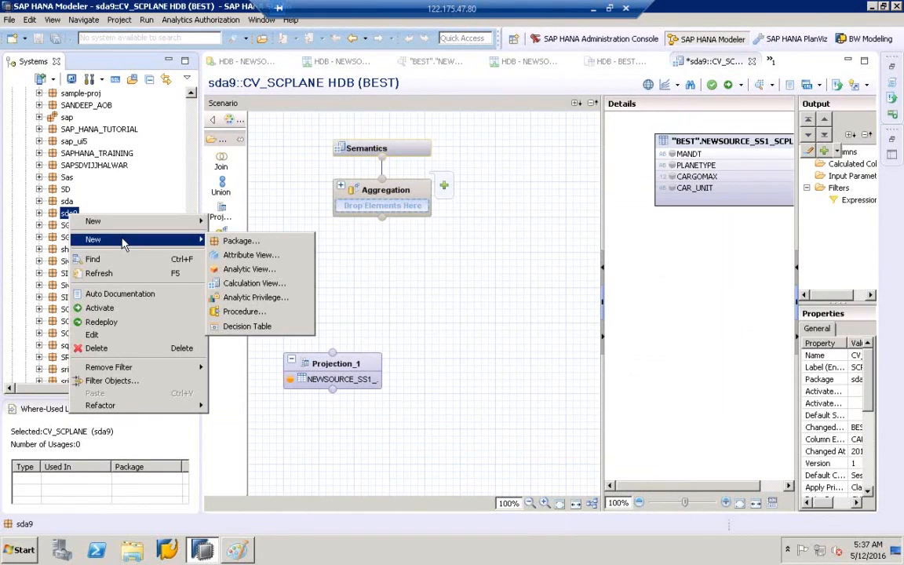
pyautogui.click(251, 273)
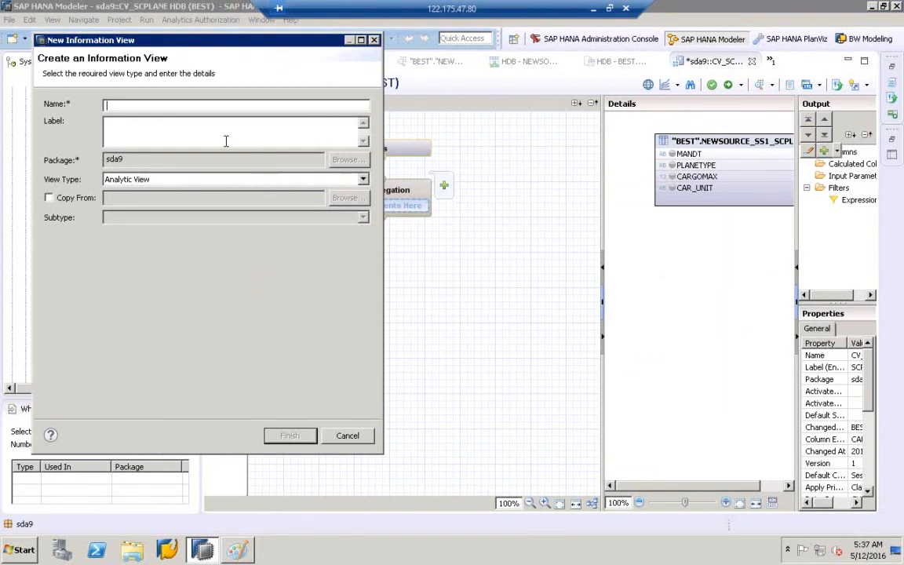
pyautogui.write('NEWSOURCE_SS1_SCPLANE')
pyautogui.click(179, 139)
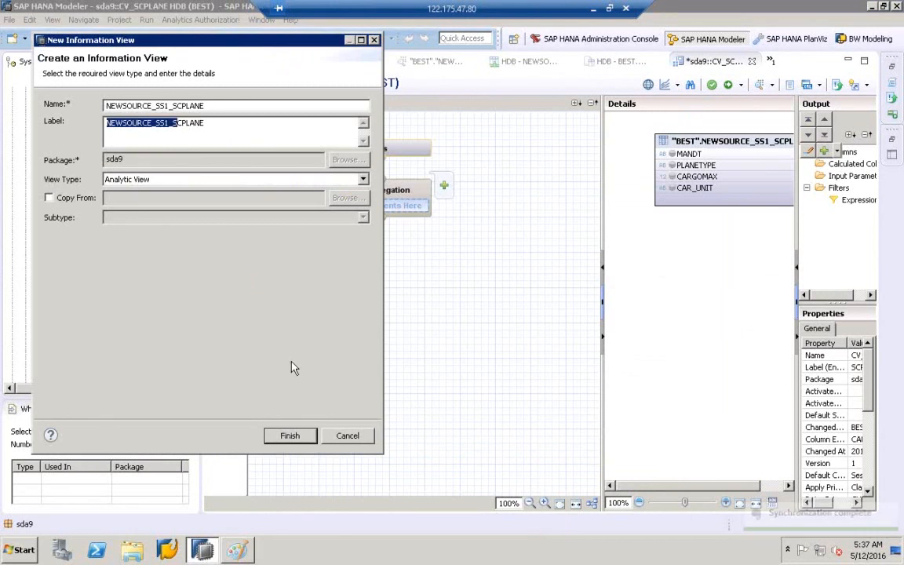
pyautogui.click(290, 436)
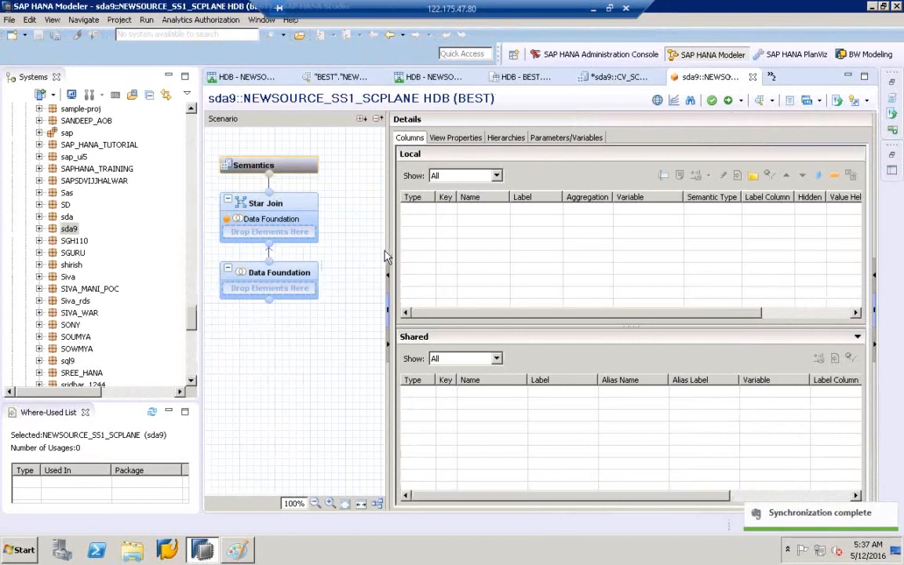
# - Try to add the BEST table NEWSOURCE_SS1_SCPLANE to the analytic view's Data Foundation, decline copying it as a calculation view, and close the view
pyautogui.moveTo(386, 250); pyautogui.dragTo(473, 248)
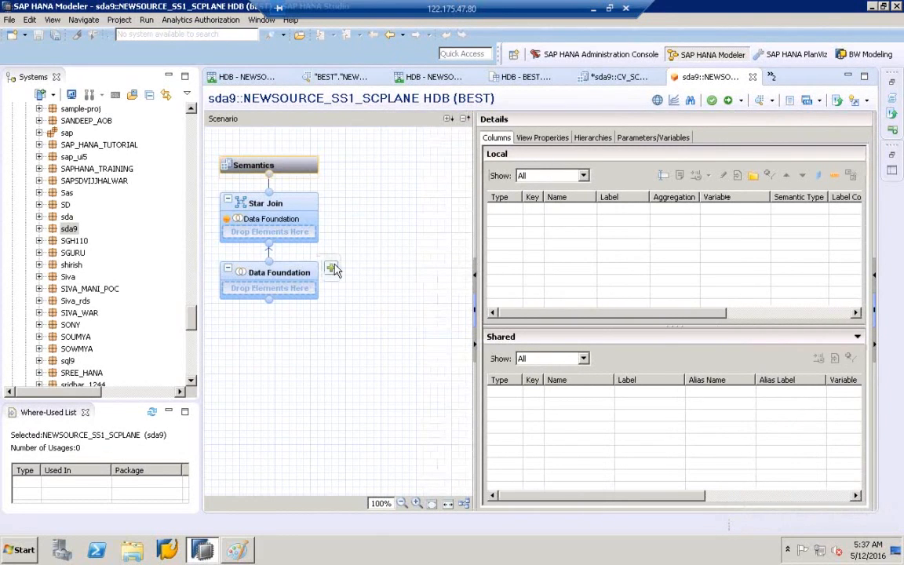
pyautogui.click(330, 269)
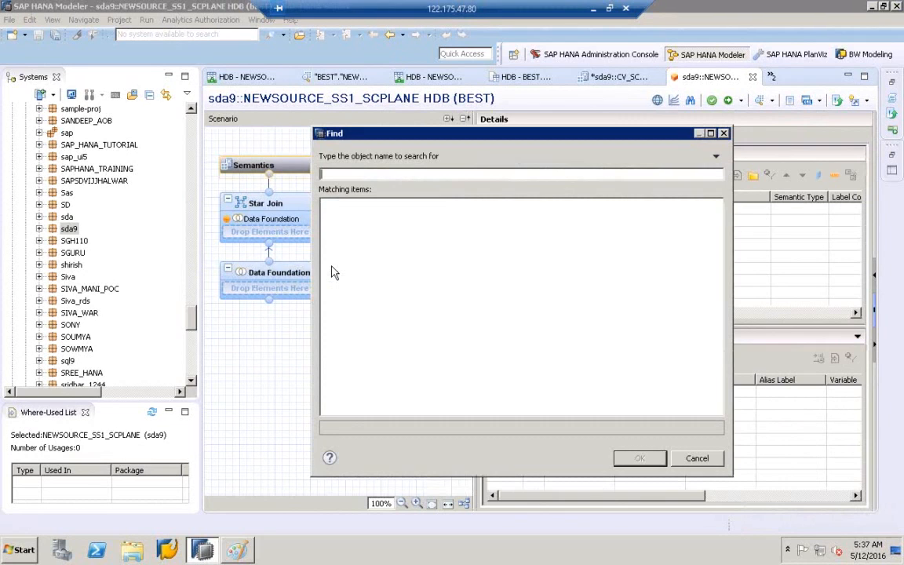
pyautogui.write('NEWSOURCE_SS1_SCPLANE')
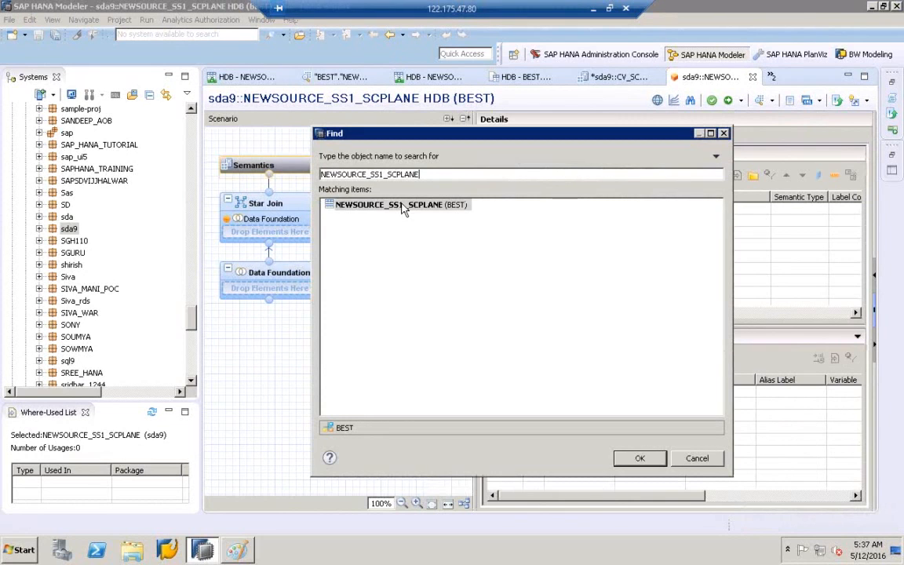
pyautogui.click(401, 206)
pyautogui.click(641, 459)
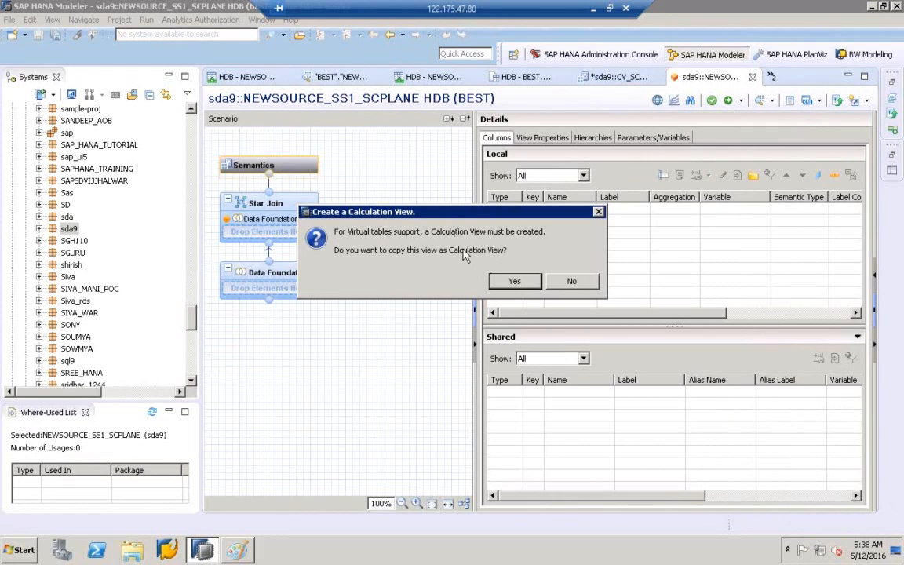
pyautogui.click(572, 282)
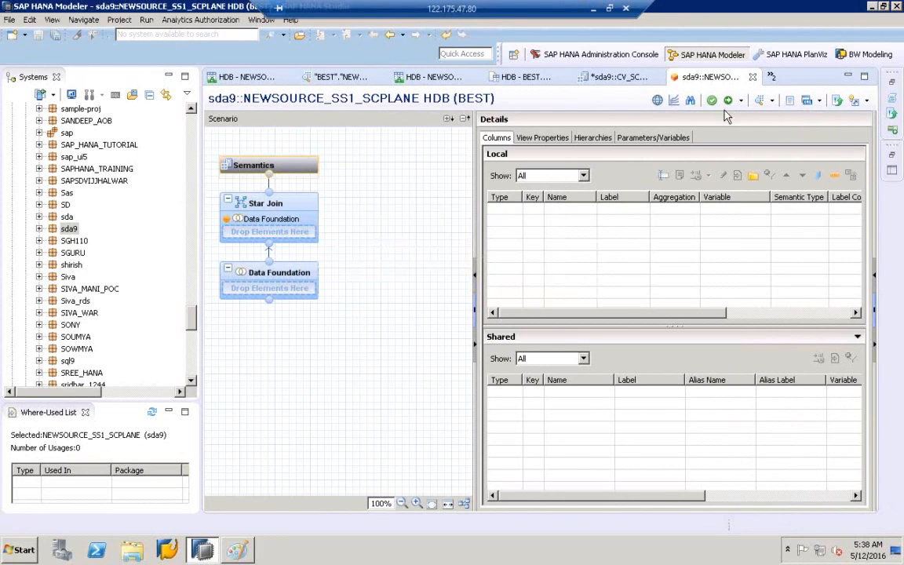
pyautogui.click(753, 78)
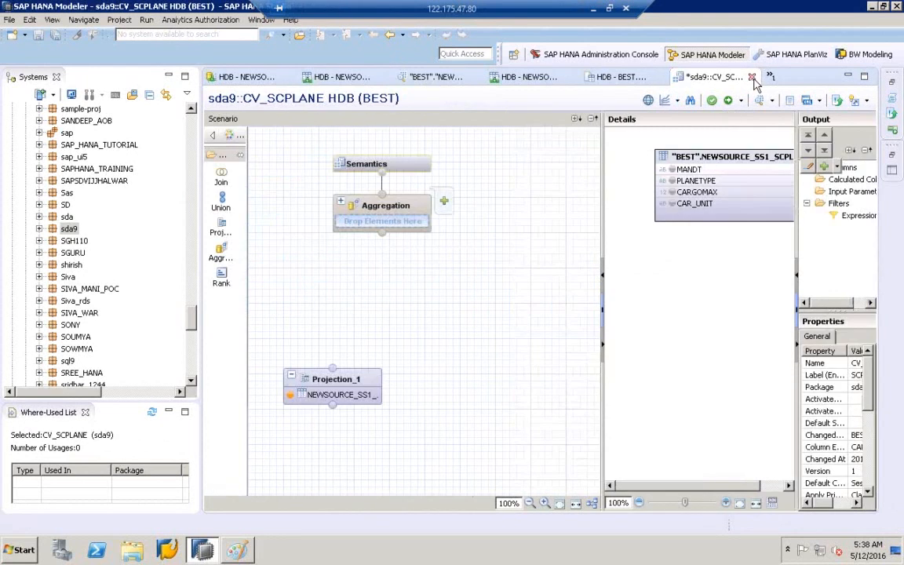
# - Add the columns MANDT, PLANETYPE, CARGOMAX and CAR_UNIT to the output of Projection_1
pyautogui.moveTo(333, 380); pyautogui.dragTo(362, 383)
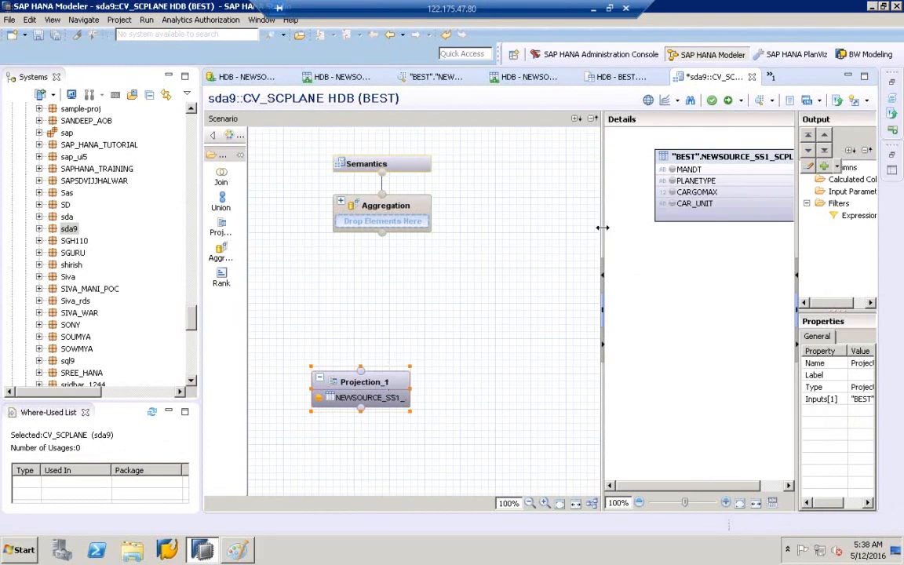
pyautogui.moveTo(602, 283); pyautogui.dragTo(536, 232)
pyautogui.click(605, 170)
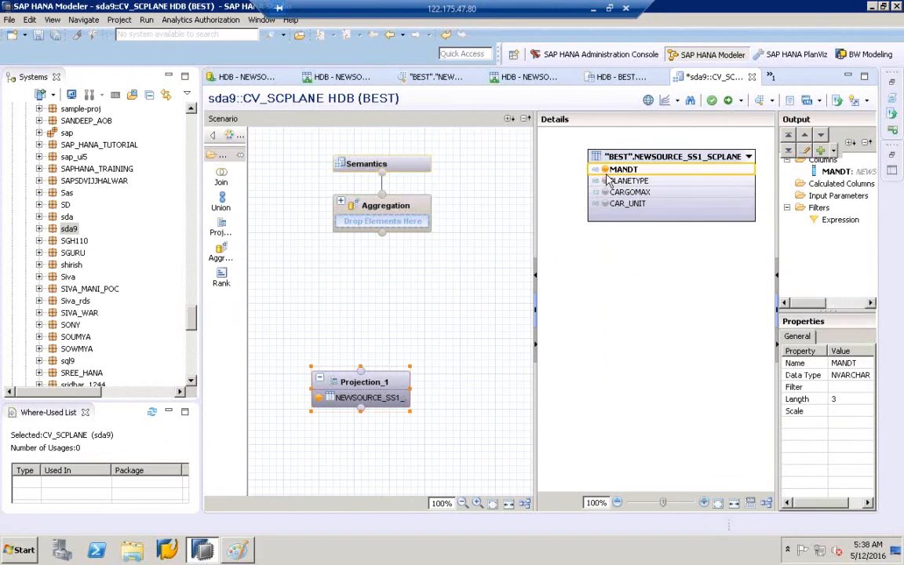
pyautogui.click(605, 181)
pyautogui.click(605, 192)
pyautogui.click(606, 203)
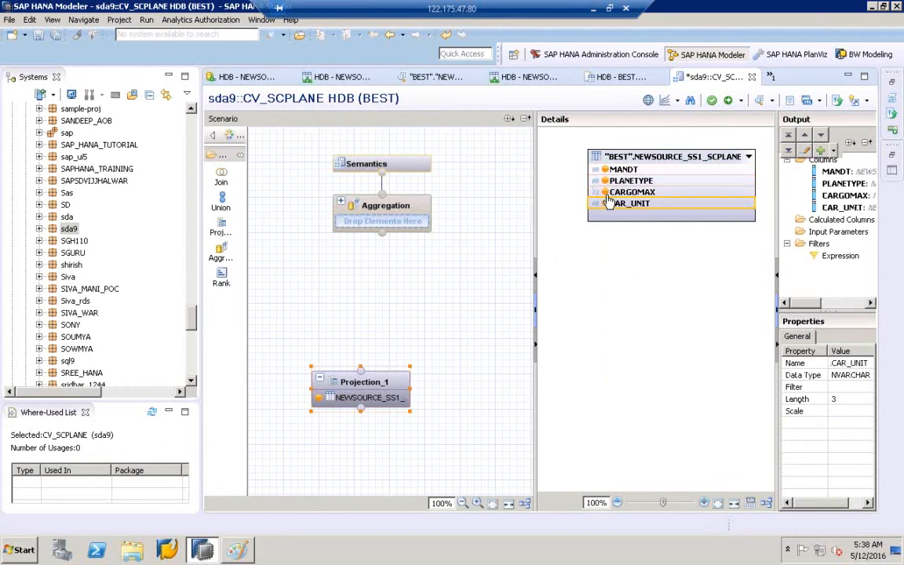
pyautogui.moveTo(559, 235); pyautogui.dragTo(605, 228)
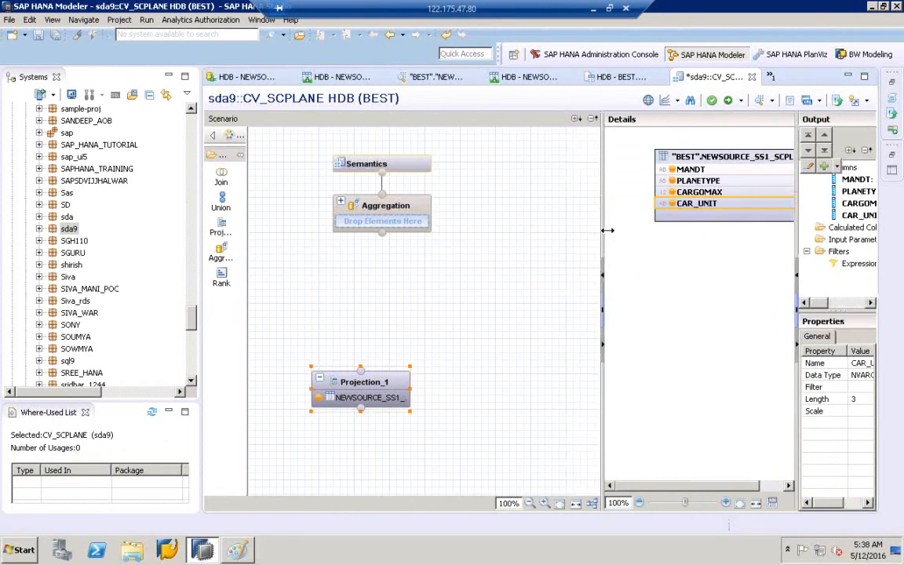
# - Insert a join node between the Aggregation node and Projection_1, and connect Projection_1 to it as an input
pyautogui.moveTo(219, 180); pyautogui.dragTo(330, 298)
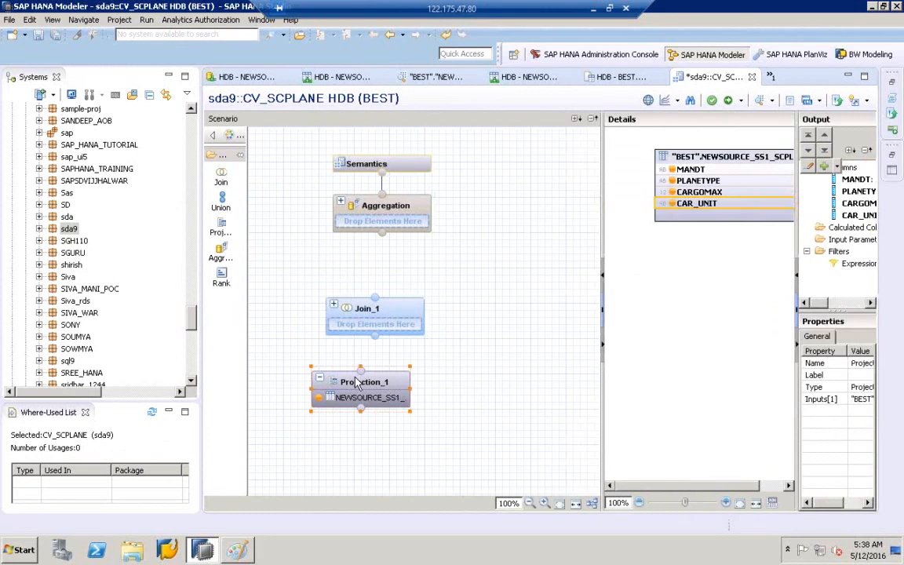
pyautogui.moveTo(360, 368); pyautogui.dragTo(381, 318)
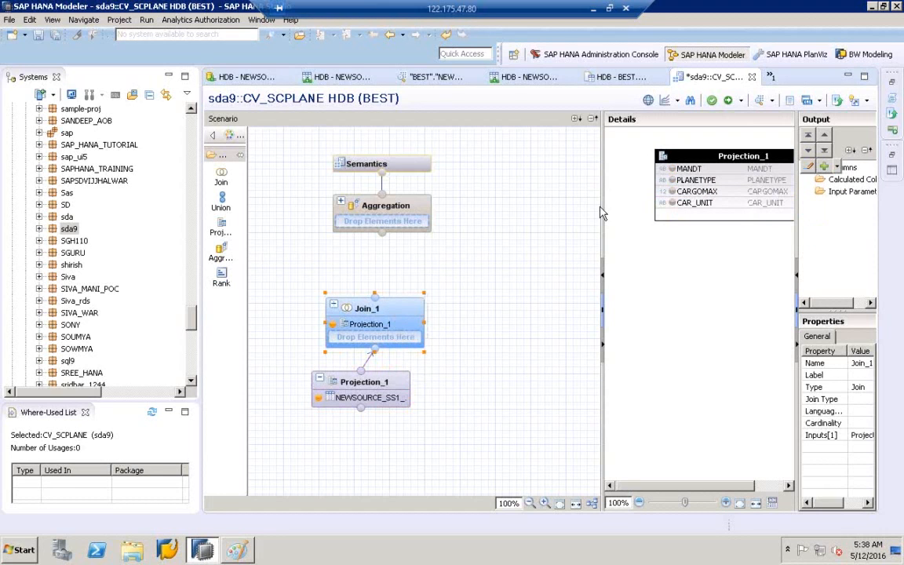
pyautogui.moveTo(602, 263); pyautogui.dragTo(442, 206)
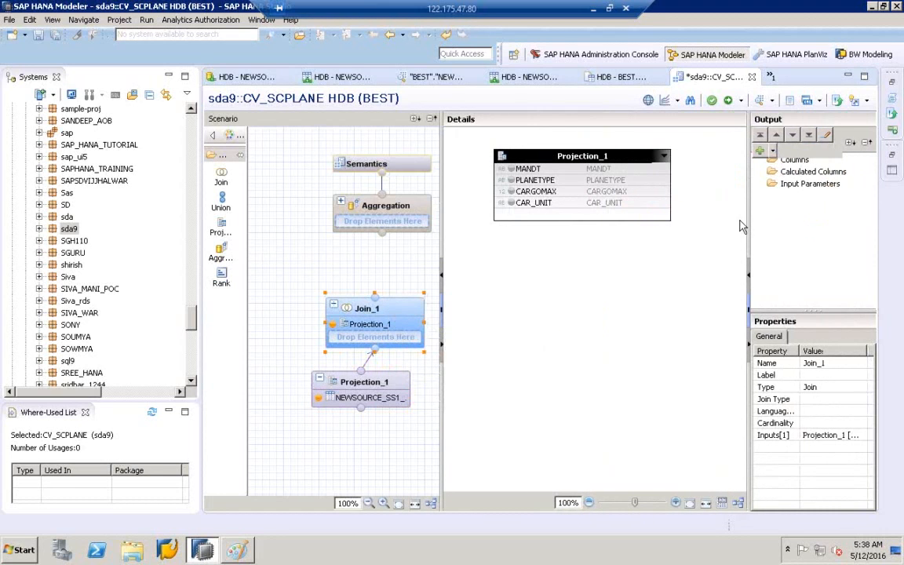
pyautogui.moveTo(749, 215); pyautogui.dragTo(818, 227)
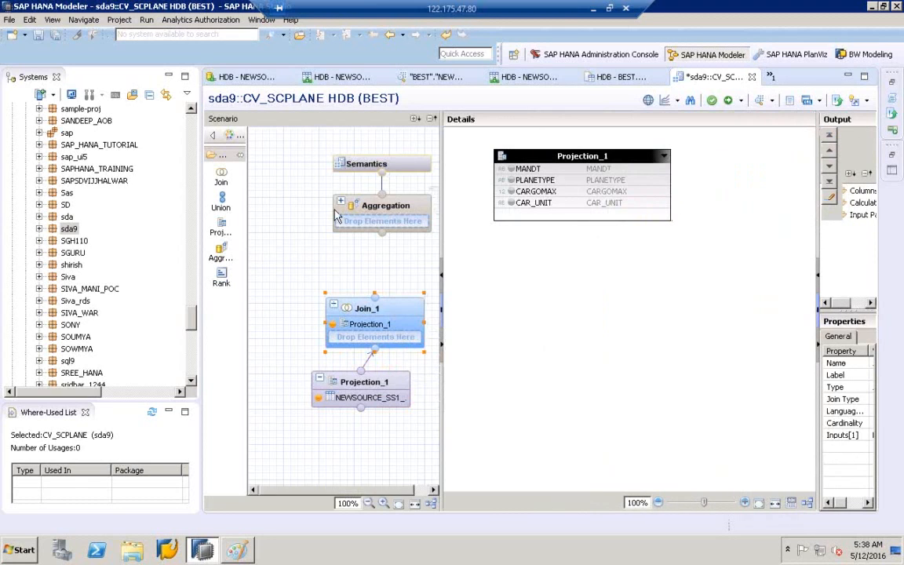
# - Find the table SFLIGHT from schema SFLIGHT and add it as the second input of Join_1
pyautogui.moveTo(190, 318); pyautogui.dragTo(193, 240)
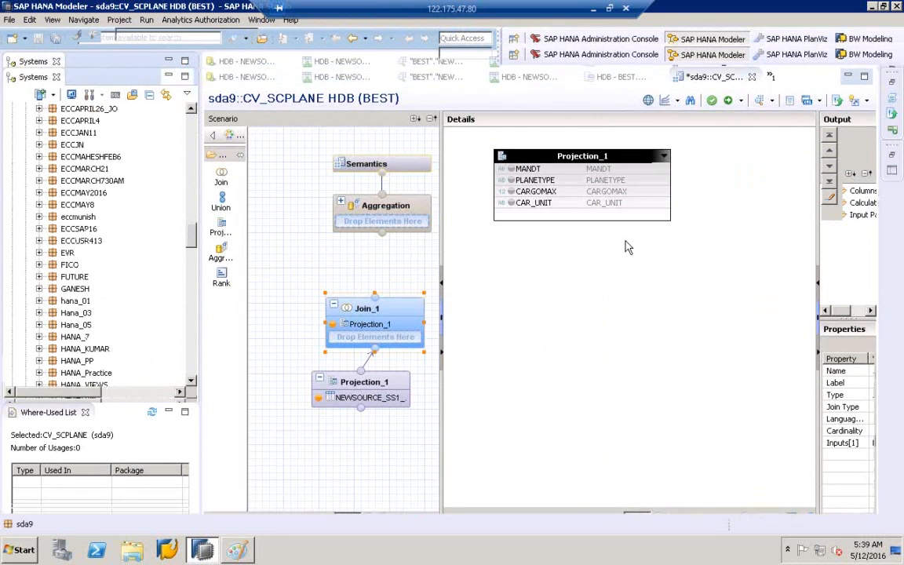
pyautogui.rightClick(628, 248)
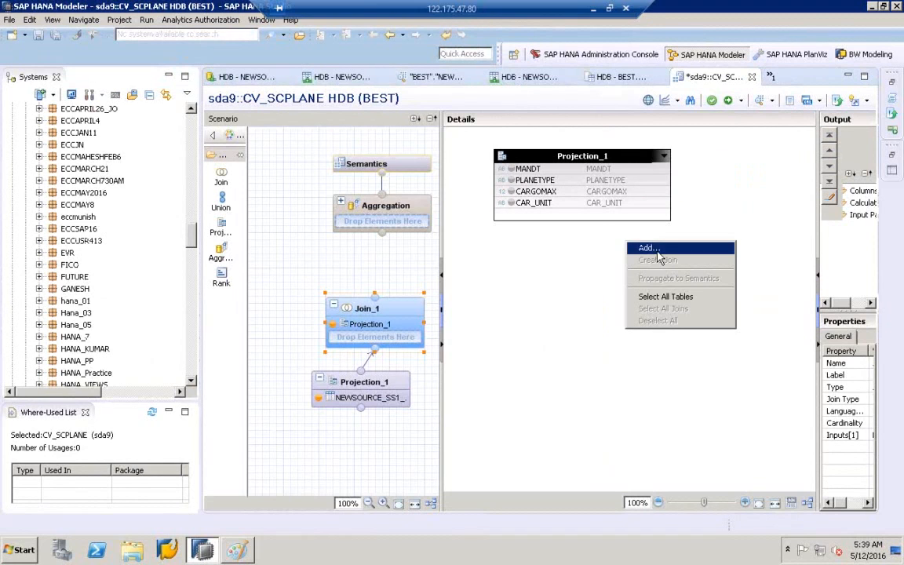
pyautogui.click(649, 248)
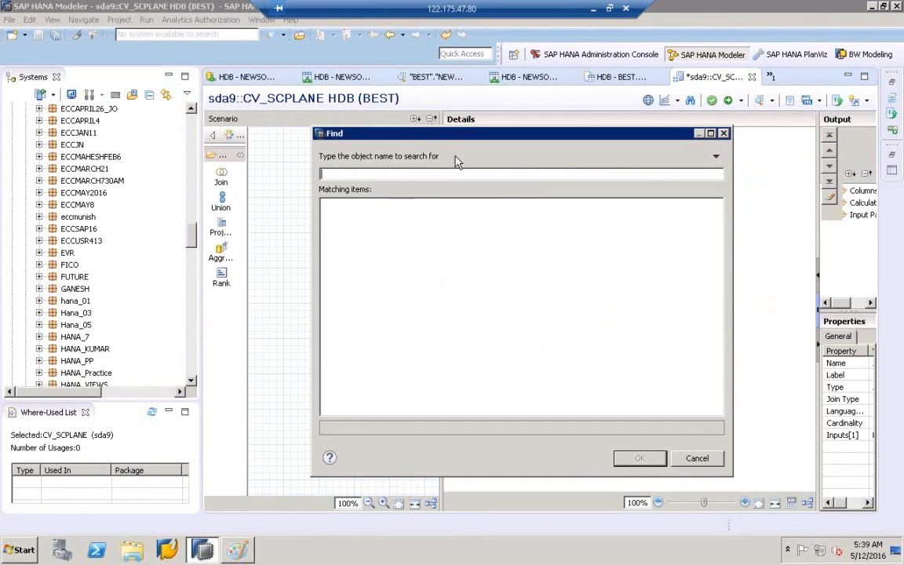
pyautogui.moveTo(496, 191); pyautogui.dragTo(619, 278)
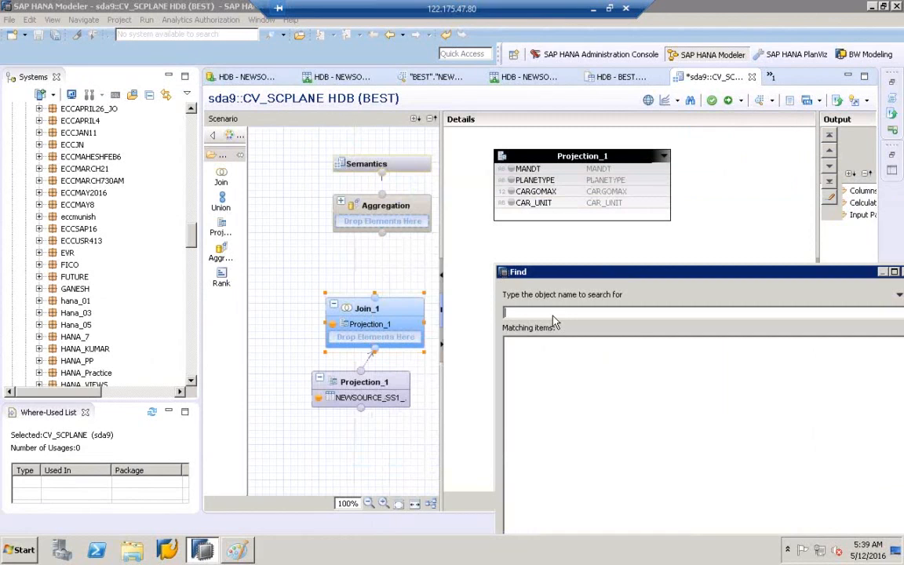
pyautogui.write('s')
pyautogui.write('g')
pyautogui.write('SFLIGHT')
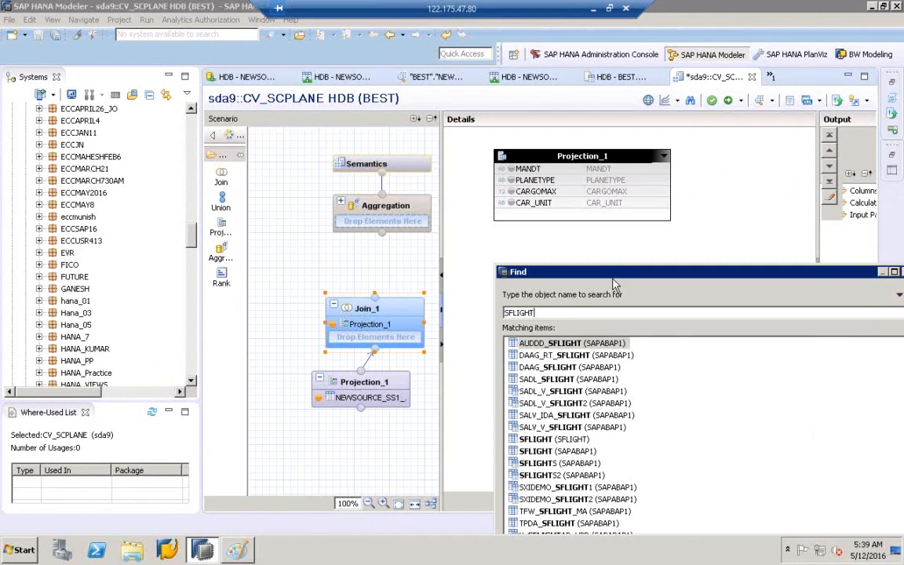
pyautogui.moveTo(613, 273); pyautogui.dragTo(535, 102)
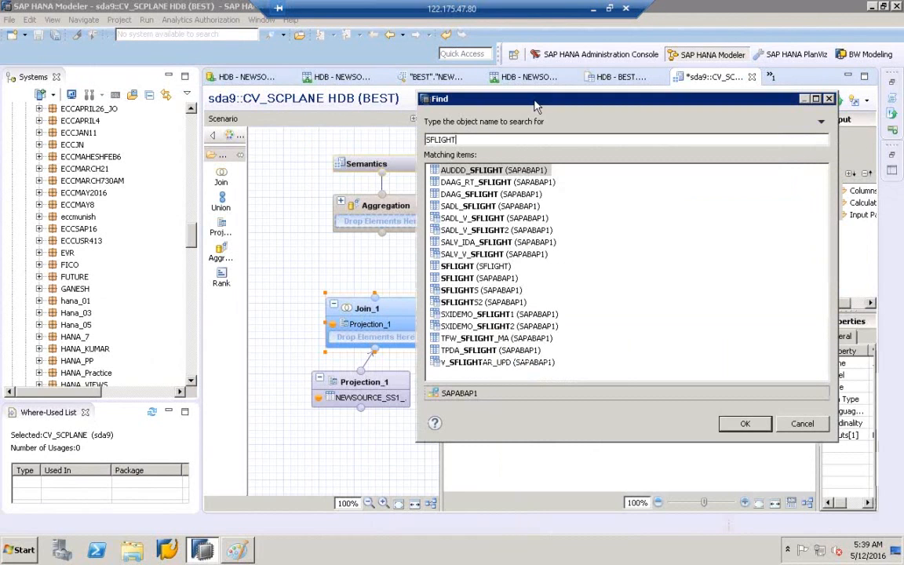
pyautogui.doubleClick(534, 102)
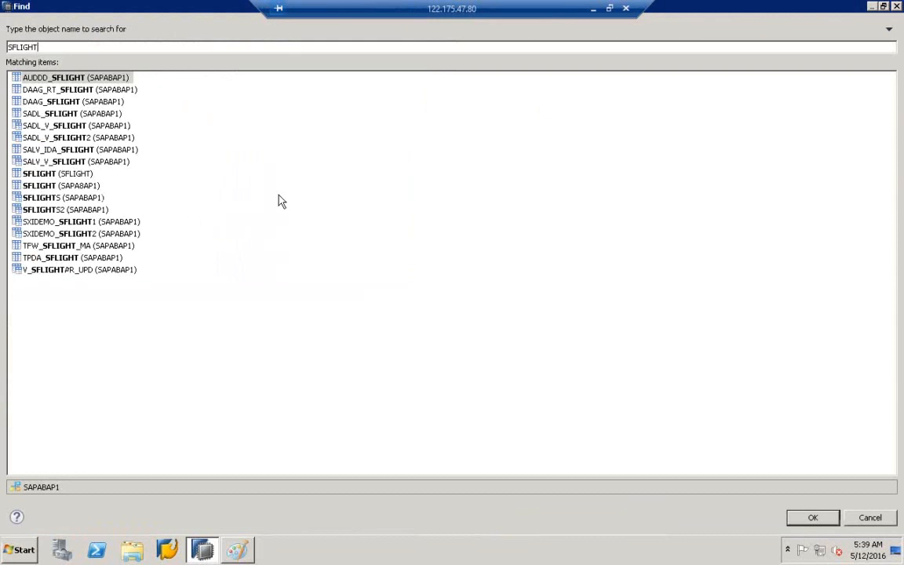
pyautogui.click(67, 175)
pyautogui.doubleClick(67, 179)
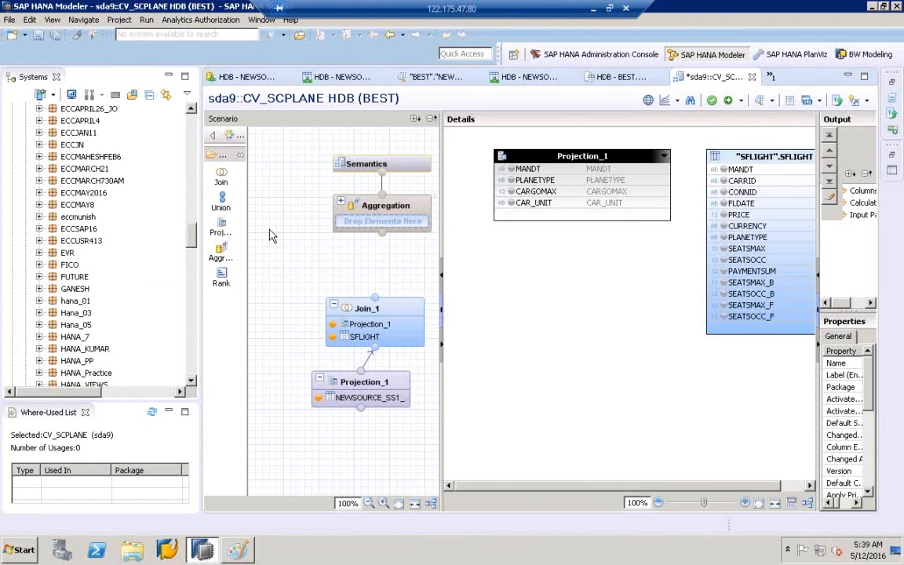
# - Make room for the join details and join Projection_1 to SFLIGHT on the PLANETYPE column
pyautogui.moveTo(201, 259); pyautogui.dragTo(93, 259)
pyautogui.moveTo(371, 243); pyautogui.dragTo(317, 245)
pyautogui.click(483, 203)
pyautogui.click(481, 281)
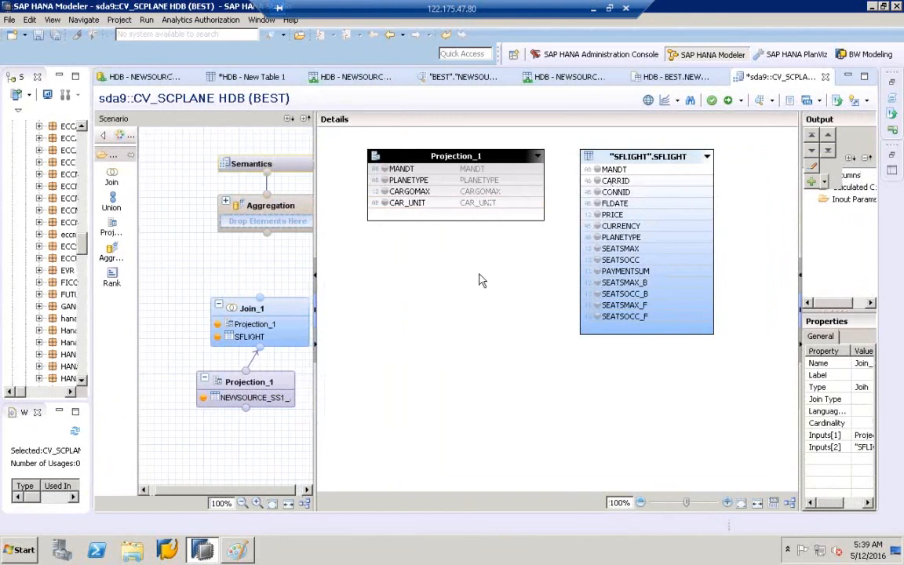
pyautogui.click(533, 184)
pyautogui.moveTo(540, 183); pyautogui.dragTo(585, 237)
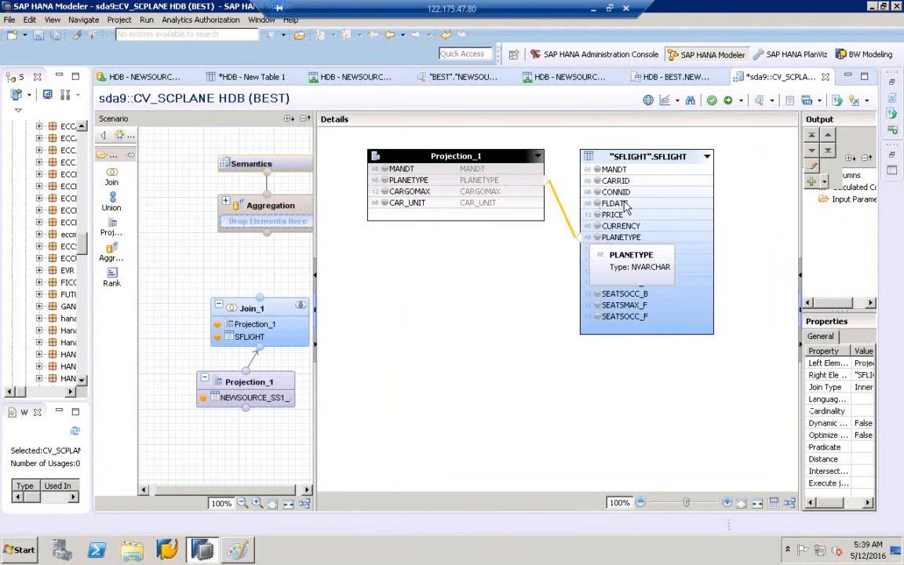
# - Add CARGOMAX and CAR_UNIT from Projection_1 to the join output, and inspect the join type of the PLANETYPE link
pyautogui.click(387, 193)
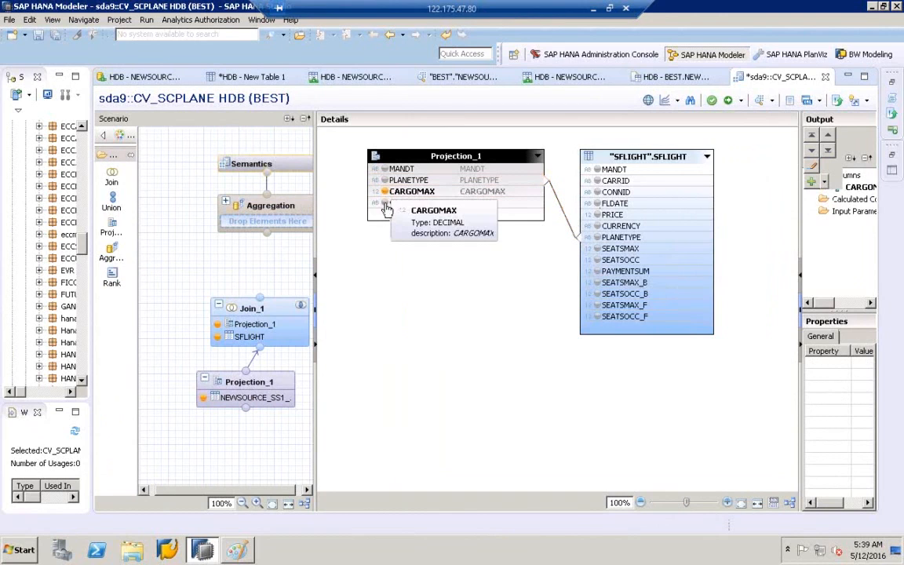
pyautogui.click(385, 202)
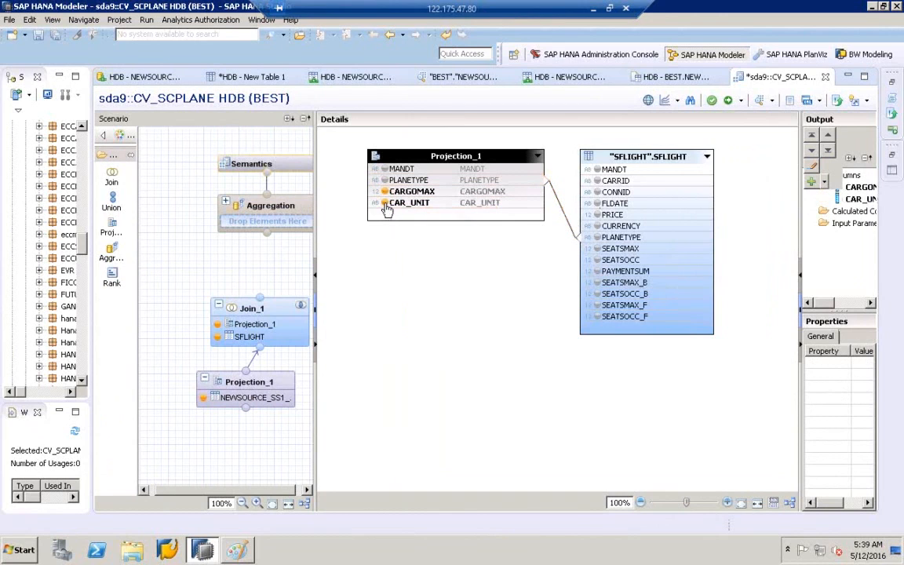
pyautogui.click(557, 204)
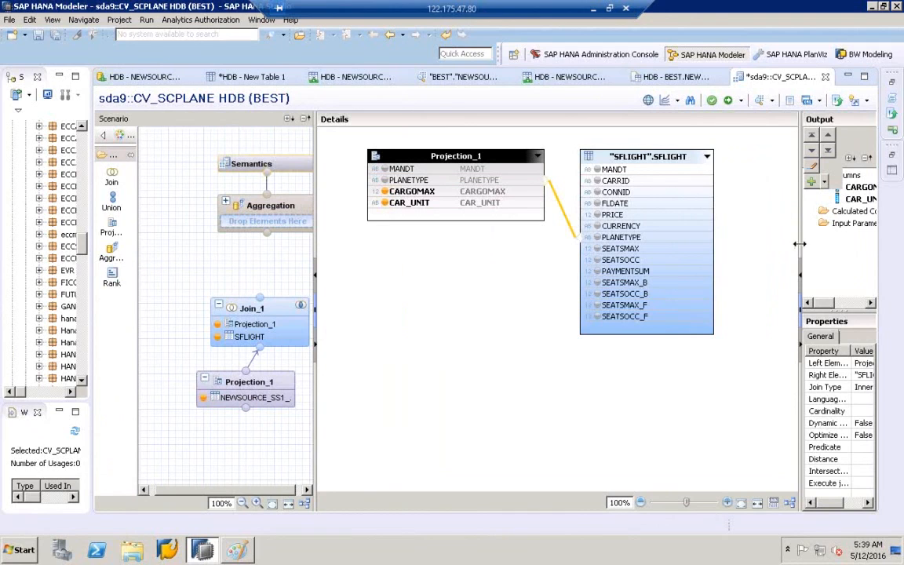
pyautogui.moveTo(799, 244); pyautogui.dragTo(650, 234)
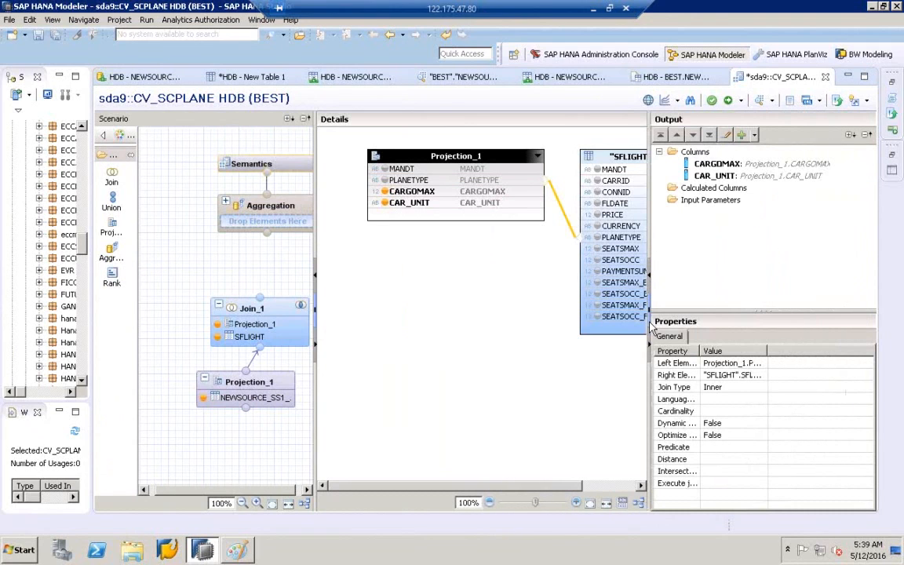
pyautogui.click(762, 389)
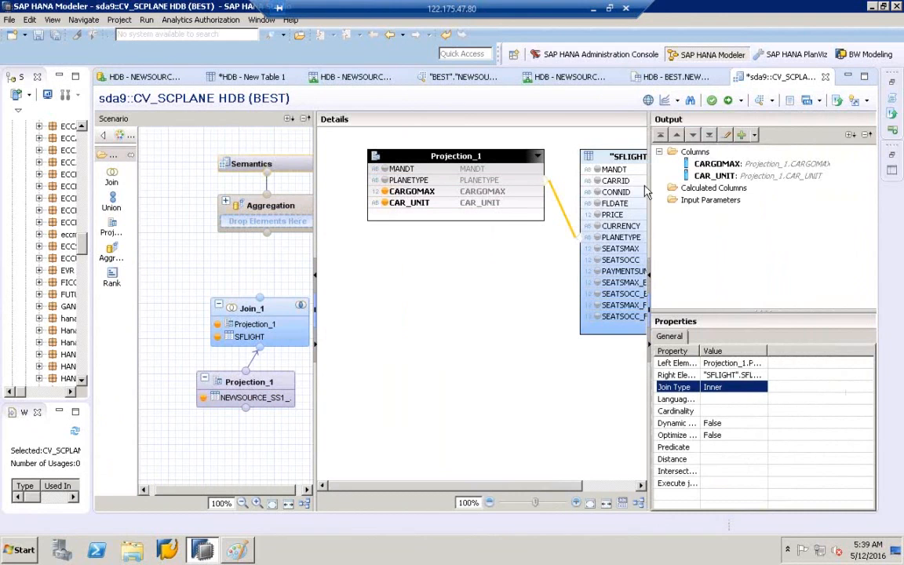
# - Add SEATSMAX and CONNID from the SFLIGHT table to the output of Join_1
pyautogui.moveTo(646, 198); pyautogui.dragTo(748, 197)
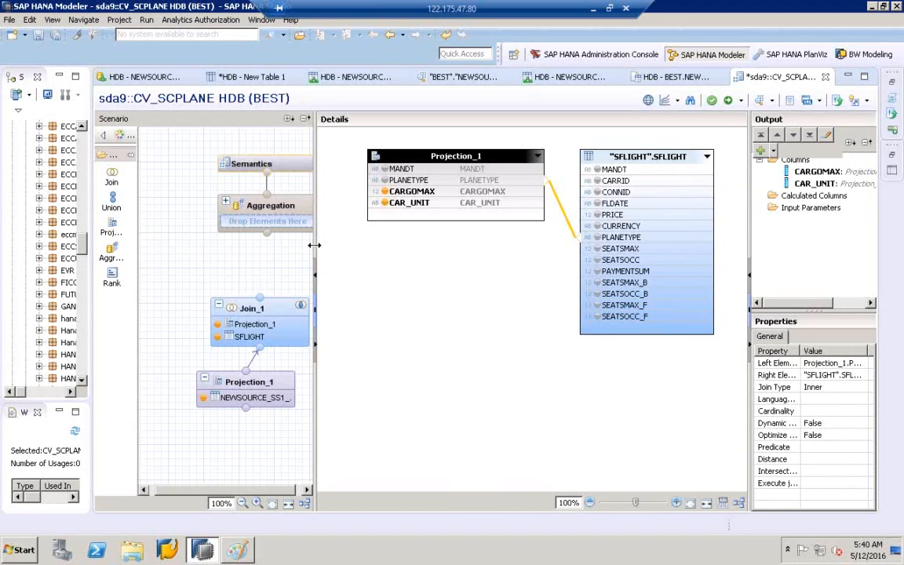
pyautogui.moveTo(313, 245); pyautogui.dragTo(261, 244)
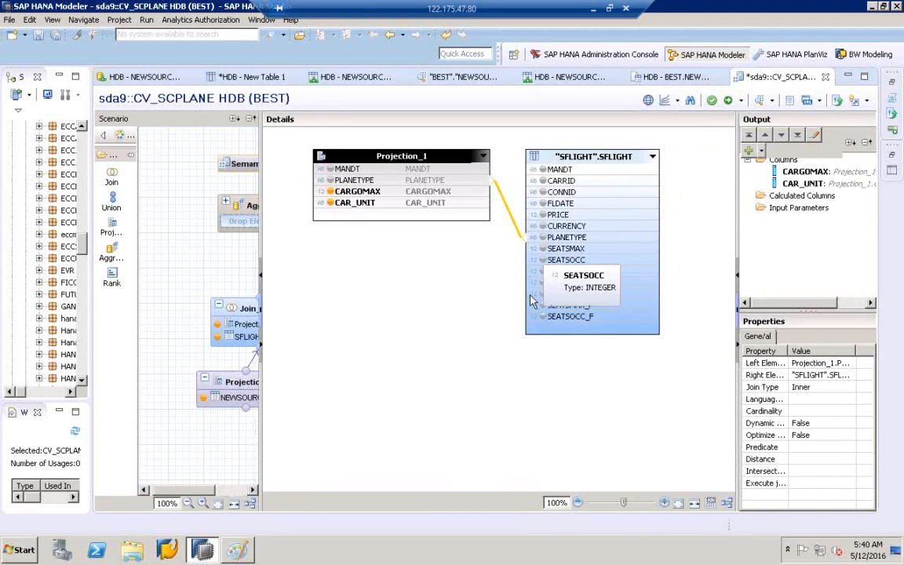
pyautogui.click(543, 249)
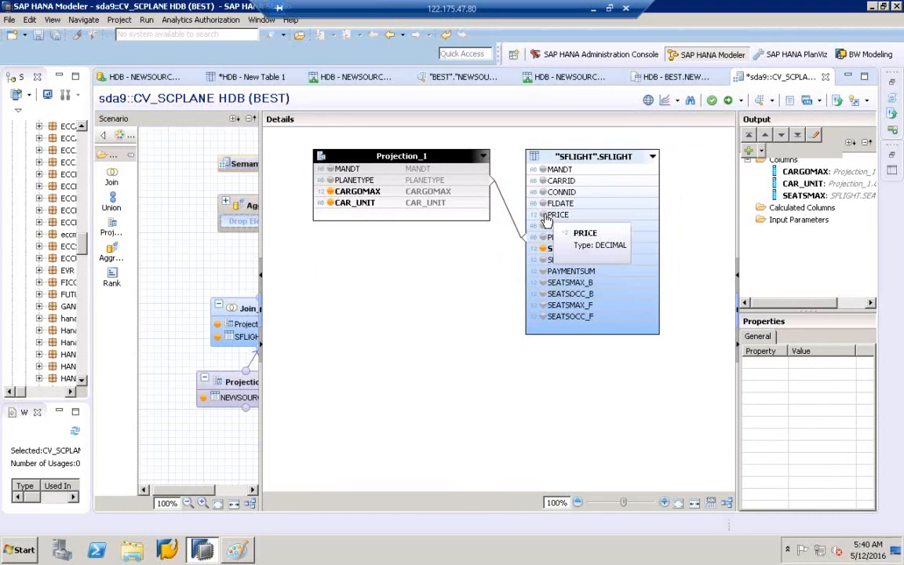
pyautogui.click(544, 192)
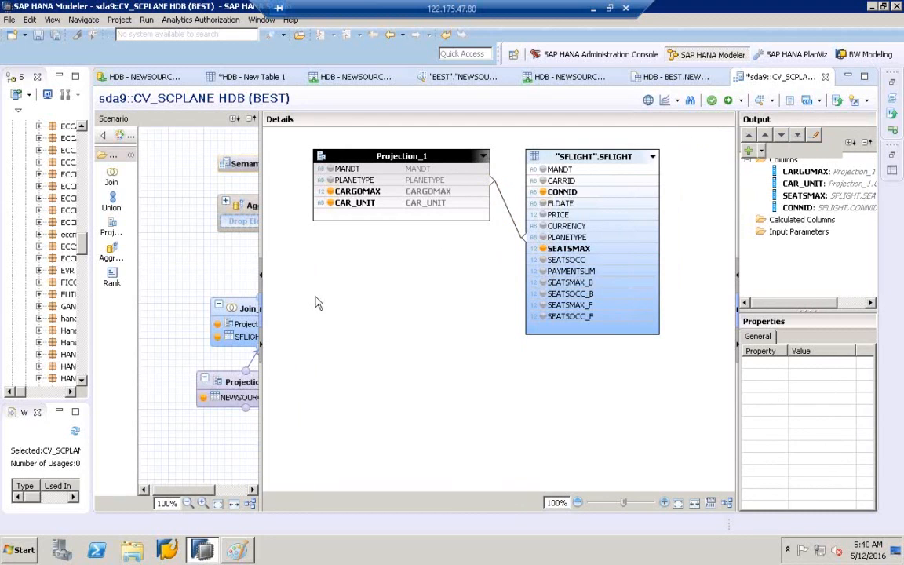
# - Connect Join_1 to the Aggregation node as its input
pyautogui.moveTo(260, 244); pyautogui.dragTo(433, 245)
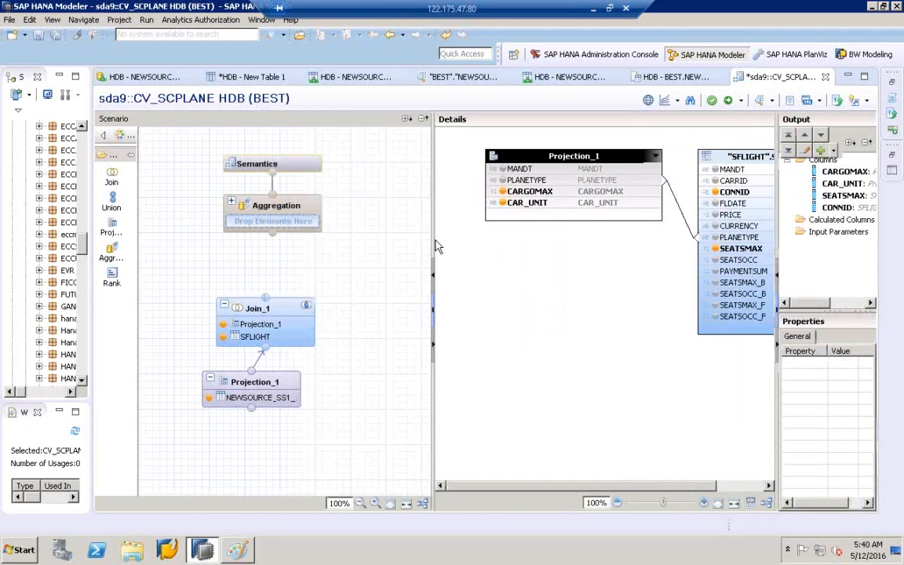
pyautogui.moveTo(266, 303)
pyautogui.moveTo(267, 303); pyautogui.dragTo(275, 240)
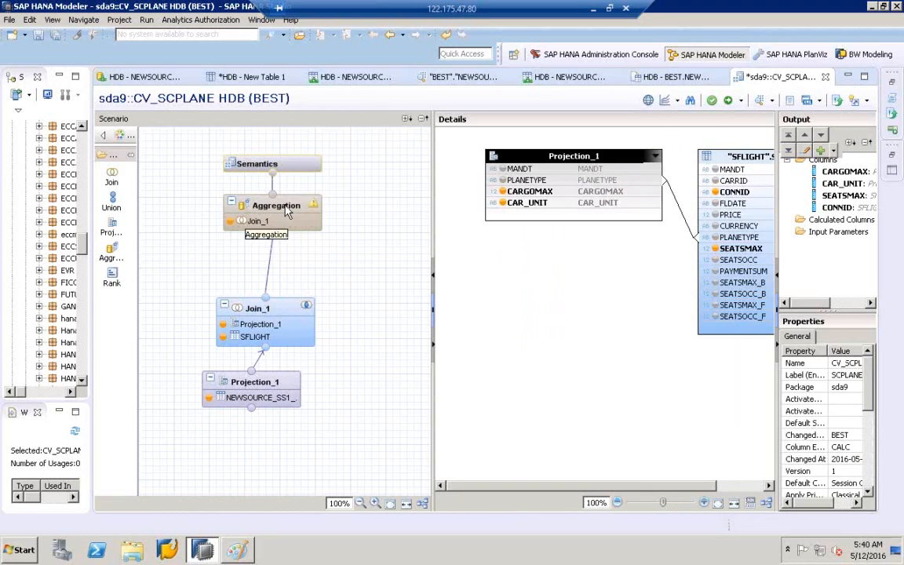
# - Add CONNID, SEATSMAX, CAR_UNIT and CARGOMAX from Join_1 to the Aggregation node's output
pyautogui.click(287, 210)
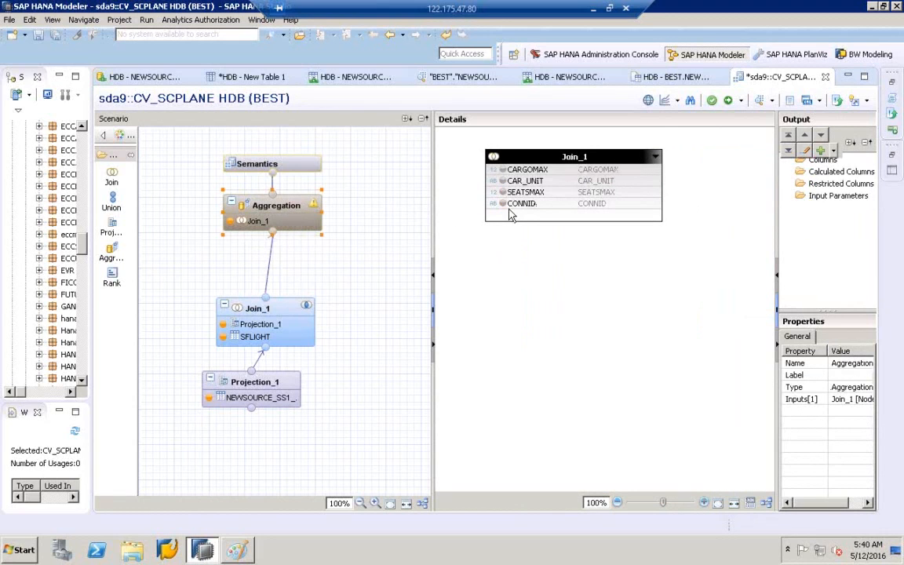
pyautogui.click(503, 203)
pyautogui.click(503, 192)
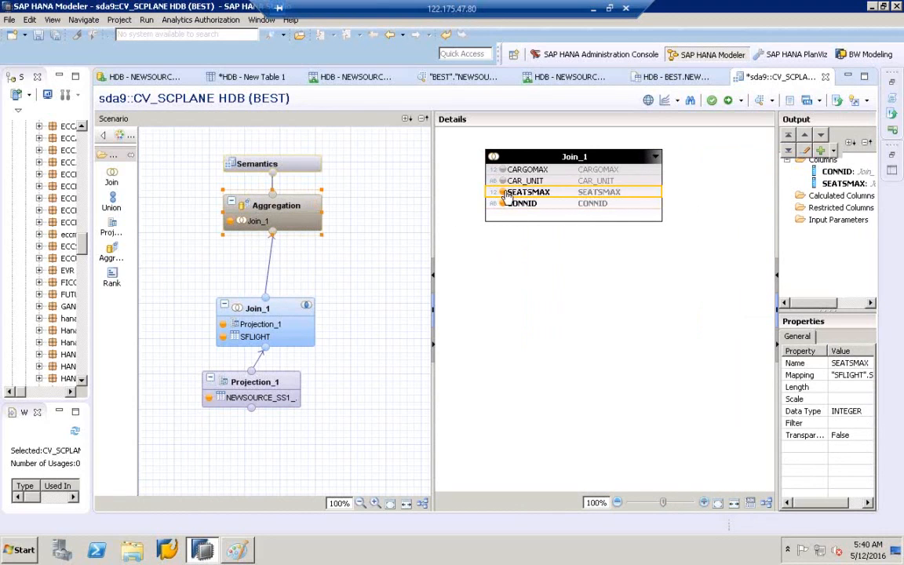
pyautogui.click(504, 180)
pyautogui.click(503, 170)
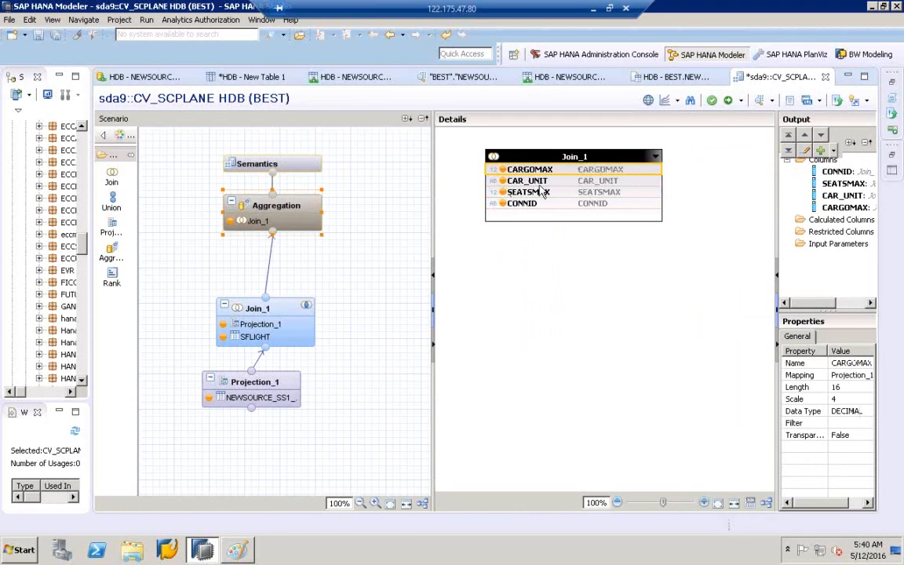
# - Auto-arrange the scenario nodes and mark CONNID as a key column in the Semantics node
pyautogui.click(274, 173)
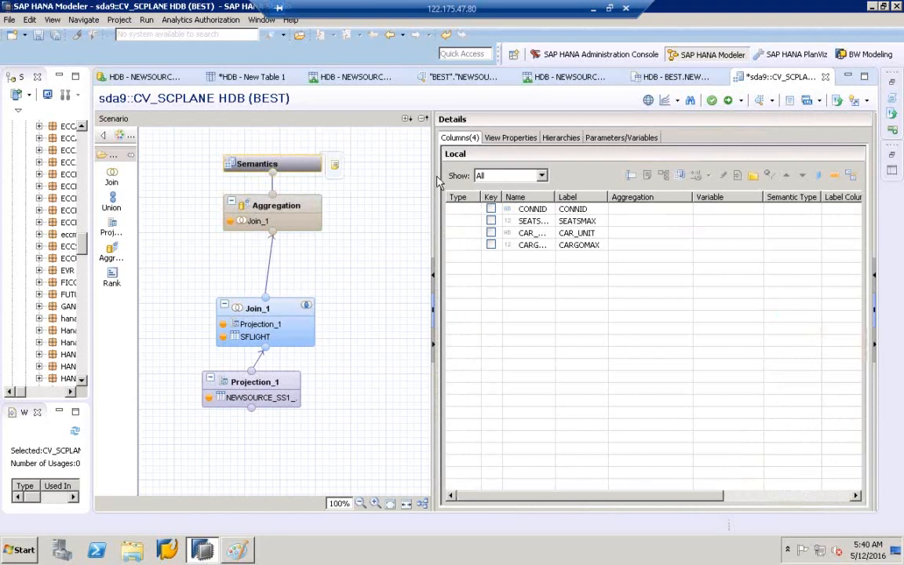
pyautogui.moveTo(430, 176); pyautogui.dragTo(400, 282)
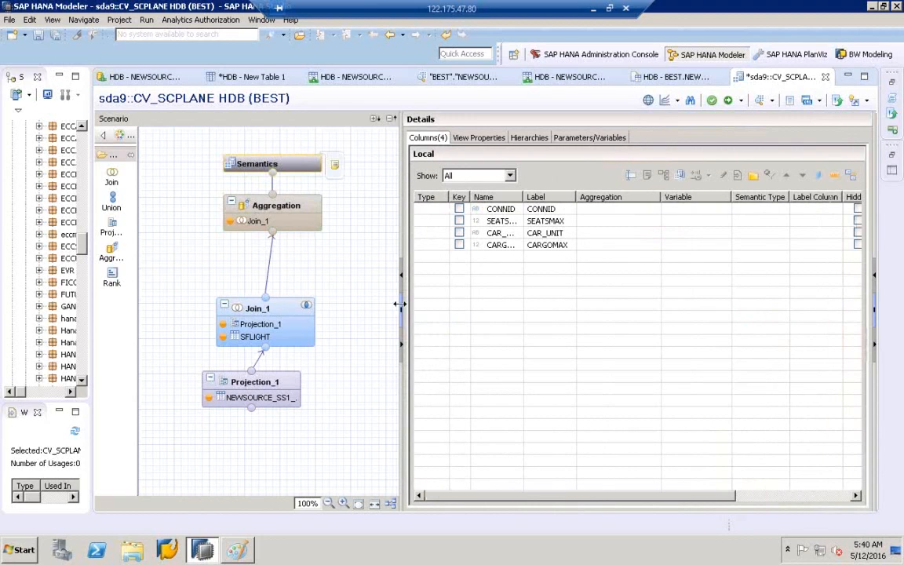
pyautogui.click(392, 504)
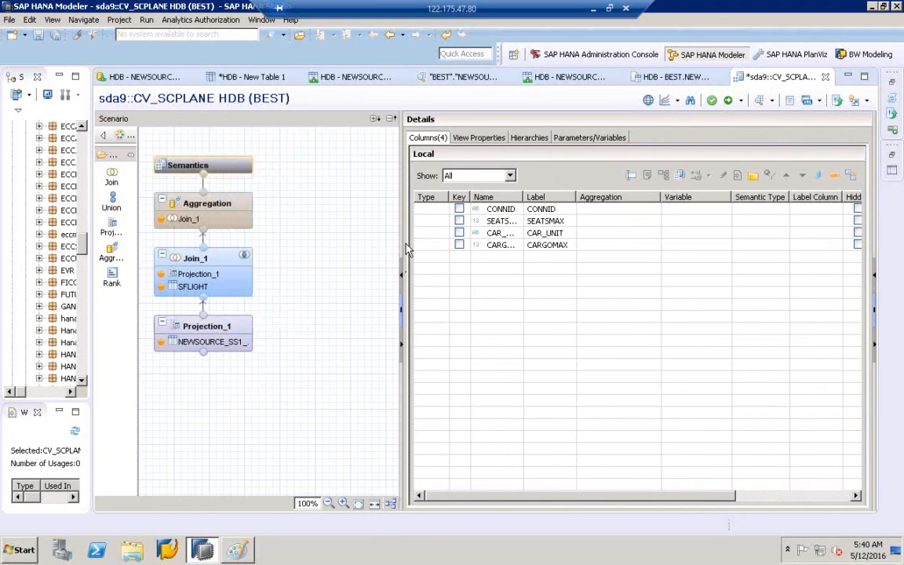
pyautogui.moveTo(403, 249); pyautogui.dragTo(354, 291)
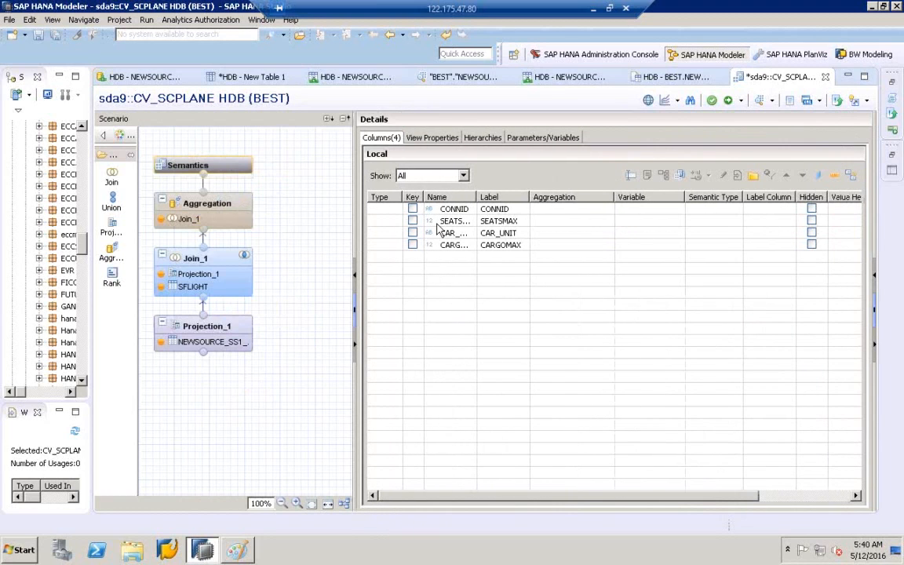
pyautogui.doubleClick(477, 196)
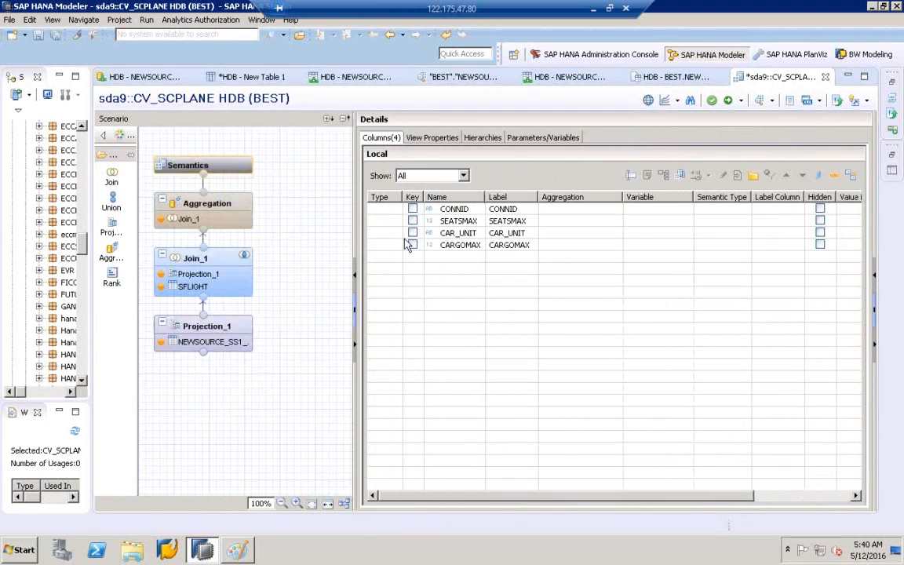
pyautogui.doubleClick(536, 197)
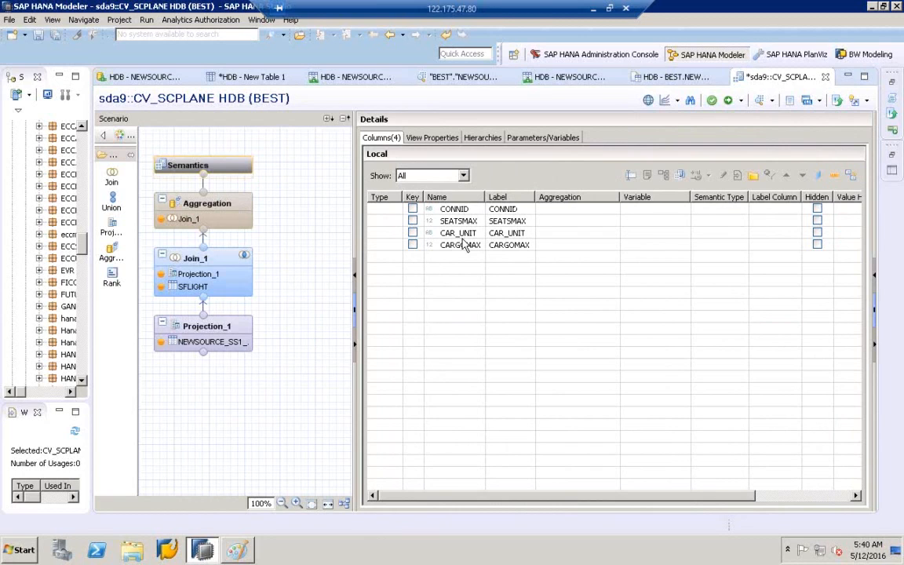
pyautogui.moveTo(412, 209); pyautogui.dragTo(600, 205)
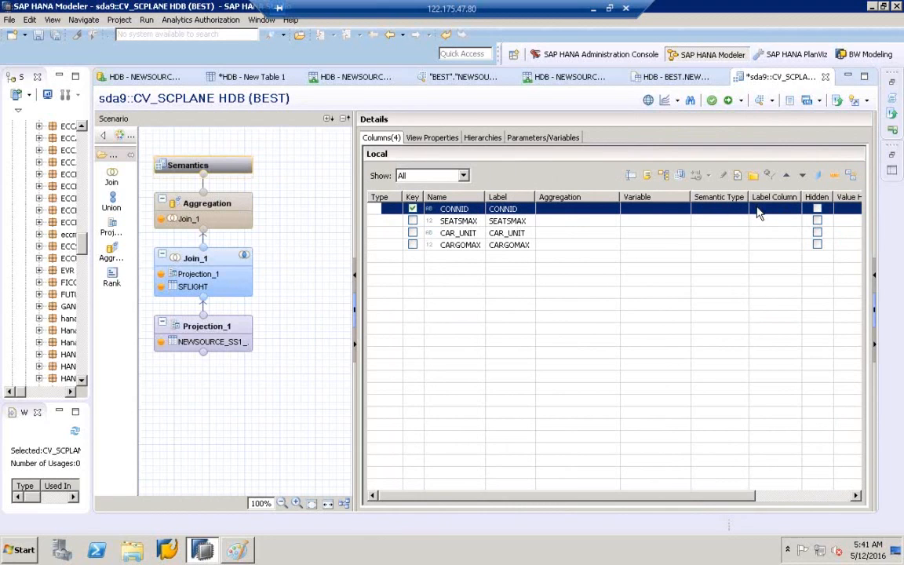
# - Validate CV_SCPLANE and start its activation, assigning it to the open change HDB//8353
pyautogui.click(712, 102)
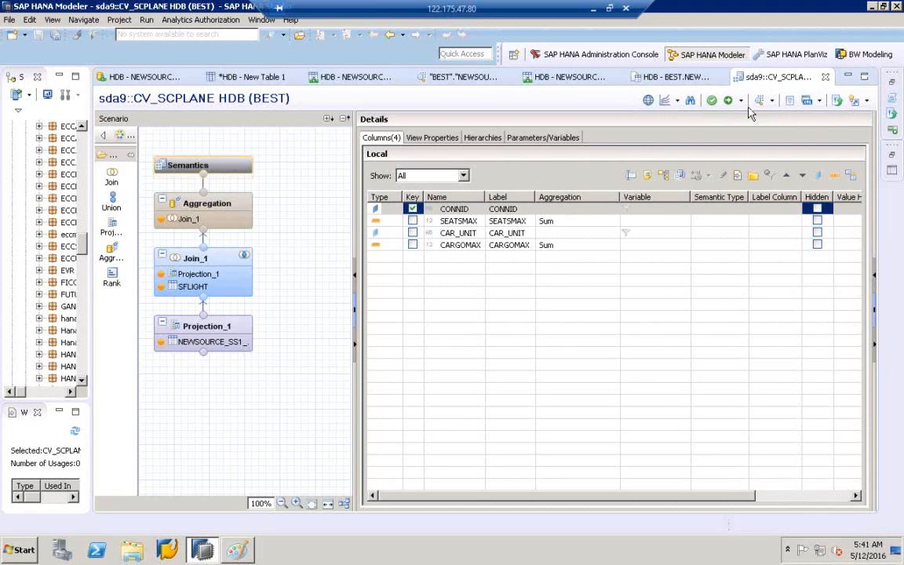
pyautogui.click(729, 101)
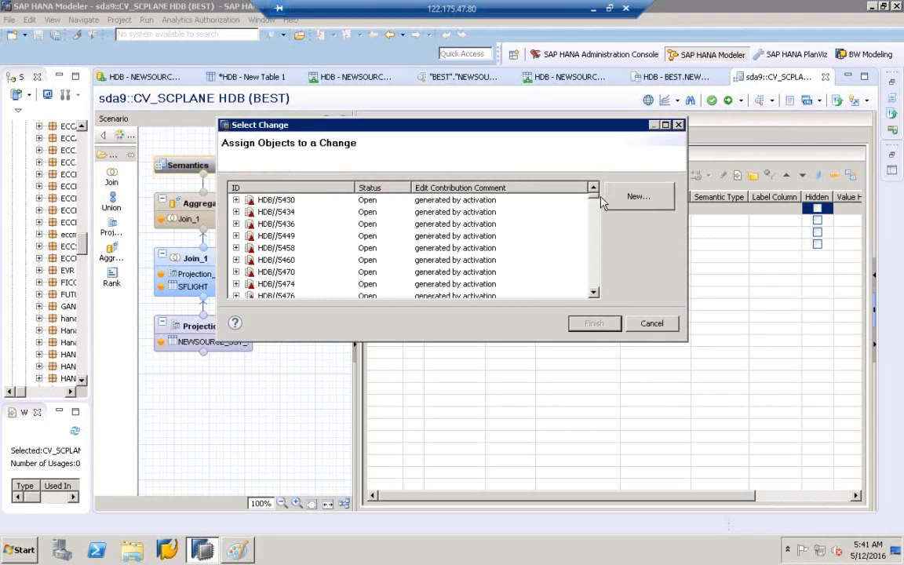
pyautogui.moveTo(595, 203); pyautogui.dragTo(594, 290)
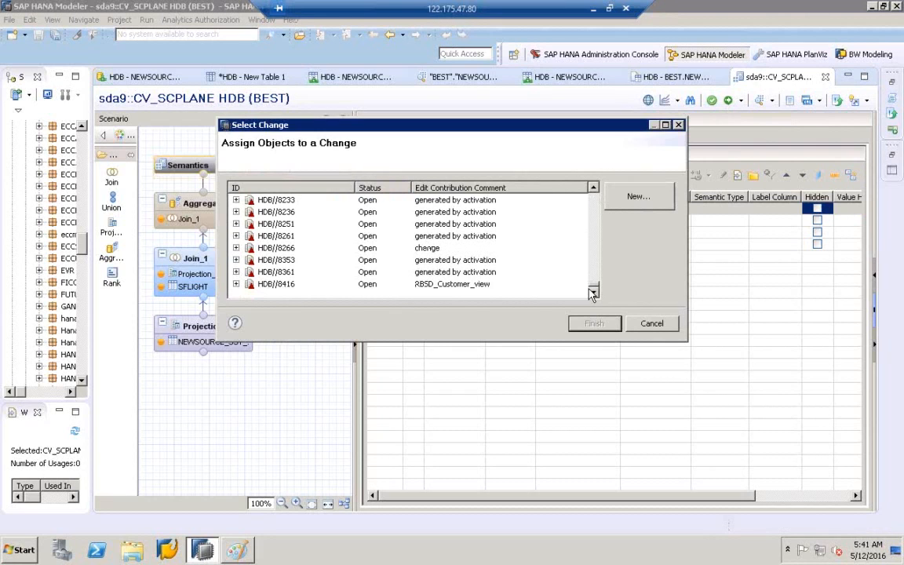
pyautogui.click(418, 260)
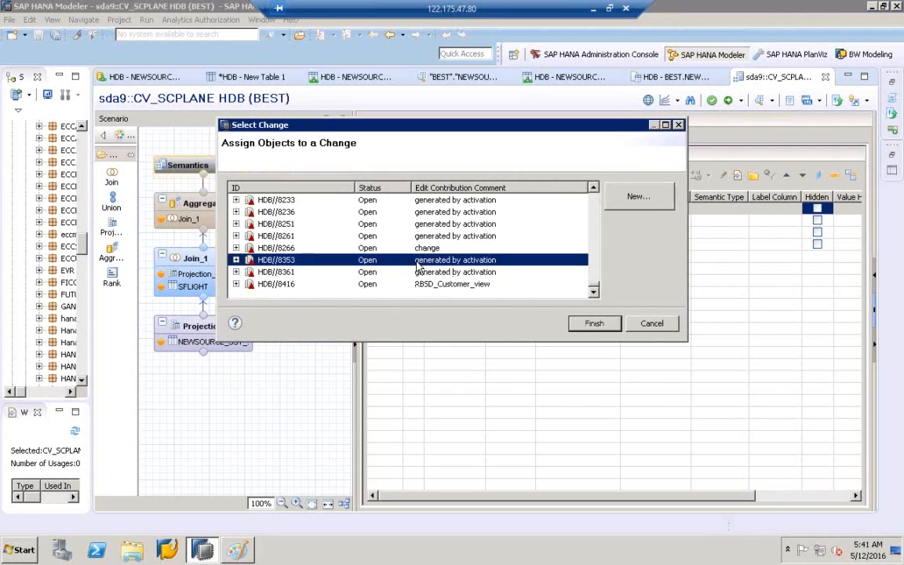
pyautogui.click(594, 325)
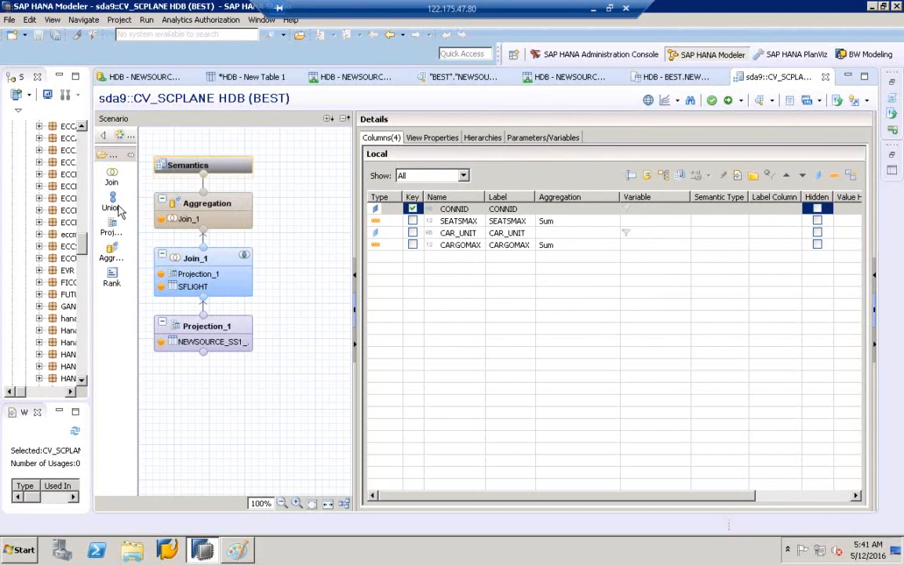
# - Locate the sda9 package in the systems tree and list its calculation views
pyautogui.moveTo(93, 207); pyautogui.dragTo(227, 208)
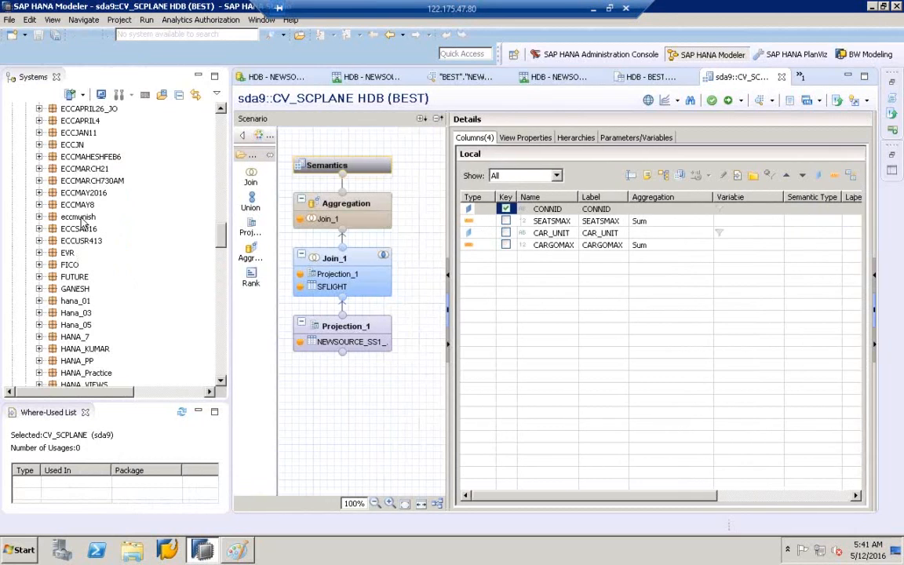
pyautogui.click(82, 218)
pyautogui.write('sda')
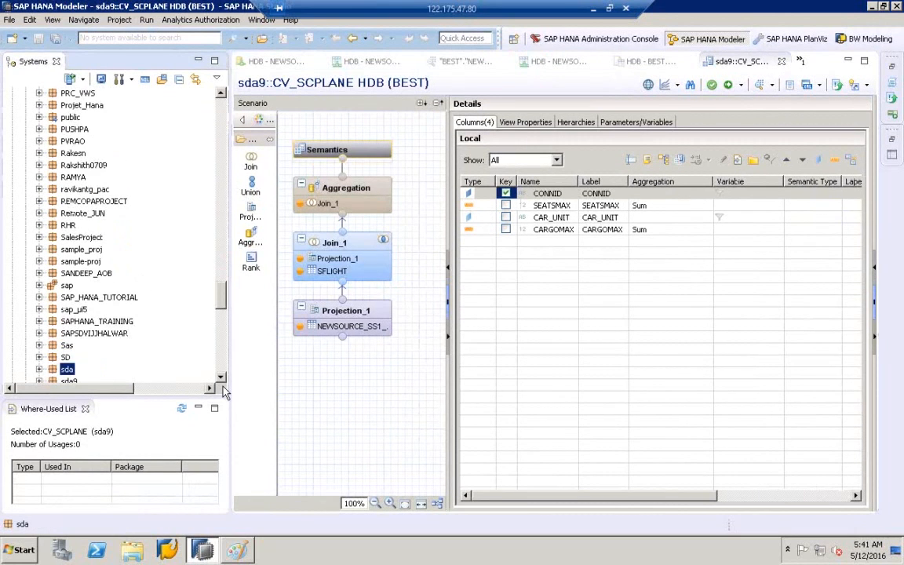
pyautogui.scroll(-4, 100, 275)
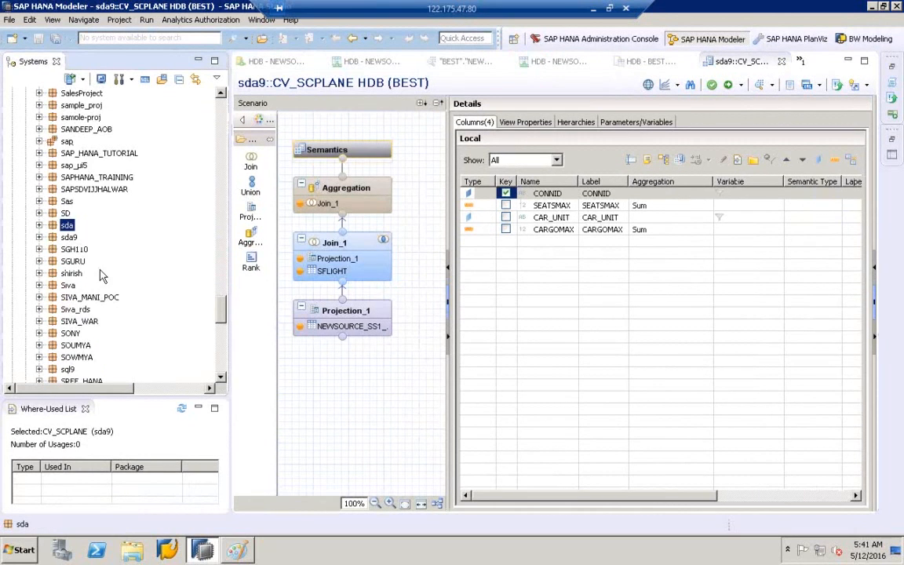
pyautogui.click(70, 236)
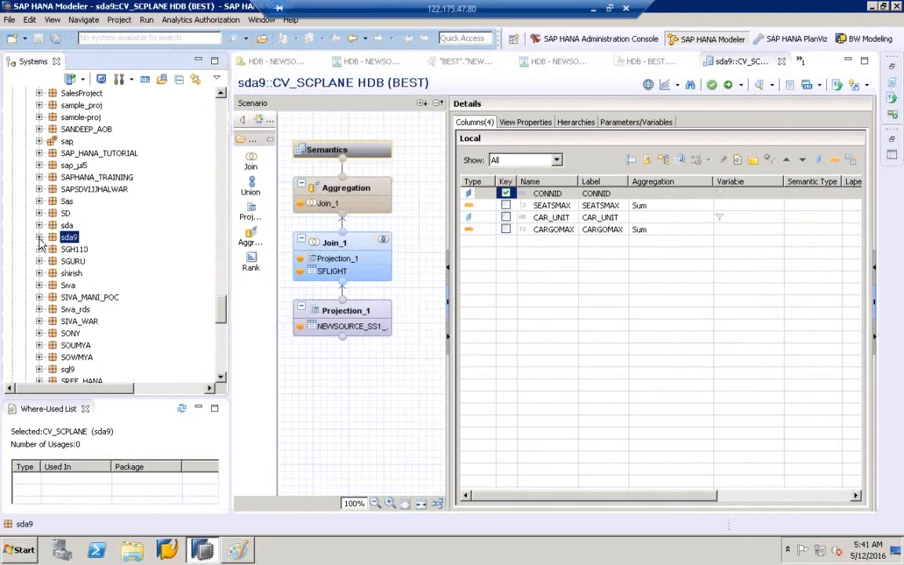
pyautogui.click(39, 237)
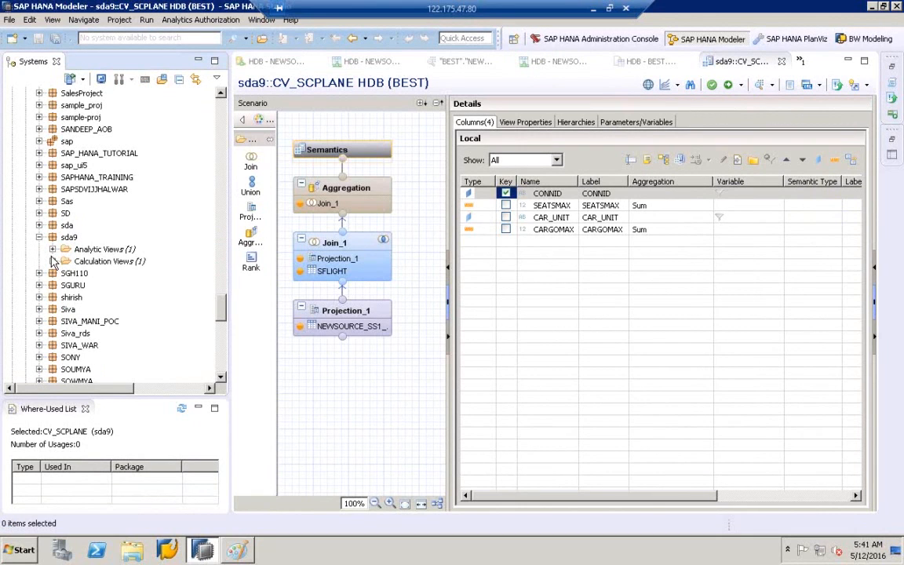
pyautogui.click(53, 261)
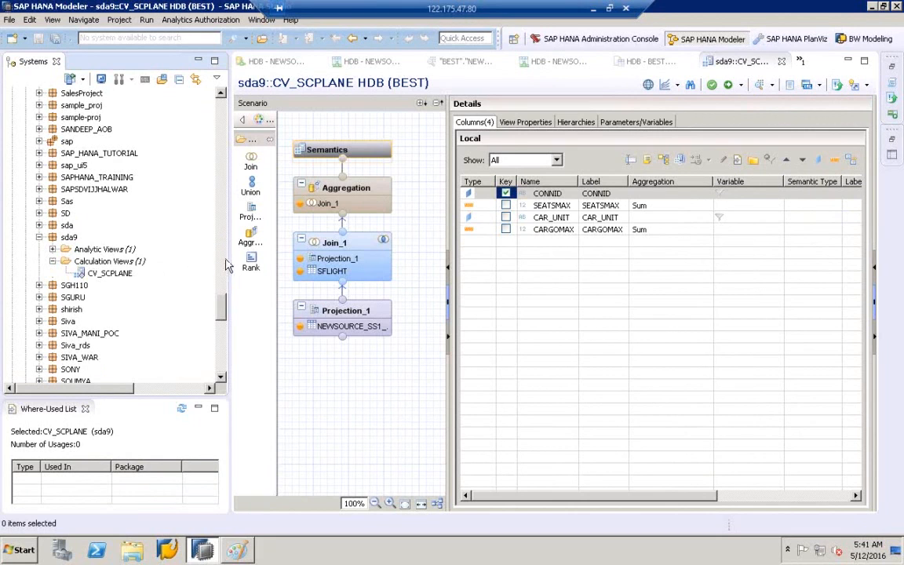
pyautogui.moveTo(230, 267); pyautogui.dragTo(186, 257)
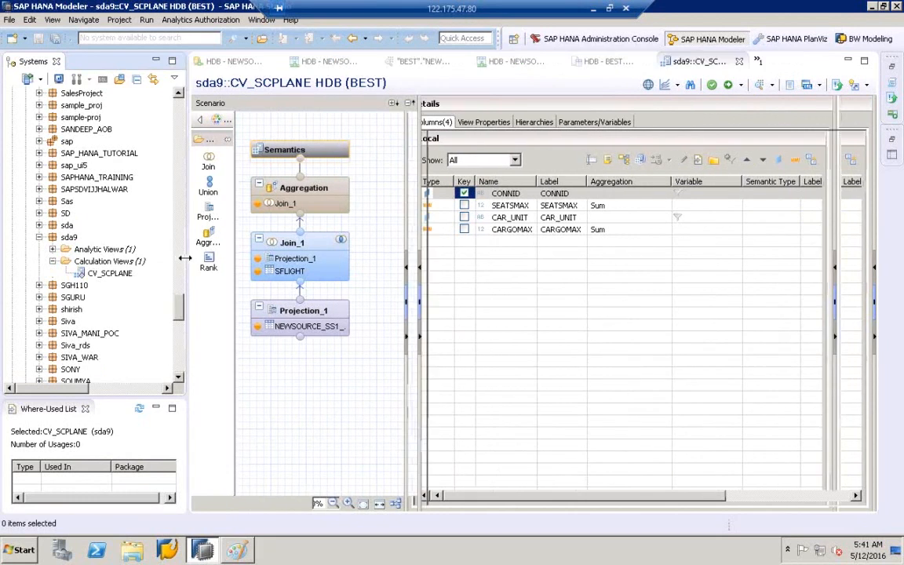
# - Open the activation job's details from the job log and read the error message for CV_SCPLANE
pyautogui.click(891, 20)
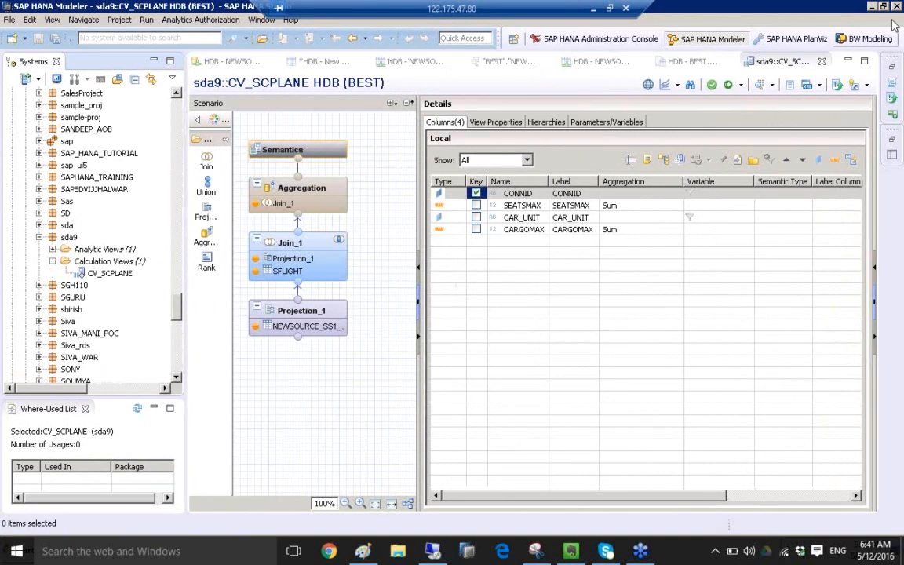
pyautogui.click(893, 68)
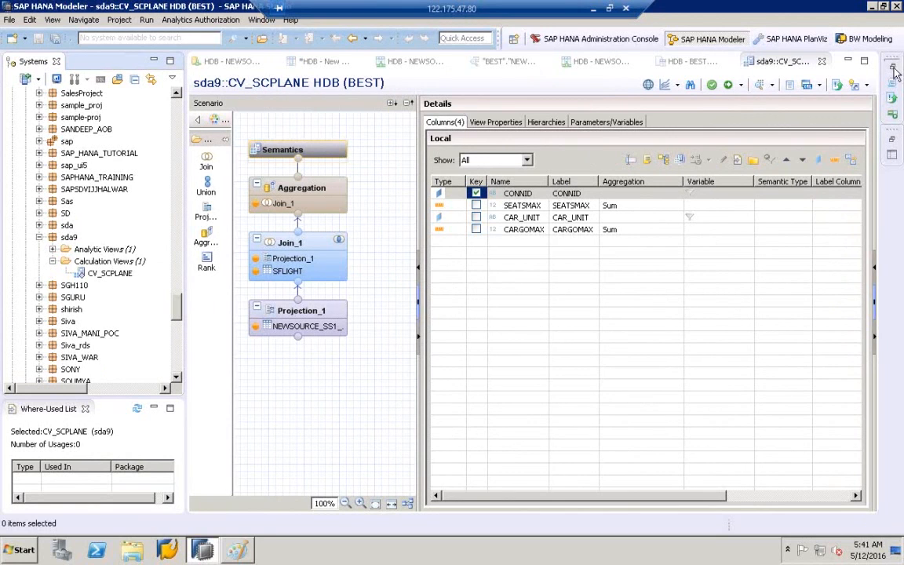
pyautogui.doubleClick(471, 459)
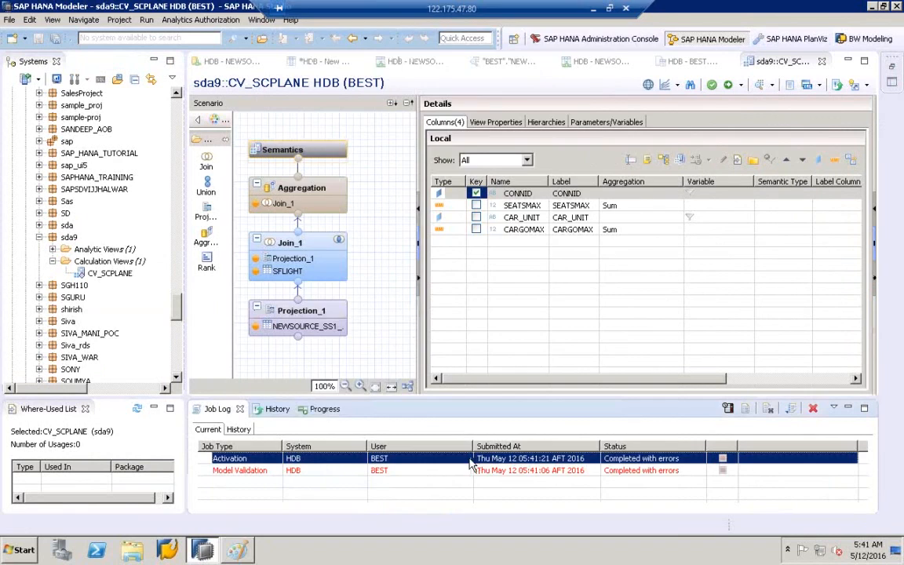
pyautogui.click(428, 222)
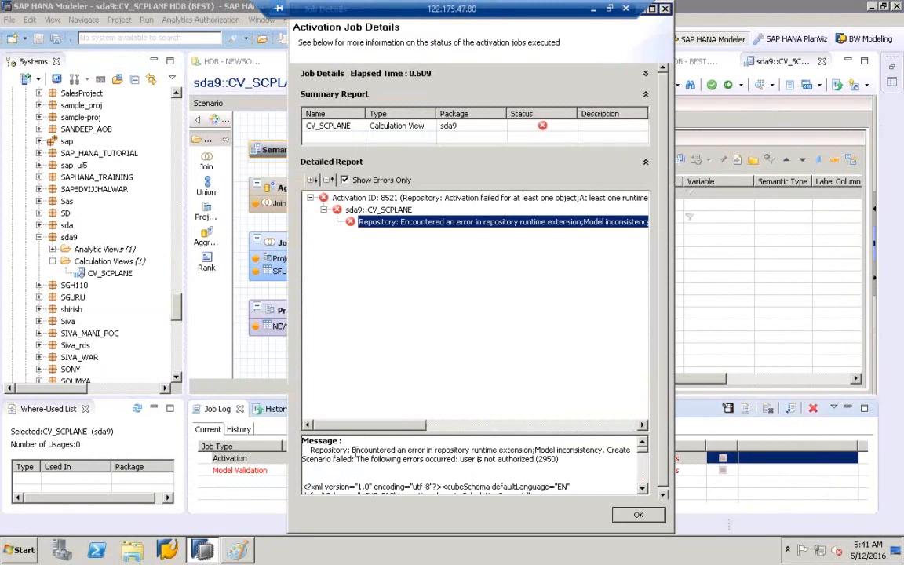
pyautogui.moveTo(352, 450); pyautogui.dragTo(603, 449)
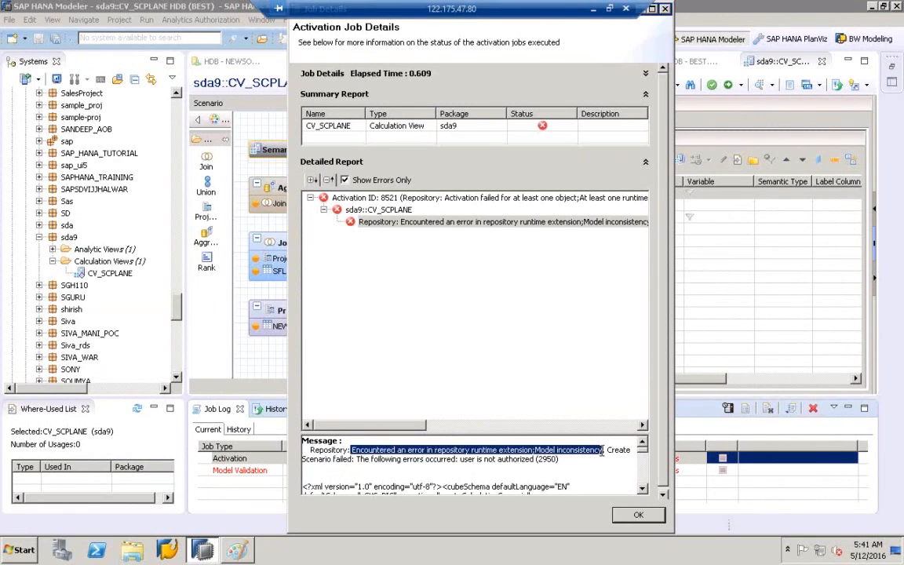
pyautogui.moveTo(364, 460); pyautogui.dragTo(560, 461)
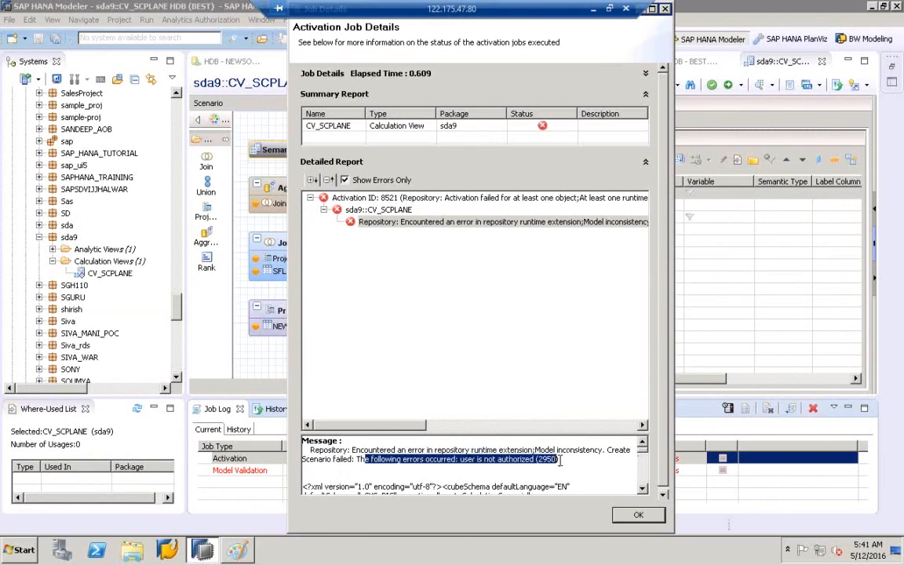
pyautogui.click(467, 469)
pyautogui.moveTo(461, 460); pyautogui.dragTo(569, 457)
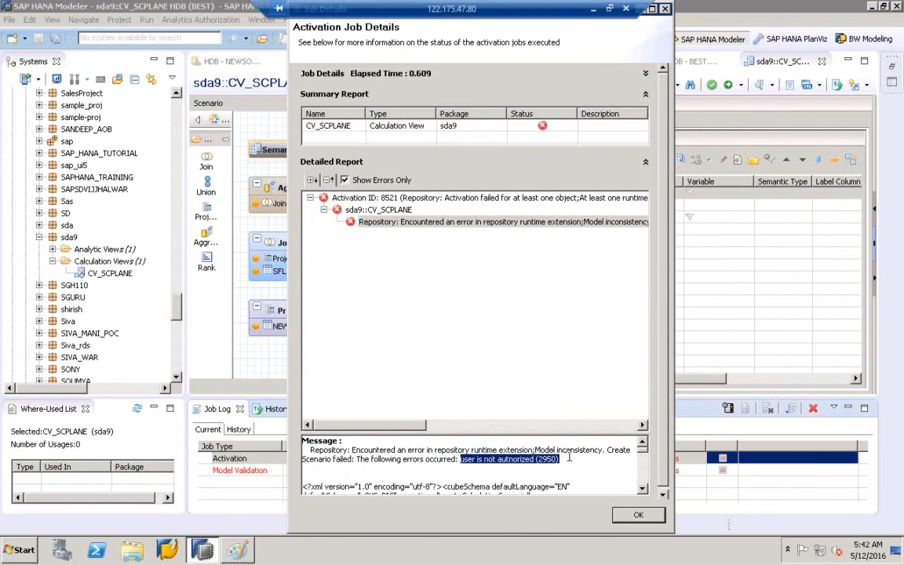
# - Close the activation job details and review the NEWSOURCE_SS1_SCPLANE columns in Projection_1 and the mapping to SFLIGHT in Join_1
pyautogui.click(638, 514)
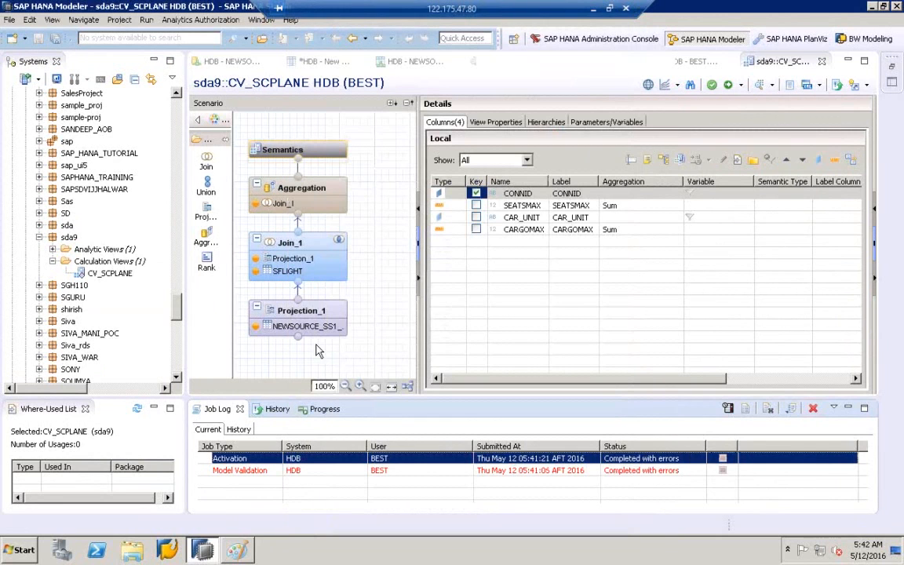
pyautogui.click(306, 326)
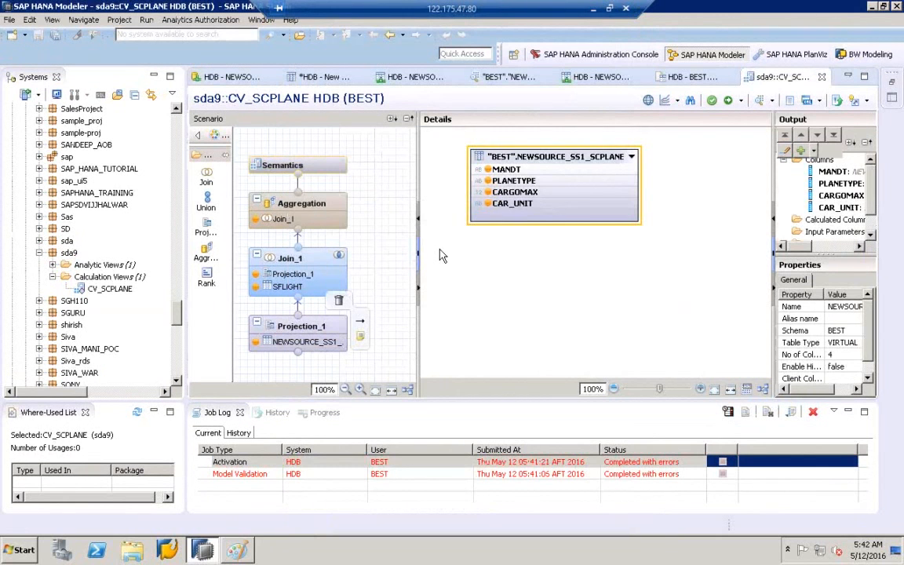
pyautogui.click(295, 252)
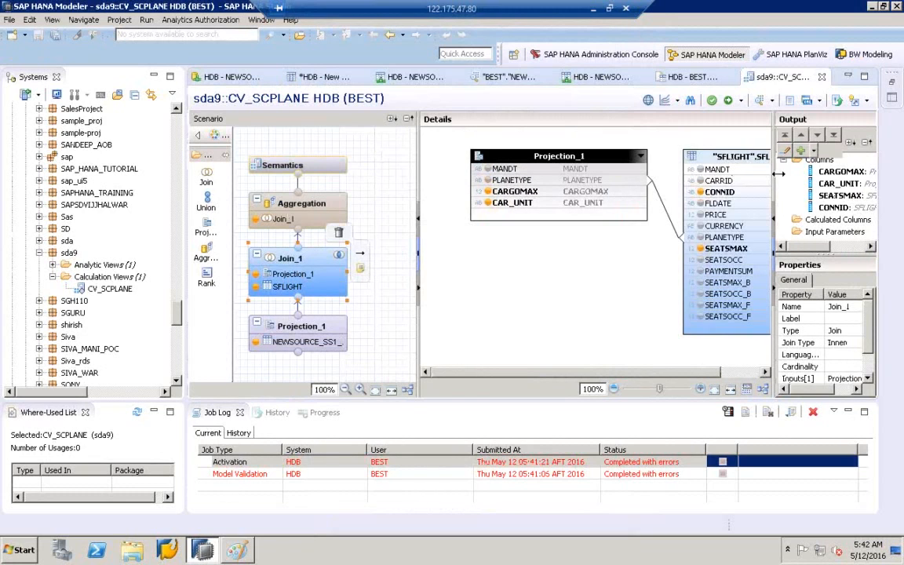
pyautogui.moveTo(781, 173); pyautogui.dragTo(830, 179)
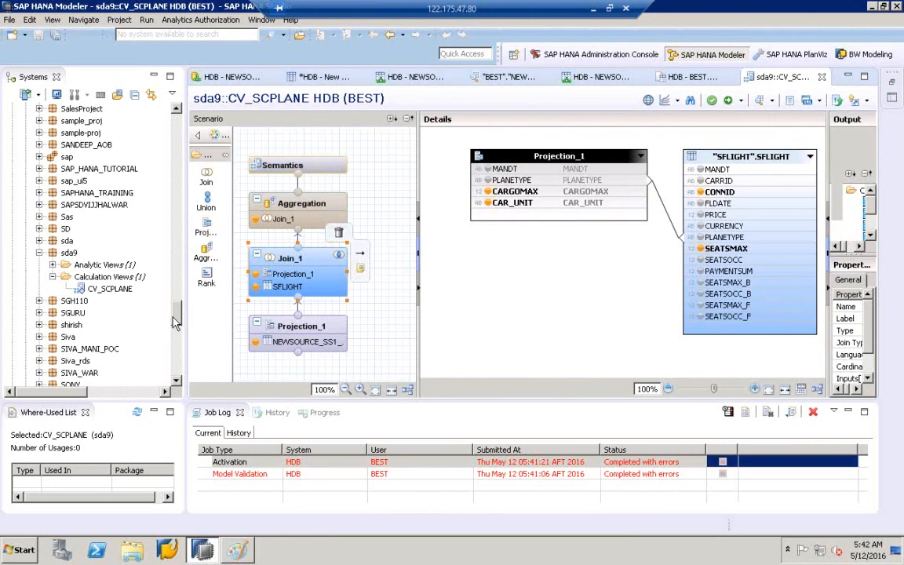
# - Collapse the Content folder of the HDB (BEST) system and open the HDB (SYSTEM) connection
pyautogui.moveTo(176, 302); pyautogui.dragTo(144, 117)
pyautogui.click(26, 129)
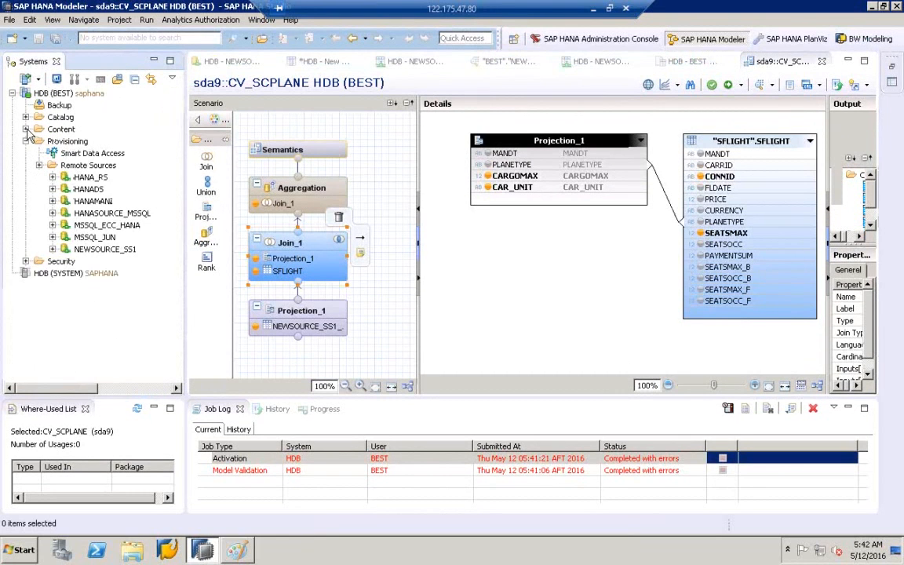
pyautogui.doubleClick(48, 273)
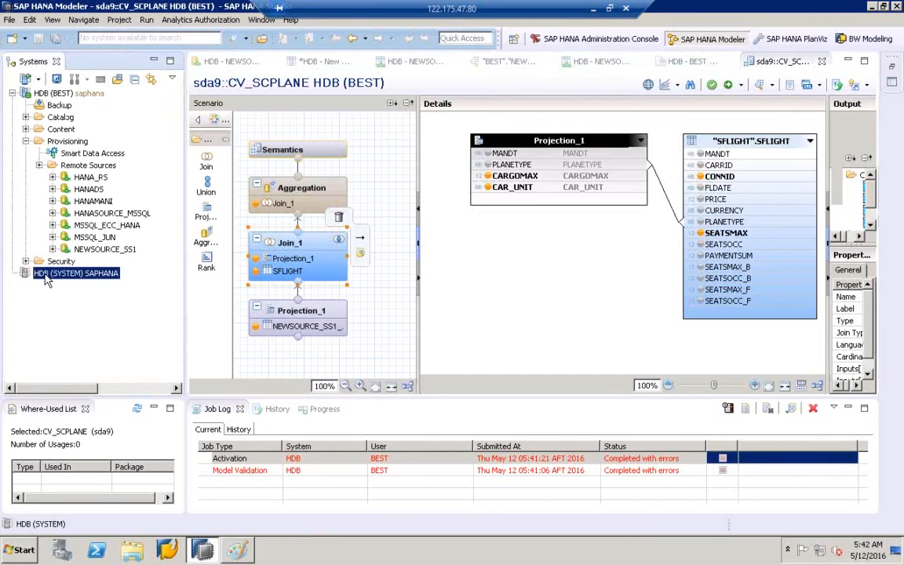
# - Log on to the HDB (SYSTEM) connection by entering the database user's password, and widen the systems tree
pyautogui.write('**')
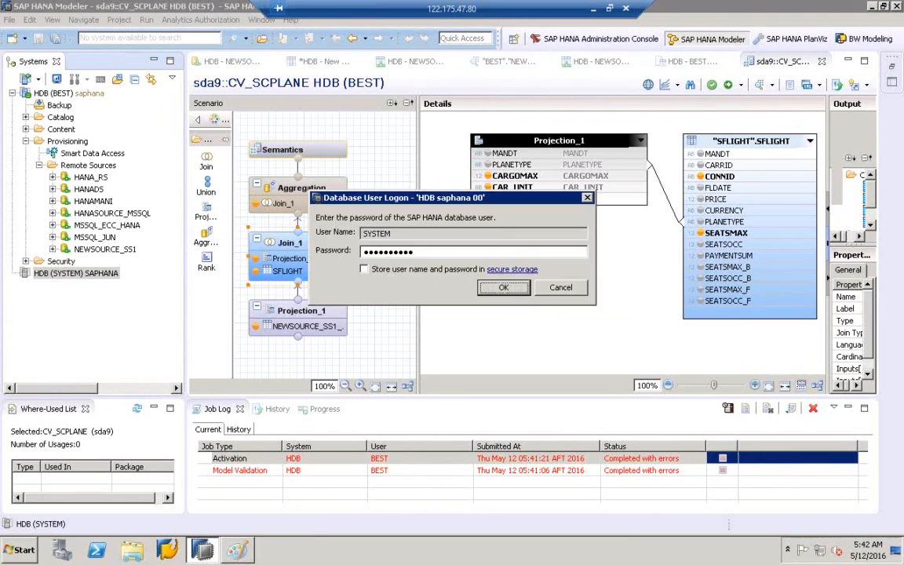
pyautogui.press('Return')
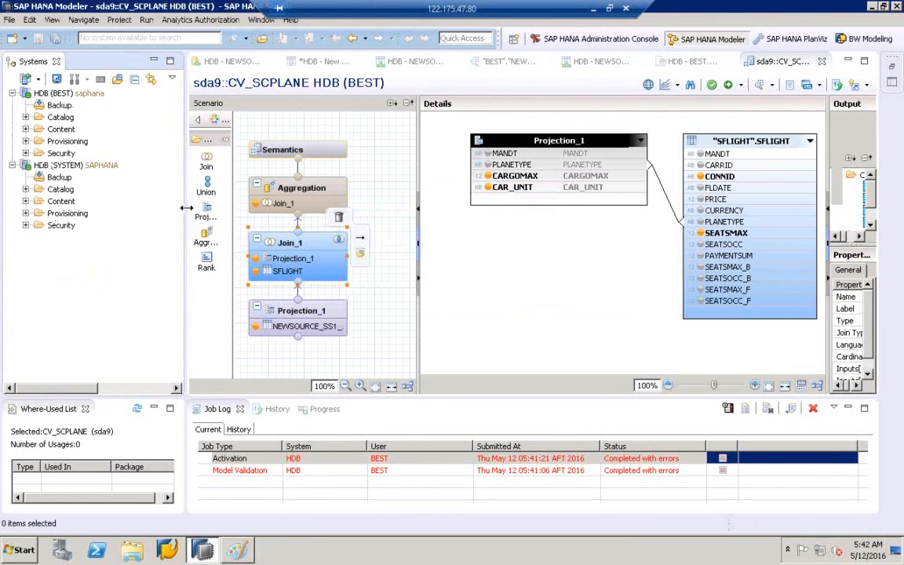
pyautogui.moveTo(192, 206); pyautogui.dragTo(263, 206)
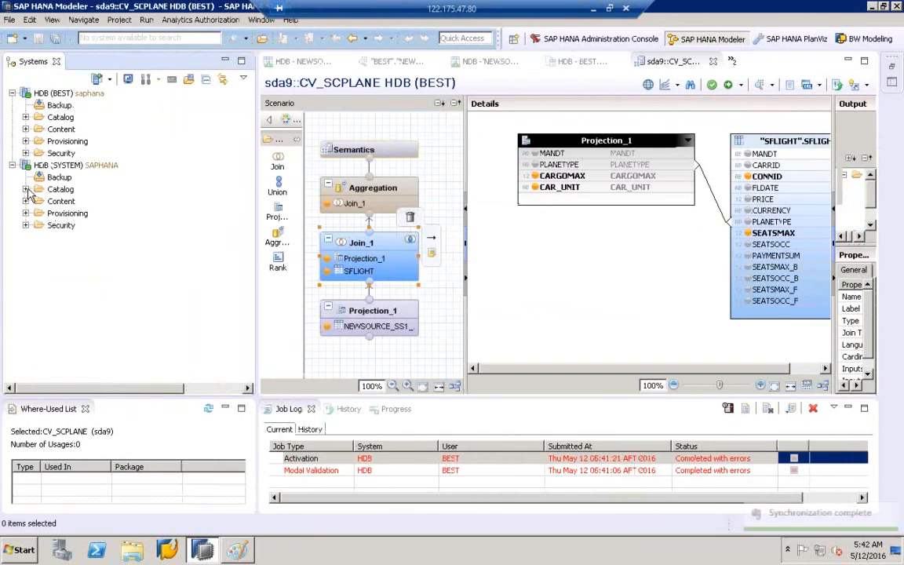
# - Open the BEST user from the security users of HDB (SYSTEM) and enlarge its editor by minimizing the job log
pyautogui.click(25, 225)
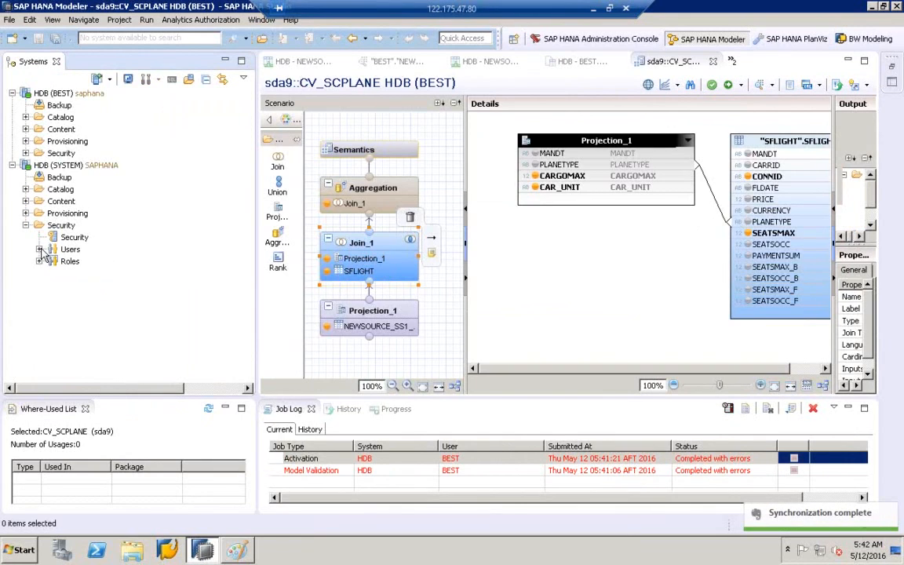
pyautogui.click(38, 249)
pyautogui.write('be')
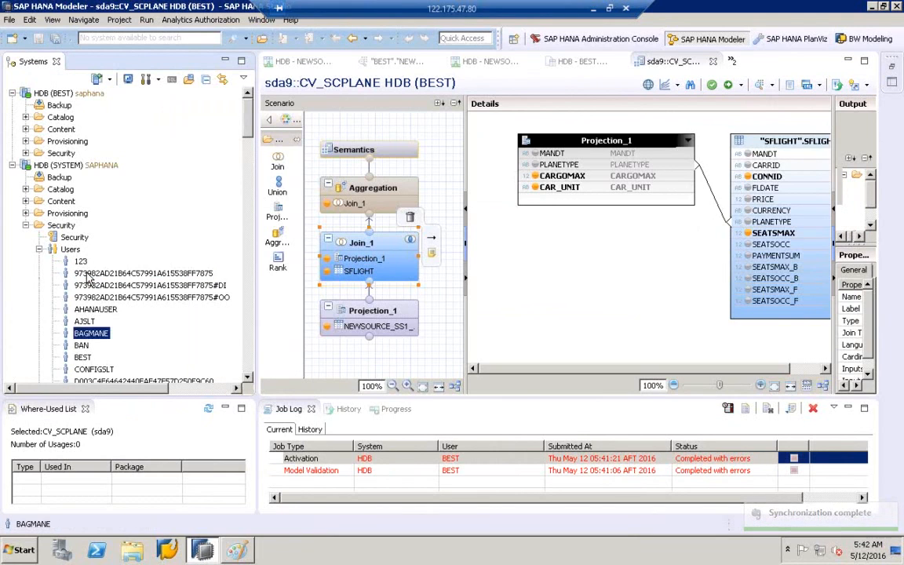
pyautogui.press('Return')
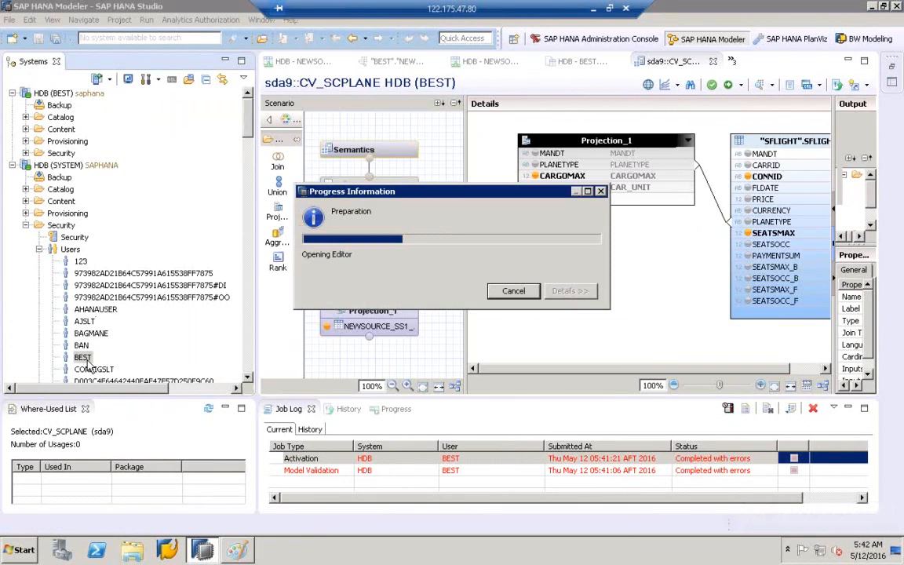
pyautogui.moveTo(257, 256); pyautogui.dragTo(175, 257)
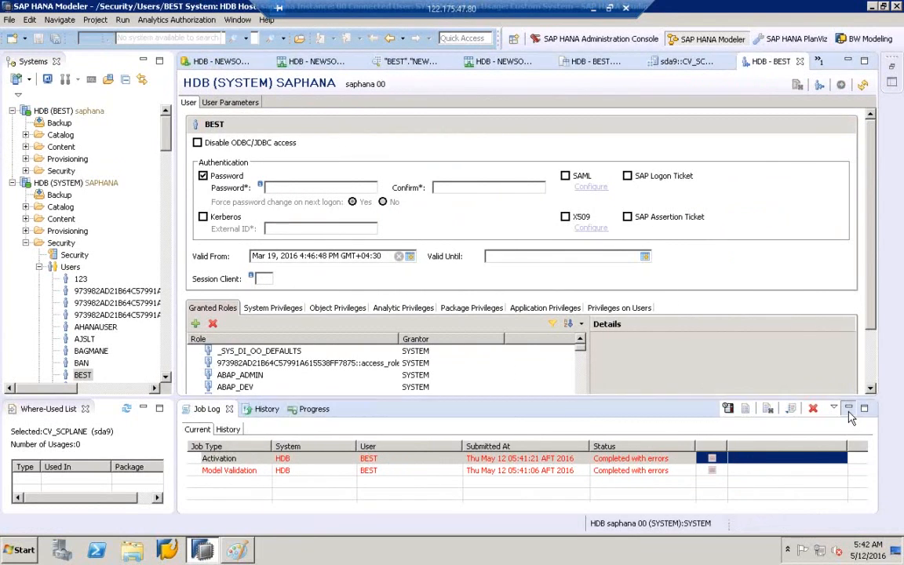
pyautogui.click(848, 408)
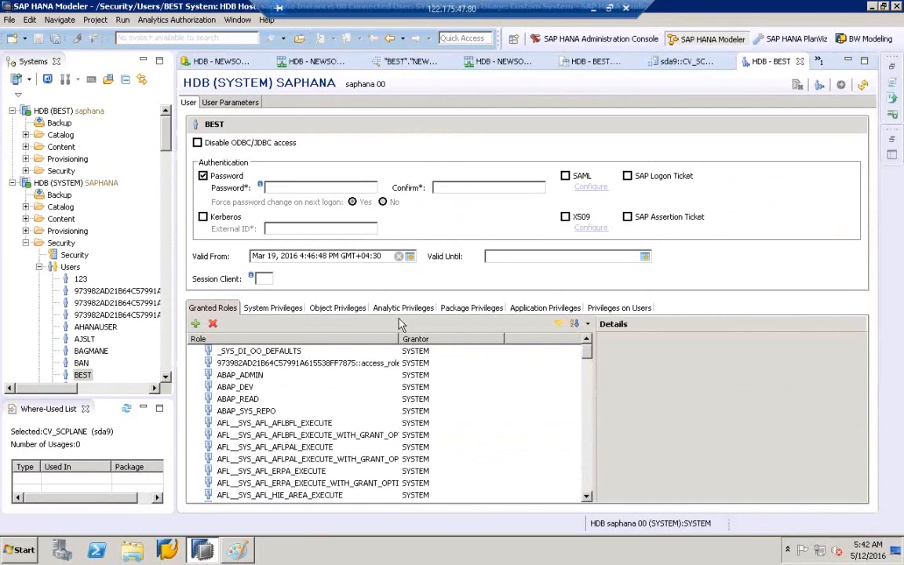
# - Add the SFLIGHT (SFLIGHT) table to the BEST user's object privileges, searching the catalog for SFLIGHT
pyautogui.click(332, 314)
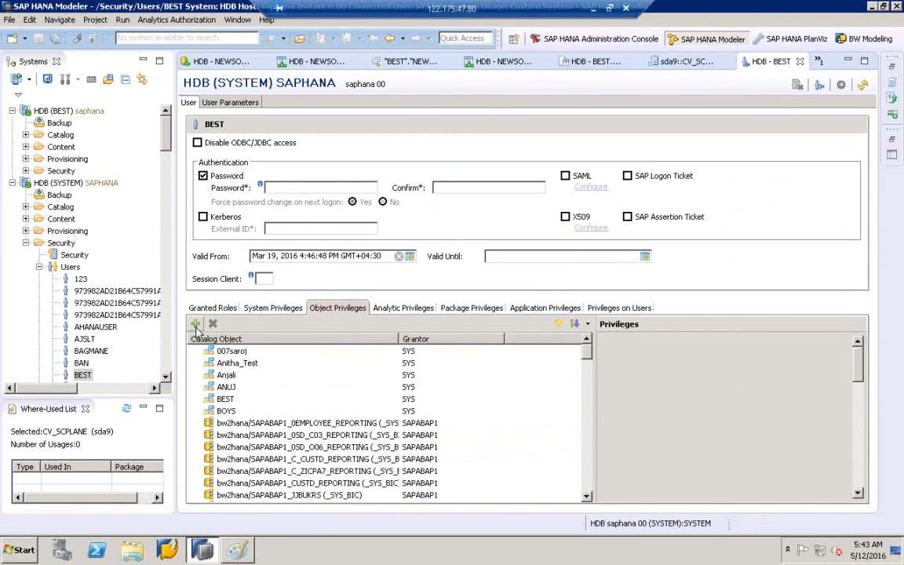
pyautogui.click(196, 325)
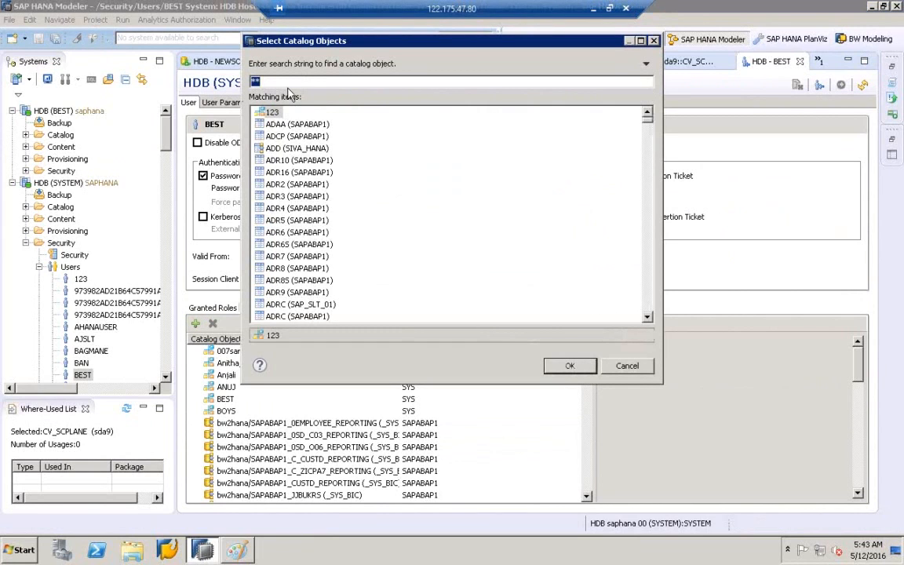
pyautogui.press('BackSpace')
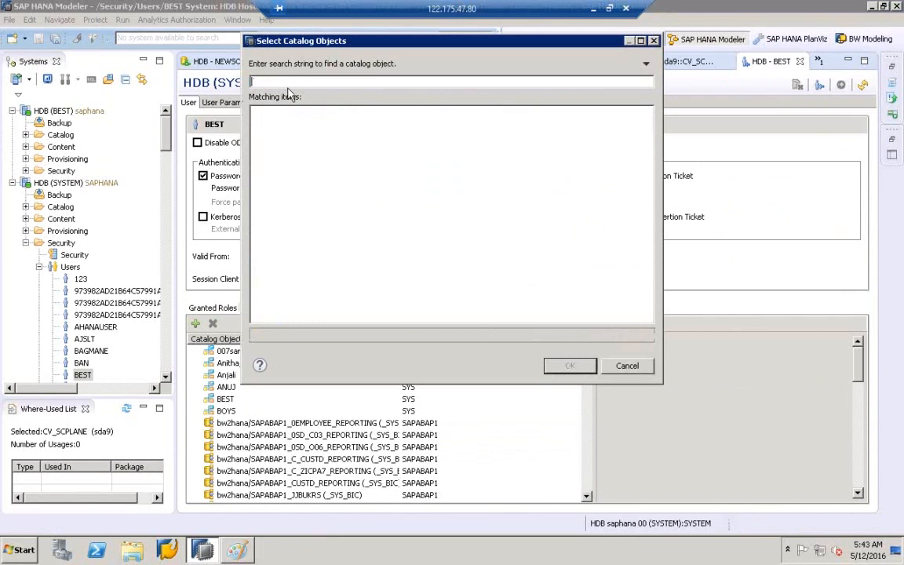
pyautogui.write('SFLIGHT')
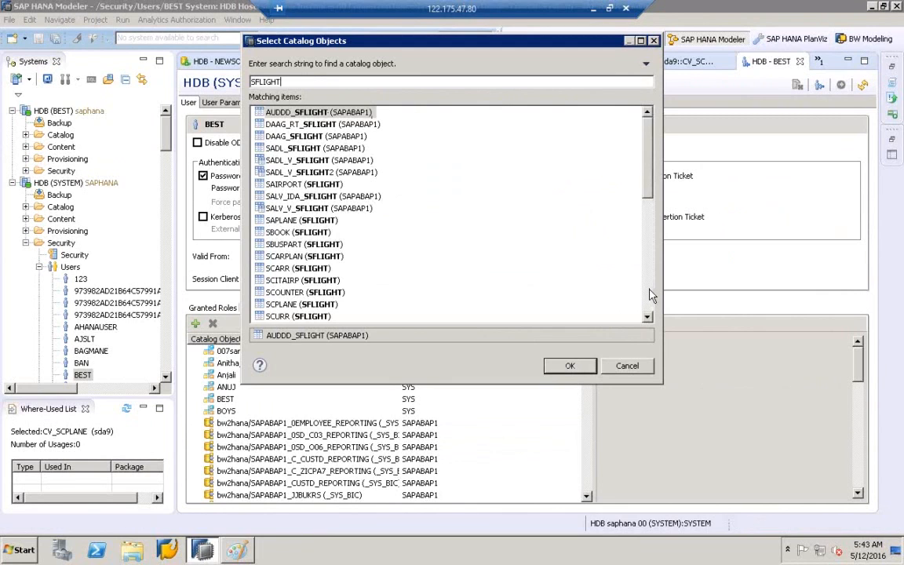
pyautogui.scroll(-8, 650, 294)
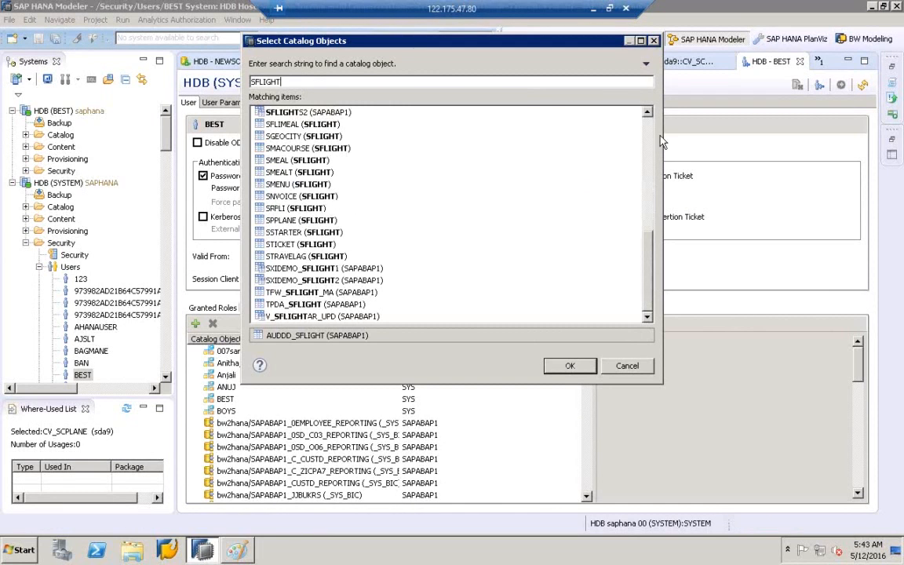
pyautogui.scroll(6, 650, 152)
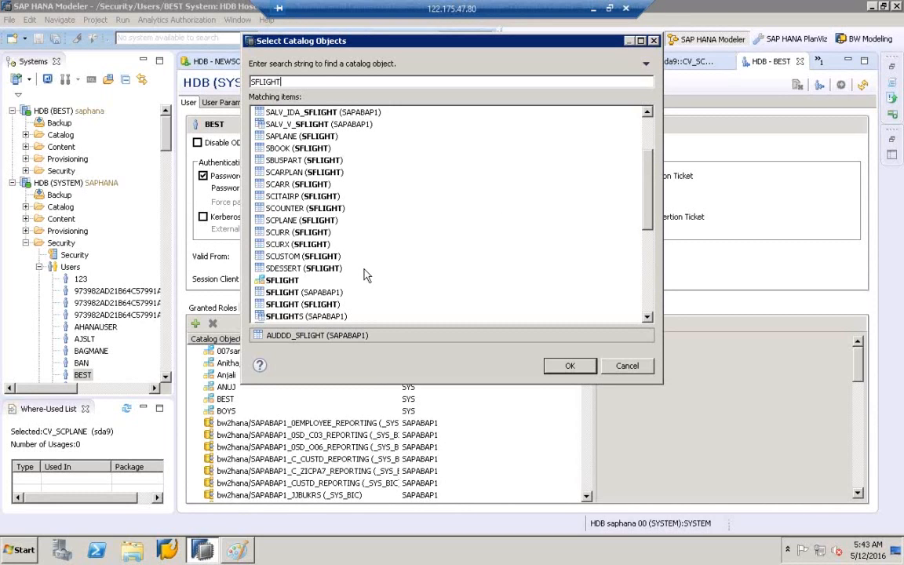
pyautogui.click(285, 293)
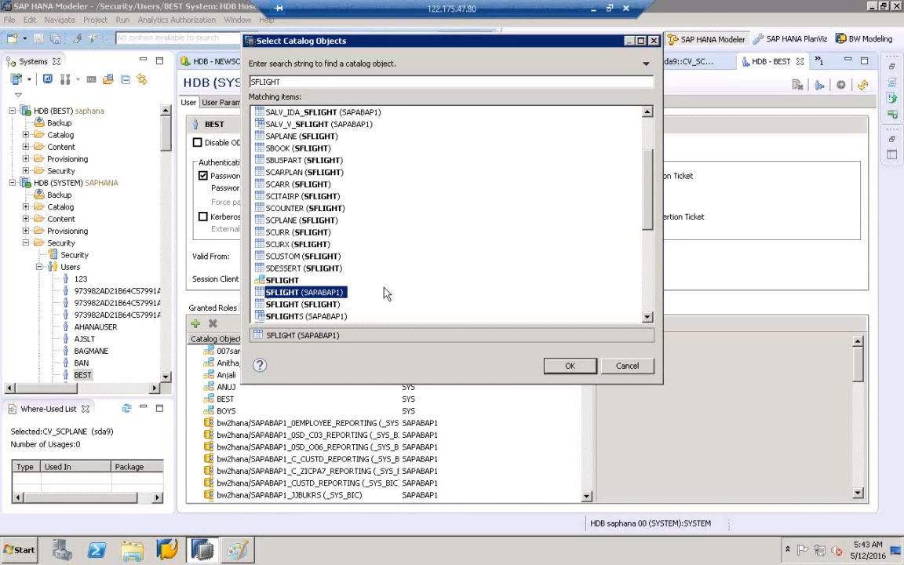
pyautogui.click(325, 306)
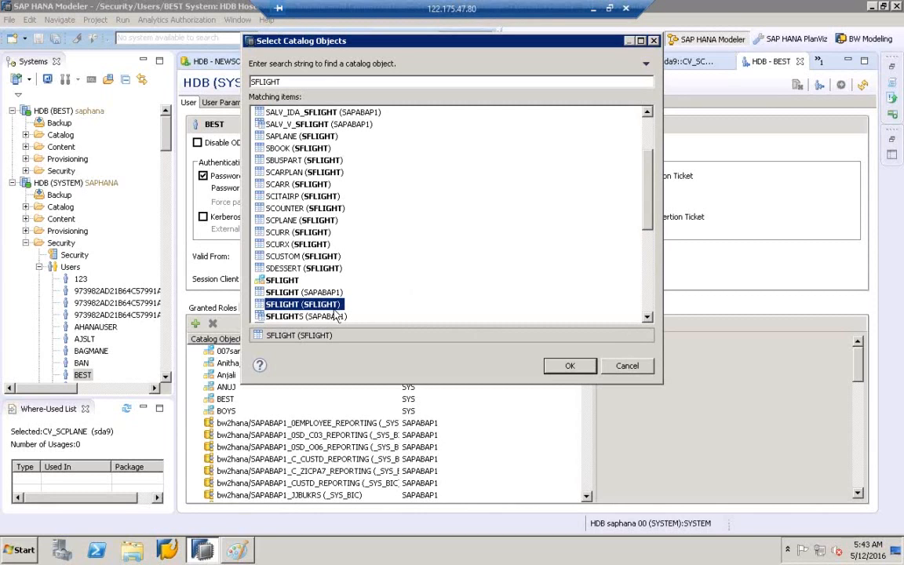
pyautogui.click(588, 365)
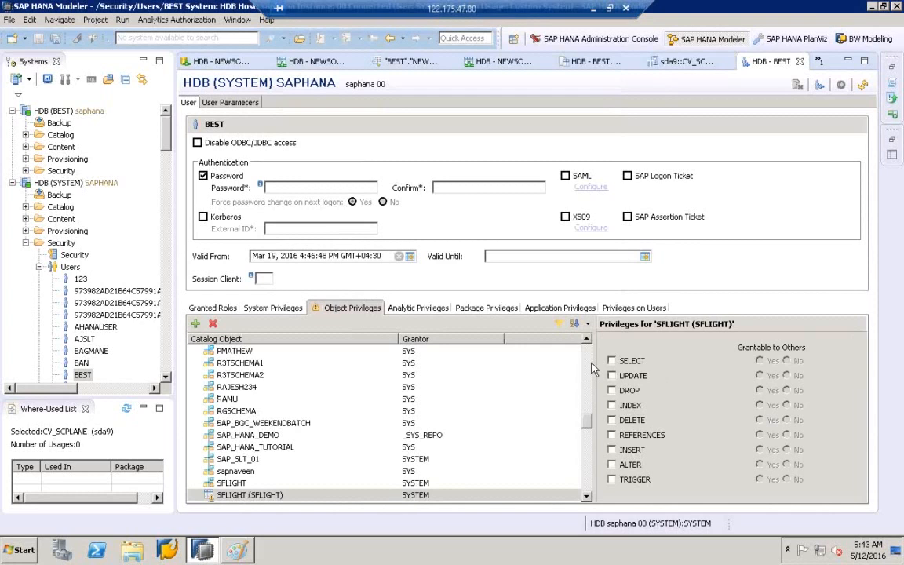
# - Grant the SELECT and INSERT privileges on SFLIGHT (SFLIGHT) to the BEST user and save the change
pyautogui.click(612, 362)
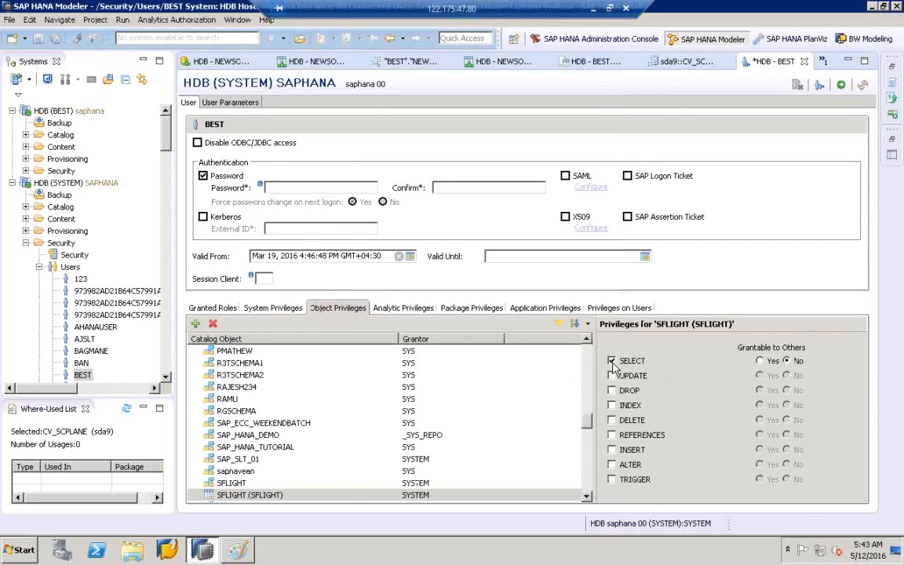
pyautogui.click(612, 449)
pyautogui.hotkey('ctrl', 's')
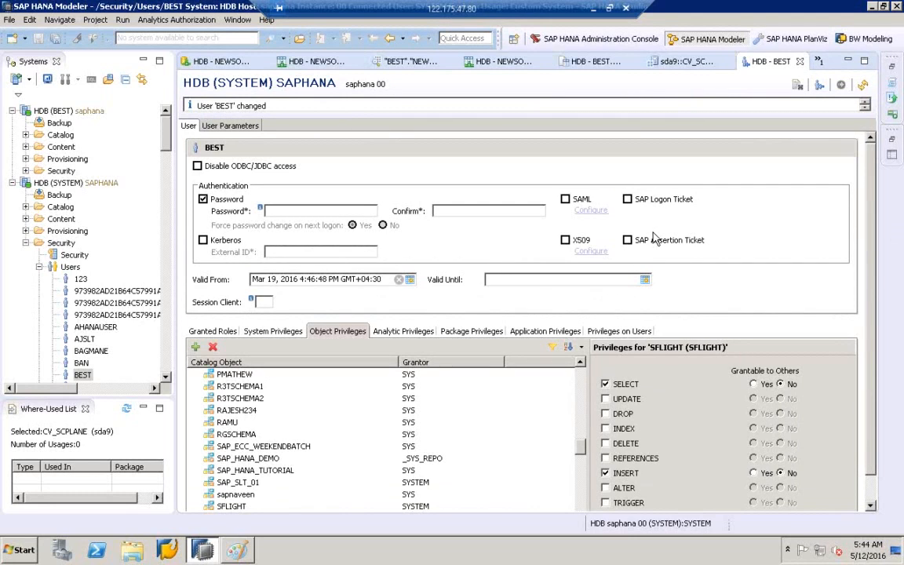
# - Collapse the HDB (SYSTEM) tree and return to the open sda9::CV_SCPLANE calculation view
pyautogui.moveTo(173, 190); pyautogui.dragTo(267, 203)
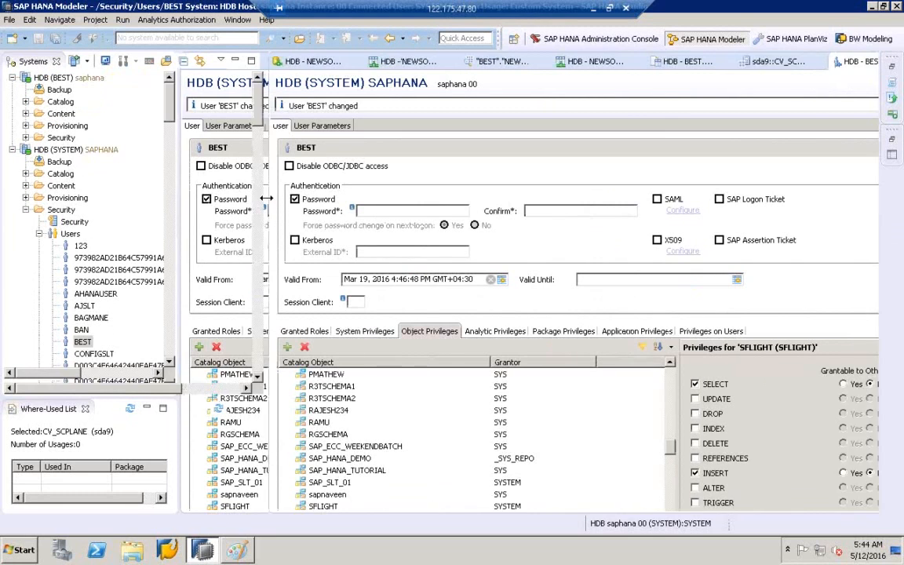
pyautogui.click(40, 234)
pyautogui.click(26, 210)
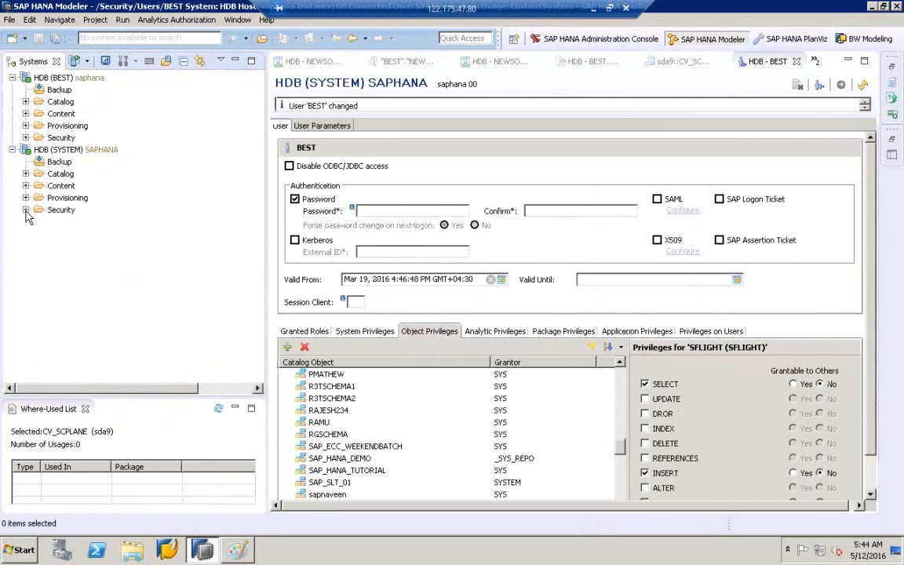
pyautogui.click(13, 149)
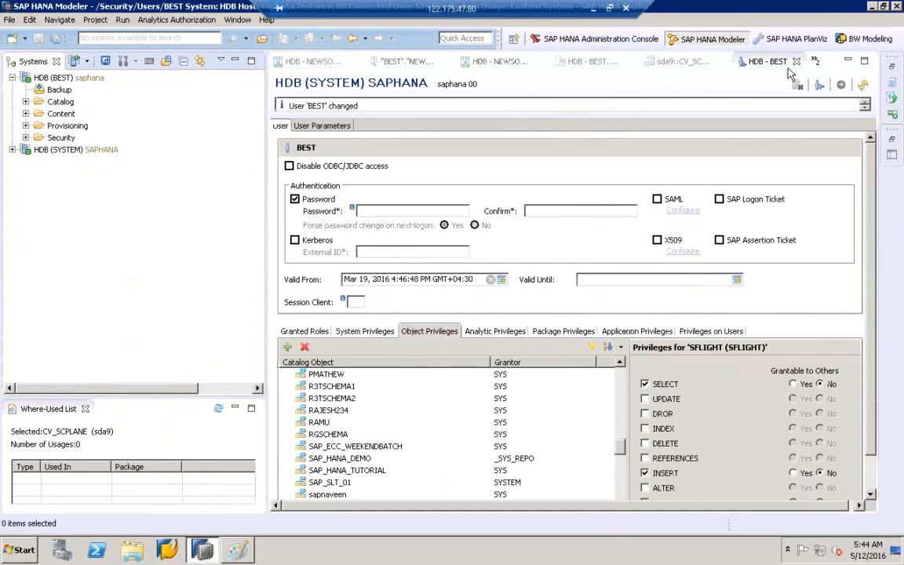
pyautogui.click(816, 62)
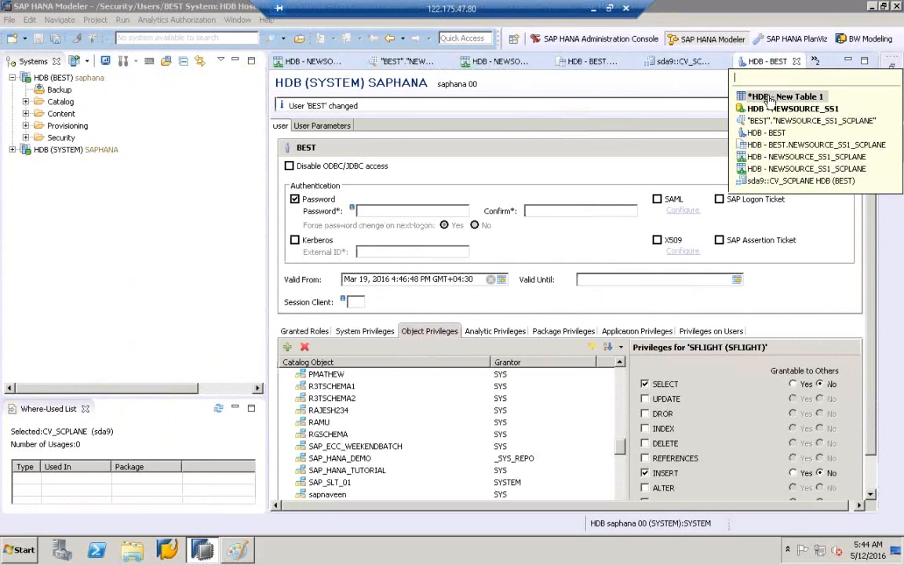
pyautogui.click(752, 180)
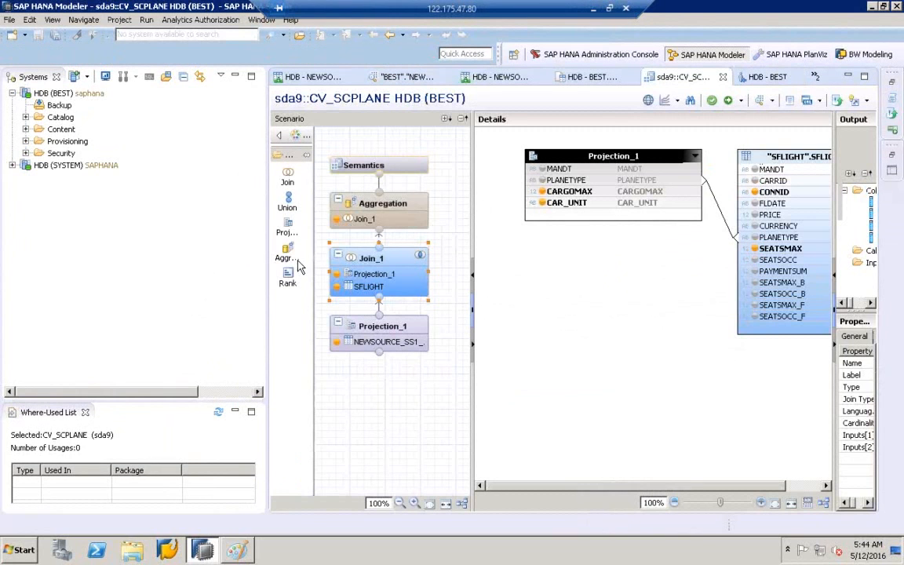
pyautogui.moveTo(267, 263); pyautogui.dragTo(162, 241)
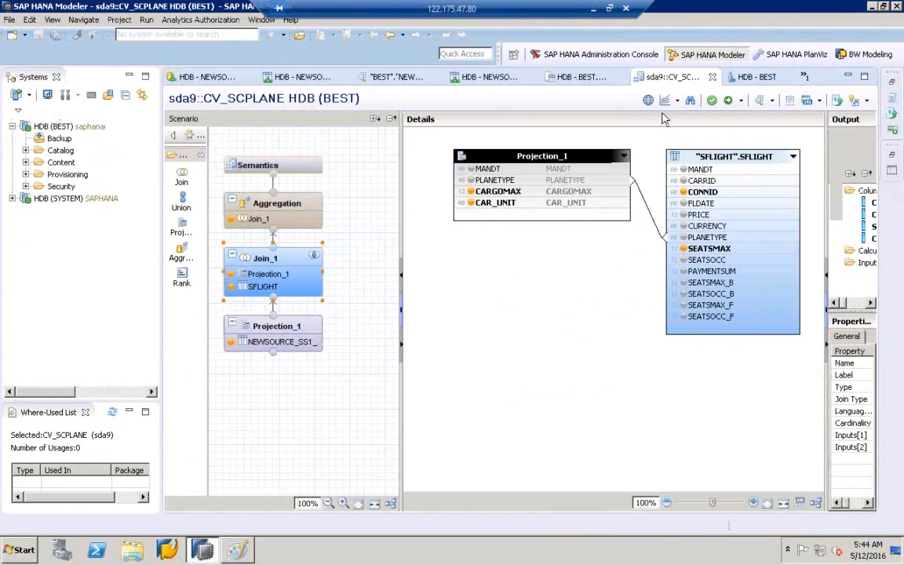
# - Locate the CV_SCPLANE calculation view in the sda9 content package of HDB (BEST)
pyautogui.click(26, 148)
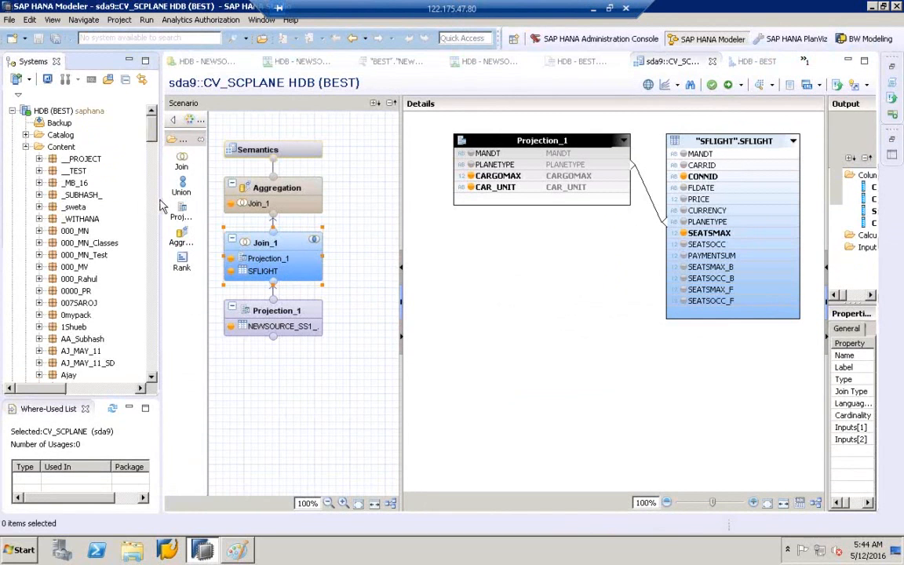
pyautogui.moveTo(160, 182); pyautogui.dragTo(269, 329)
pyautogui.scroll(-10, 267, 367)
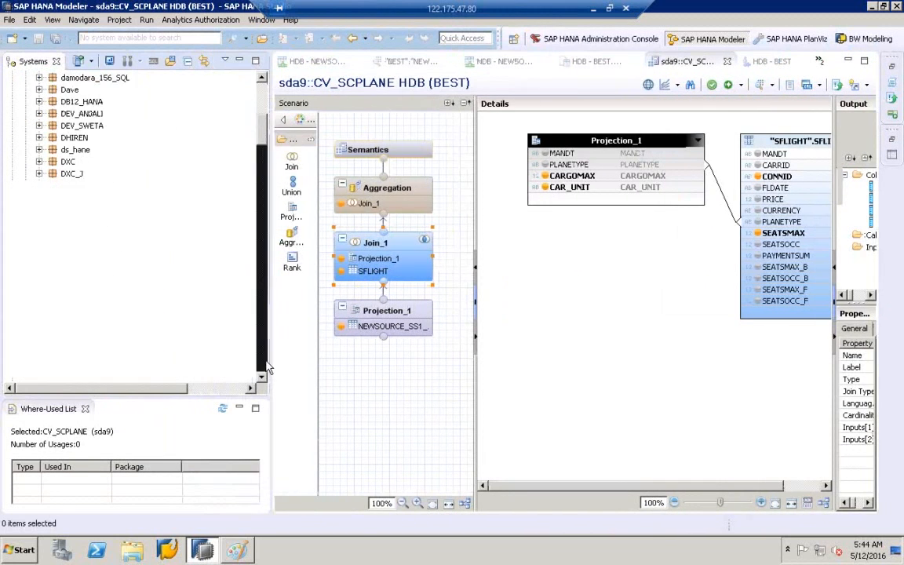
pyautogui.click(78, 222)
pyautogui.write('sda')
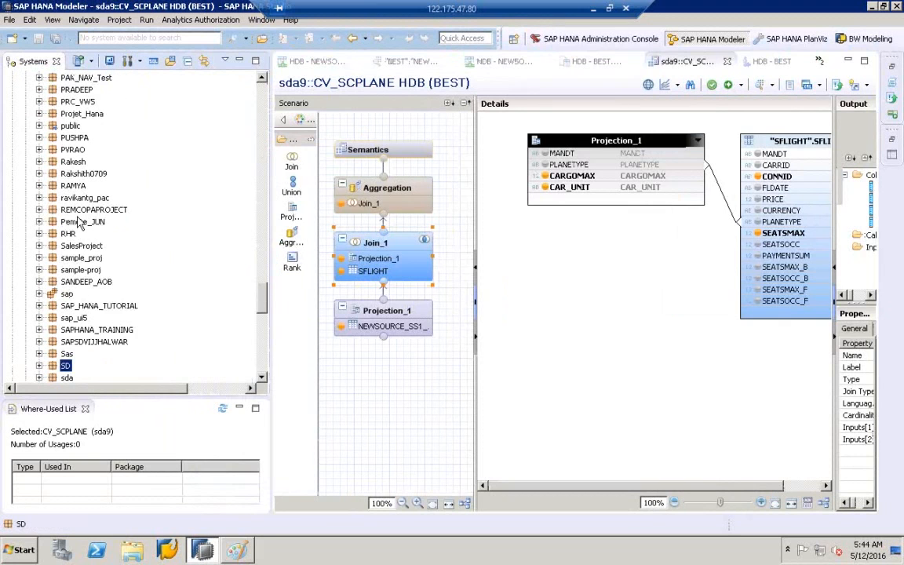
pyautogui.click(260, 378)
pyautogui.scroll(-5, 260, 380)
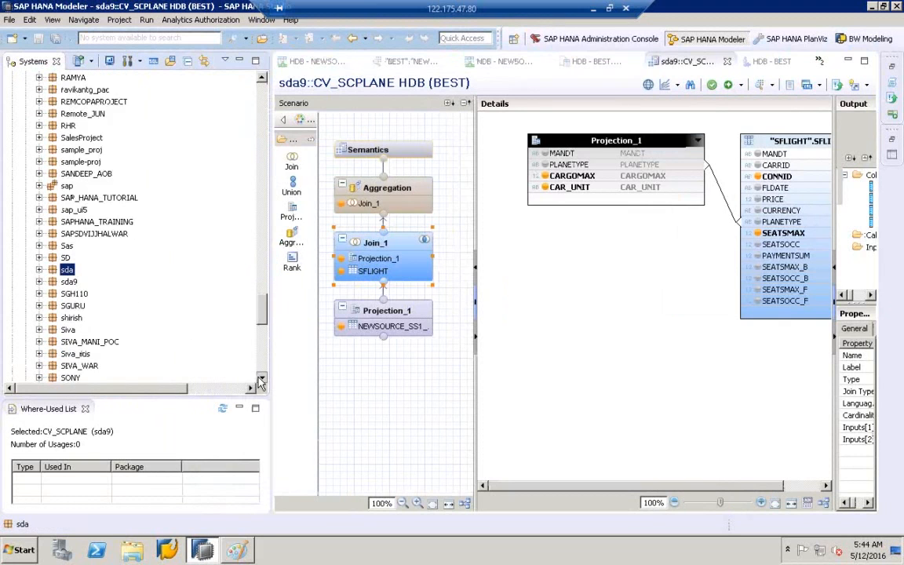
pyautogui.click(69, 174)
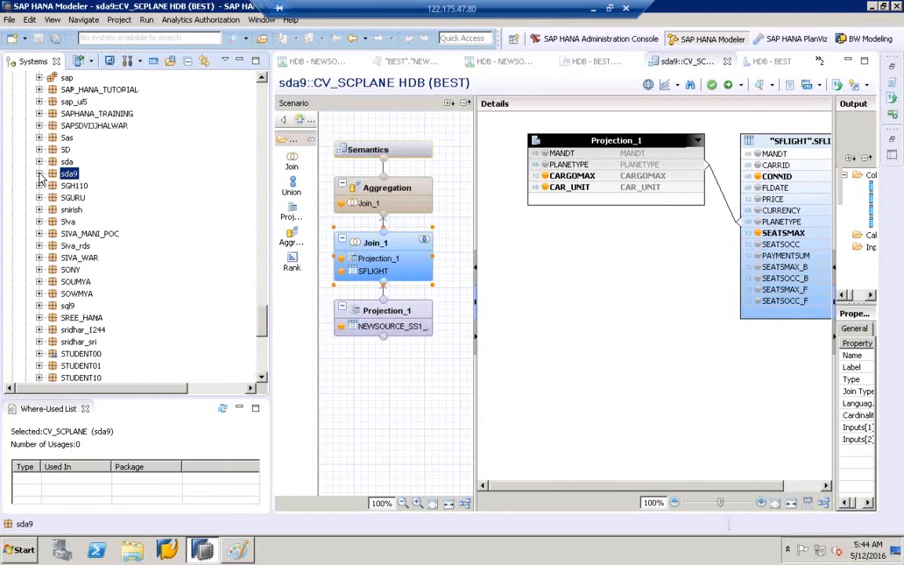
pyautogui.click(39, 173)
pyautogui.click(52, 197)
pyautogui.click(108, 209)
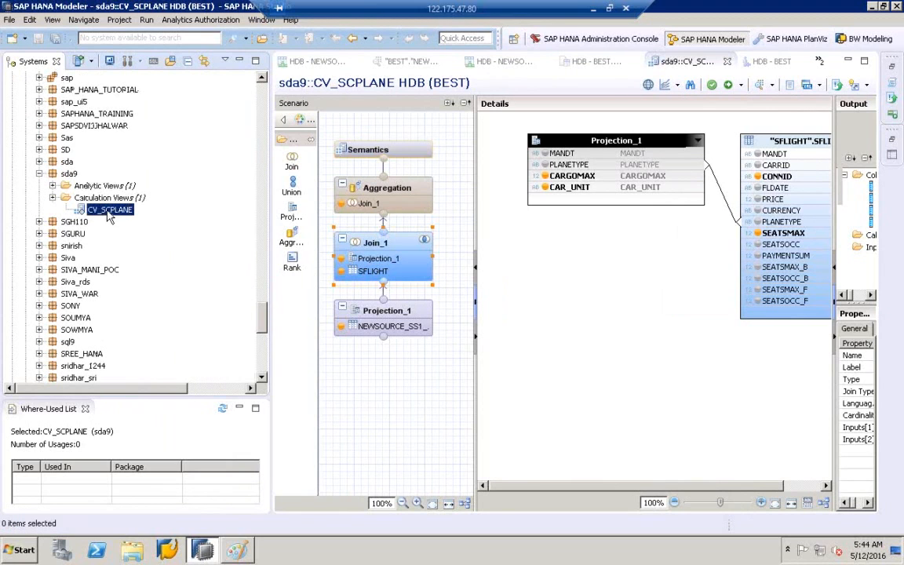
# - Validate the CV_SCPLANE calculation view and try to activate it, assigning it to the open change HDB//8266
pyautogui.click(715, 102)
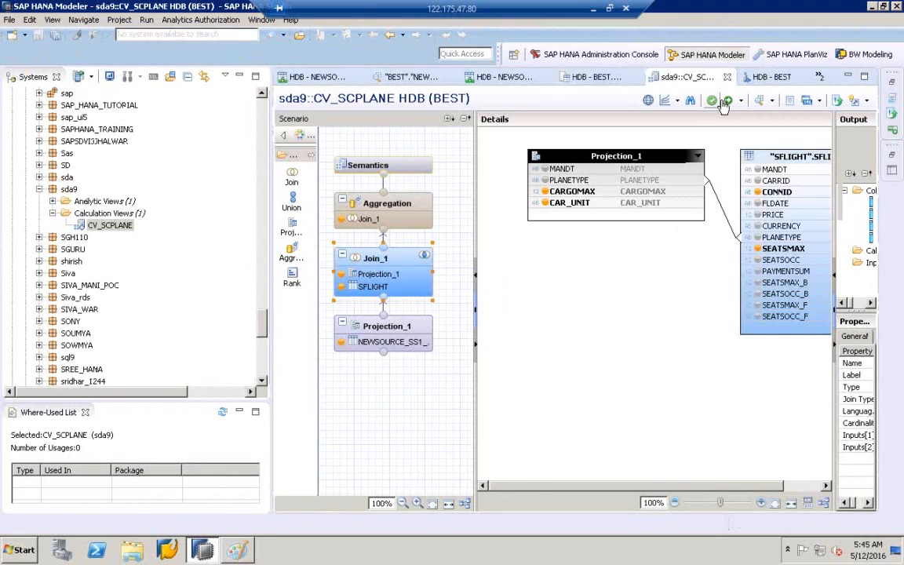
pyautogui.click(728, 102)
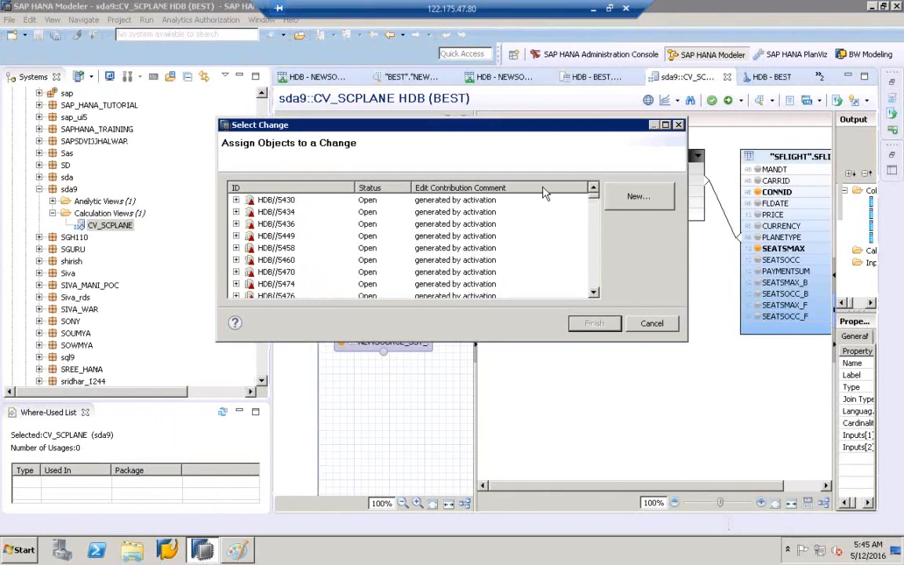
pyautogui.click(594, 293)
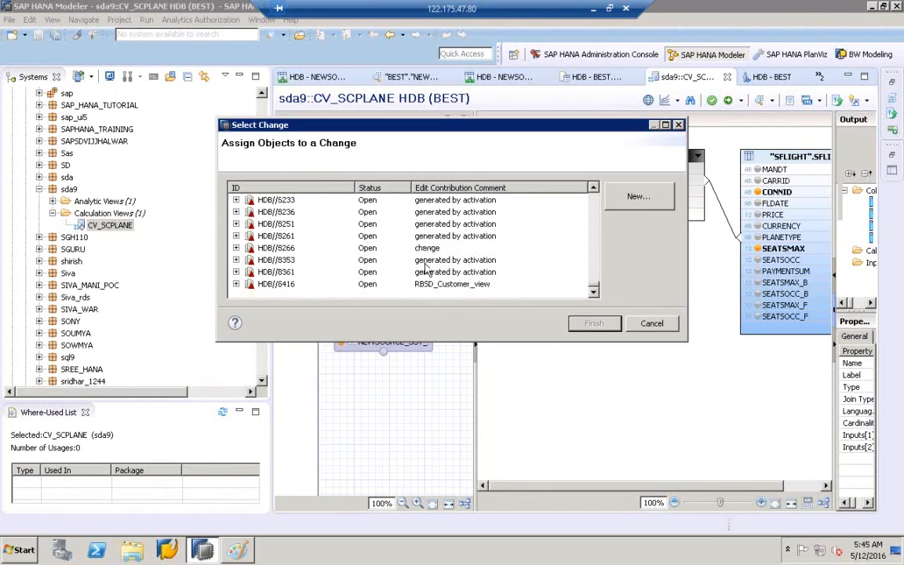
pyautogui.click(393, 248)
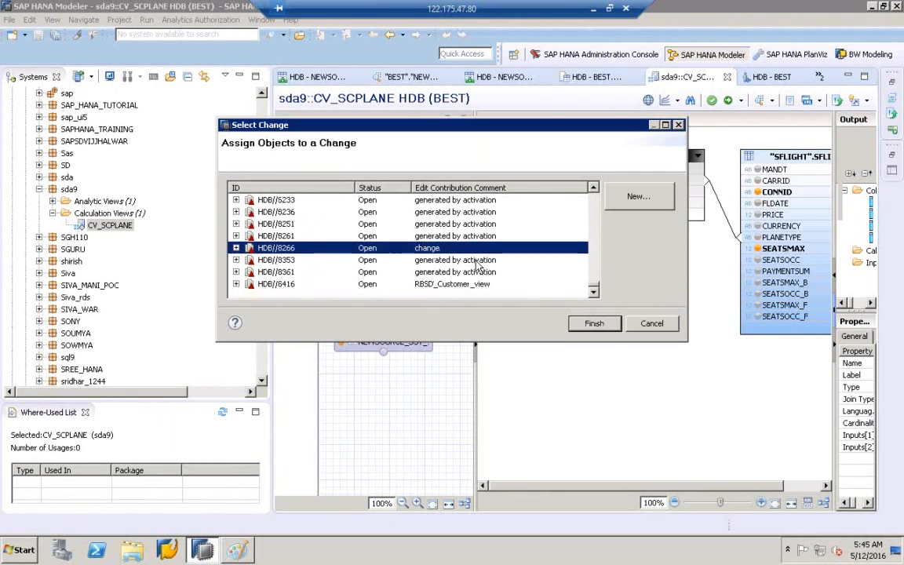
pyautogui.click(594, 323)
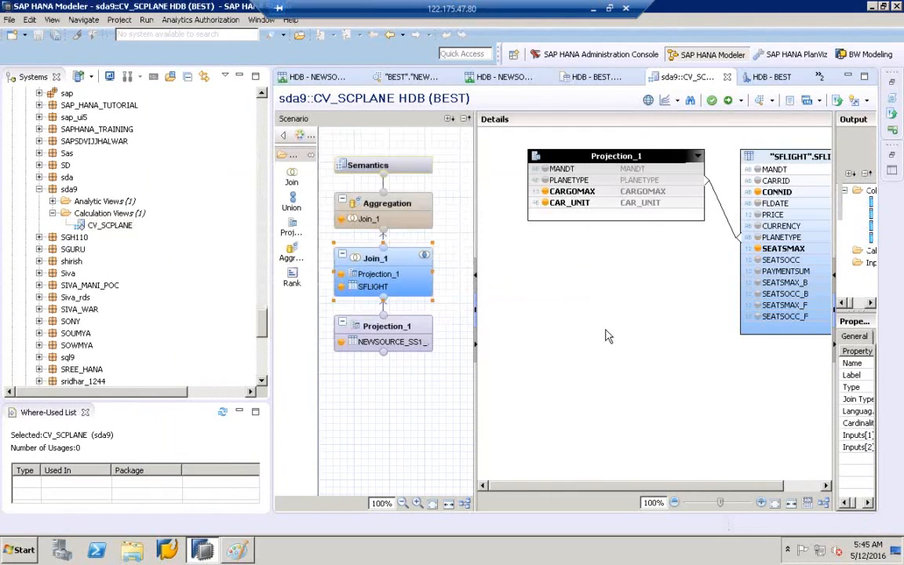
# - Try to activate CV_SCPLANE again, assigning it to the open change HDB//5434
pyautogui.click(729, 102)
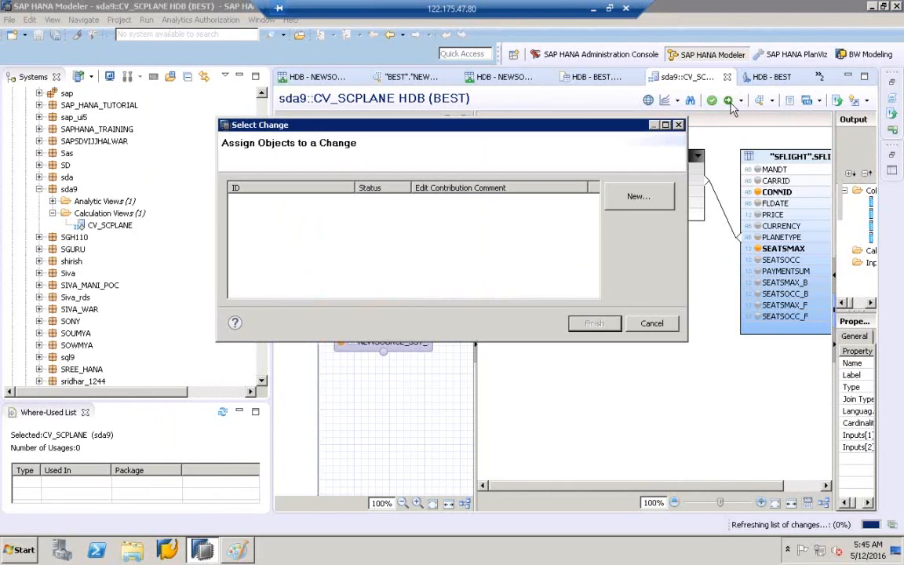
pyautogui.click(463, 200)
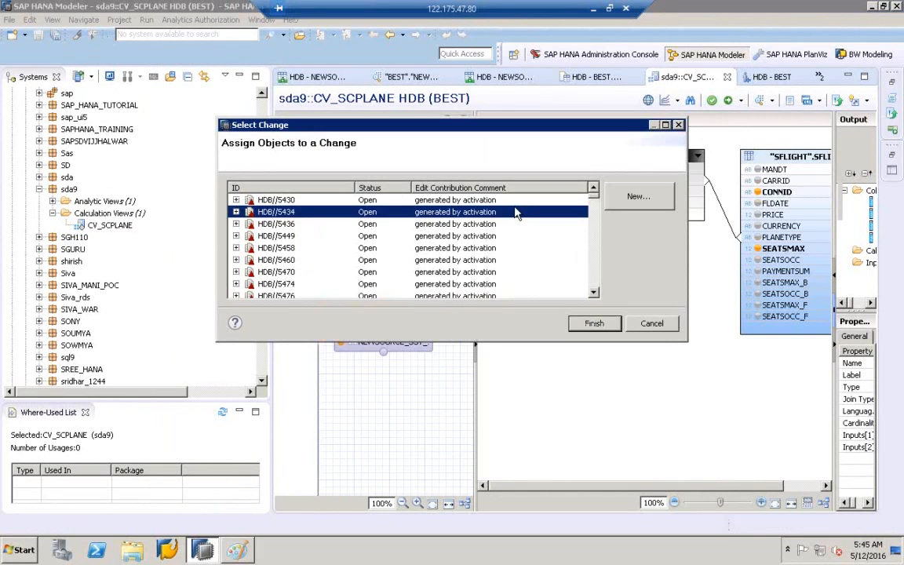
pyautogui.click(595, 324)
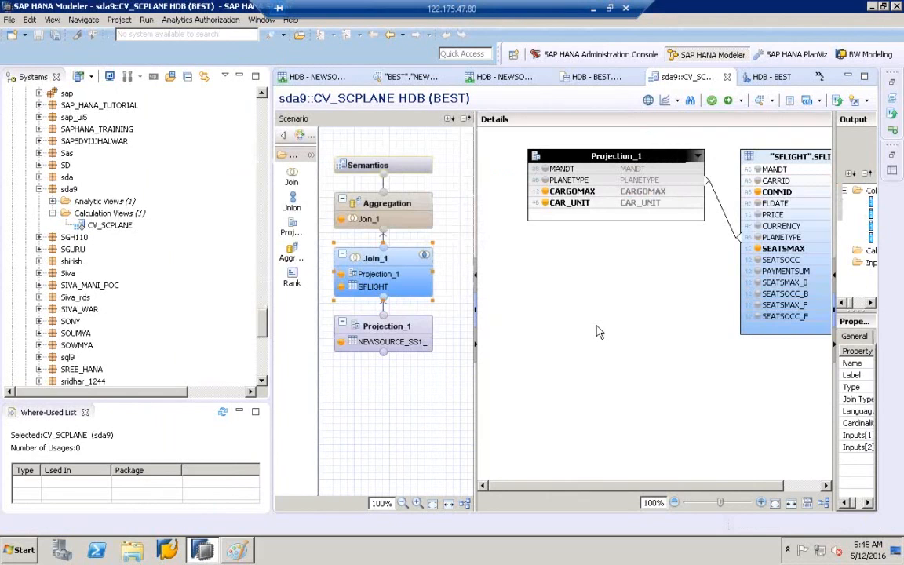
# - Restore the job log and open the error entry in the latest activation job's details
pyautogui.click(897, 86)
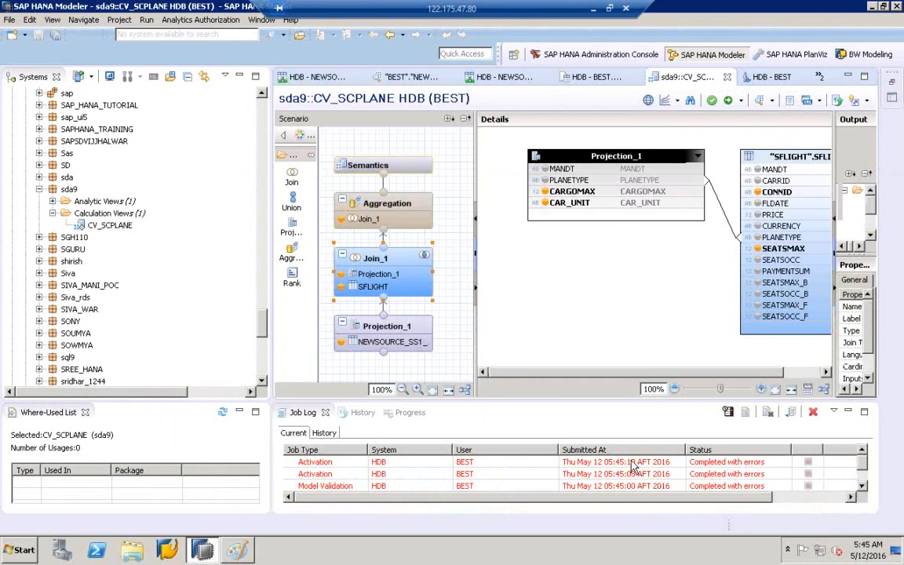
pyautogui.click(608, 463)
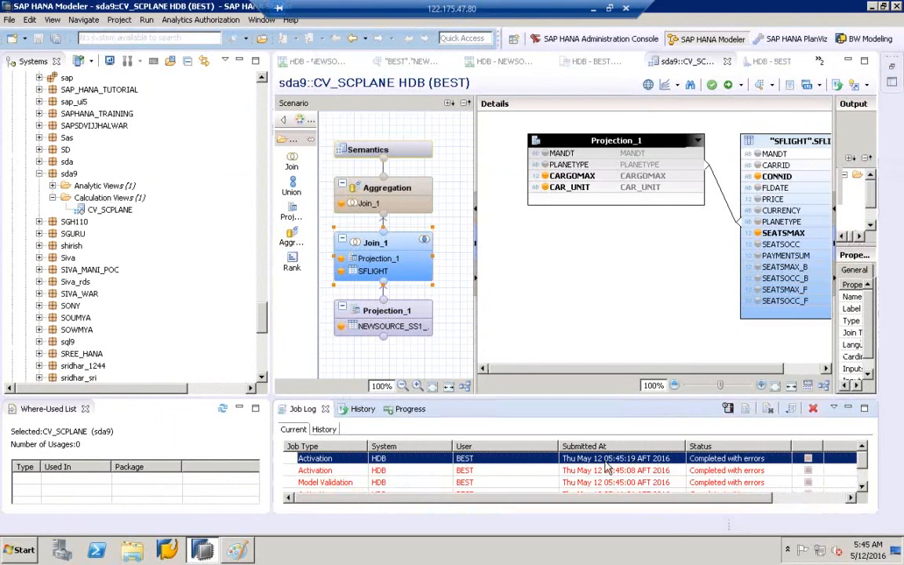
pyautogui.doubleClick(609, 463)
pyautogui.click(584, 226)
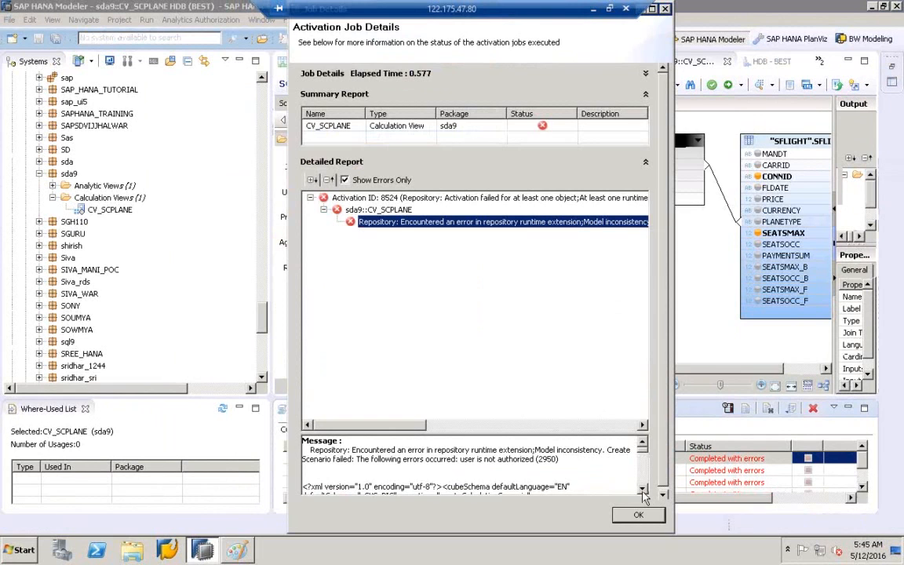
# - Enlarge the job details and examine the full error message, including its NEWSOURCE_SS1_SCPLANE and SFLIGHT data sources, before closing them
pyautogui.doubleClick(590, 11)
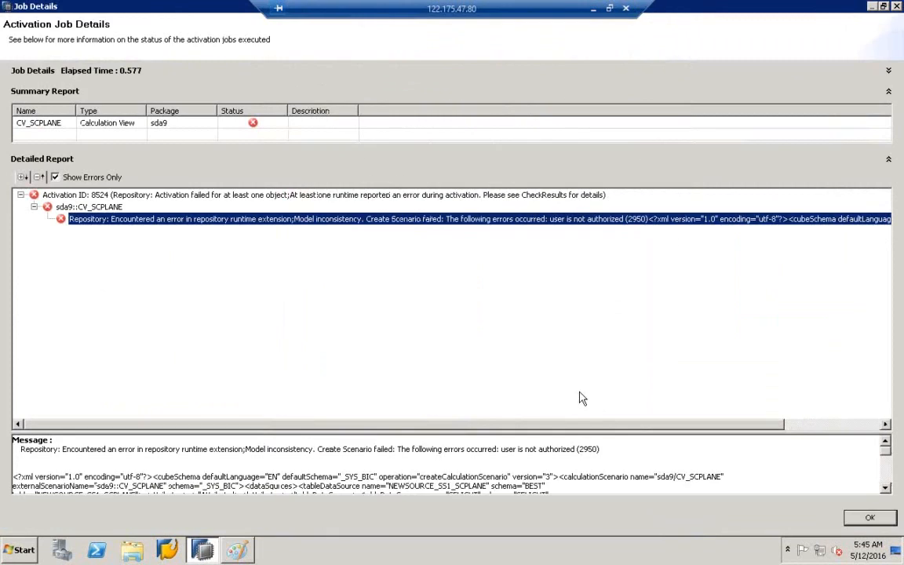
pyautogui.moveTo(556, 431); pyautogui.dragTo(549, 271)
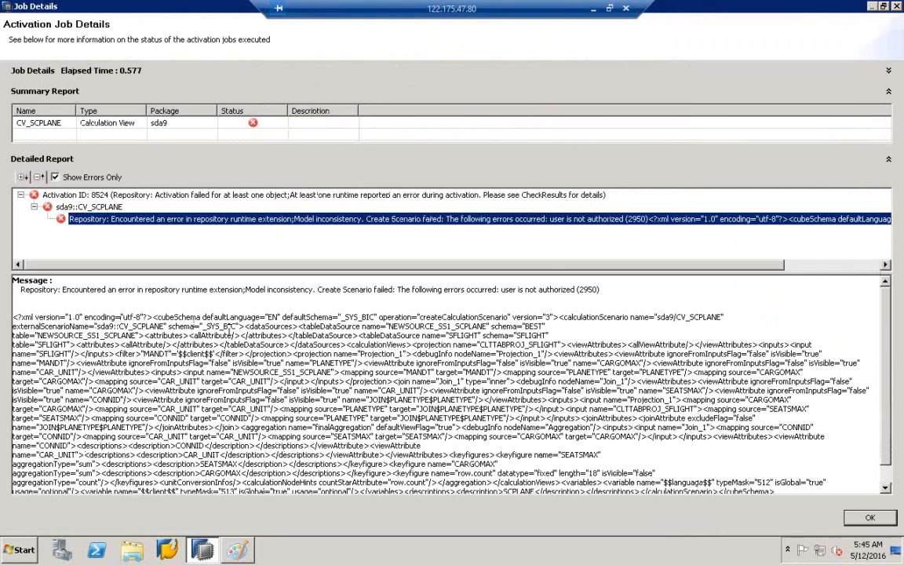
pyautogui.moveTo(207, 326); pyautogui.dragTo(548, 326)
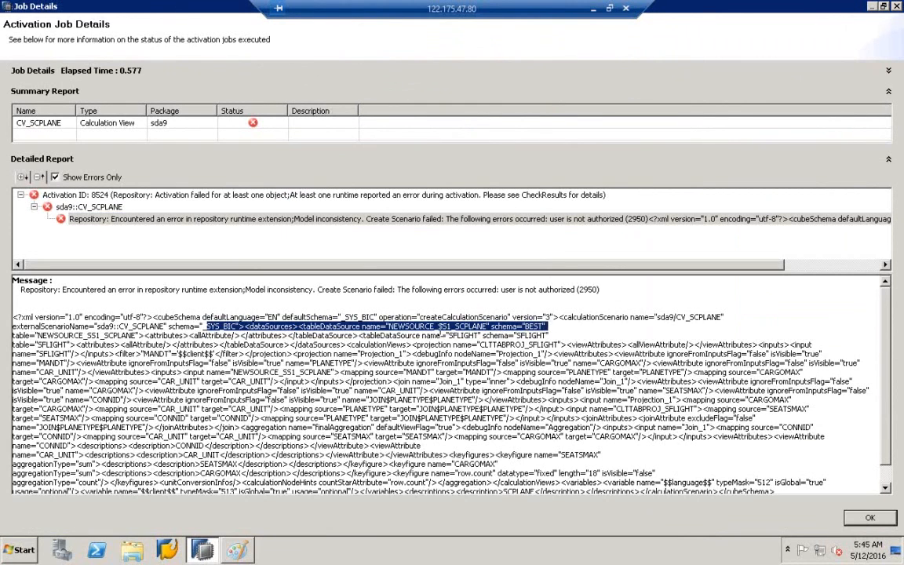
pyautogui.moveTo(437, 335); pyautogui.dragTo(553, 335)
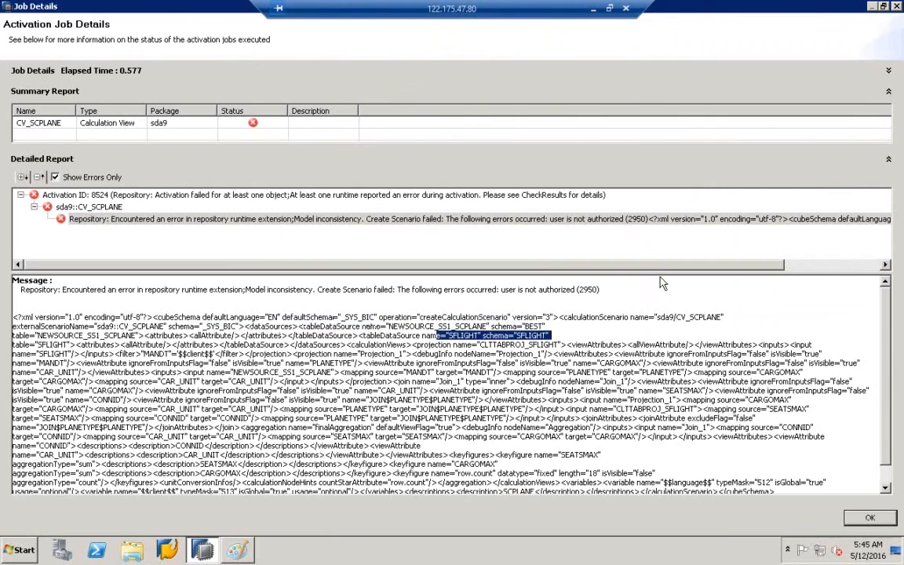
pyautogui.moveTo(664, 266); pyautogui.dragTo(823, 265)
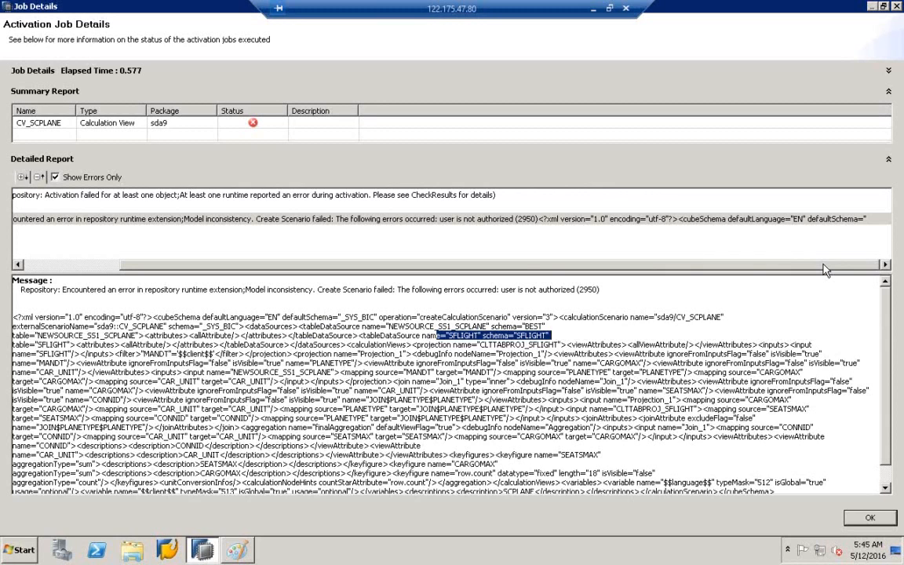
pyautogui.moveTo(824, 267); pyautogui.dragTo(547, 266)
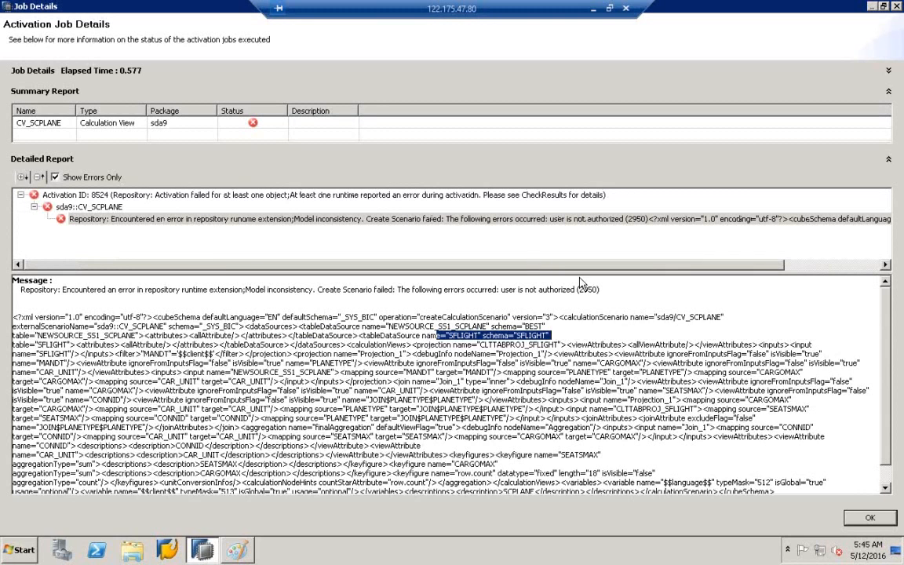
pyautogui.click(874, 519)
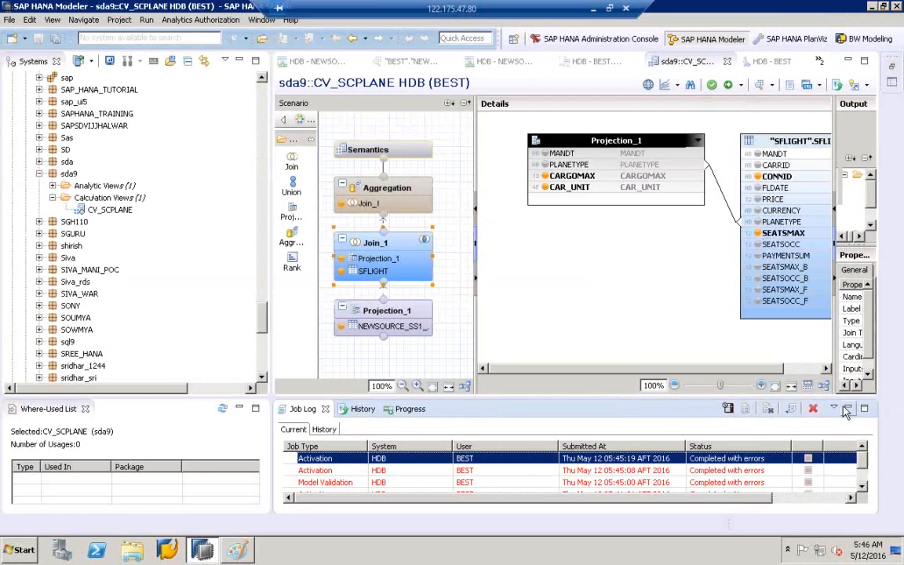
# - Minimize the job log and collapse the sda9 package and the Content folder of HDB (BEST)
pyautogui.click(847, 409)
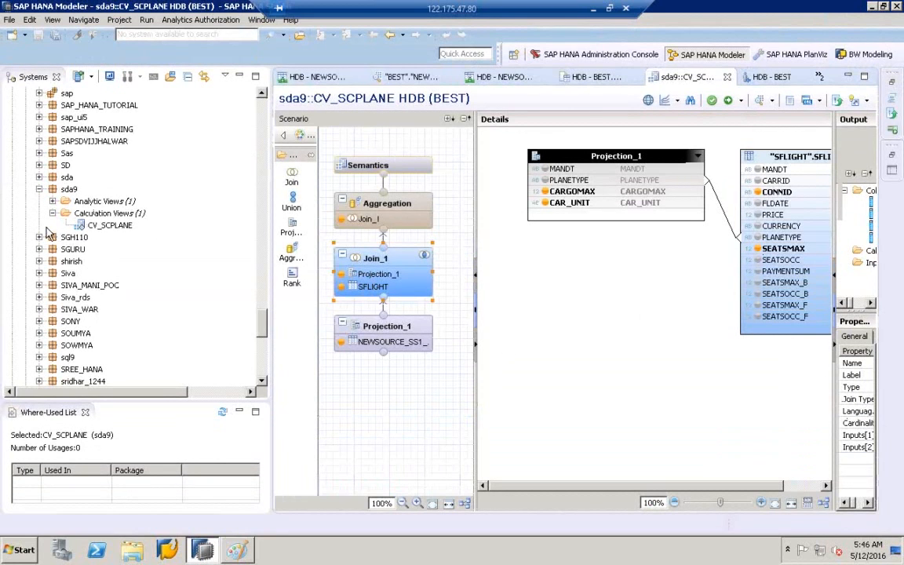
pyautogui.click(39, 174)
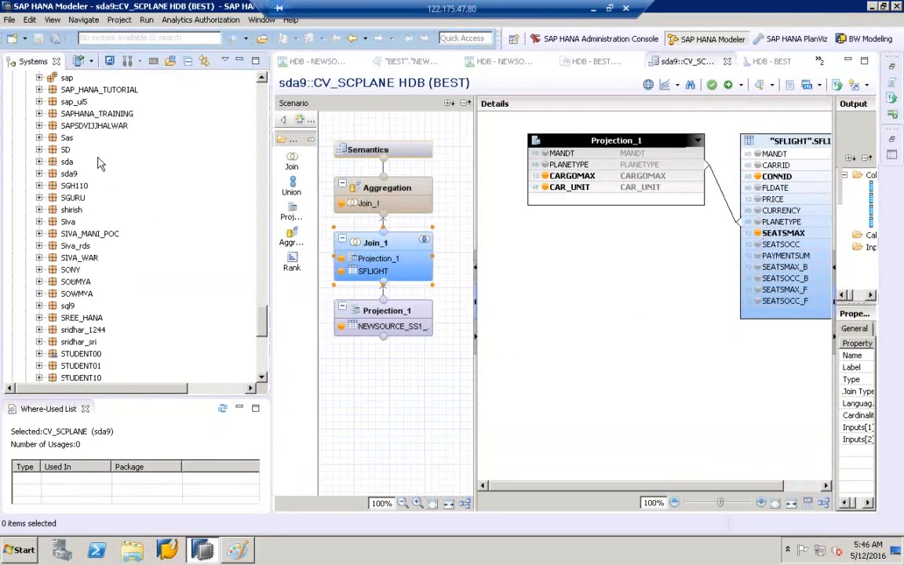
pyautogui.moveTo(261, 323); pyautogui.dragTo(260, 84)
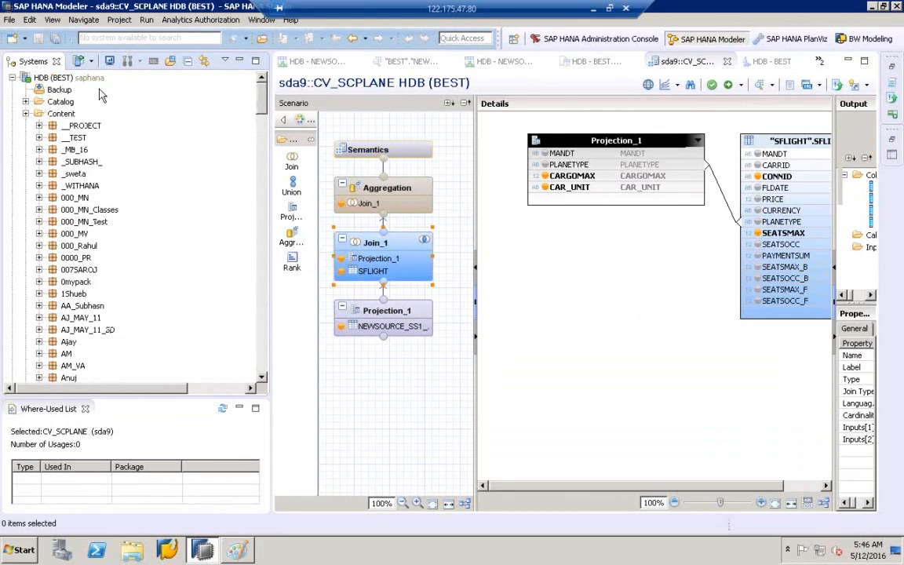
pyautogui.click(26, 113)
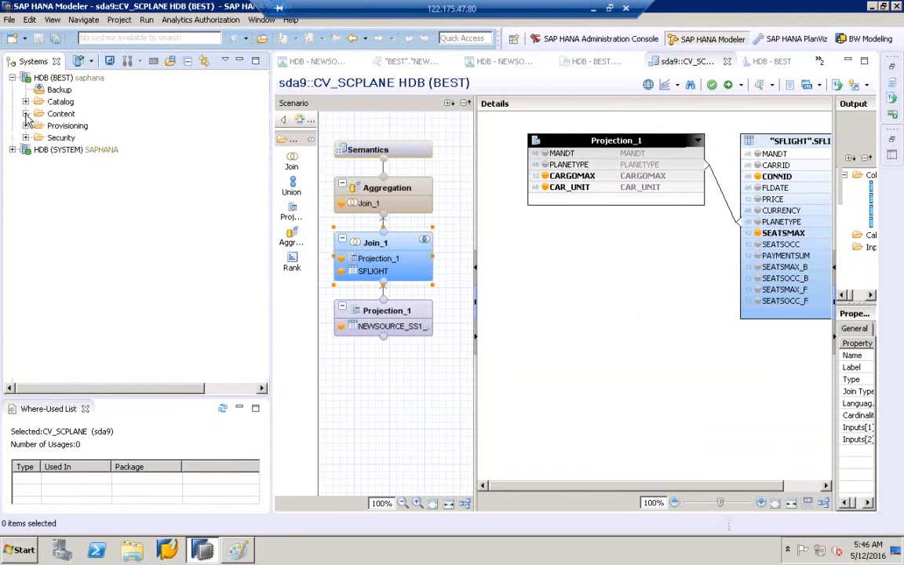
# - Open the BEST user from the security users of the HDB (SYSTEM) connection
pyautogui.click(13, 150)
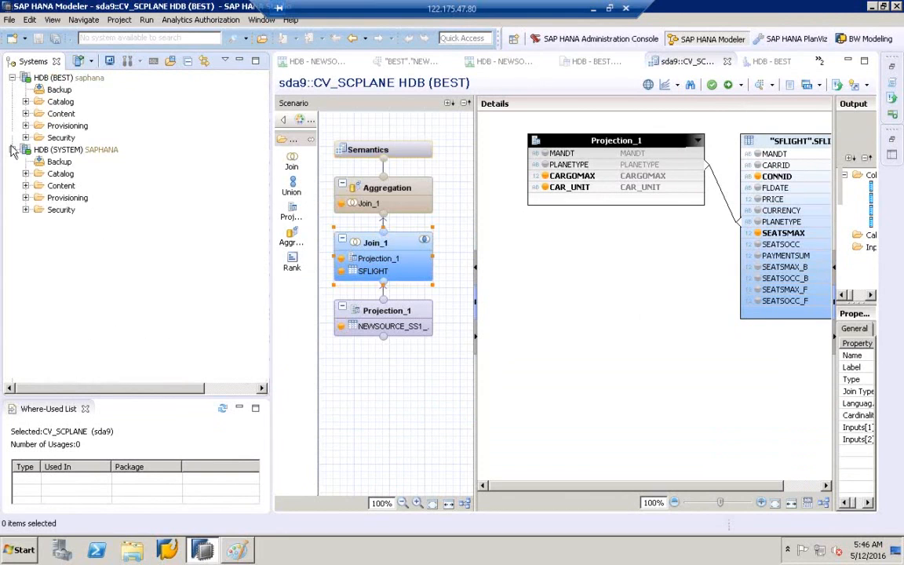
pyautogui.click(47, 184)
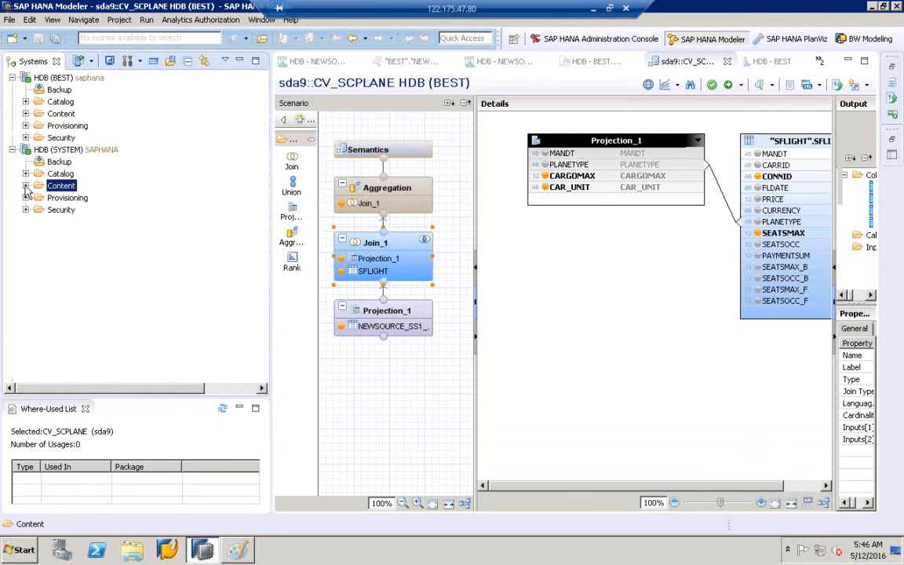
pyautogui.click(25, 174)
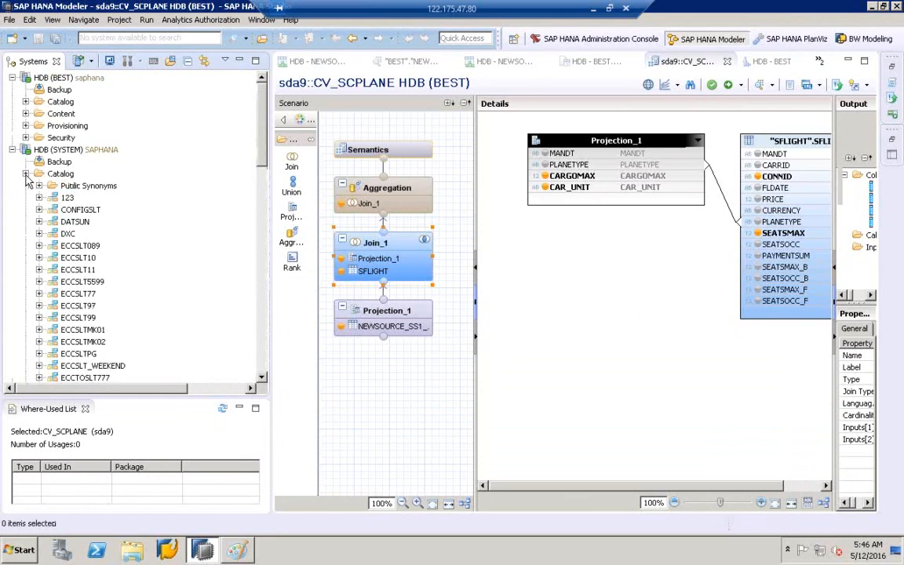
pyautogui.click(25, 174)
pyautogui.click(26, 210)
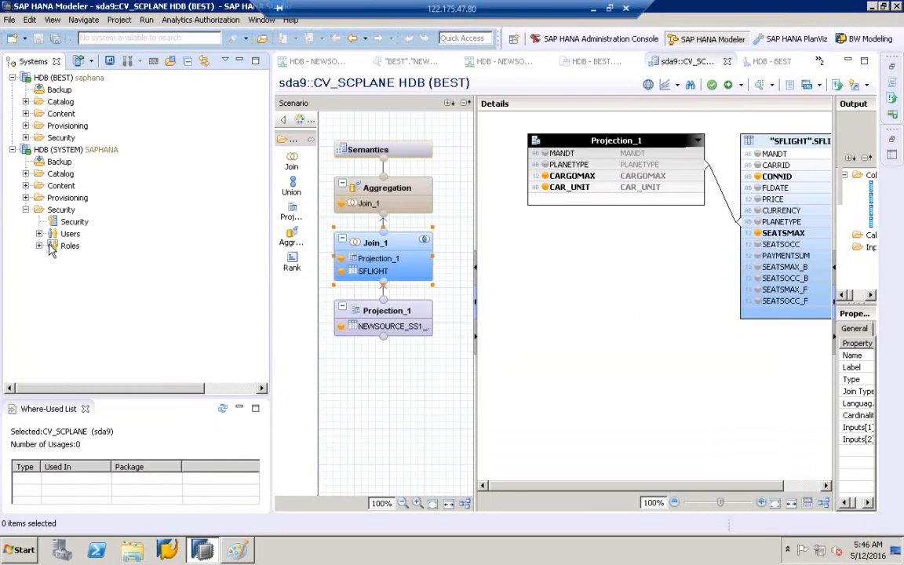
pyautogui.click(39, 246)
pyautogui.click(40, 233)
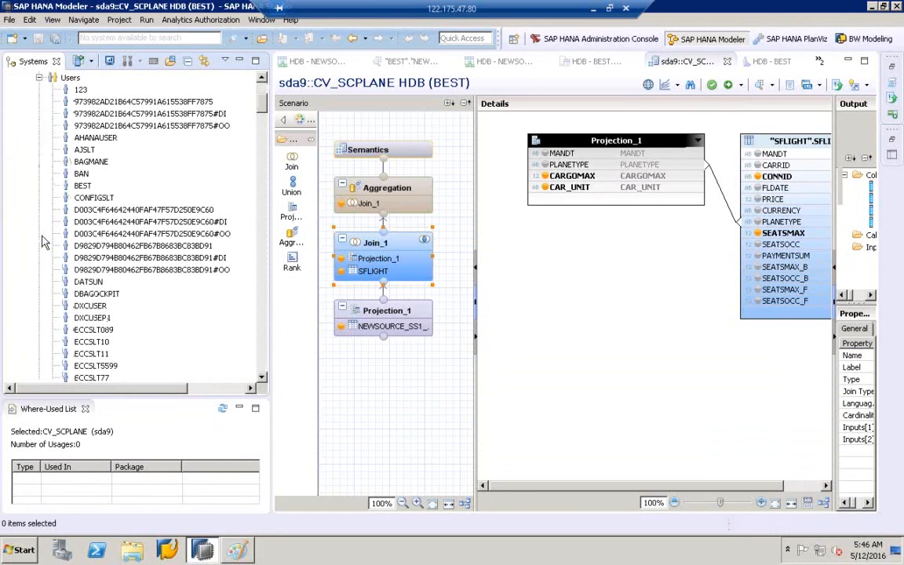
pyautogui.doubleClick(82, 187)
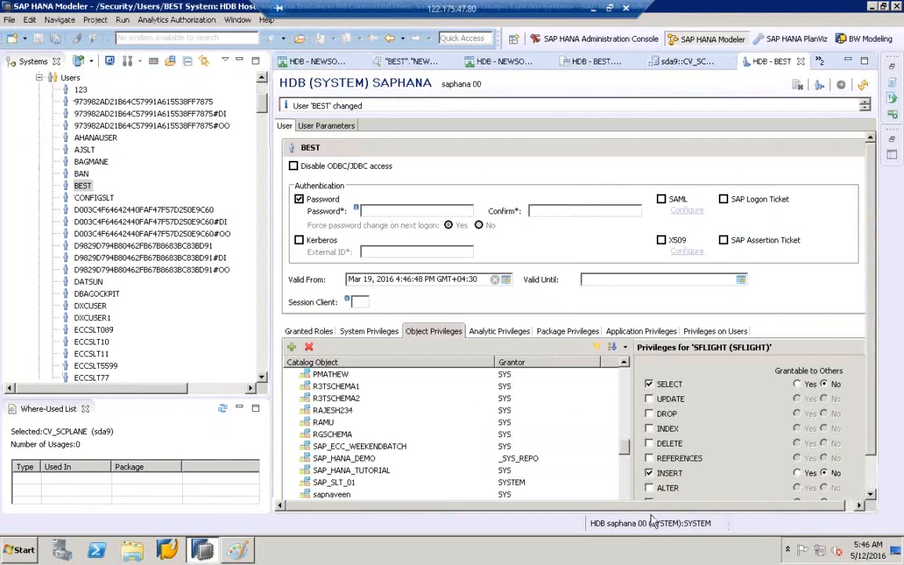
# - Review the privileges granted to the BEST user on the SFLIGHT schema
pyautogui.scroll(1, 628, 444)
pyautogui.moveTo(627, 444)
pyautogui.mouseDown()
pyautogui.moveTo(626, 433)
pyautogui.moveTo(626, 456)
pyautogui.mouseUp()
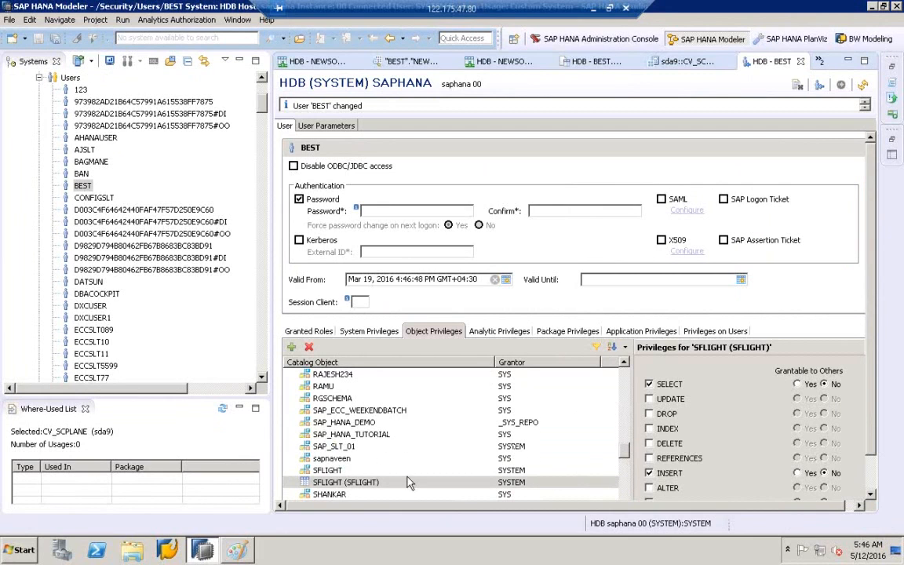
pyautogui.click(328, 470)
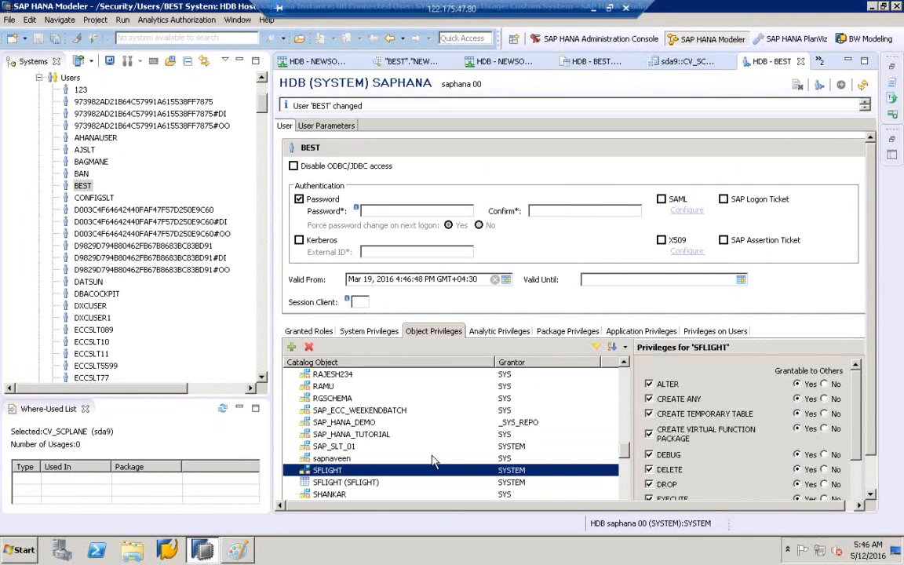
pyautogui.scroll(-1, 870, 438)
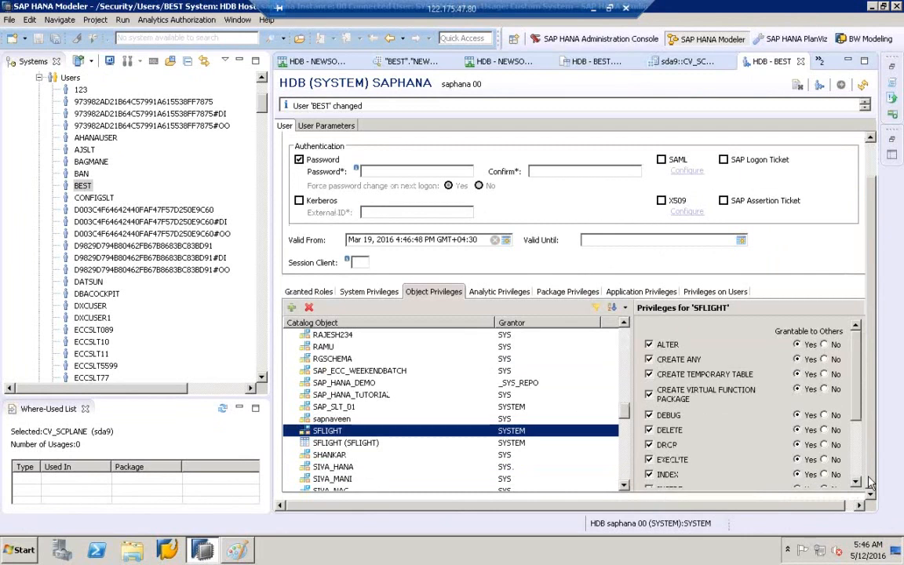
pyautogui.scroll(-2, 855, 464)
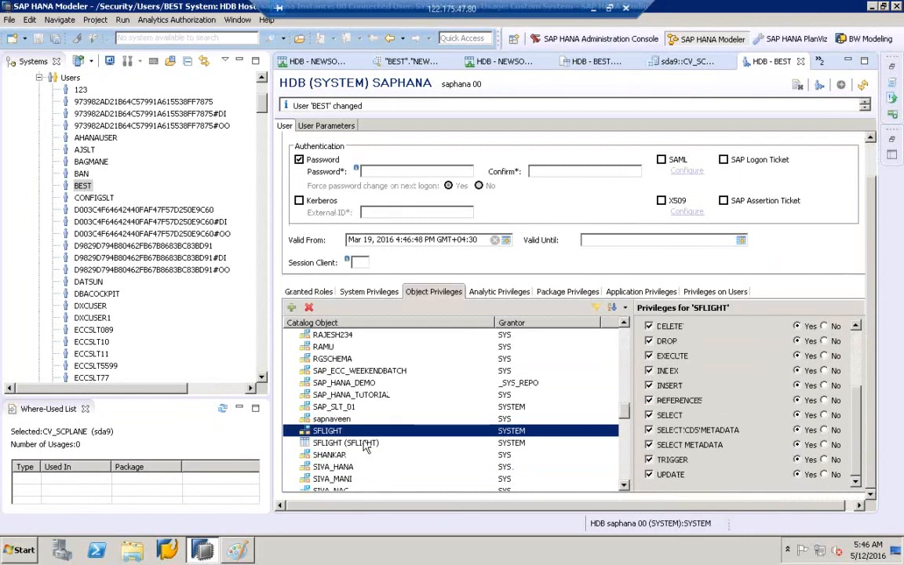
# - Find the sda9 package in the Content folder of HDB (SYSTEM) and expand it to check its contents
pyautogui.moveTo(265, 114); pyautogui.dragTo(241, 78)
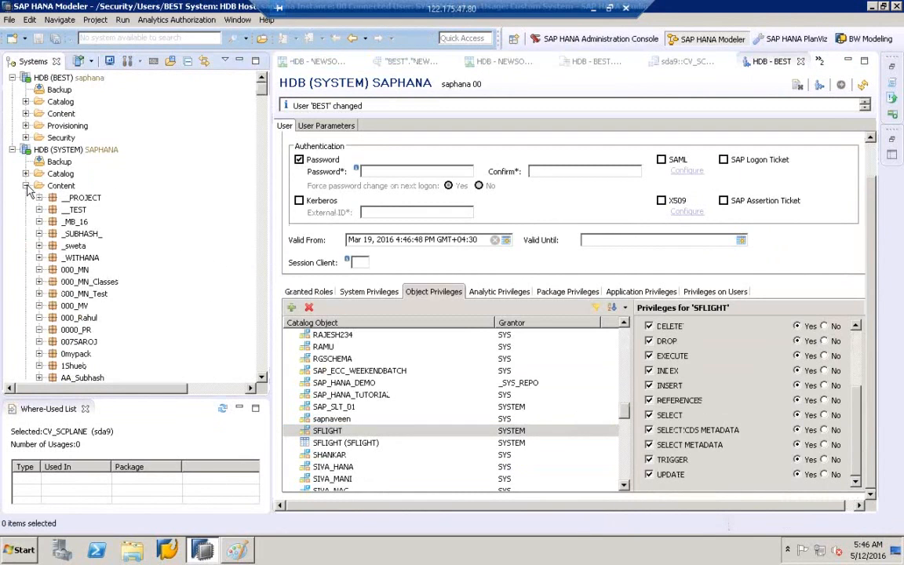
pyautogui.click(66, 199)
pyautogui.write('sda')
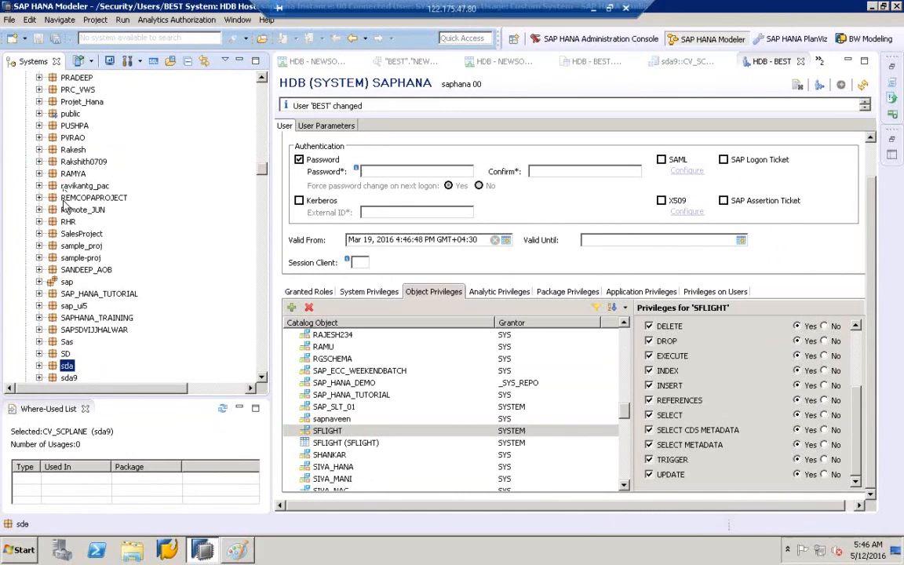
pyautogui.write('9')
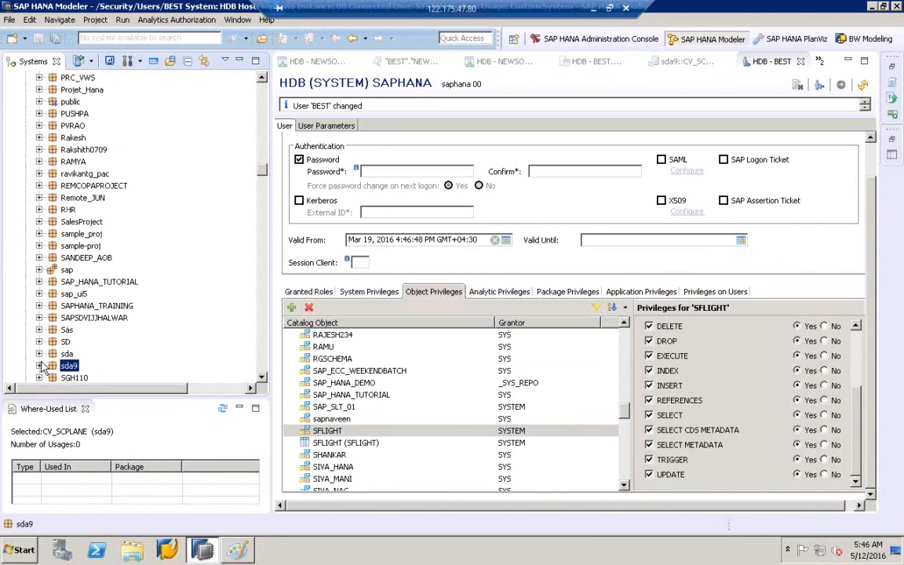
pyautogui.click(39, 366)
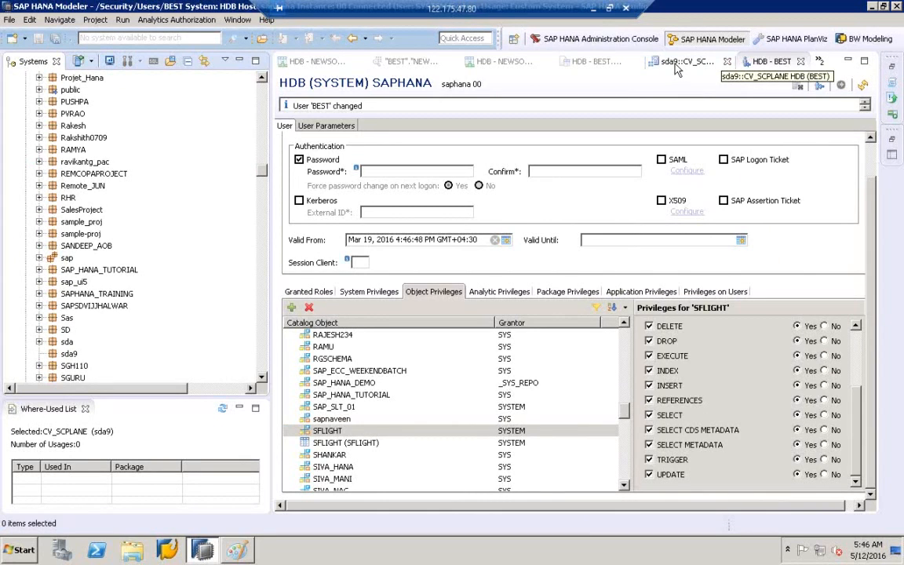
# - Show the Quick View and widen it so the full list of SAP HANA Modeler actions is readable
pyautogui.click(237, 20)
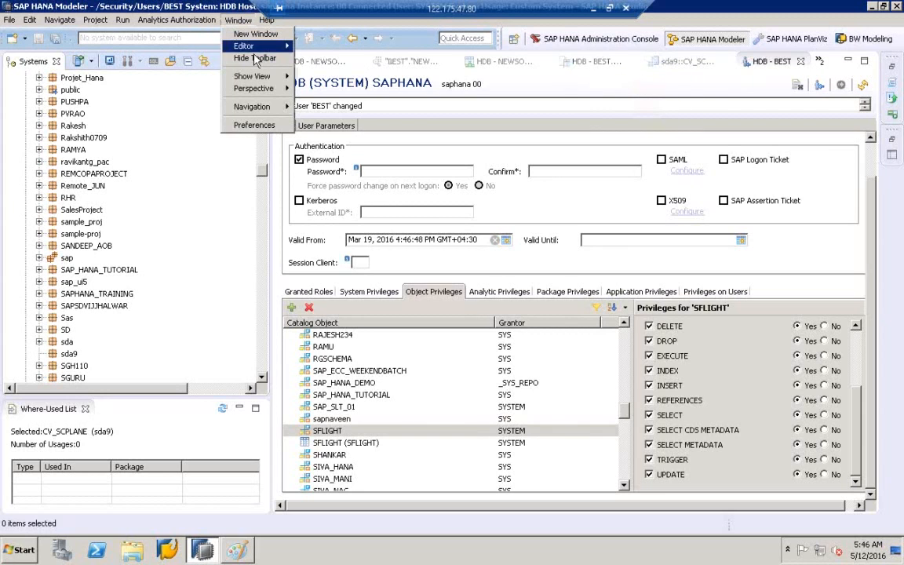
pyautogui.moveTo(244, 76)
pyautogui.click(314, 100)
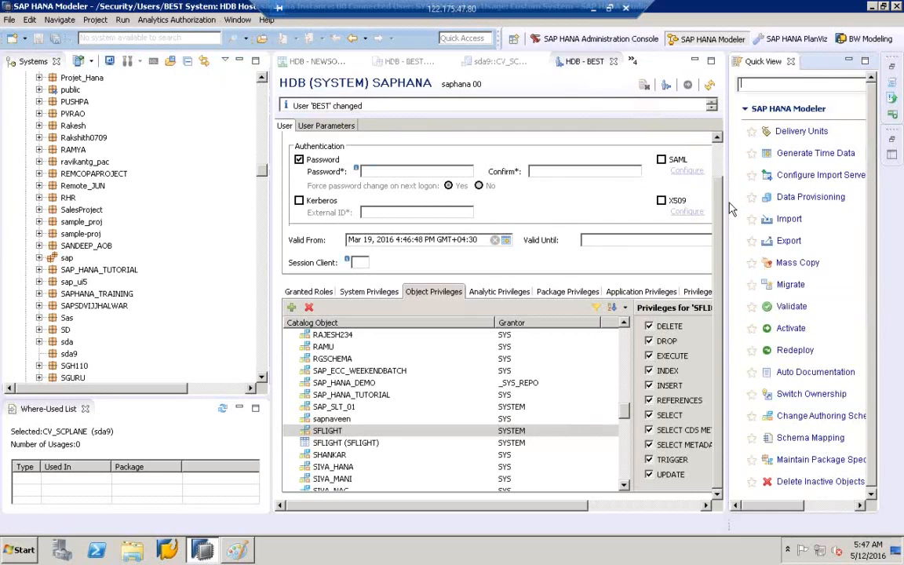
pyautogui.moveTo(728, 205); pyautogui.dragTo(570, 205)
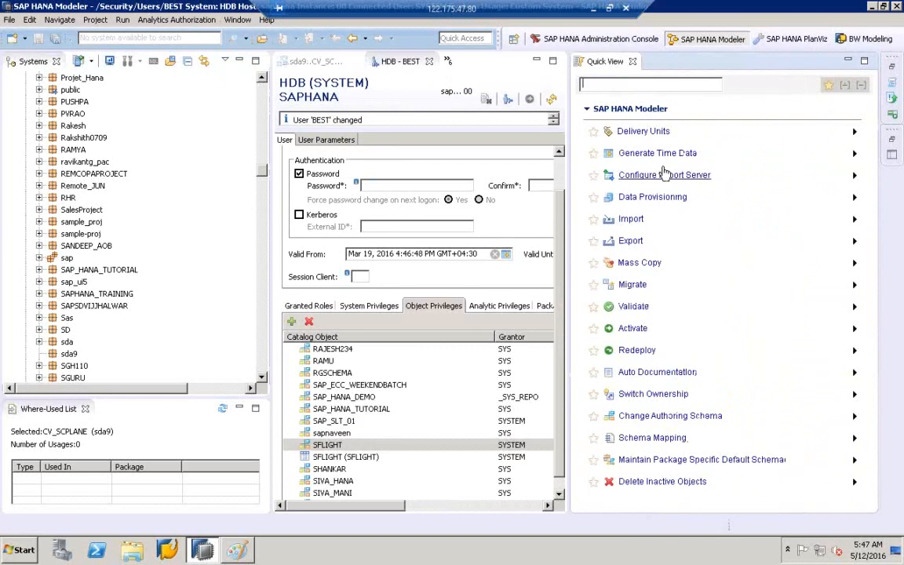
# - Start Switch Ownership on HDB (SYSTEM) with BEST as the source user and maximize the dialog
pyautogui.click(628, 401)
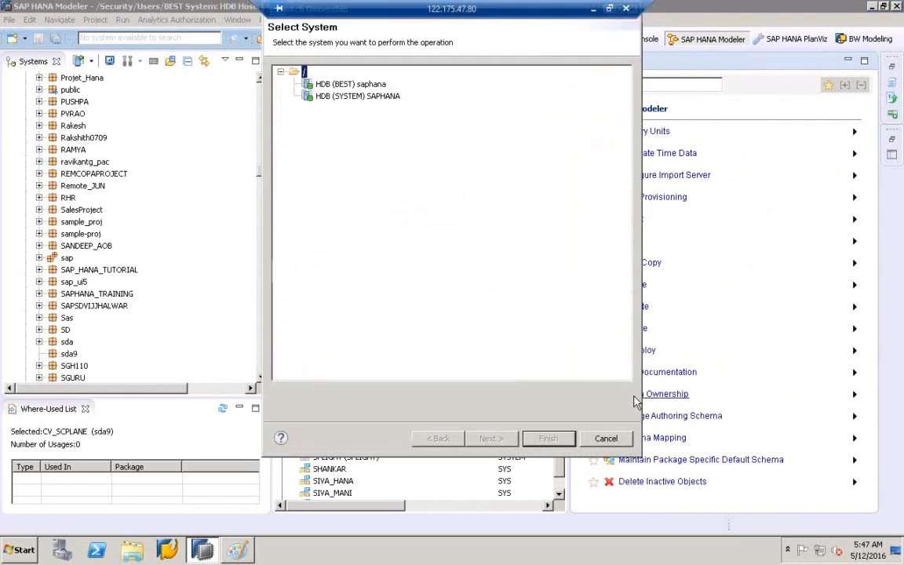
pyautogui.click(360, 85)
pyautogui.click(349, 96)
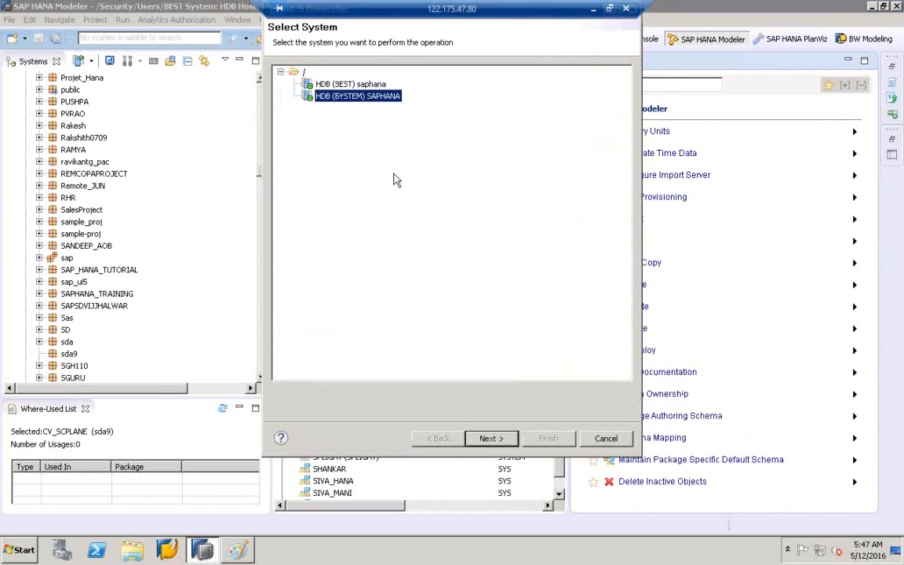
pyautogui.click(486, 438)
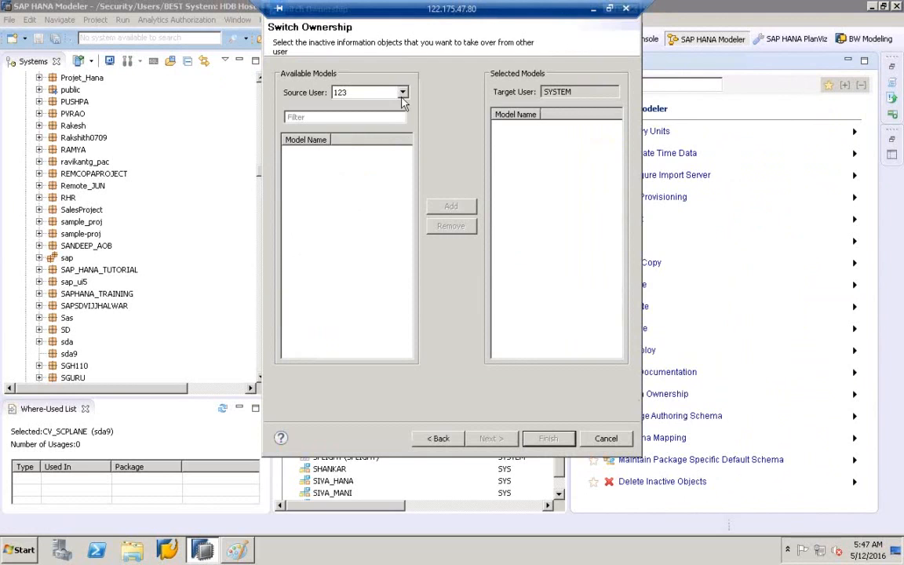
pyautogui.click(363, 92)
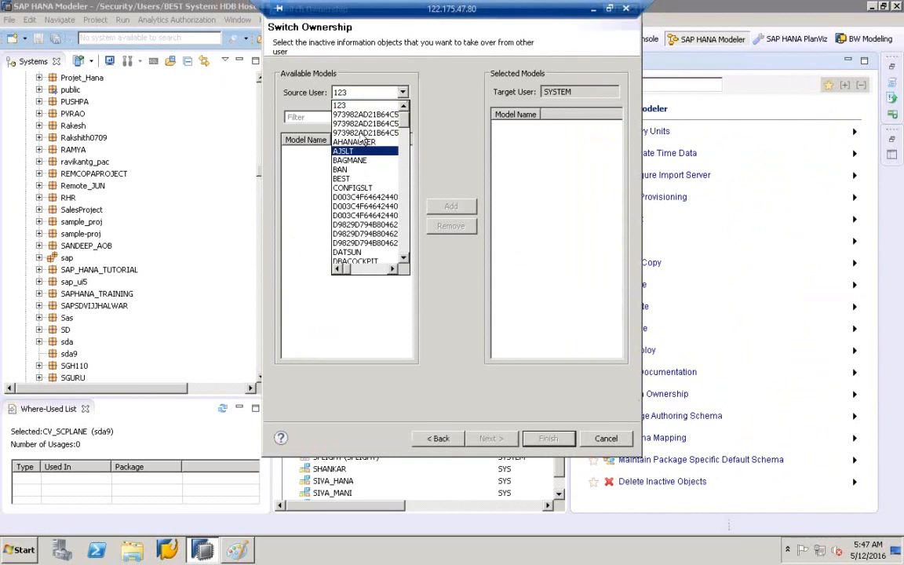
pyautogui.click(350, 179)
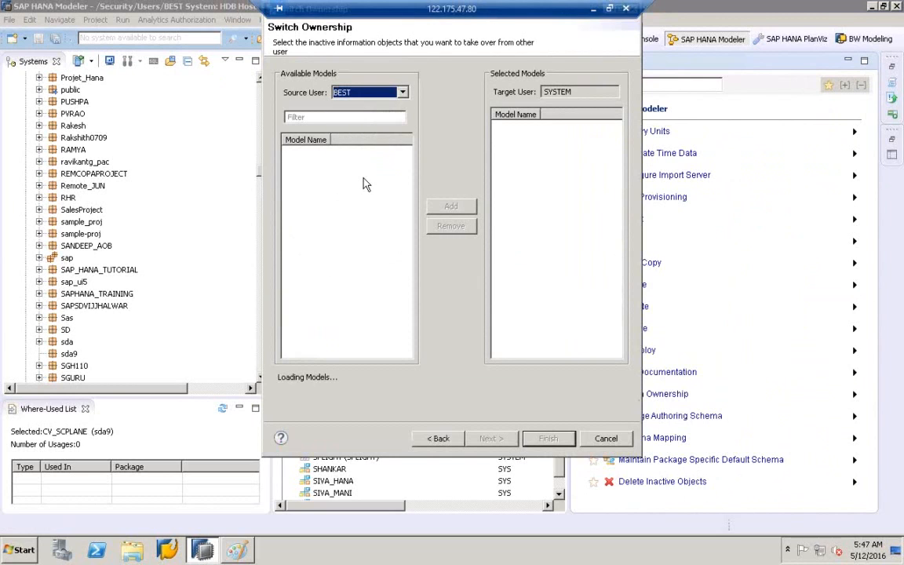
pyautogui.moveTo(558, 8); pyautogui.dragTo(351, 4)
pyautogui.click(620, 9)
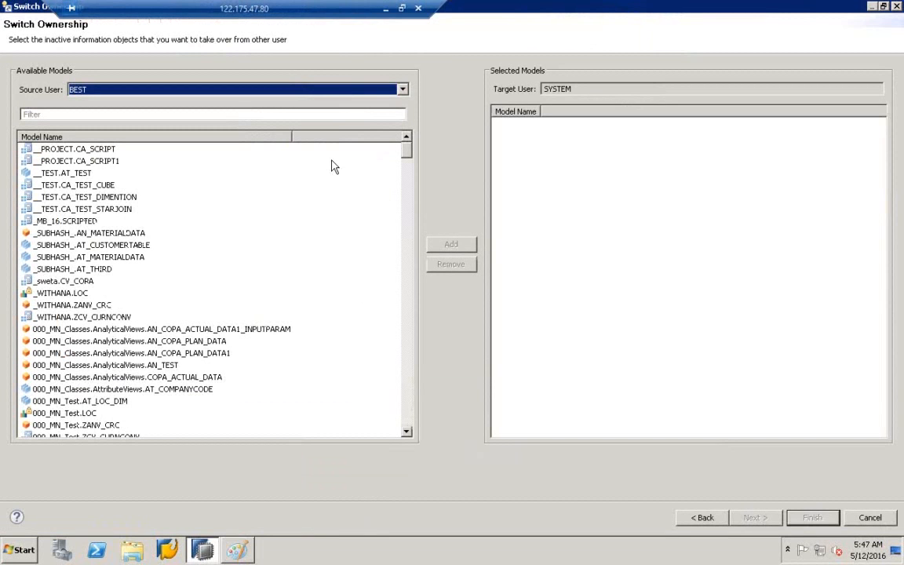
# - Look through the BEST user's available models, filter them by SDA9 and clear the filter again
pyautogui.click(78, 274)
pyautogui.press('Down')
pyautogui.press('Down')
pyautogui.press('Down')
pyautogui.press('Down')
pyautogui.press('Down')
pyautogui.press('Down')
pyautogui.press('Down')
pyautogui.press('Down')
pyautogui.press('Down')
pyautogui.press('Down')
pyautogui.press('Down')
pyautogui.press('Down')
pyautogui.press('Down')
pyautogui.press('Down')
pyautogui.press('Down')
pyautogui.press('Down')
pyautogui.press('Down')
pyautogui.press('Down')
pyautogui.press('Down')
pyautogui.press('Down')
pyautogui.press('Down')
pyautogui.press('Down')
pyautogui.press('Down')
pyautogui.press('Down')
pyautogui.press('Down')
pyautogui.press('Down')
pyautogui.press('Down')
pyautogui.press('Down')
pyautogui.press('Down')
pyautogui.press('Down')
pyautogui.press('Down')
pyautogui.press('Down')
pyautogui.press('Down')
pyautogui.press('Down')
pyautogui.press('Down')
pyautogui.press('Down')
pyautogui.press('Down')
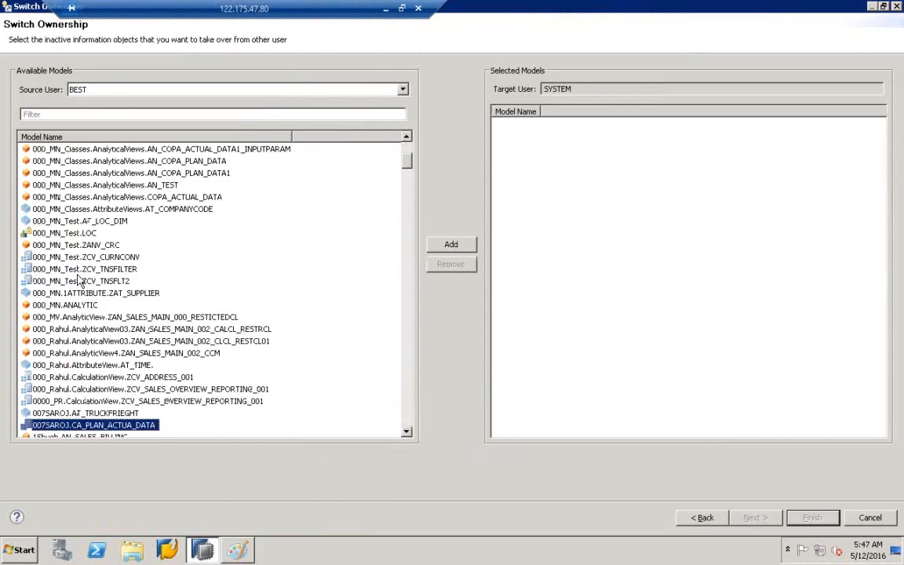
pyautogui.click(75, 123)
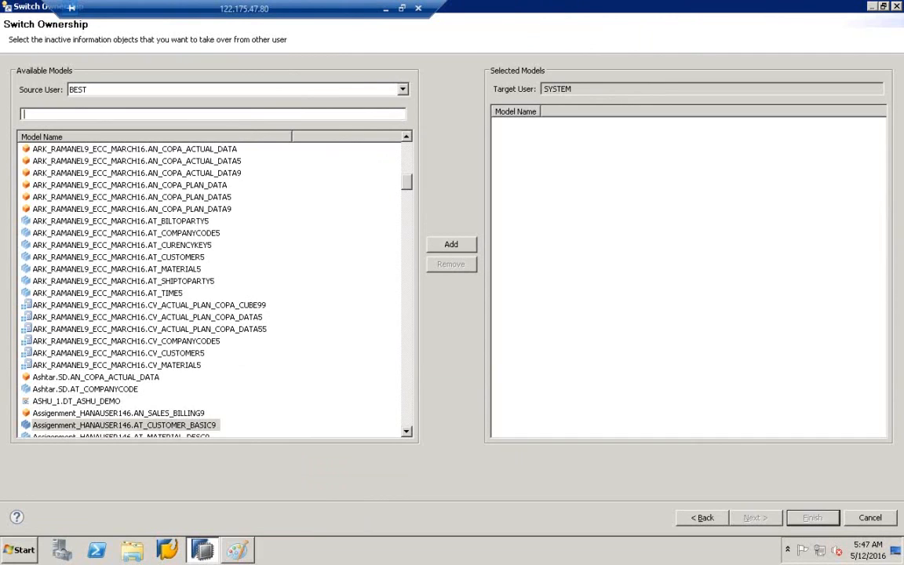
pyautogui.write('SDA9')
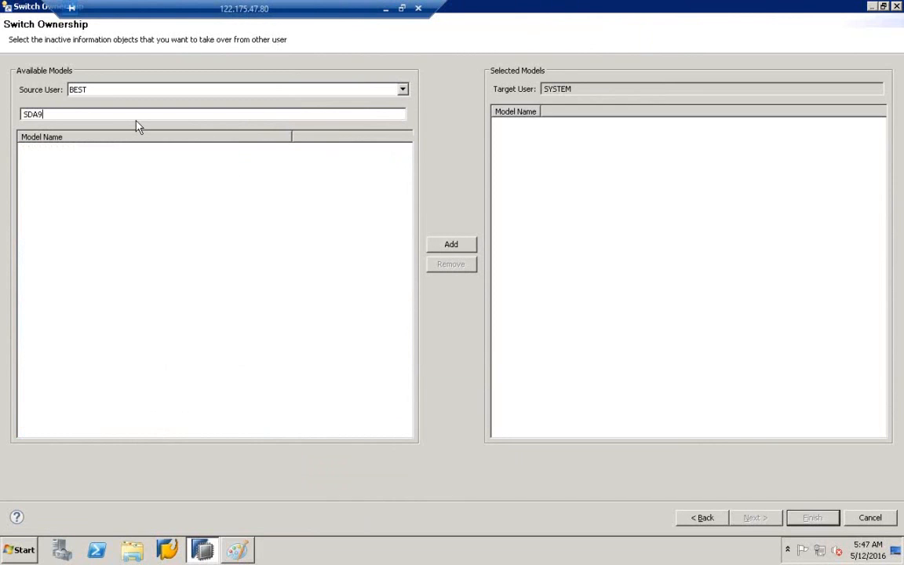
pyautogui.press('BackSpace')
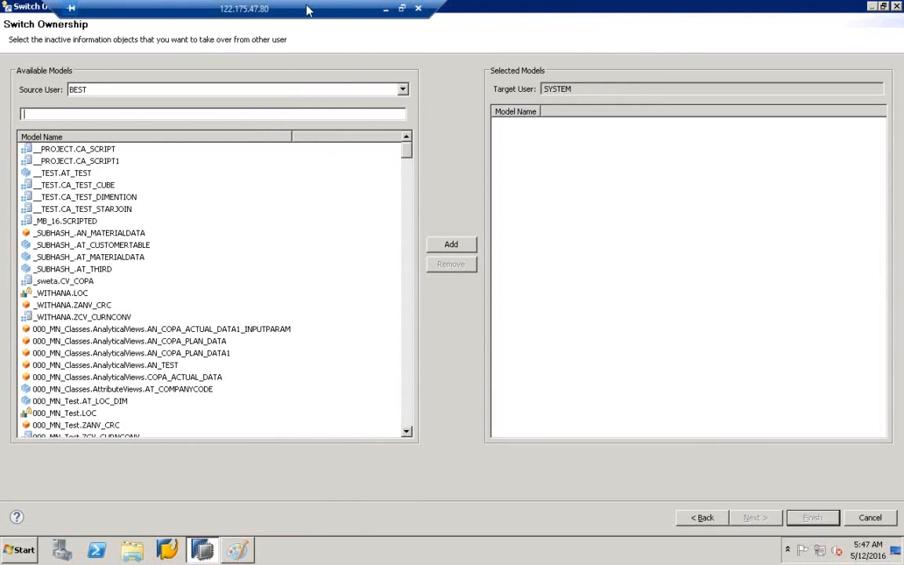
# - Restore the Switch Ownership dialog to its smaller size and cancel it without taking over any model
pyautogui.moveTo(497, 11); pyautogui.dragTo(754, 235)
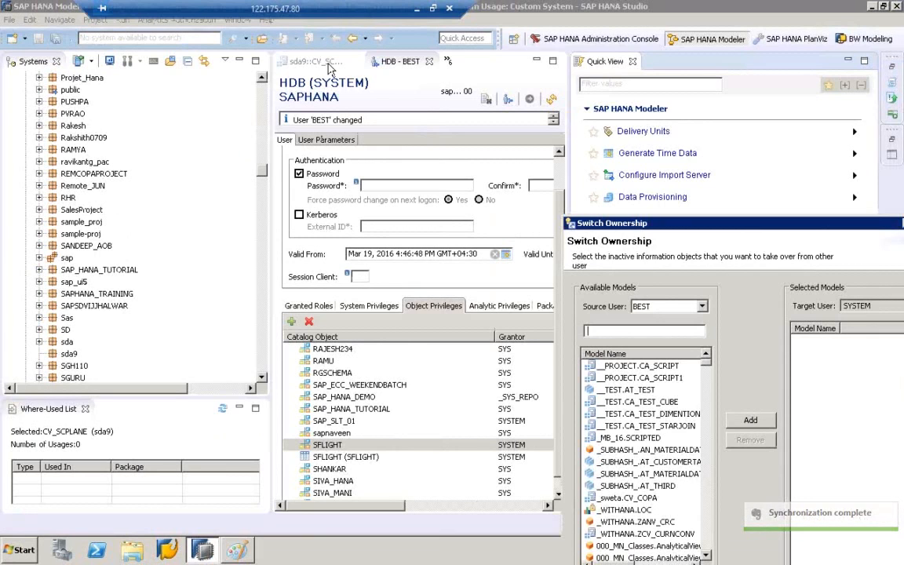
pyautogui.moveTo(667, 222); pyautogui.dragTo(322, 63)
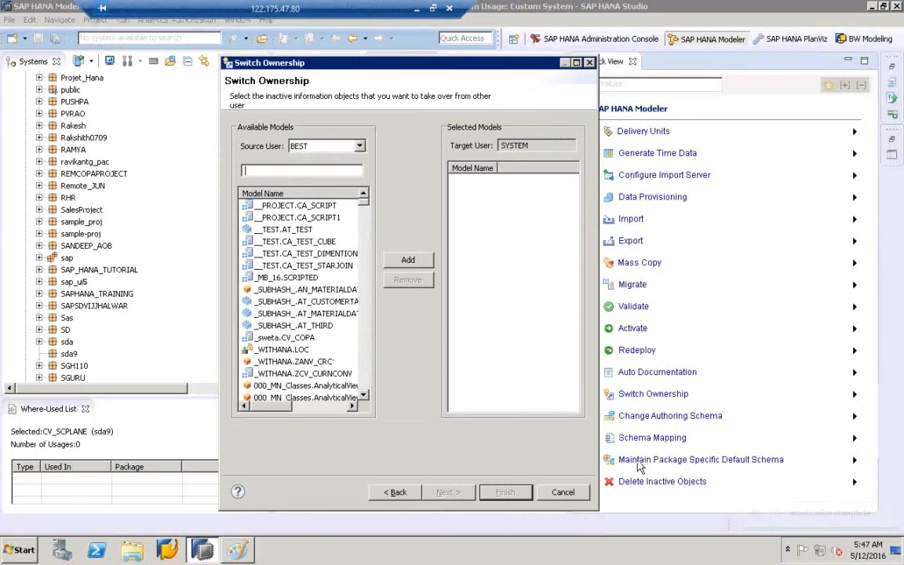
pyautogui.click(562, 492)
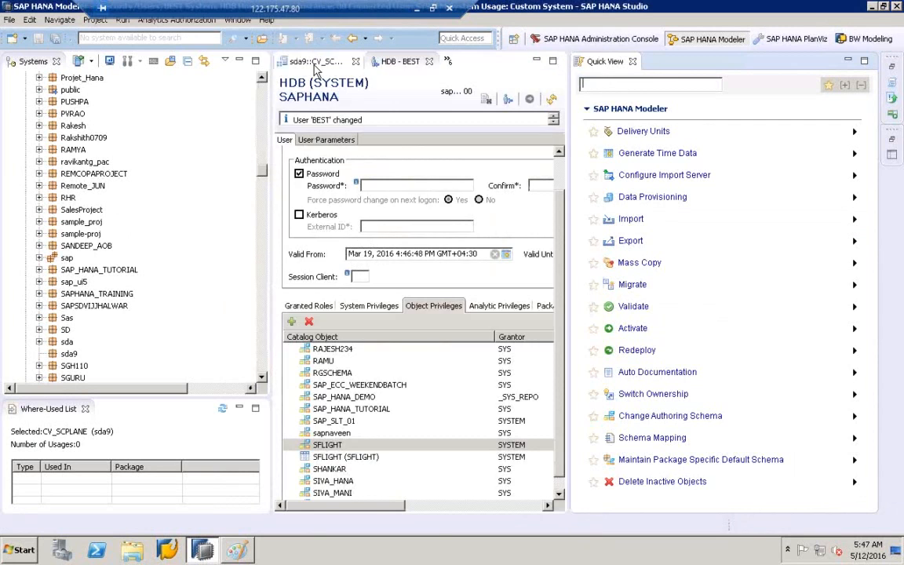
# - Return to the CV_SCPLANE calculation view and display the view properties of its Semantics node
pyautogui.click(317, 61)
pyautogui.click(357, 223)
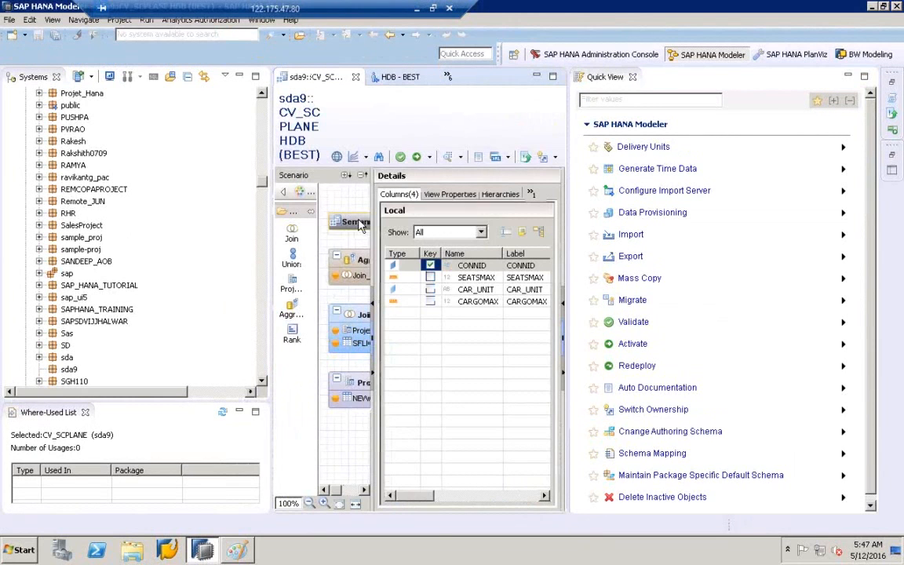
pyautogui.click(448, 196)
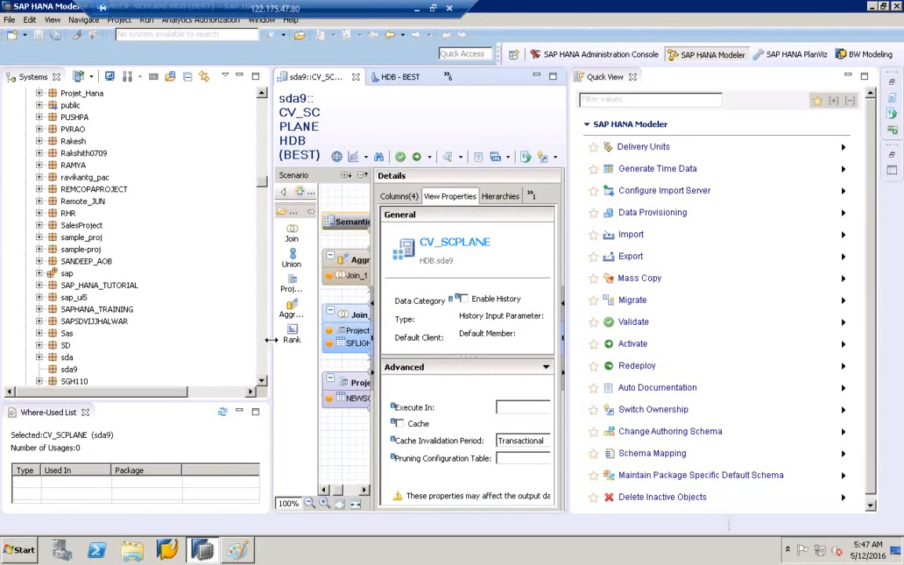
# - Narrow the Systems view, minimize the Quick View and select CV_SCPLANE within the column view name
pyautogui.moveTo(269, 339); pyautogui.dragTo(92, 339)
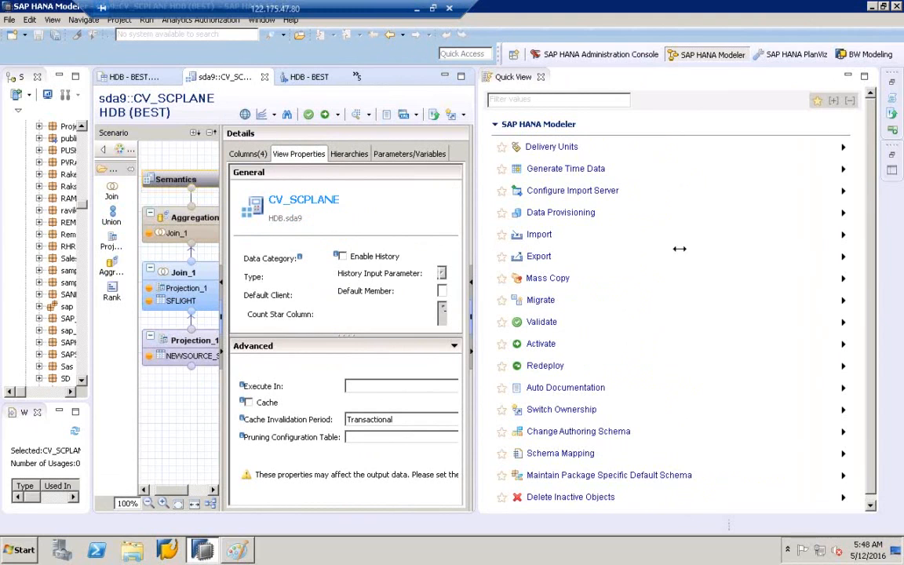
pyautogui.click(846, 79)
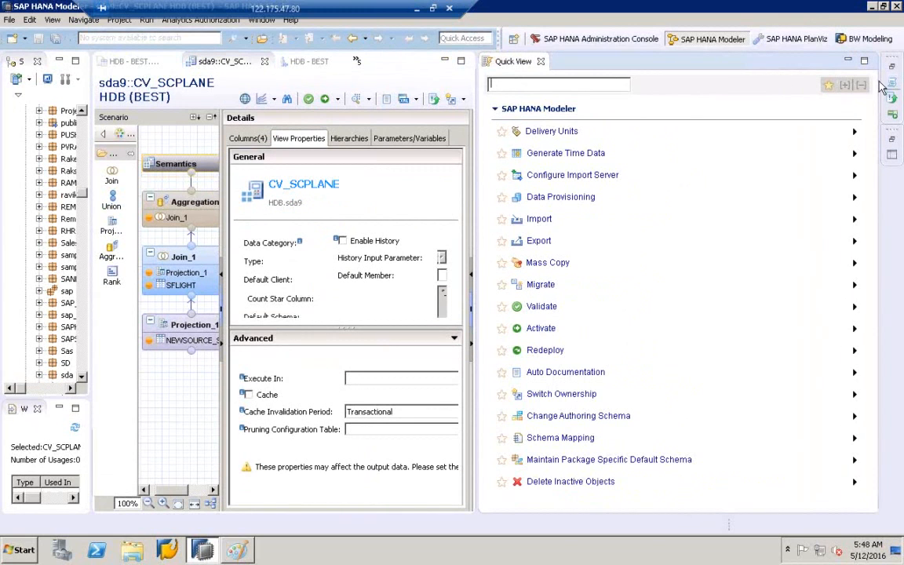
pyautogui.click(848, 62)
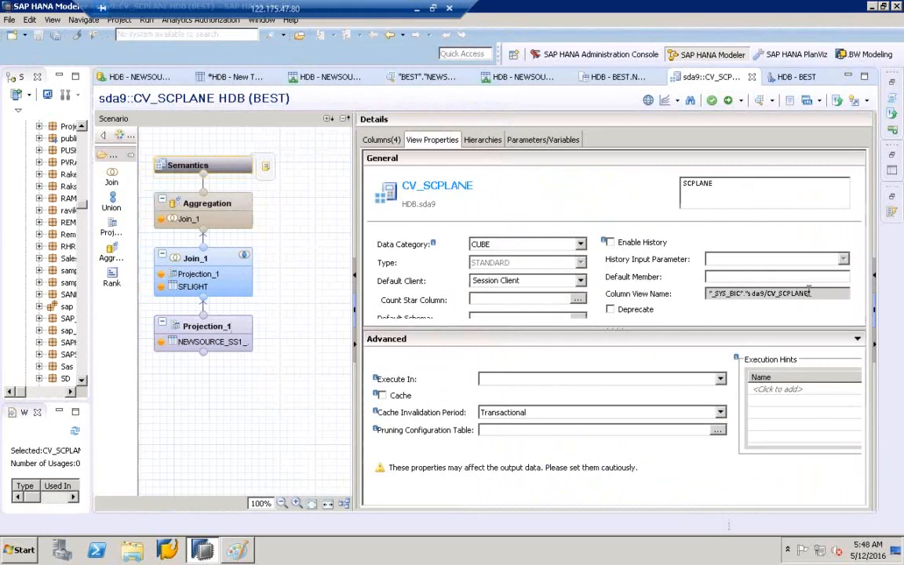
pyautogui.moveTo(807, 294); pyautogui.dragTo(776, 294)
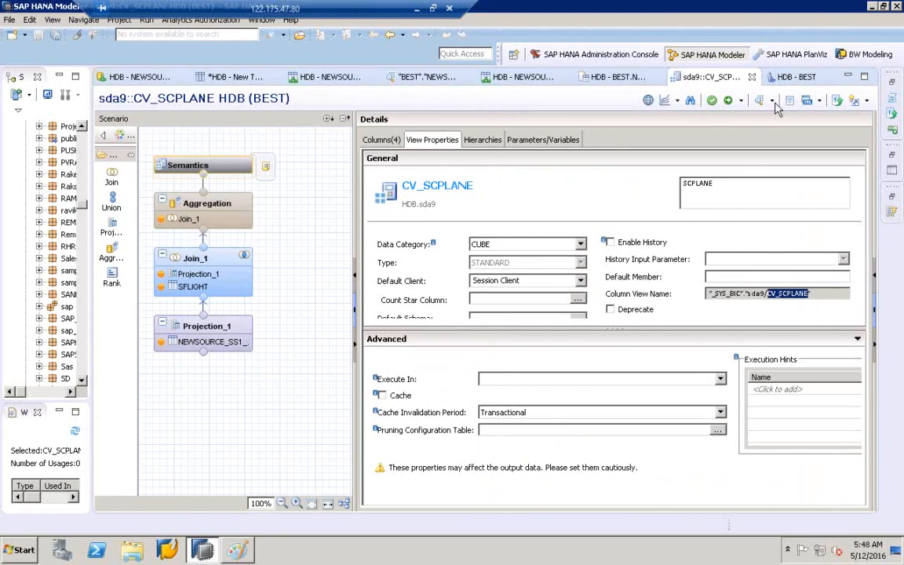
# - Return to the BEST user editor and reopen the Quick View at the Switch Ownership action
pyautogui.click(795, 79)
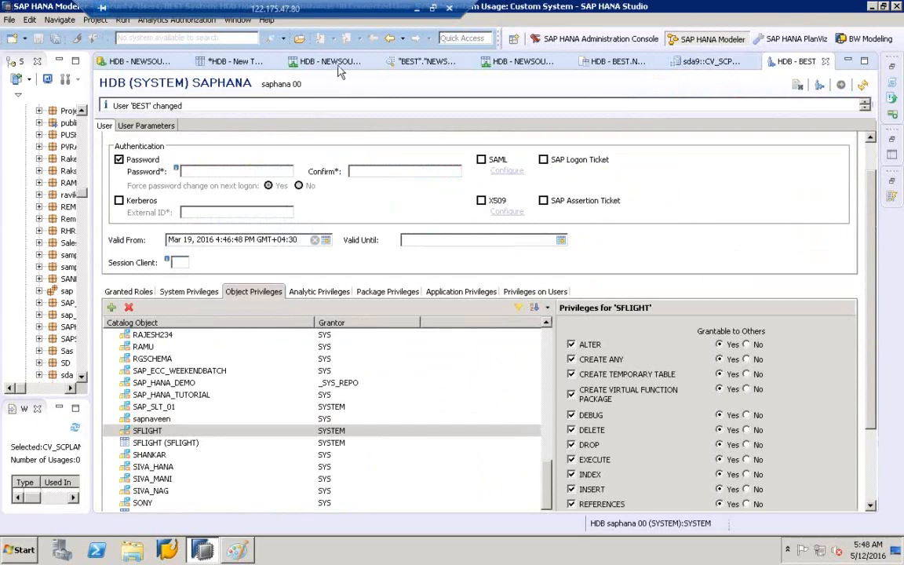
pyautogui.click(238, 20)
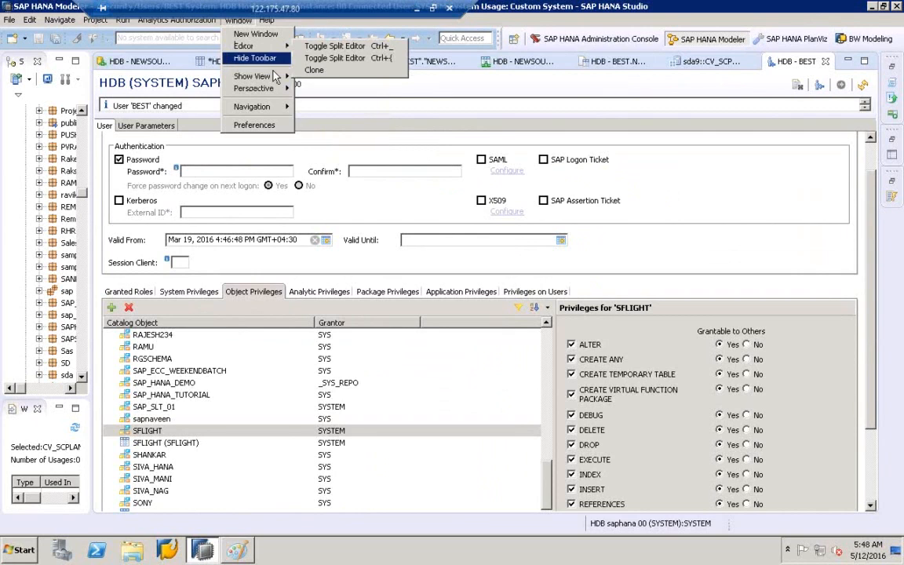
pyautogui.moveTo(276, 78)
pyautogui.click(325, 120)
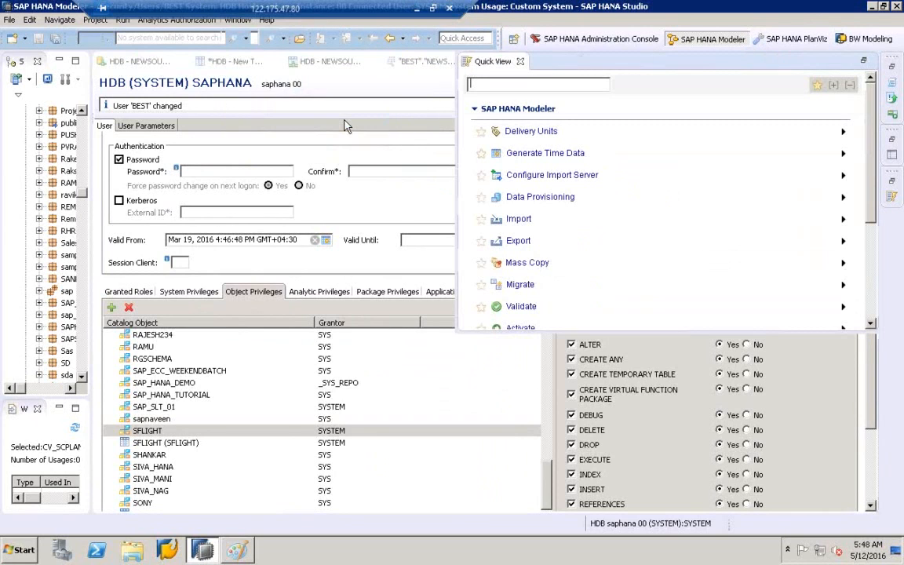
pyautogui.scroll(-5, 869, 298)
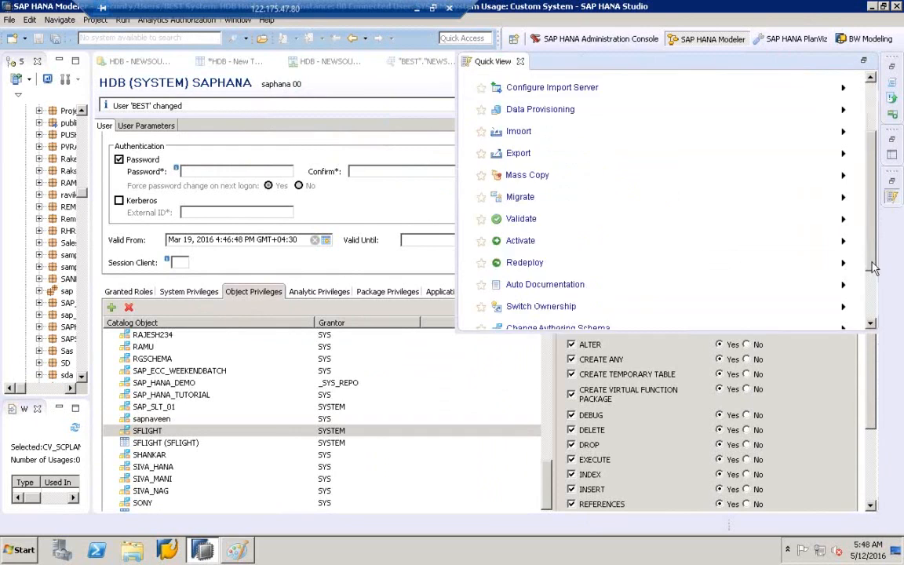
pyautogui.scroll(-1, 870, 298)
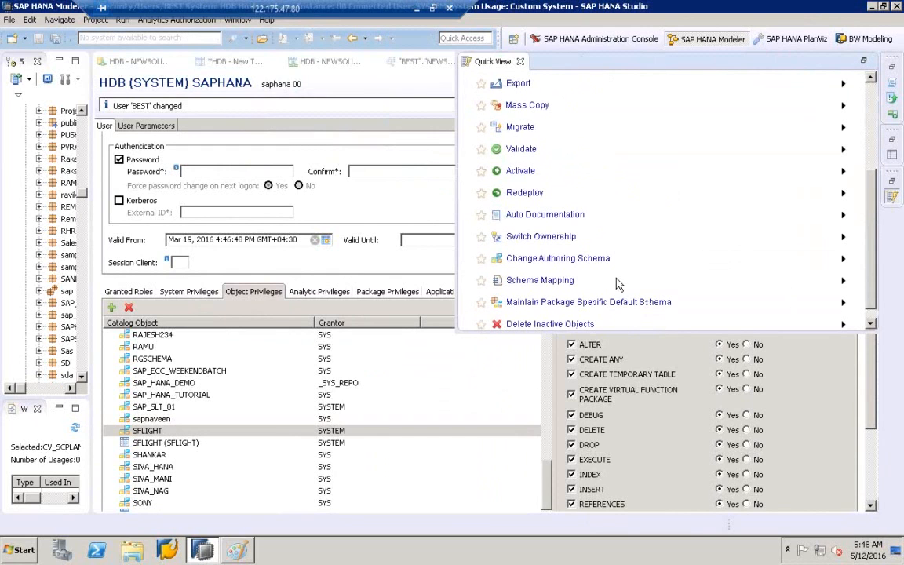
# - Start Switch Ownership on HDB (SYSTEM) and set the source user to BEST
pyautogui.click(534, 237)
pyautogui.click(345, 95)
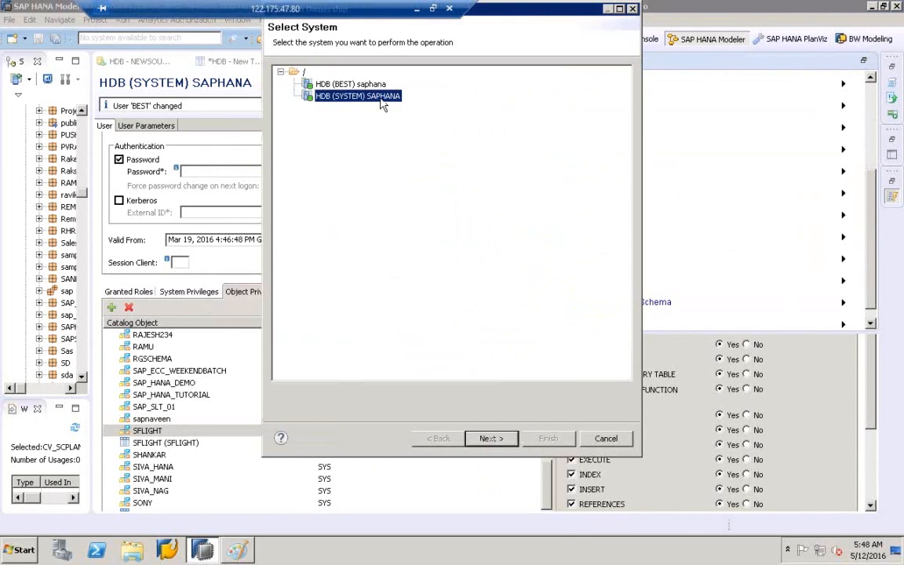
pyautogui.click(490, 438)
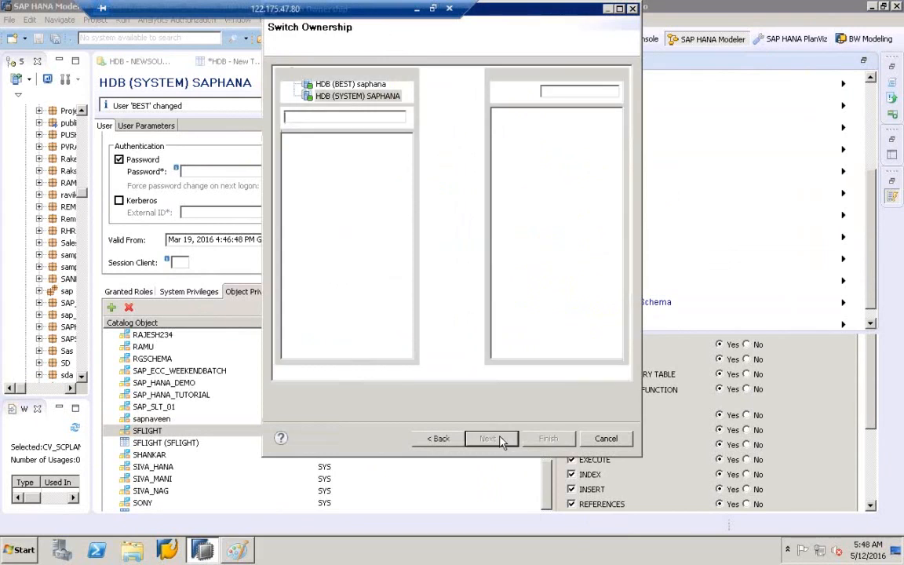
pyautogui.click(375, 115)
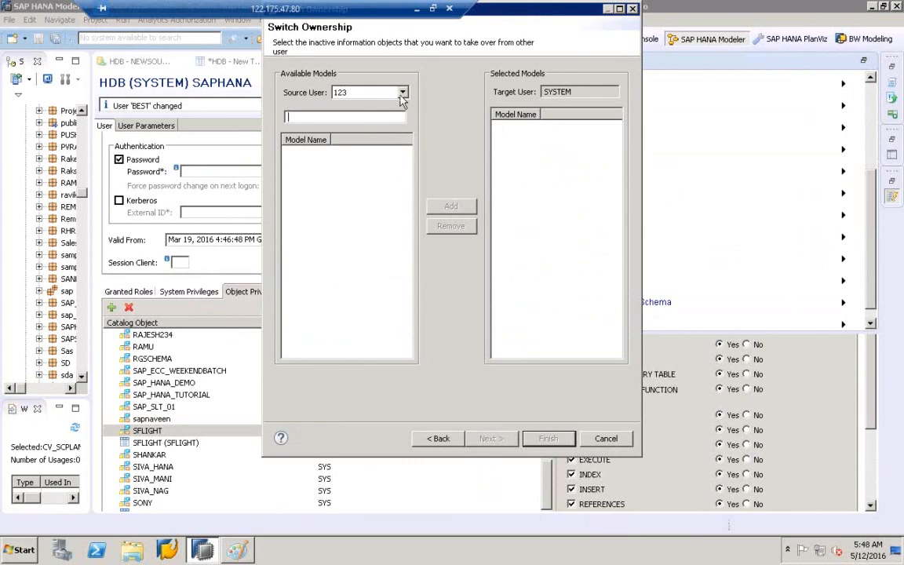
pyautogui.click(402, 94)
pyautogui.click(336, 163)
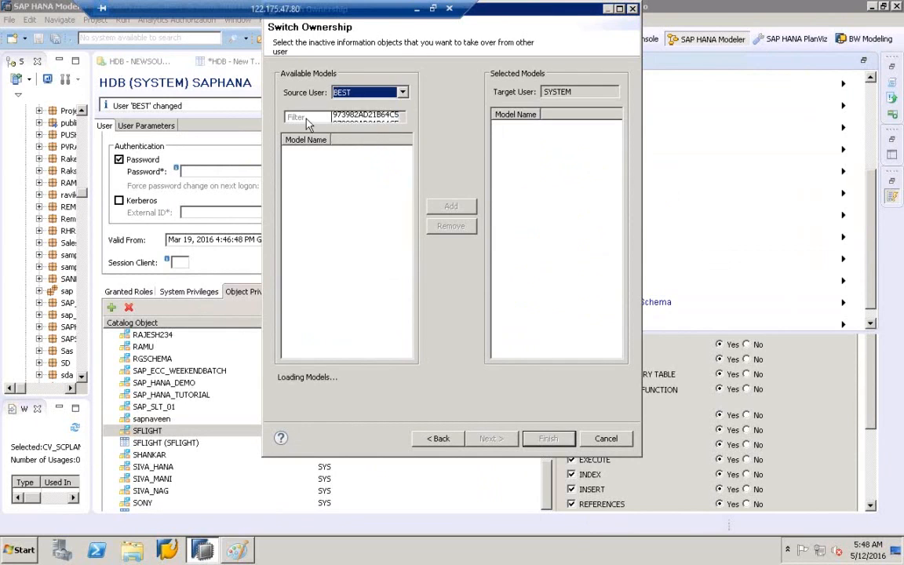
# - Filter the available models for CV_SCPLANE, transfer sda9.CV_SCPLANE to the SYSTEM user and check the ownership switch in the job log
pyautogui.click(311, 118)
pyautogui.write('CV_SCPLANE')
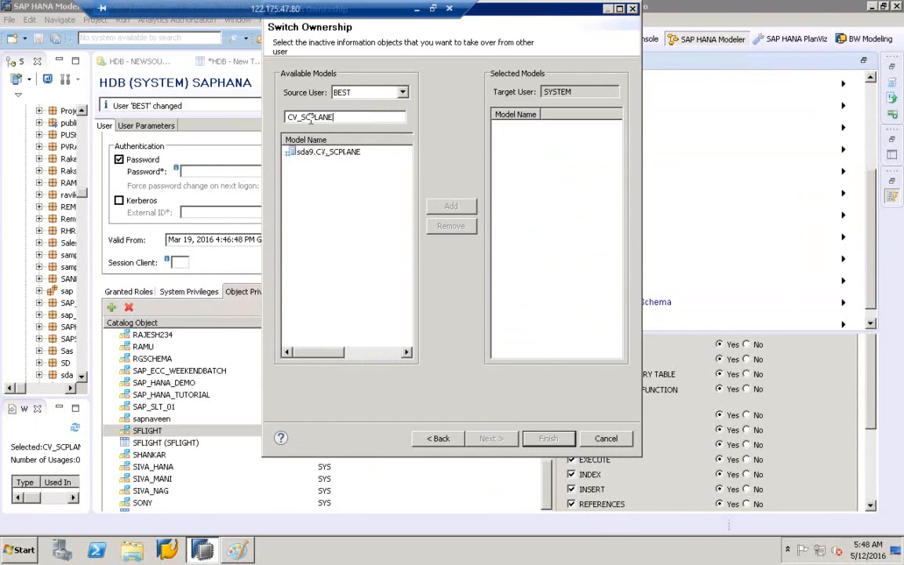
pyautogui.click(318, 152)
pyautogui.click(443, 206)
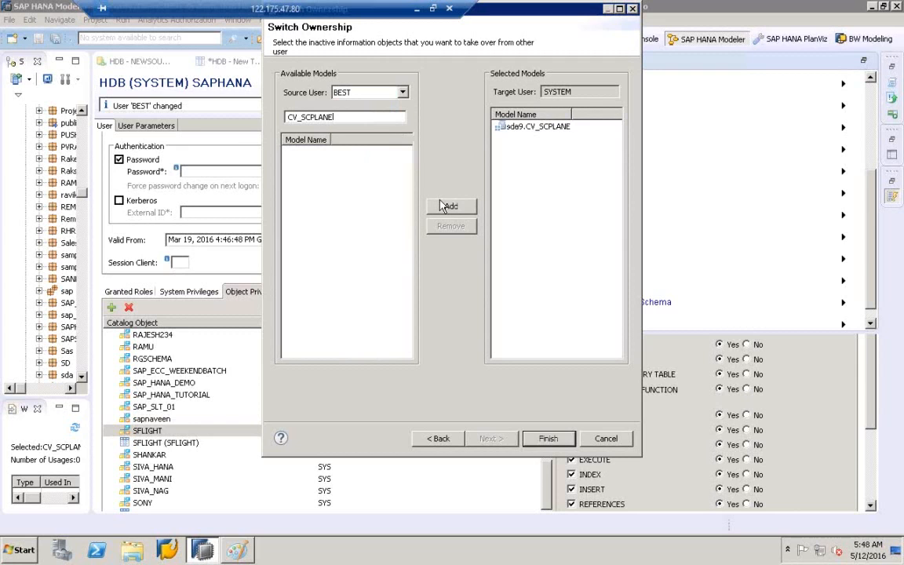
pyautogui.click(536, 127)
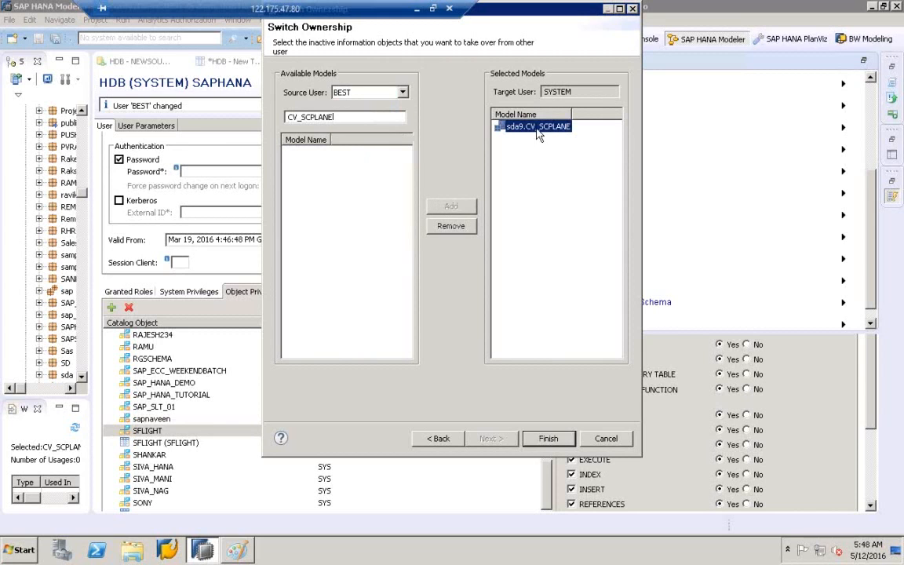
pyautogui.click(548, 439)
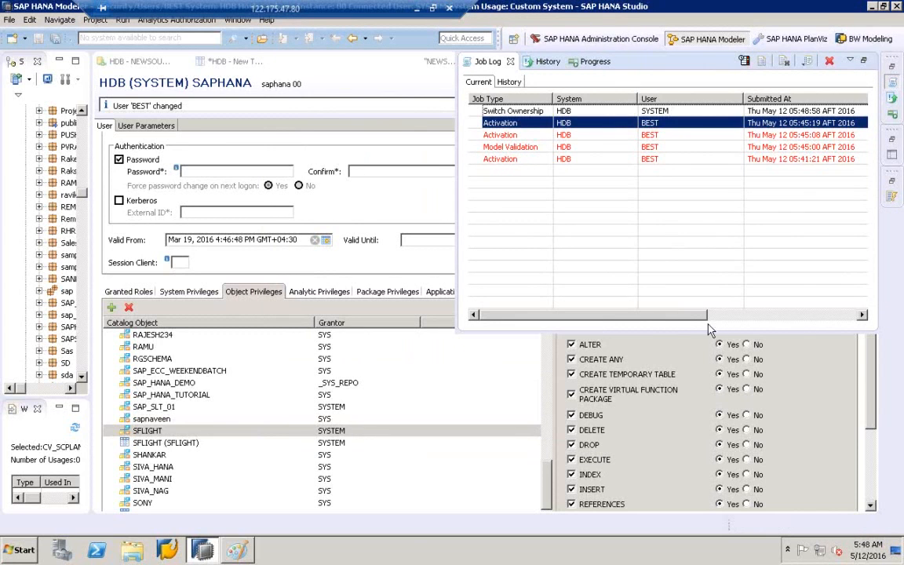
pyautogui.moveTo(695, 318); pyautogui.dragTo(788, 317)
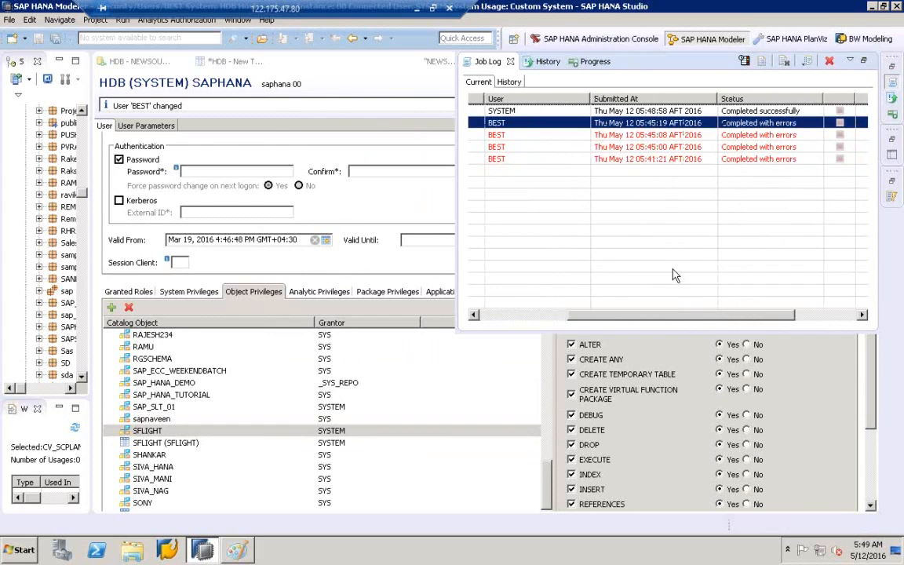
pyautogui.click(428, 222)
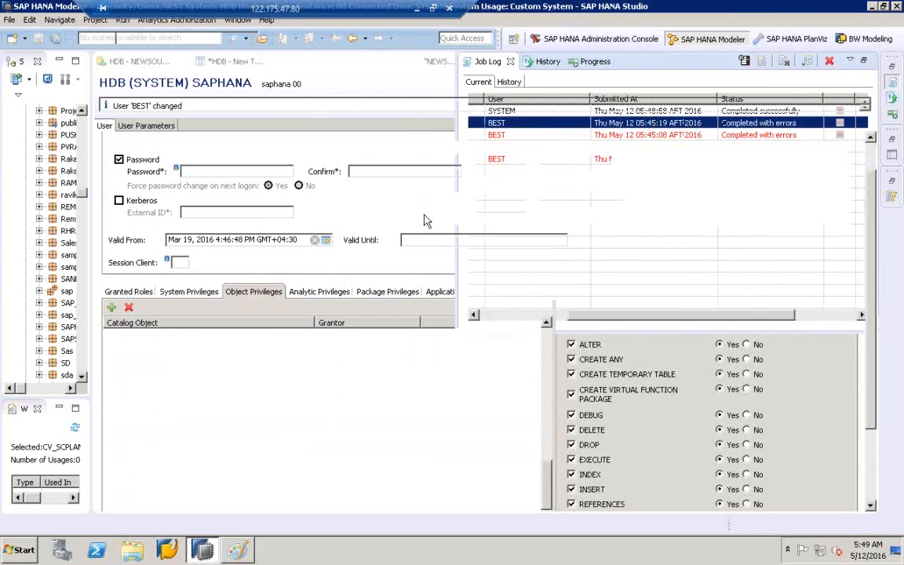
# - Widen the Systems view, collapse both HDB system trees and refresh HDB (SYSTEM)
pyautogui.moveTo(91, 231); pyautogui.dragTo(355, 218)
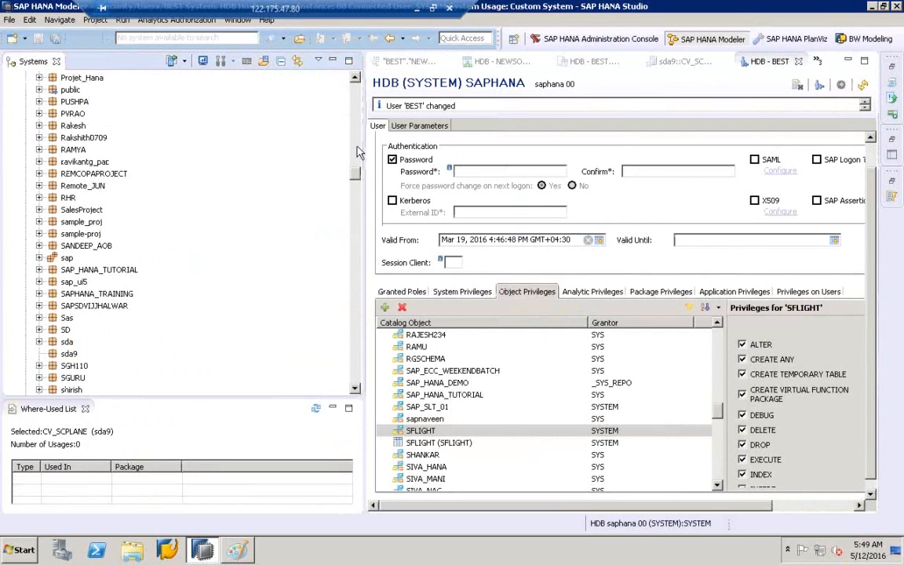
pyautogui.moveTo(358, 153); pyautogui.dragTo(355, 92)
pyautogui.click(27, 90)
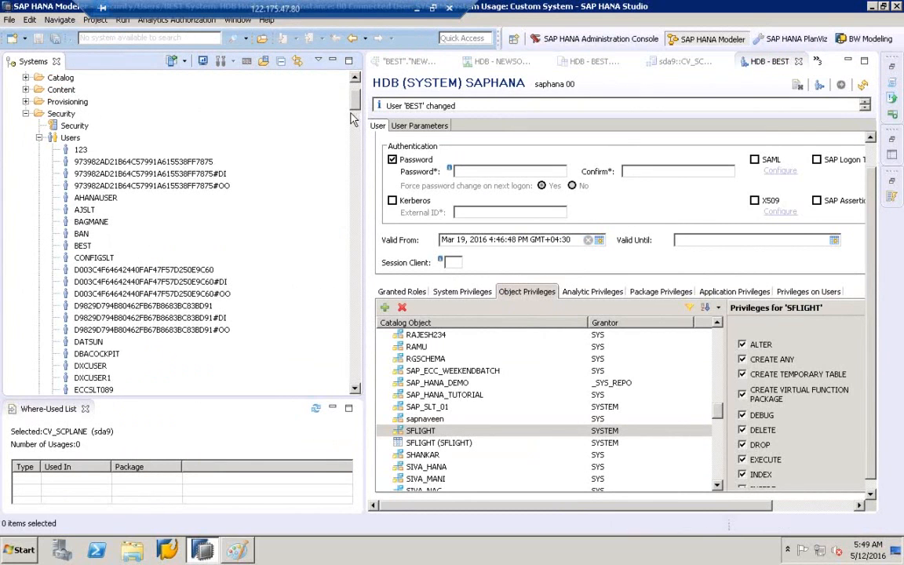
pyautogui.scroll(3, 353, 118)
pyautogui.click(26, 210)
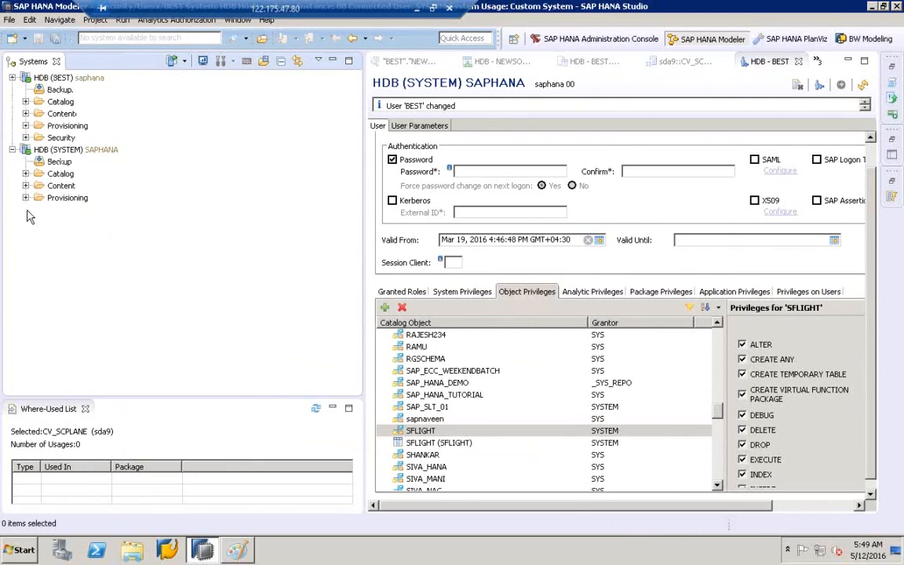
pyautogui.click(13, 150)
pyautogui.click(12, 78)
pyautogui.click(47, 89)
pyautogui.rightClick(47, 94)
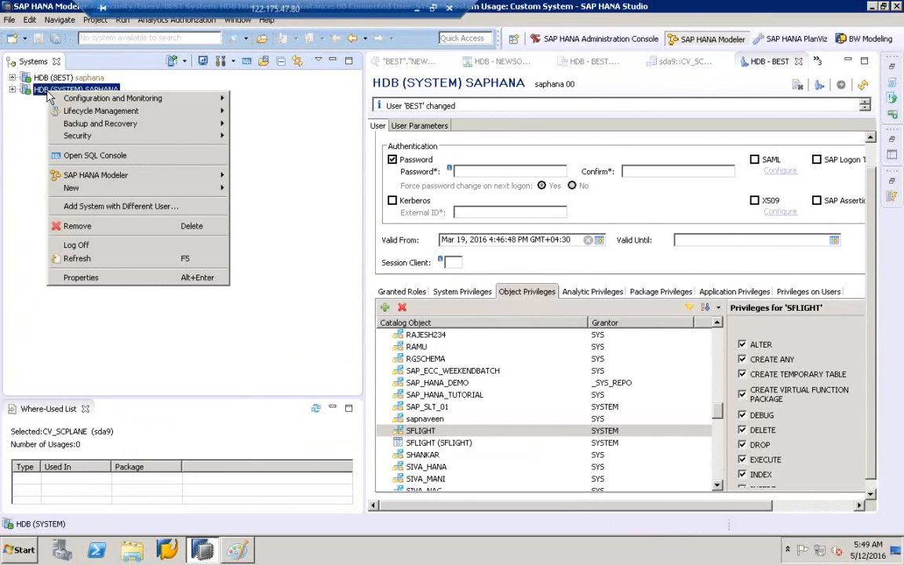
pyautogui.click(70, 238)
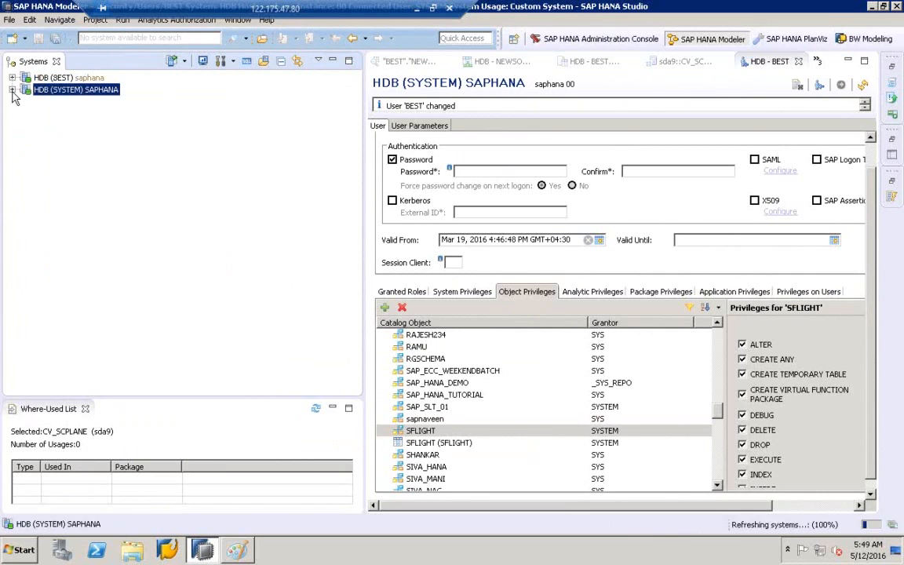
# - Open the CV_SCPLANE calculation view from package sda9 in the Content folder of HDB (SYSTEM)
pyautogui.click(12, 89)
pyautogui.click(31, 126)
pyautogui.click(26, 126)
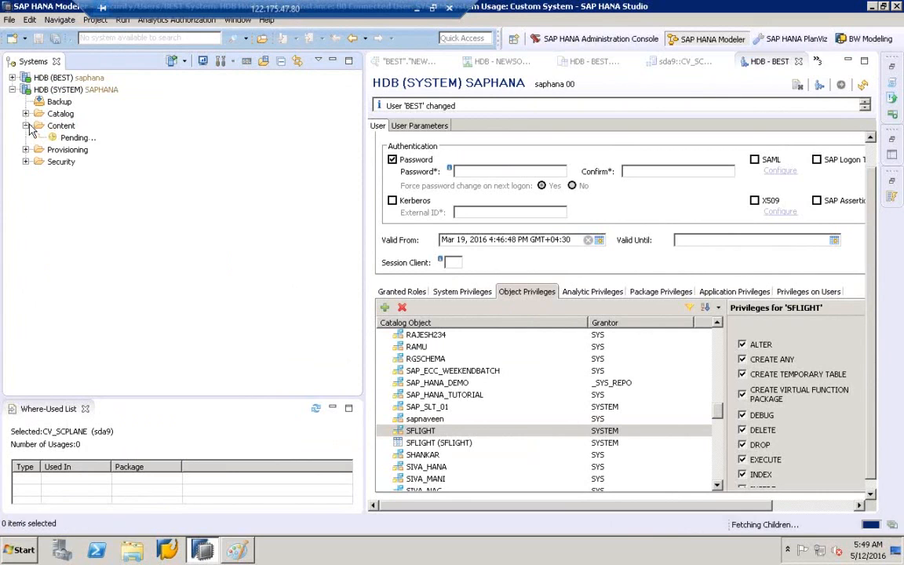
pyautogui.click(73, 186)
pyautogui.write('sda')
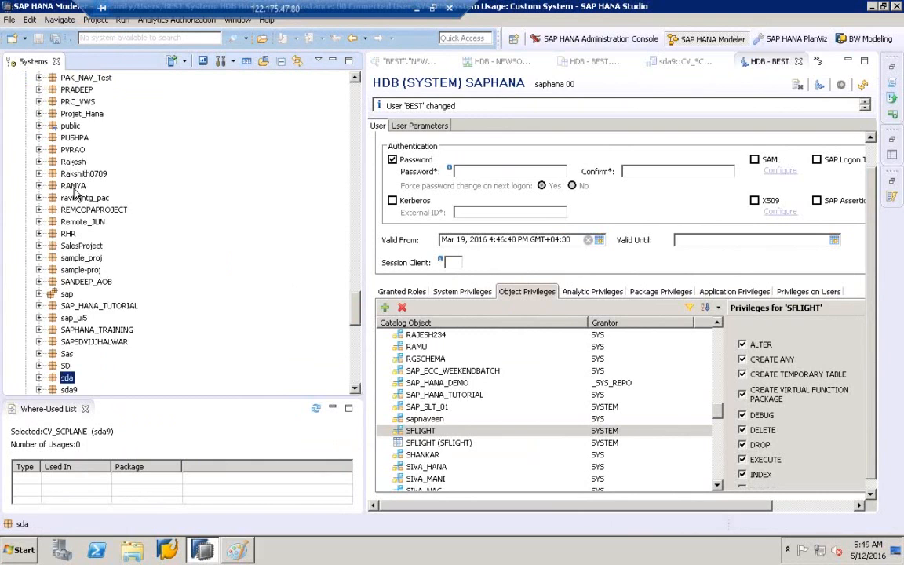
pyautogui.click(355, 390)
pyautogui.scroll(-5, 356, 395)
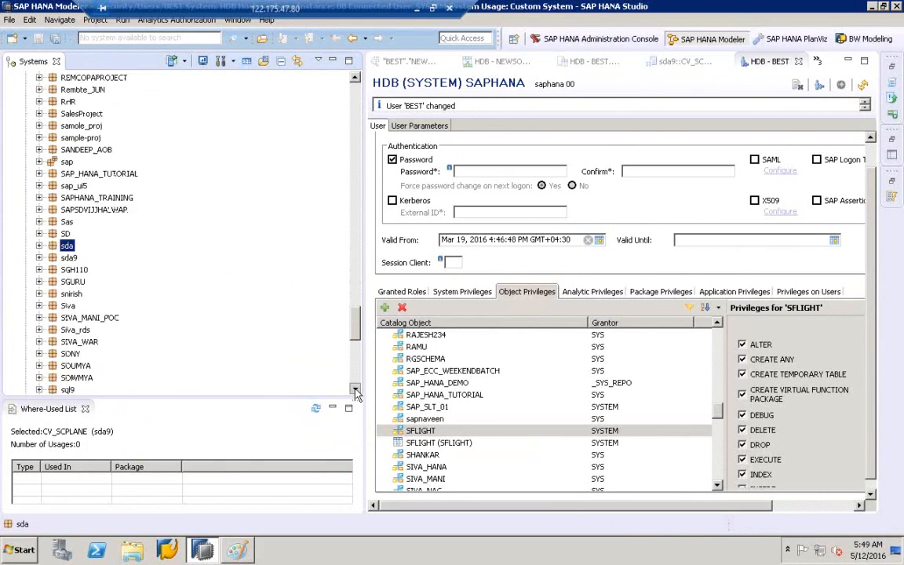
pyautogui.click(71, 174)
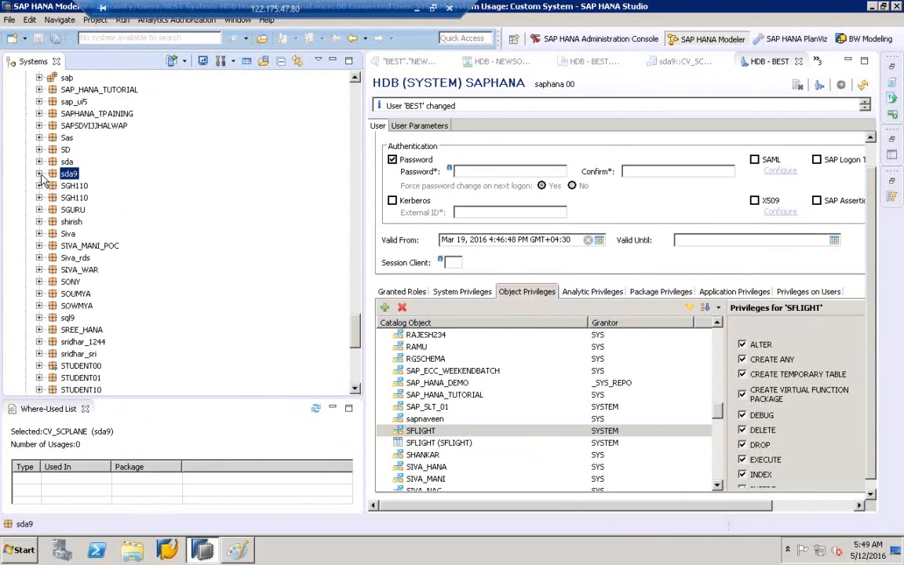
pyautogui.click(40, 174)
pyautogui.click(53, 185)
pyautogui.click(98, 197)
pyautogui.doubleClick(99, 197)
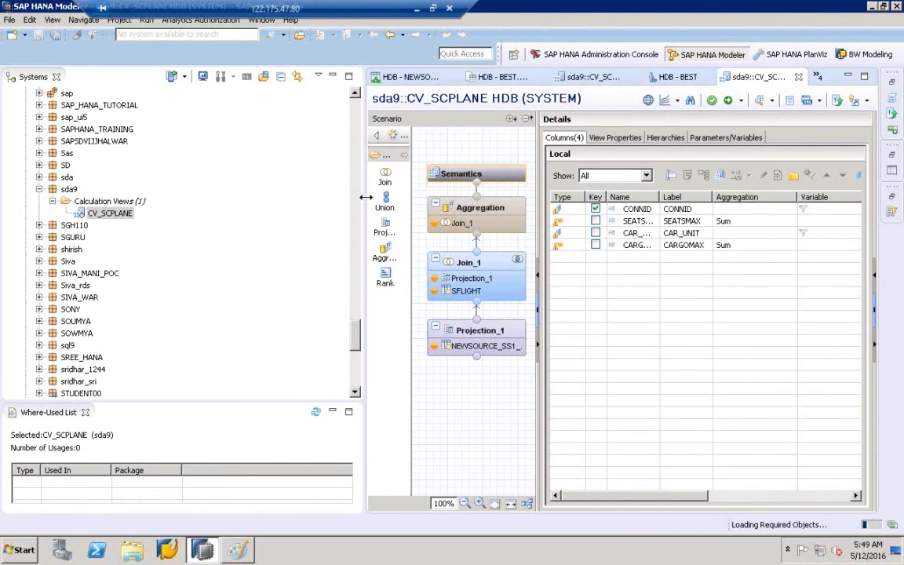
# - Narrow the Systems view and activate CV_SCPLANE, assigning it to change HDB//6194
pyautogui.moveTo(365, 197); pyautogui.dragTo(180, 197)
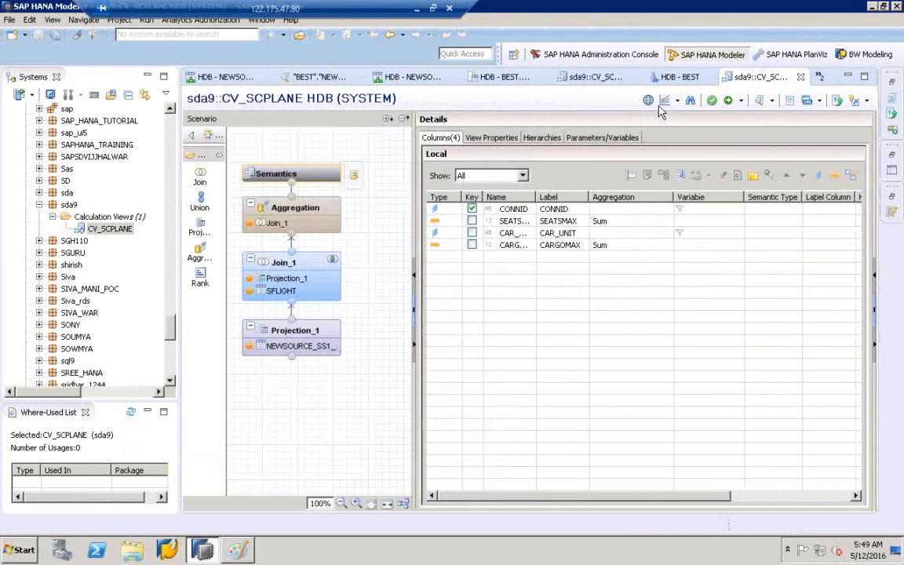
pyautogui.click(722, 101)
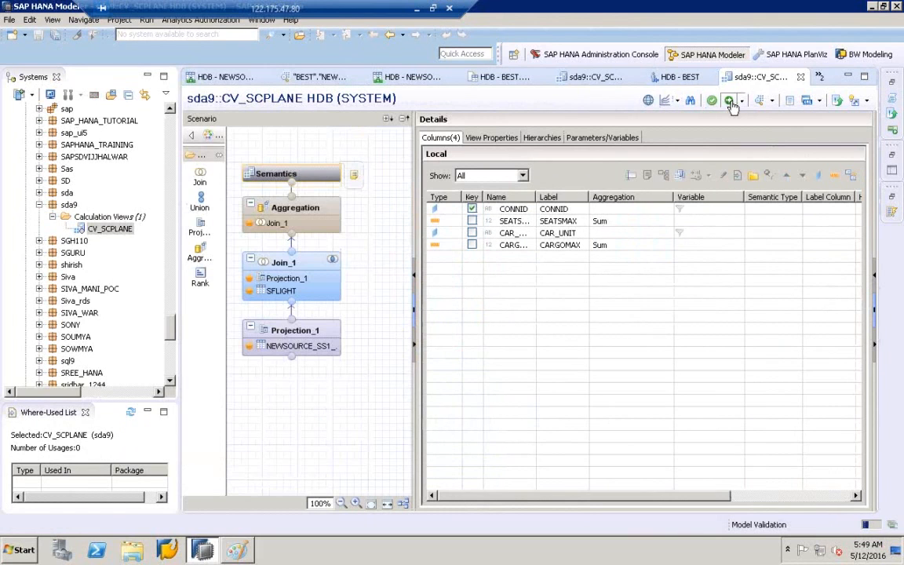
pyautogui.click(502, 203)
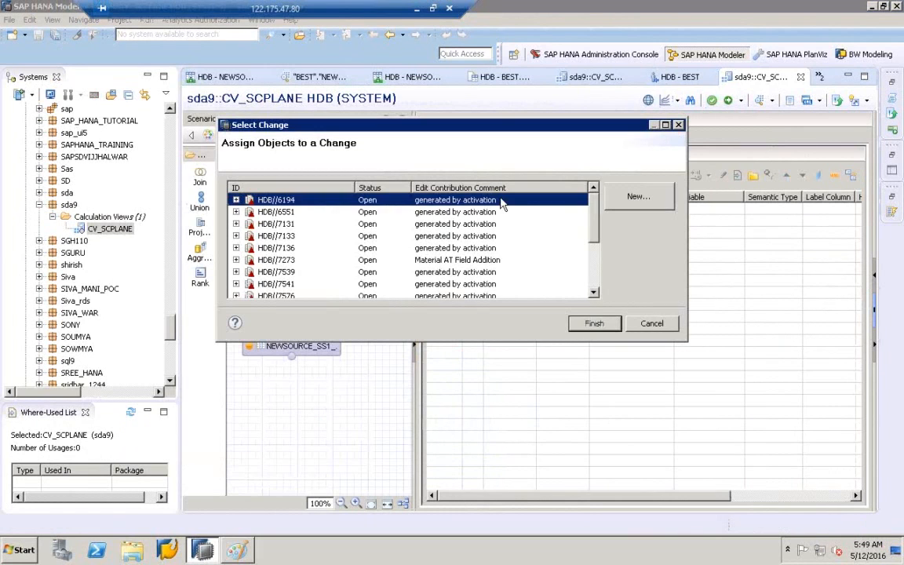
pyautogui.click(595, 322)
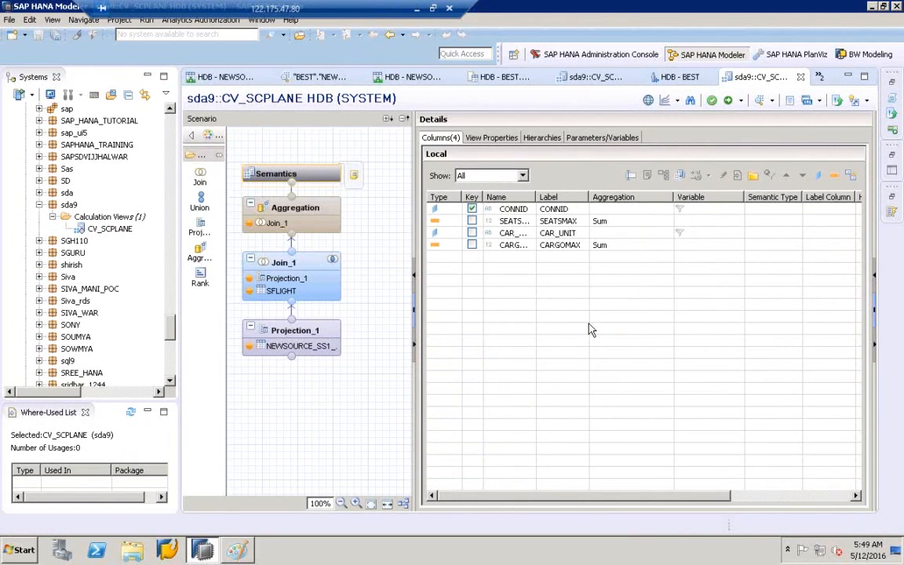
pyautogui.click(100, 227)
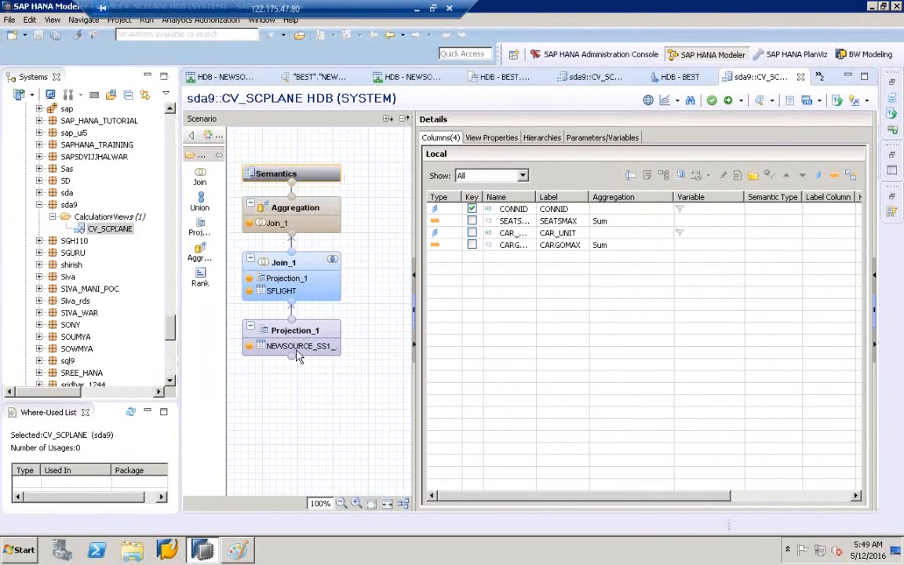
# - Inspect the Projection_1 and Join_1 nodes, including the properties of the SFLIGHT table and its PLANETYPE join
pyautogui.click(296, 339)
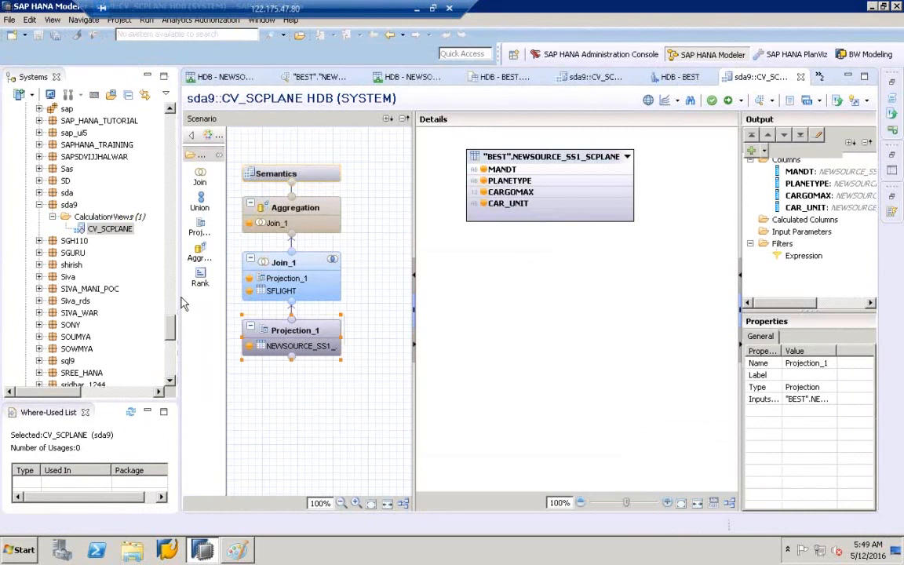
pyautogui.moveTo(180, 297); pyautogui.dragTo(114, 297)
pyautogui.click(224, 271)
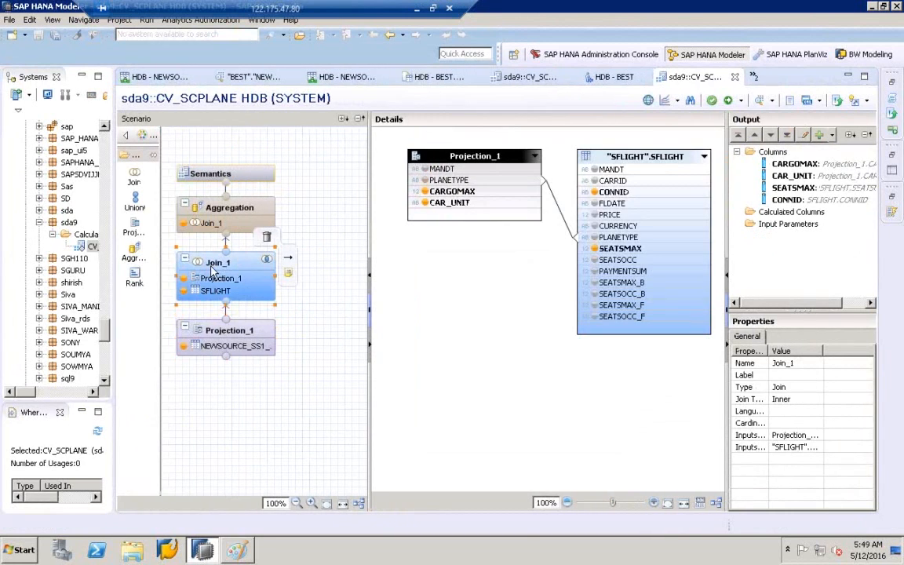
pyautogui.moveTo(368, 228); pyautogui.dragTo(309, 227)
pyautogui.click(577, 157)
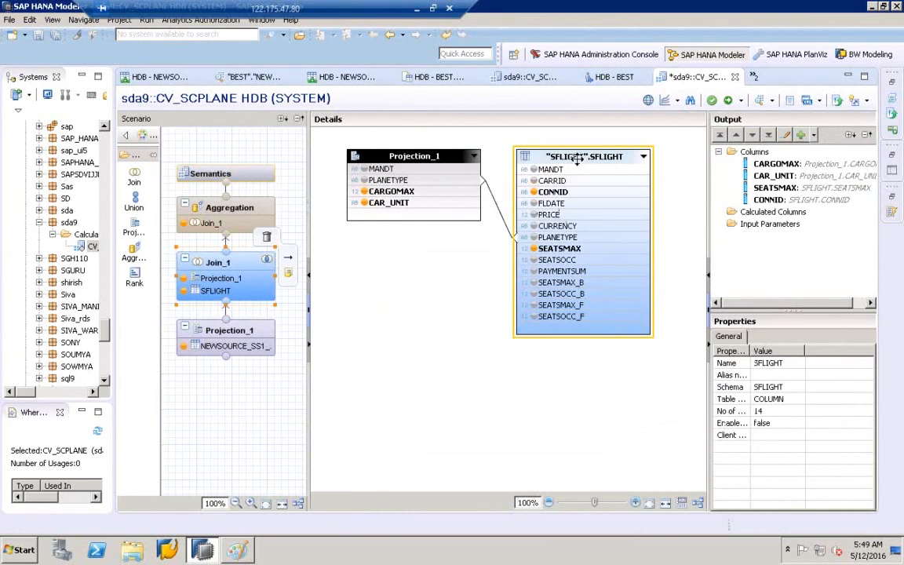
pyautogui.doubleClick(750, 352)
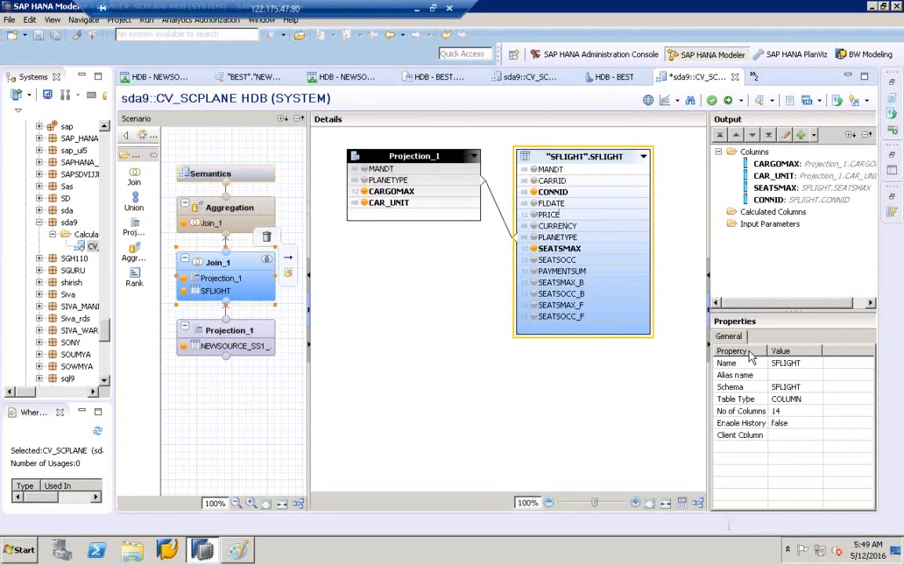
pyautogui.click(495, 206)
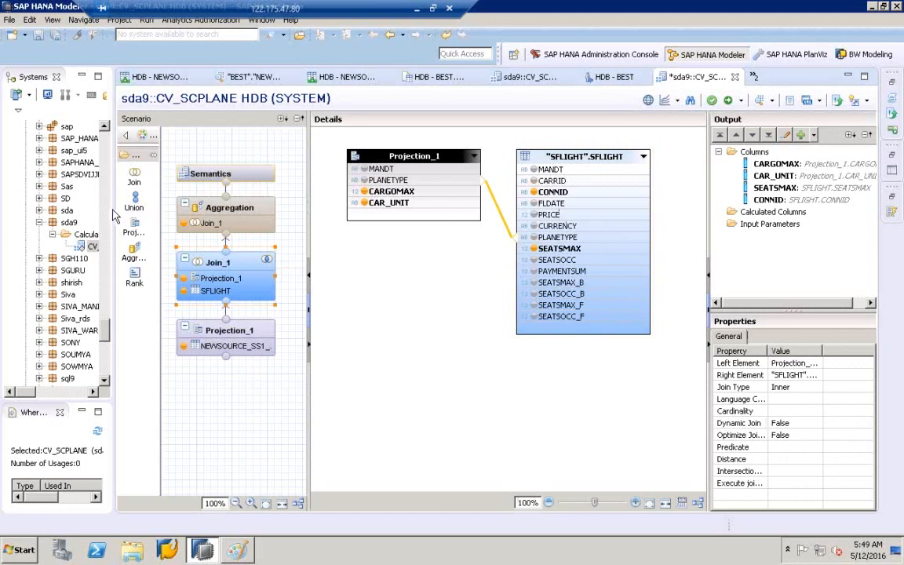
# - Widen the Systems view and look for the BEST schema in the catalog of HDB (SYSTEM)
pyautogui.moveTo(113, 211); pyautogui.dragTo(273, 206)
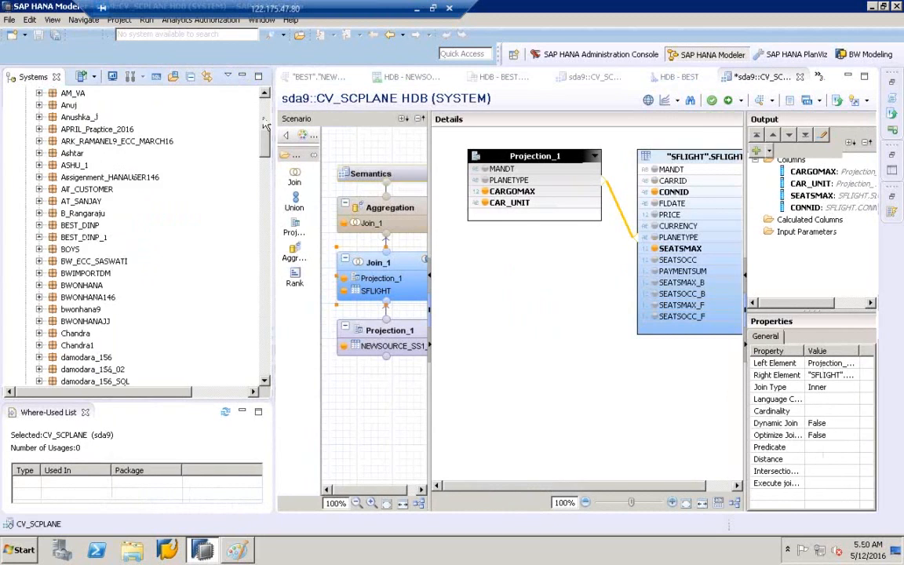
pyautogui.click(49, 114)
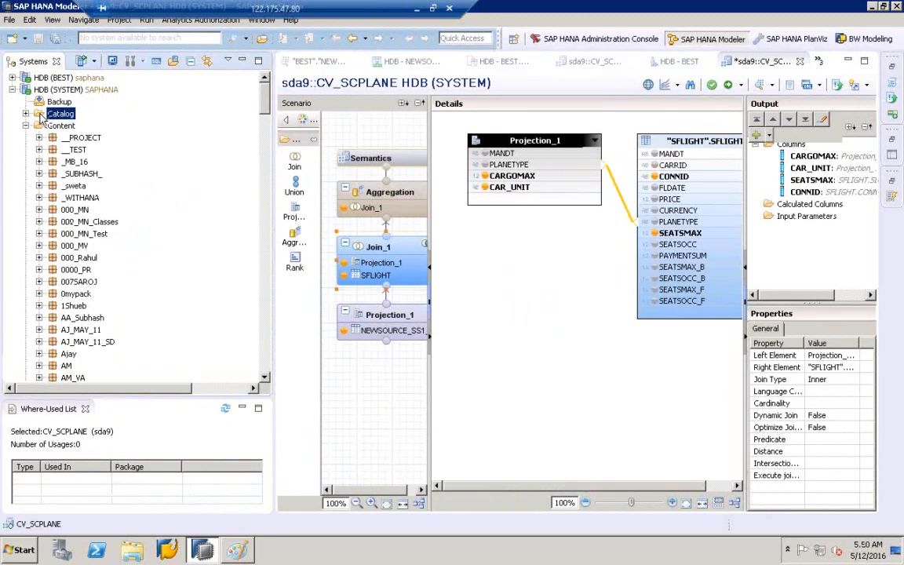
pyautogui.doubleClick(41, 116)
pyautogui.click(75, 223)
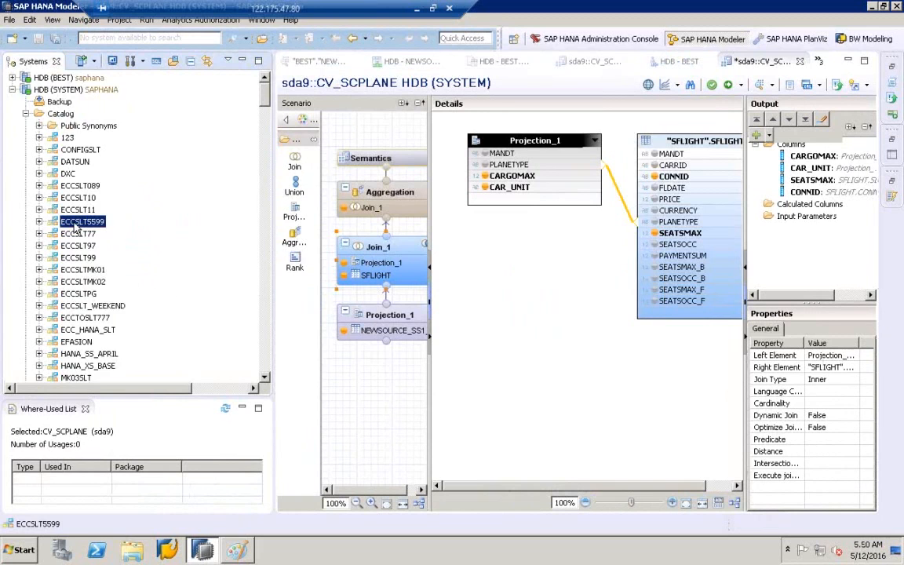
pyautogui.write('best')
pyautogui.click(268, 92)
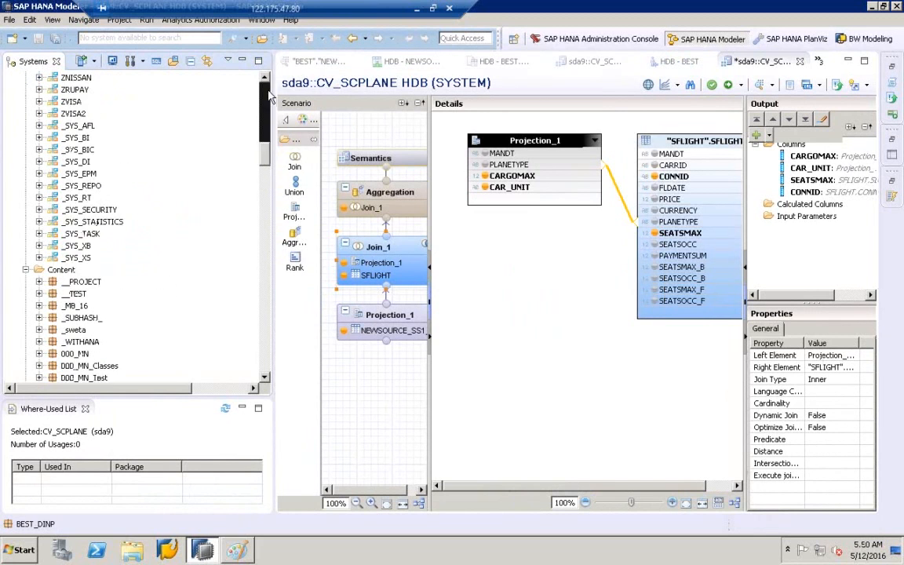
pyautogui.click(268, 92)
pyautogui.click(268, 91)
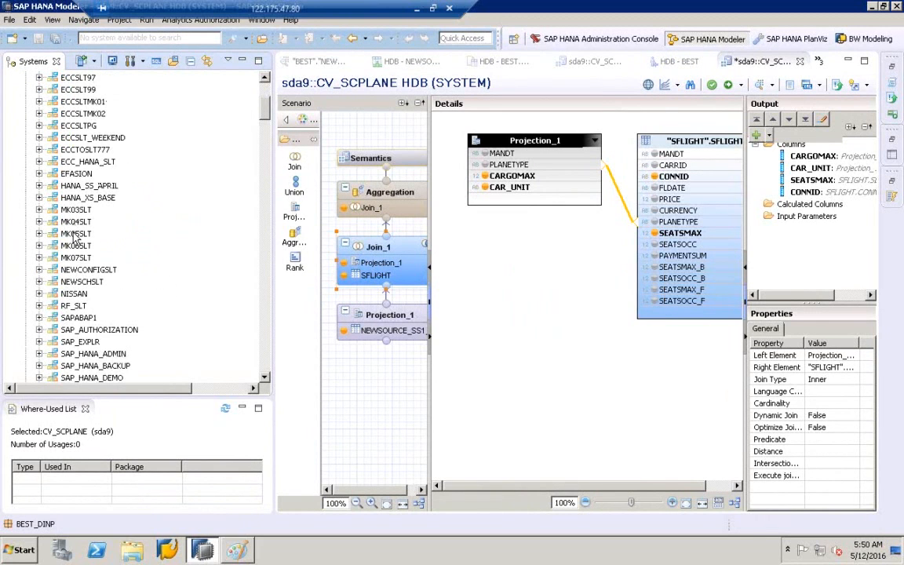
pyautogui.click(265, 94)
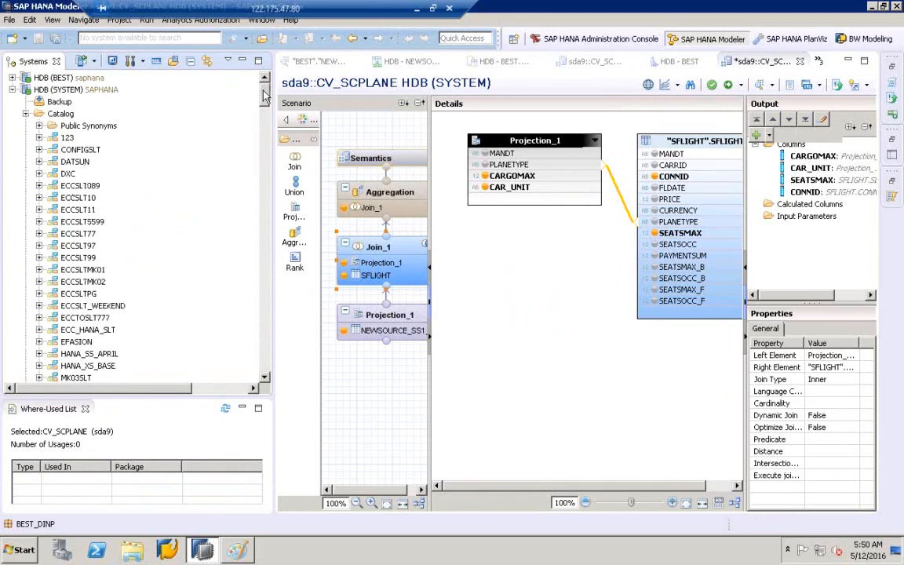
# - Expand the catalog of the HDB (BEST) system and search it for the BEST schema
pyautogui.click(12, 78)
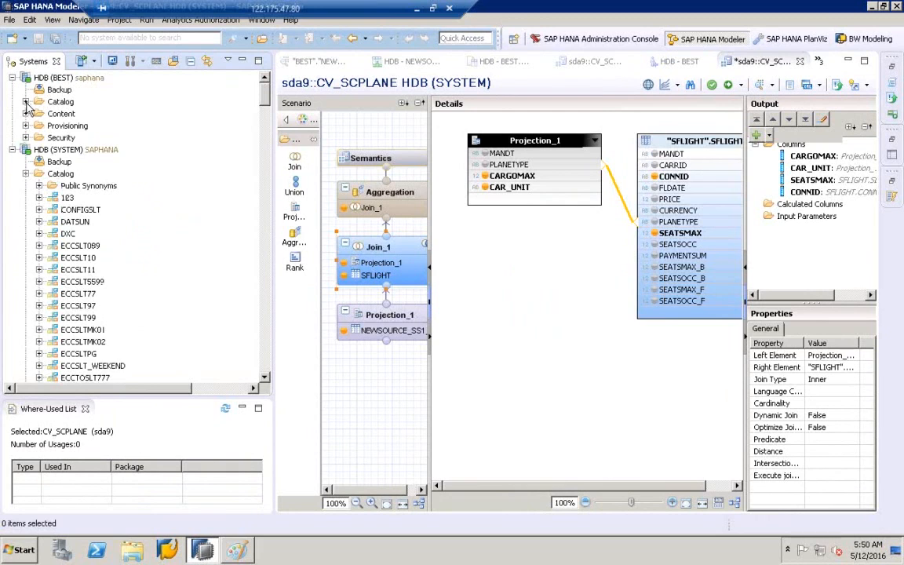
pyautogui.click(26, 103)
pyautogui.click(86, 162)
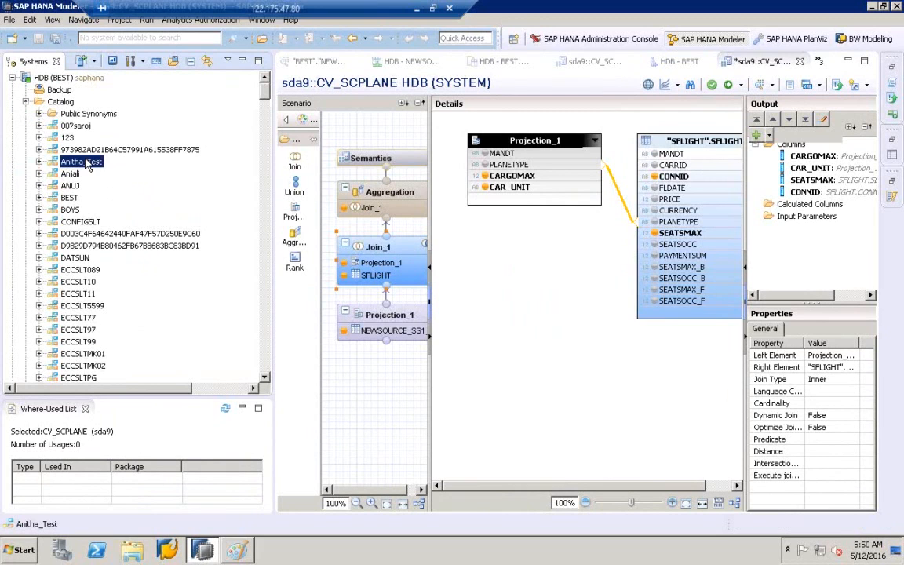
pyautogui.click(87, 151)
pyautogui.press('v')
pyautogui.click(95, 160)
pyautogui.write('be')
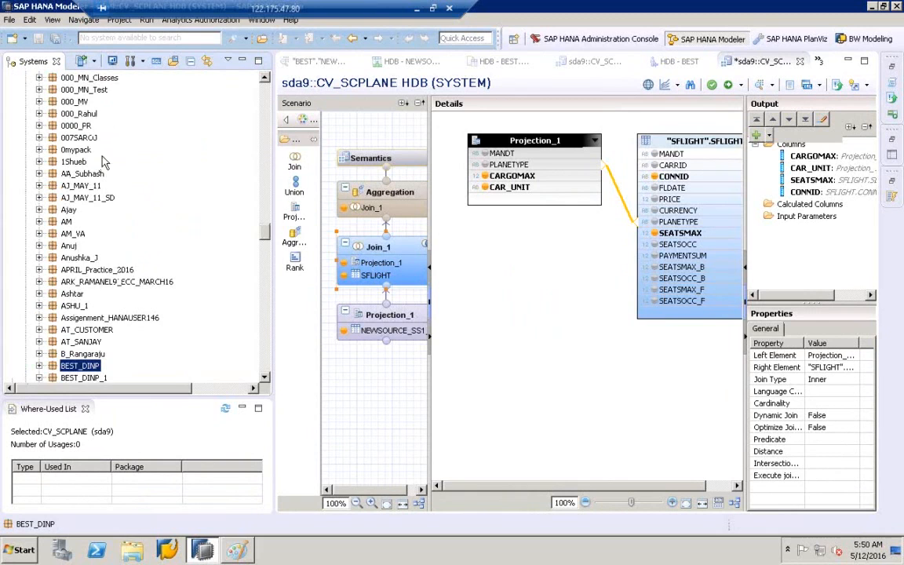
# - Expand the BEST schema in the HDB (BEST) catalog and list its tables
pyautogui.click(264, 95)
pyautogui.click(264, 95)
pyautogui.click(264, 98)
pyautogui.click(264, 98)
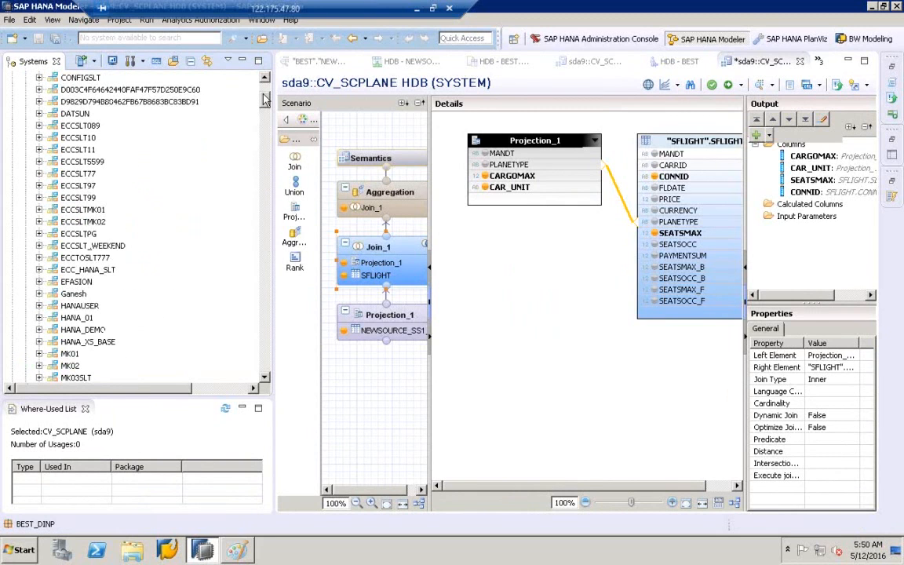
pyautogui.click(264, 98)
pyautogui.click(39, 197)
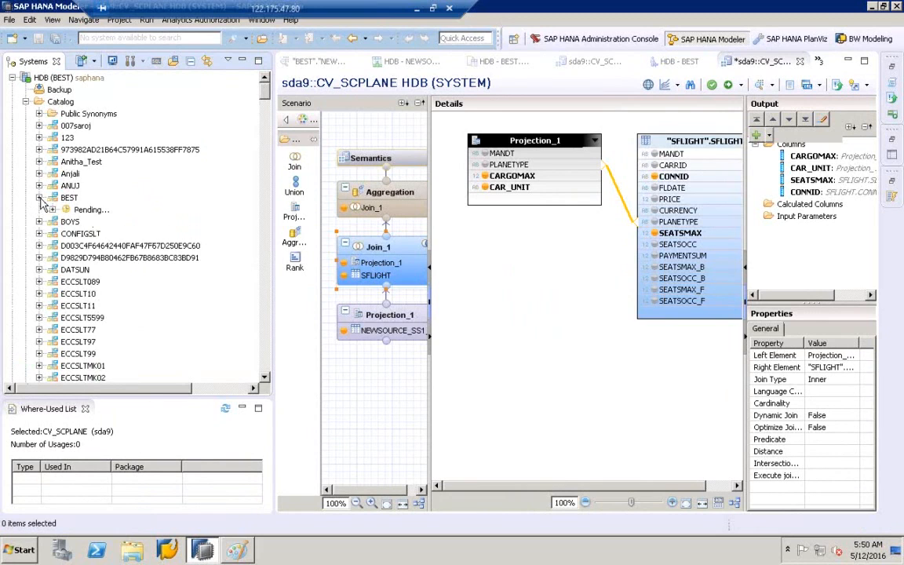
pyautogui.click(52, 306)
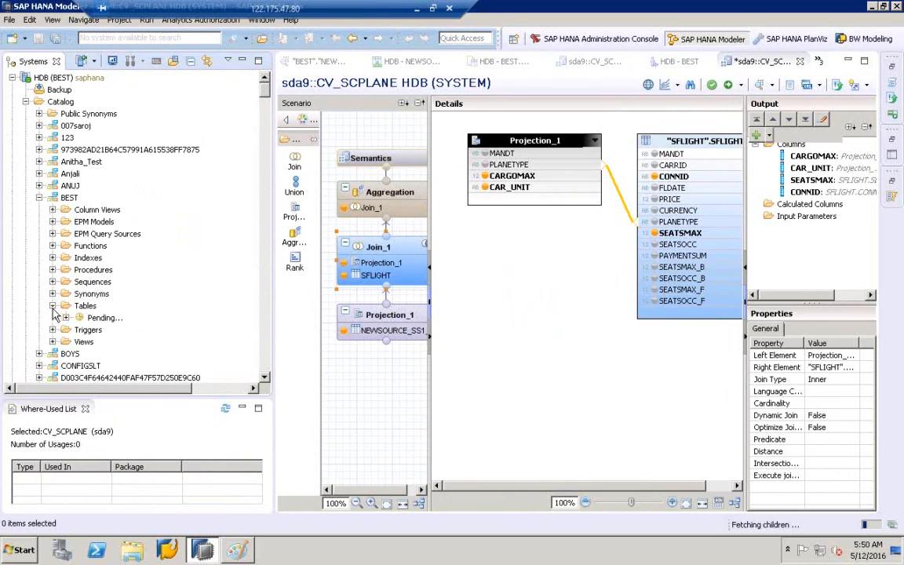
pyautogui.click(119, 331)
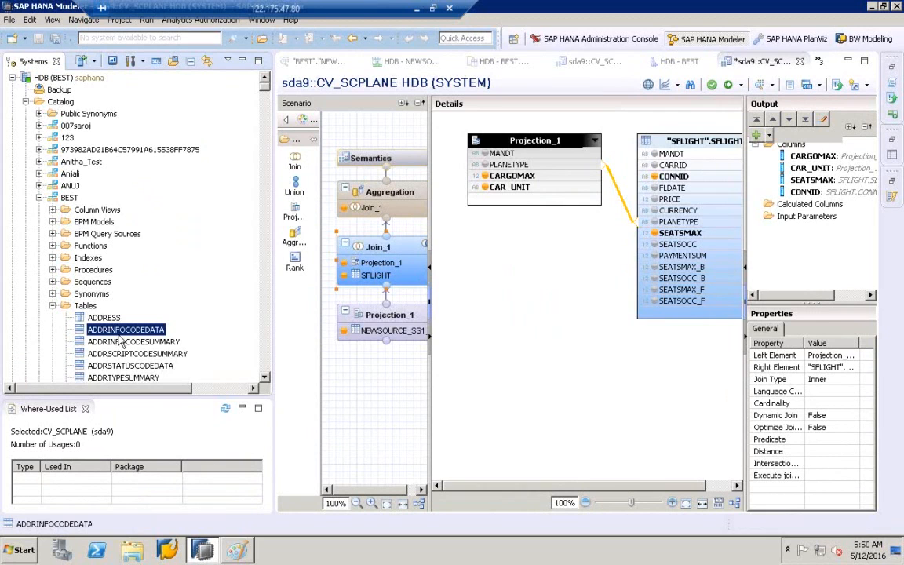
# - Check the source table of CV_SCPLANE's projection, then open the definition of NEWSOURCE_SS1_SCPLANE from the BEST schema's tables
pyautogui.click(393, 331)
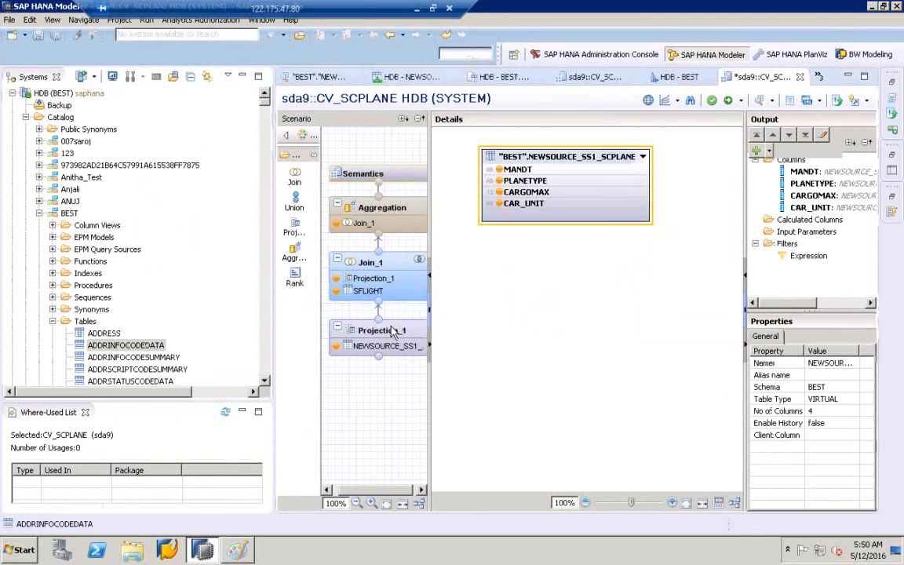
pyautogui.click(141, 370)
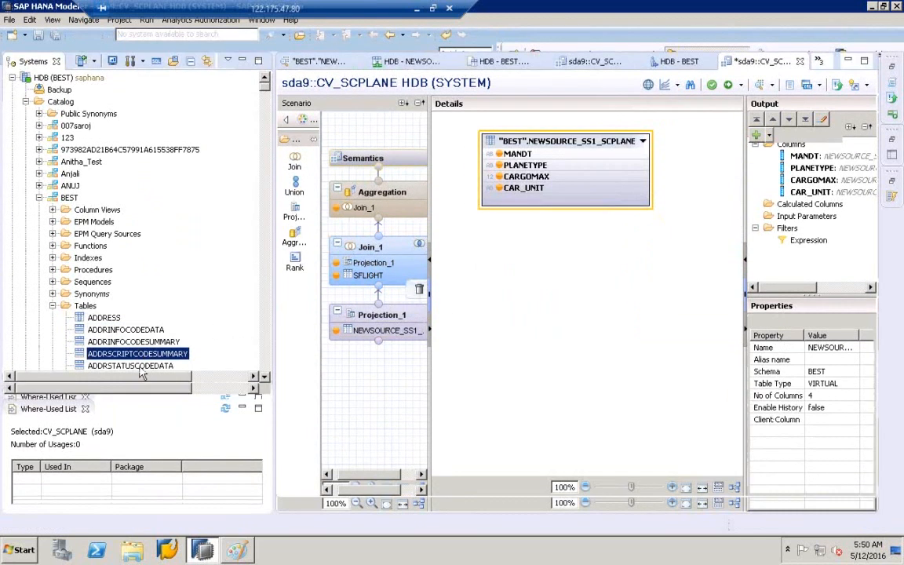
pyautogui.press('n')
pyautogui.scroll(-15, 255, 365)
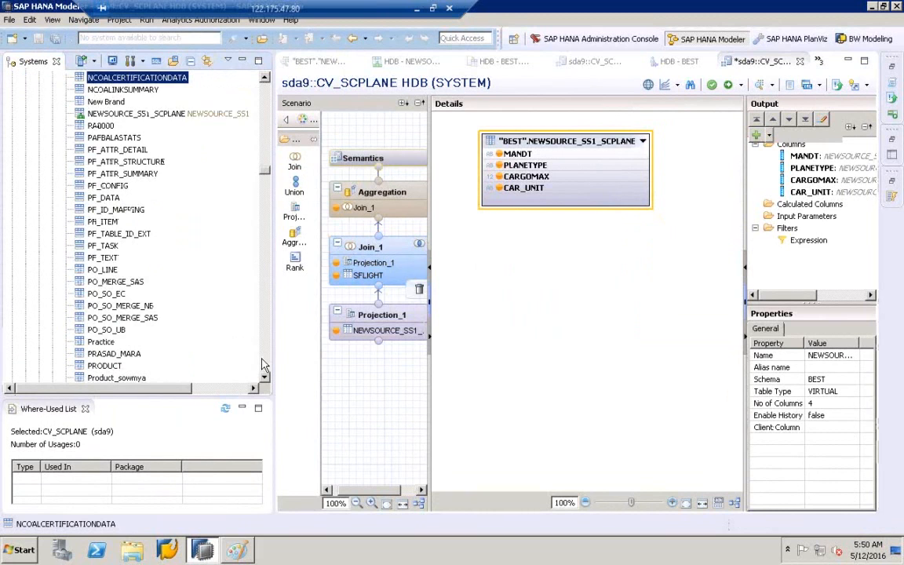
pyautogui.scroll(8, 239, 118)
pyautogui.doubleClick(155, 113)
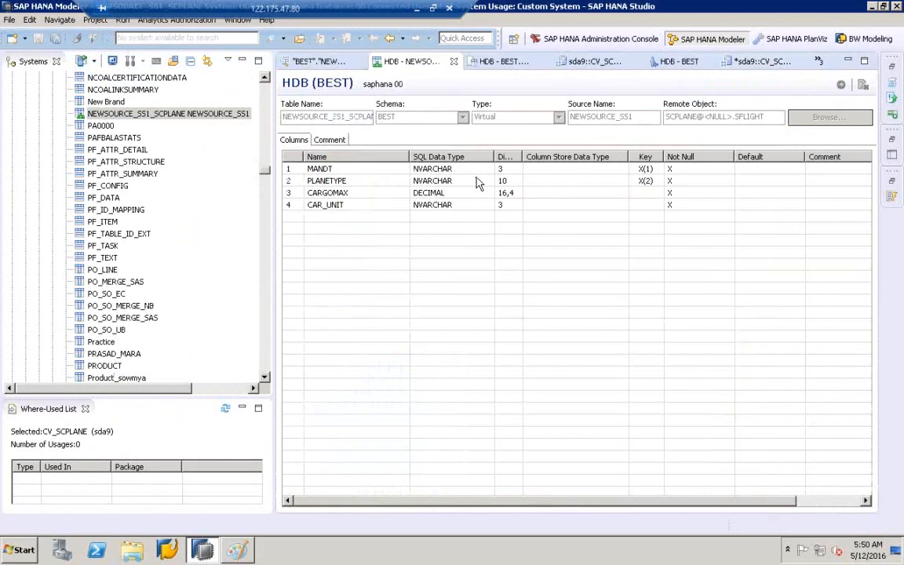
pyautogui.click(476, 182)
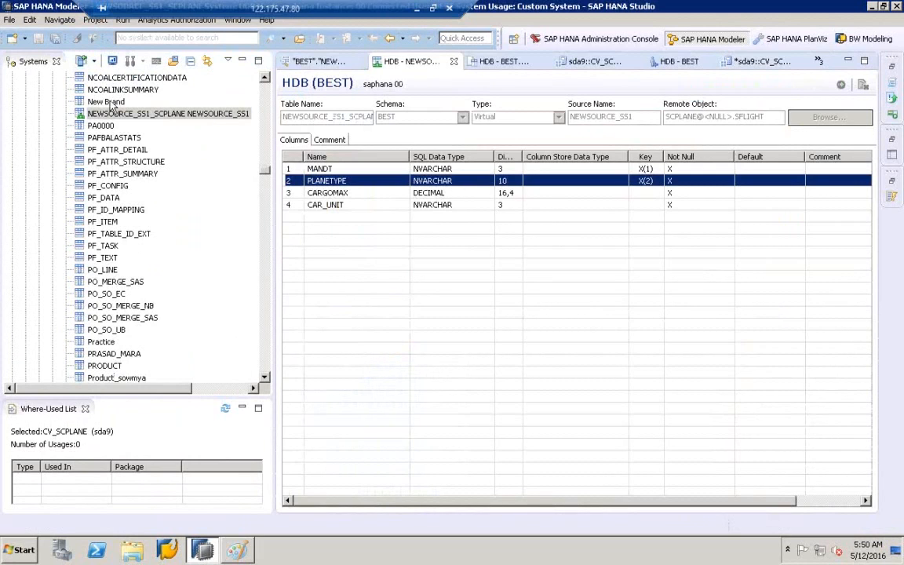
pyautogui.click(112, 113)
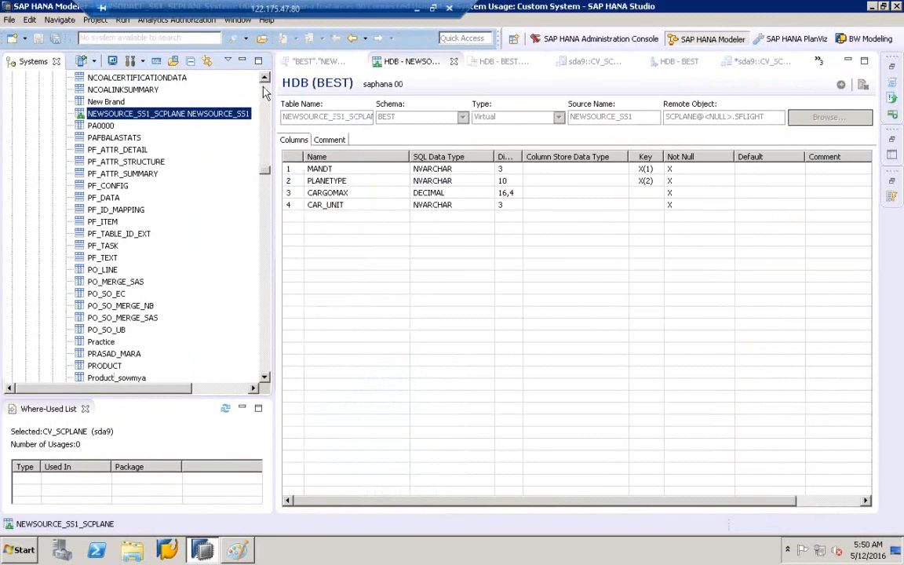
# - Find the table SFLIGHT in the HDB (BEST) catalog and show the content of the one in the SFLIGHT schema
pyautogui.scroll(8, 264, 92)
pyautogui.moveTo(262, 167); pyautogui.dragTo(257, 77)
pyautogui.click(68, 104)
pyautogui.rightClick(70, 111)
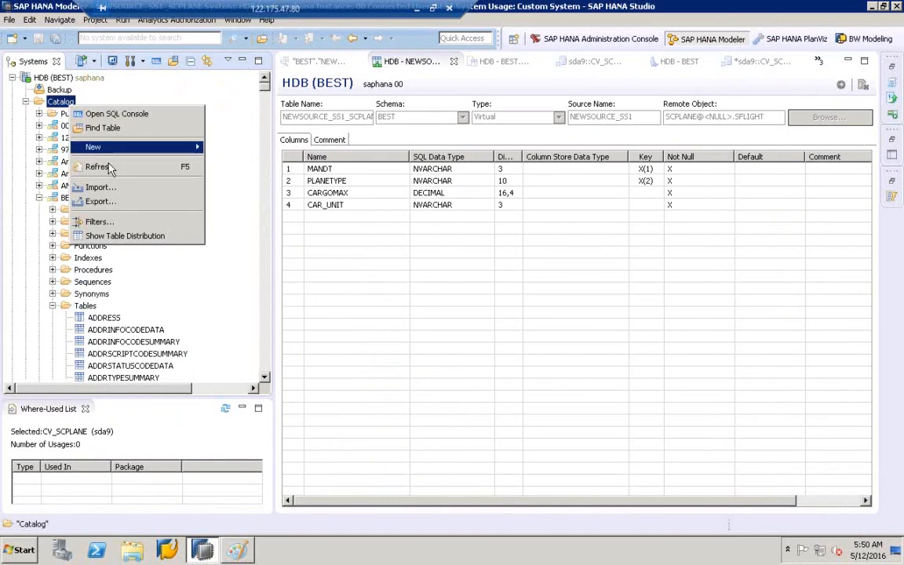
pyautogui.click(110, 128)
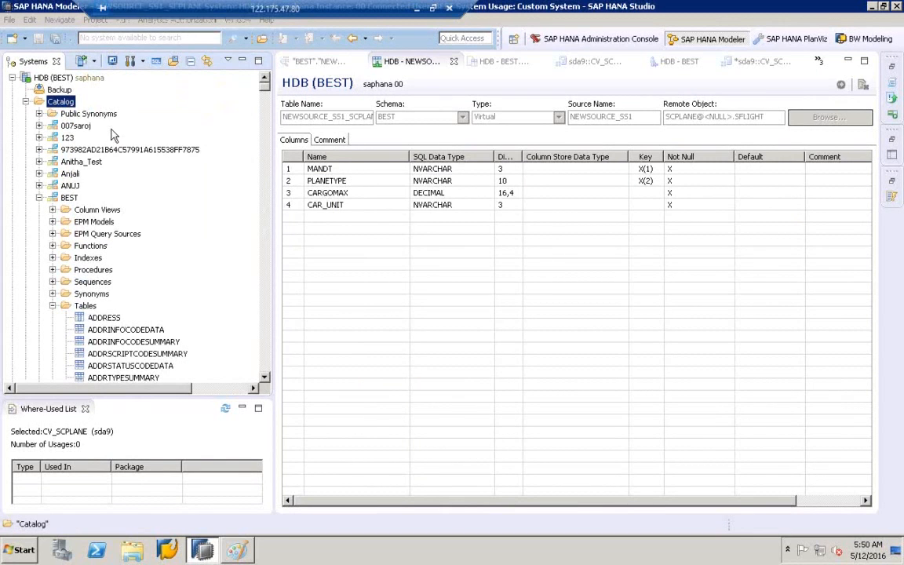
pyautogui.write('SFLIGHT')
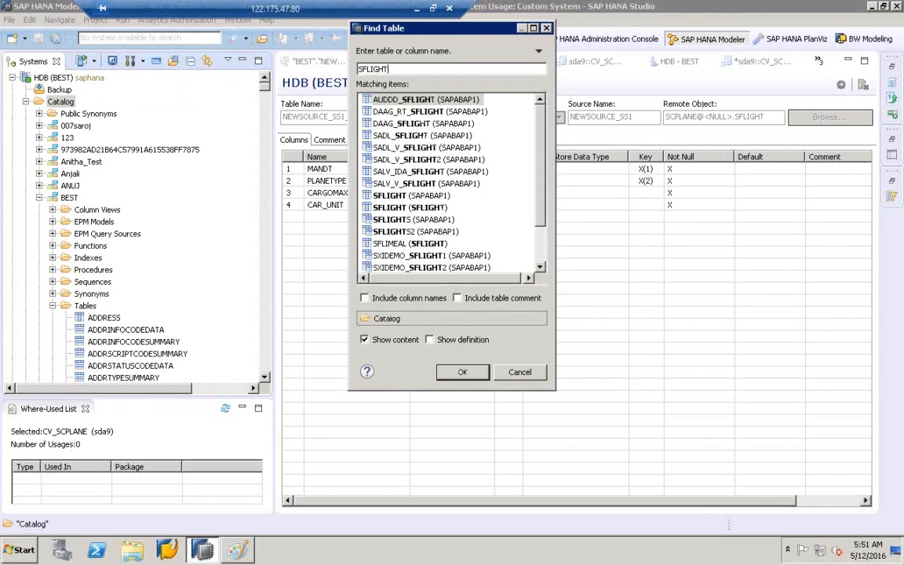
pyautogui.click(437, 208)
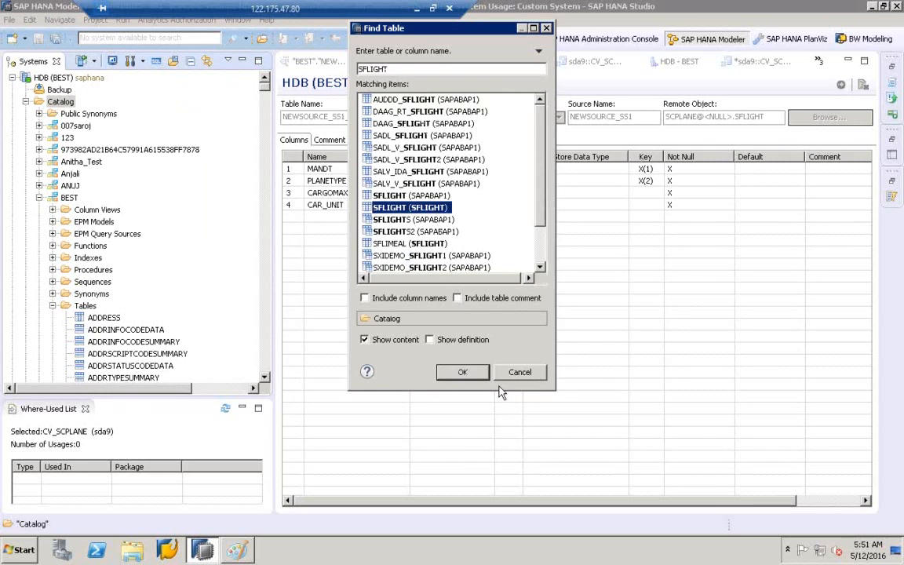
pyautogui.press('Return')
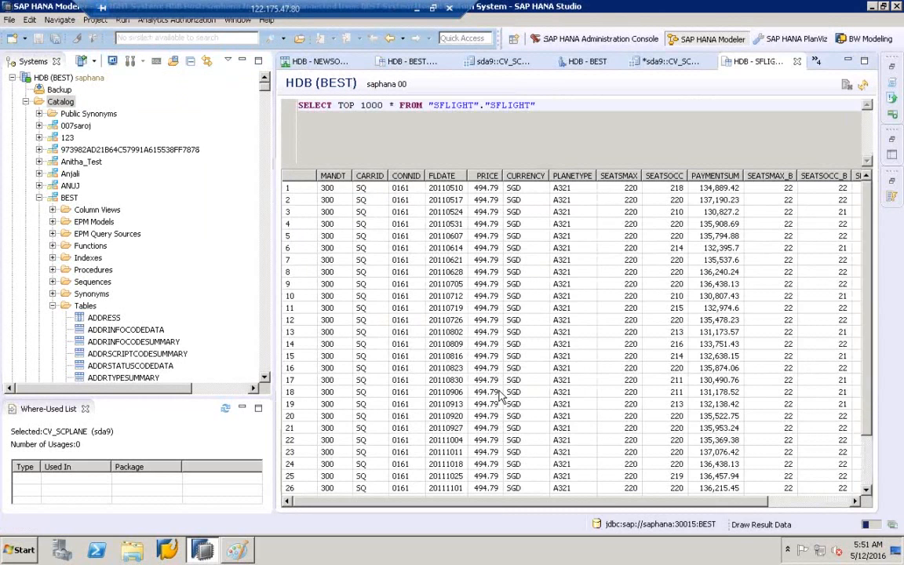
# - Find the SFLIGHT table of the SFLIGHT schema again and show only its definition, not its content
pyautogui.click(60, 100)
pyautogui.rightClick(65, 99)
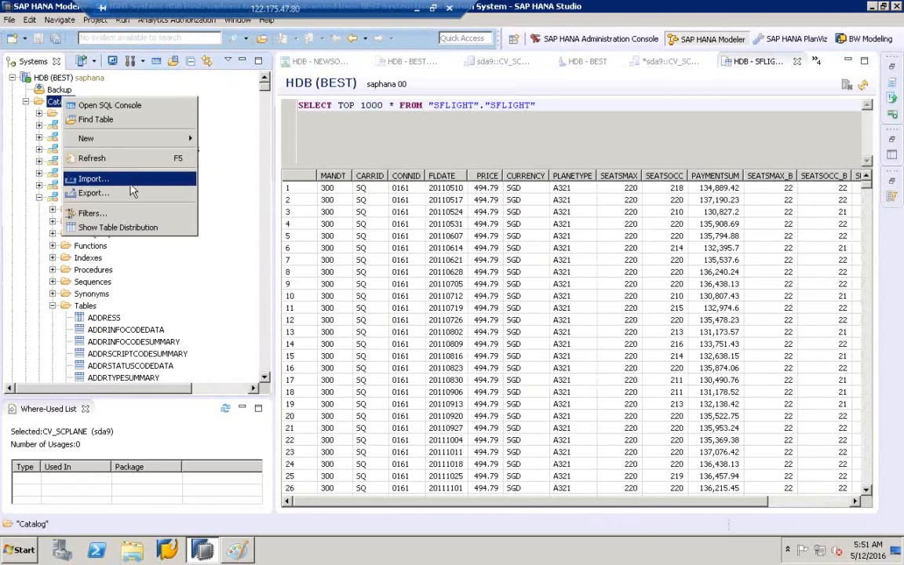
pyautogui.click(109, 119)
pyautogui.write('SFL')
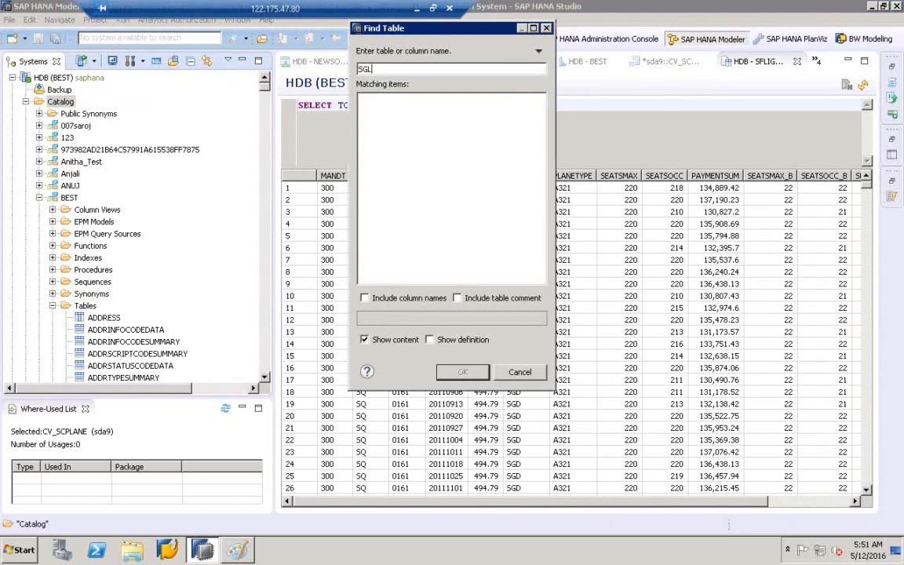
pyautogui.write('IGHT')
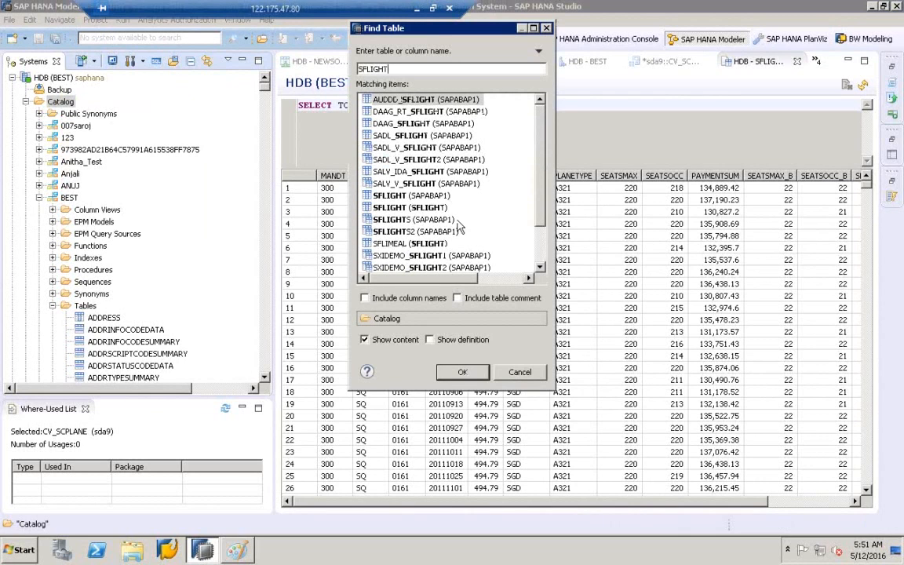
pyautogui.click(387, 207)
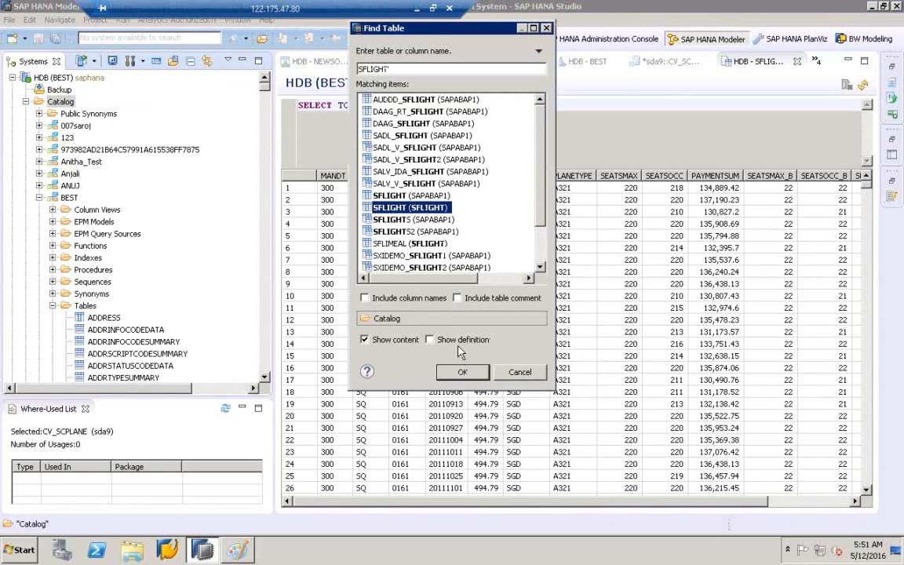
pyautogui.click(429, 339)
pyautogui.click(364, 339)
pyautogui.click(462, 372)
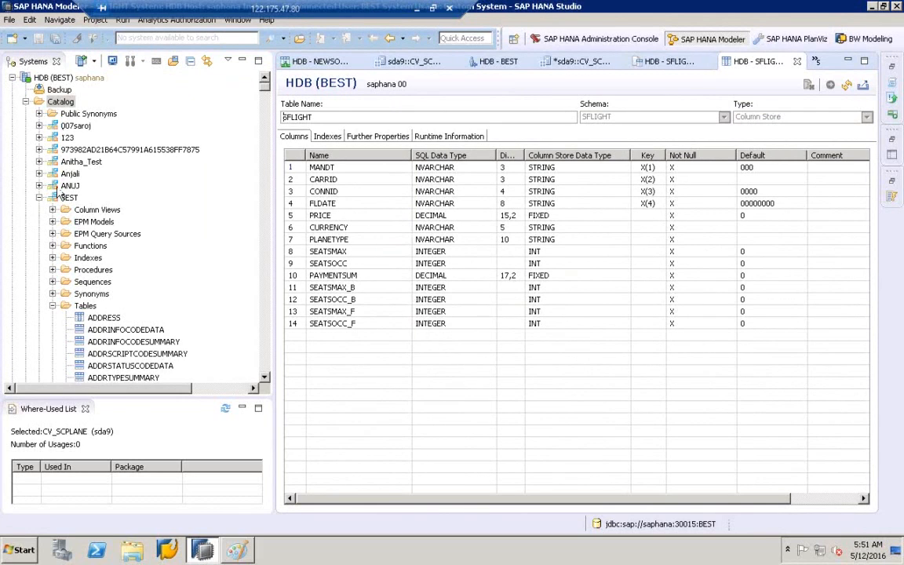
# - Collapse the BEST schema in HDB (BEST) and search the Systems tree for the SFLIGHT schema
pyautogui.click(266, 370)
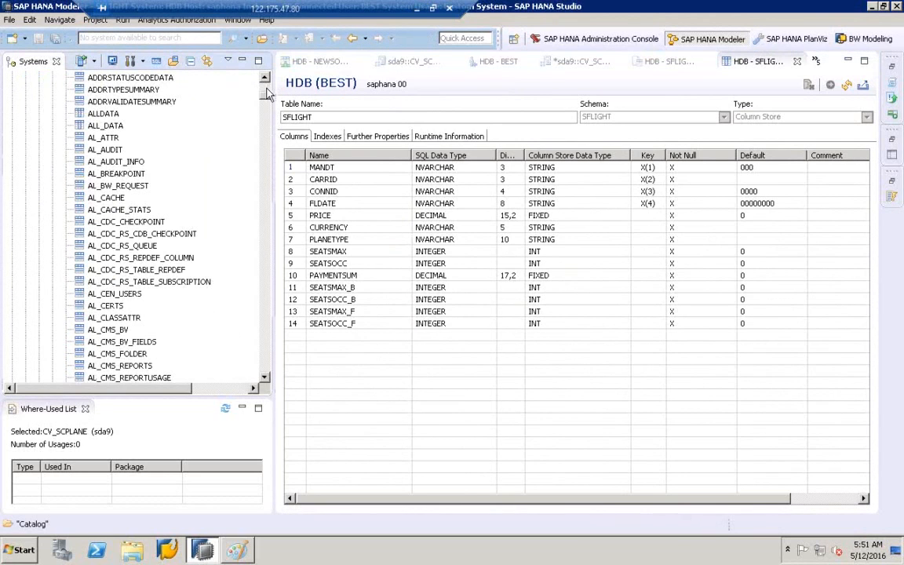
pyautogui.click(265, 88)
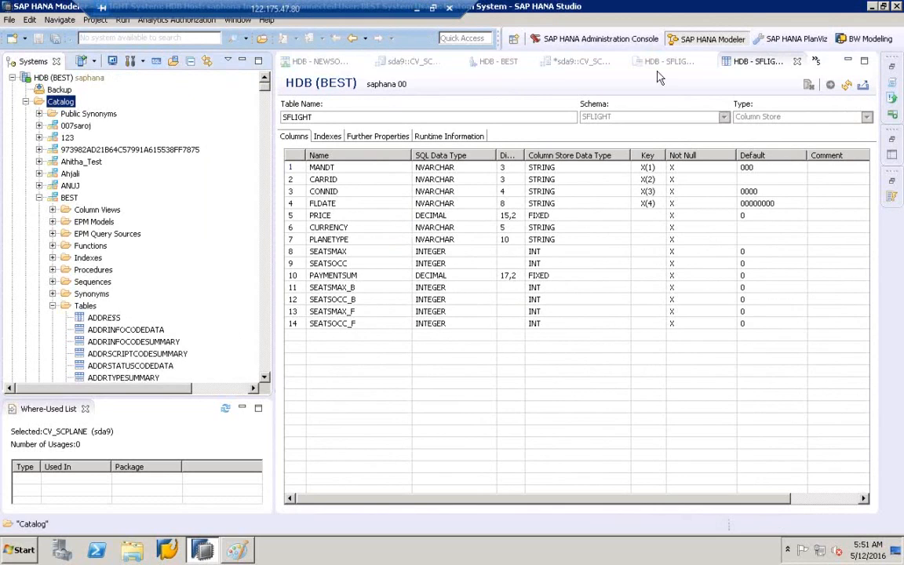
pyautogui.click(39, 196)
pyautogui.click(76, 222)
pyautogui.press('s')
pyautogui.press('g')
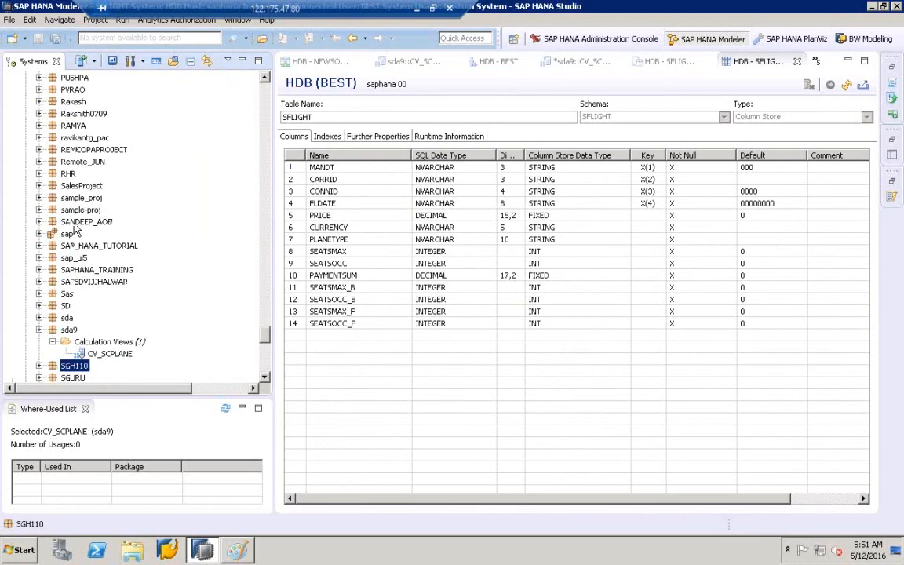
# - Return to the HDB (BEST) catalog and locate the SFLIGHT schema among its schemas
pyautogui.click(269, 93)
pyautogui.click(270, 96)
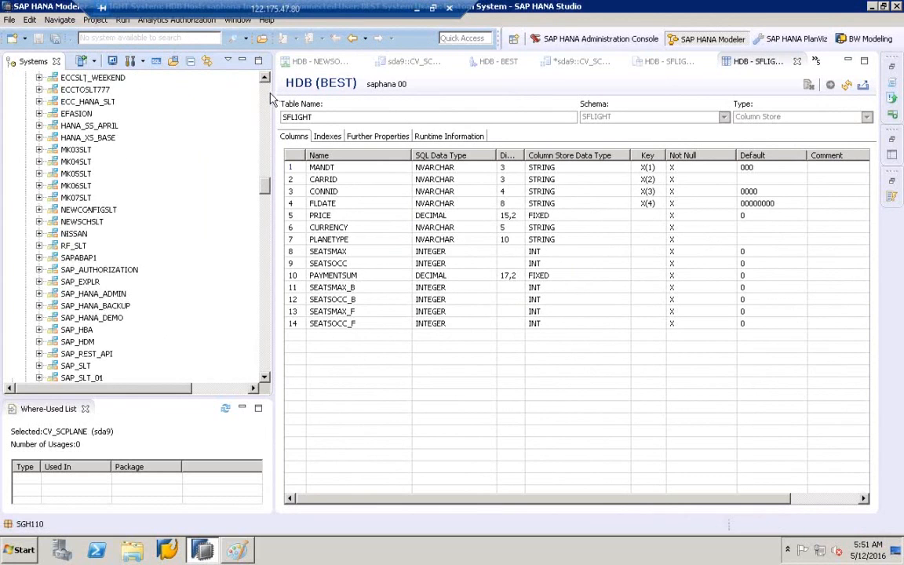
pyautogui.click(269, 95)
pyautogui.click(265, 92)
pyautogui.click(266, 93)
pyautogui.click(265, 93)
pyautogui.click(66, 126)
pyautogui.press('s')
pyautogui.press('f')
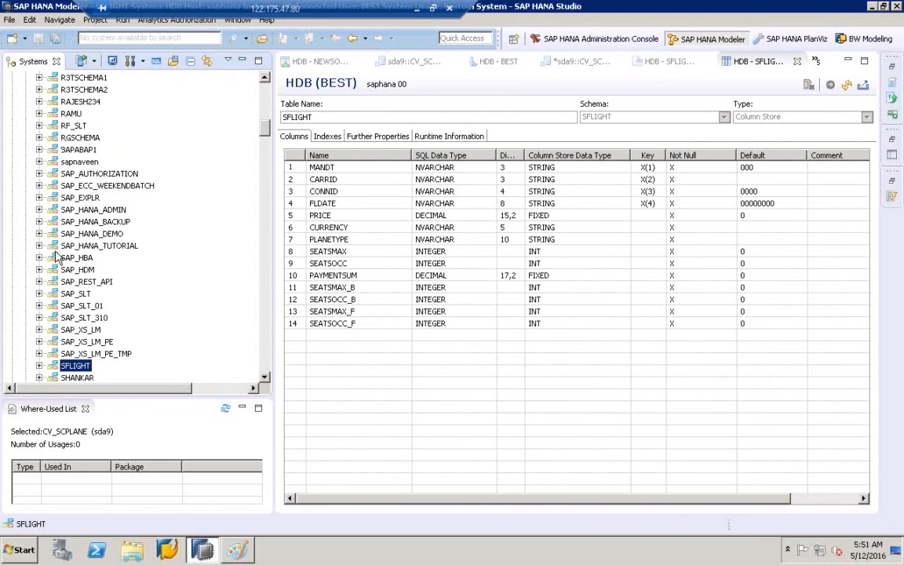
# - Expand the SFLIGHT schema and browse the tables it contains
pyautogui.click(39, 366)
pyautogui.scroll(-6, 271, 374)
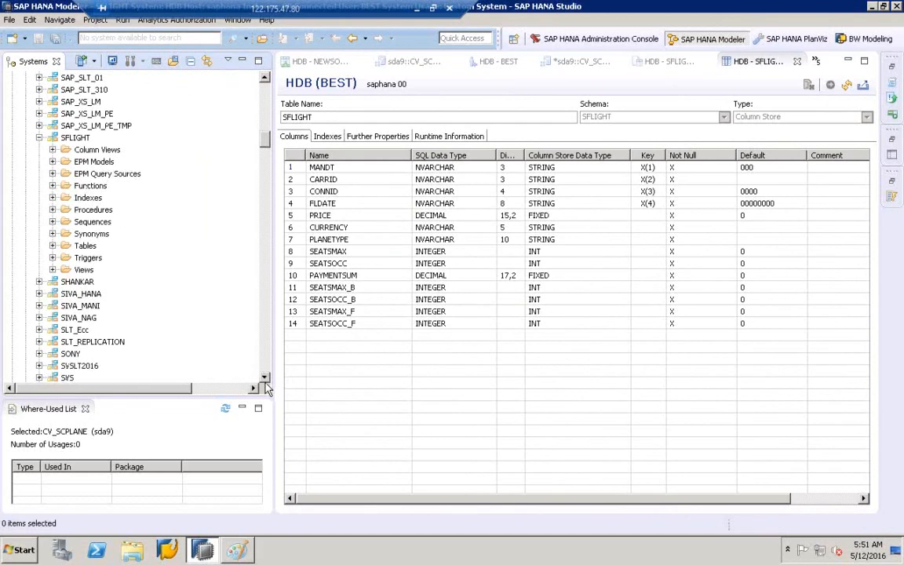
pyautogui.click(53, 245)
pyautogui.click(100, 271)
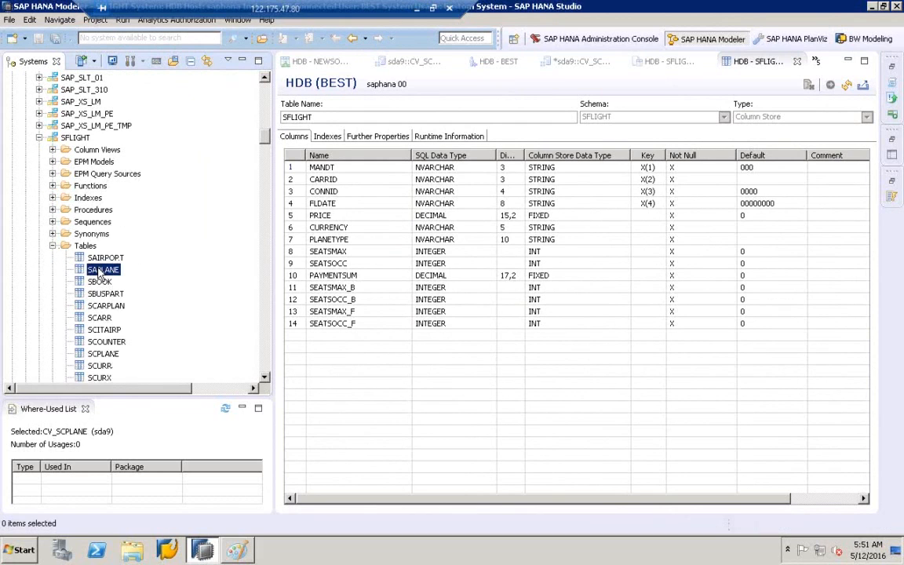
pyautogui.press('Down')
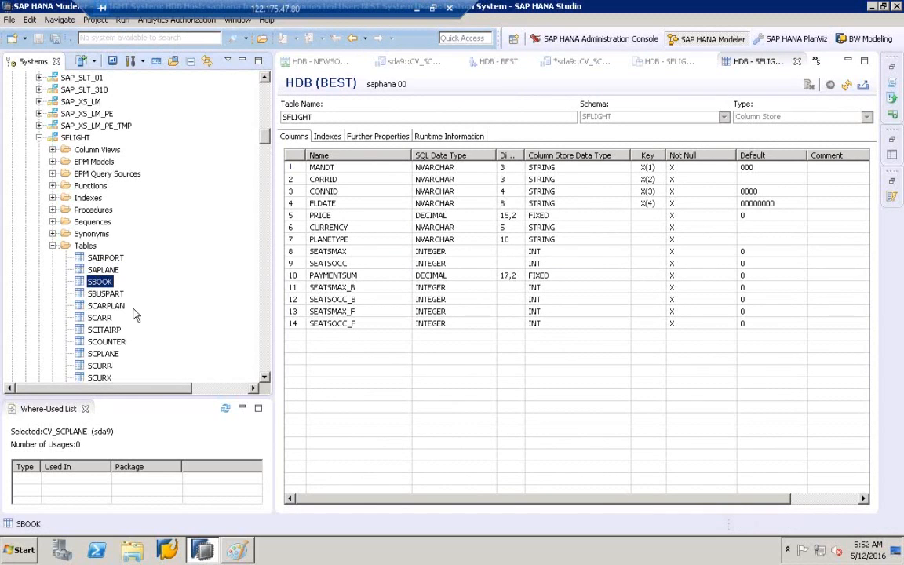
pyautogui.scroll(-3, 264, 375)
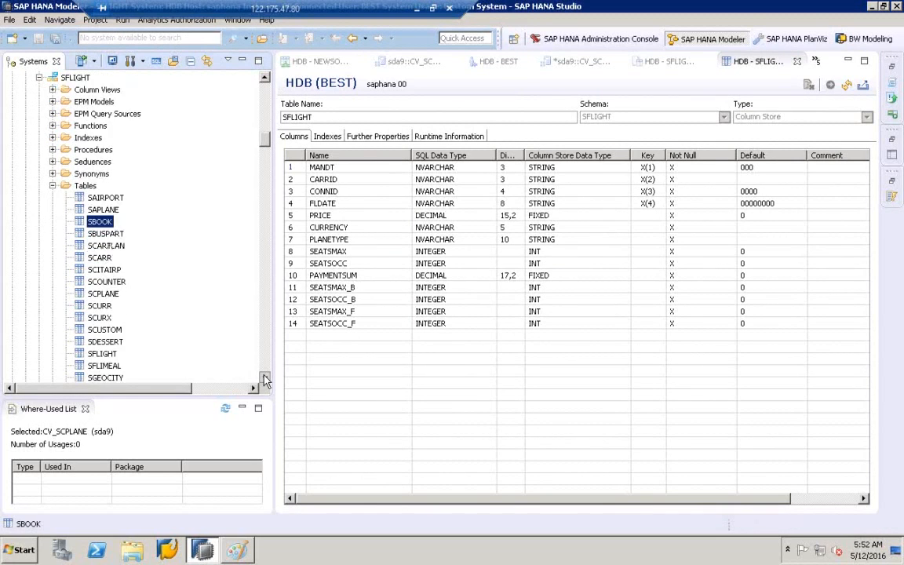
# - Open the data preview of the SFLIGHT table in the SFLIGHT schema
pyautogui.click(98, 318)
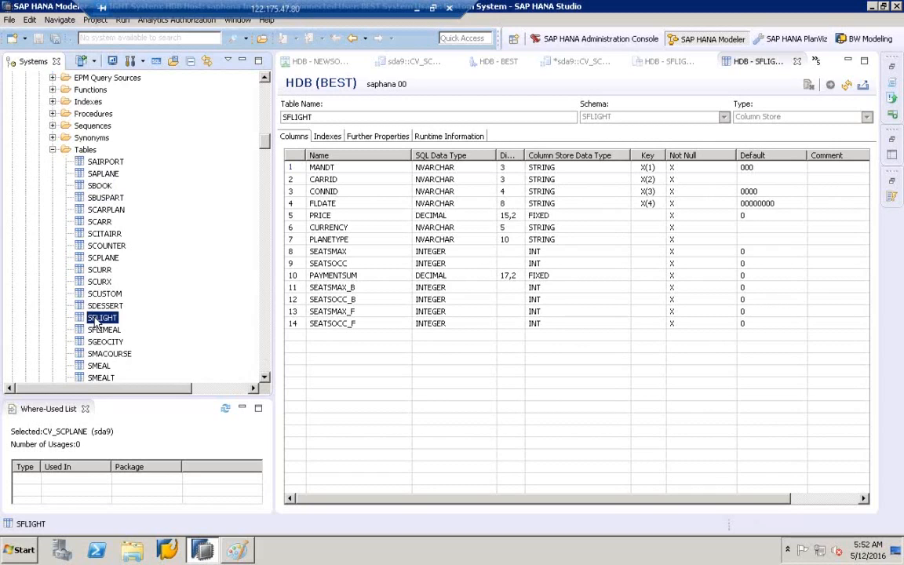
pyautogui.rightClick(95, 322)
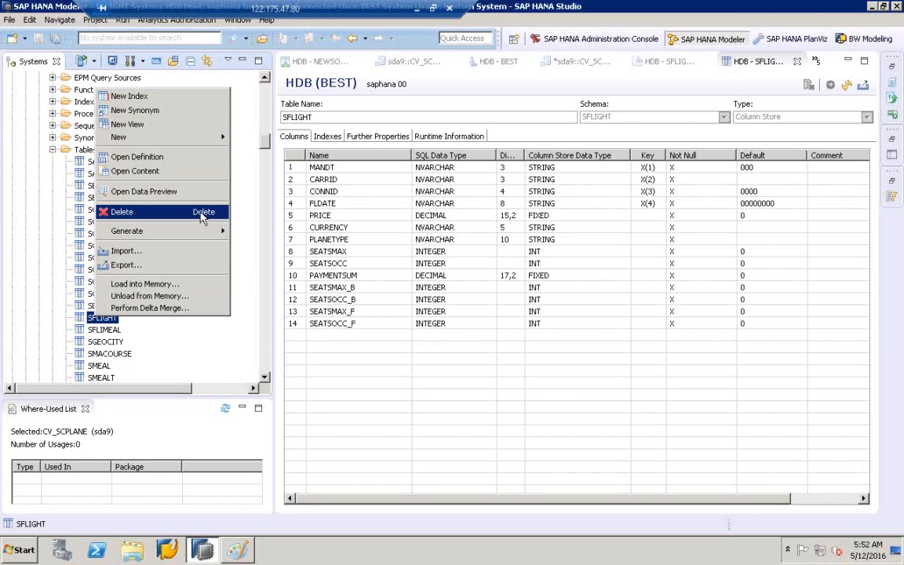
pyautogui.click(186, 193)
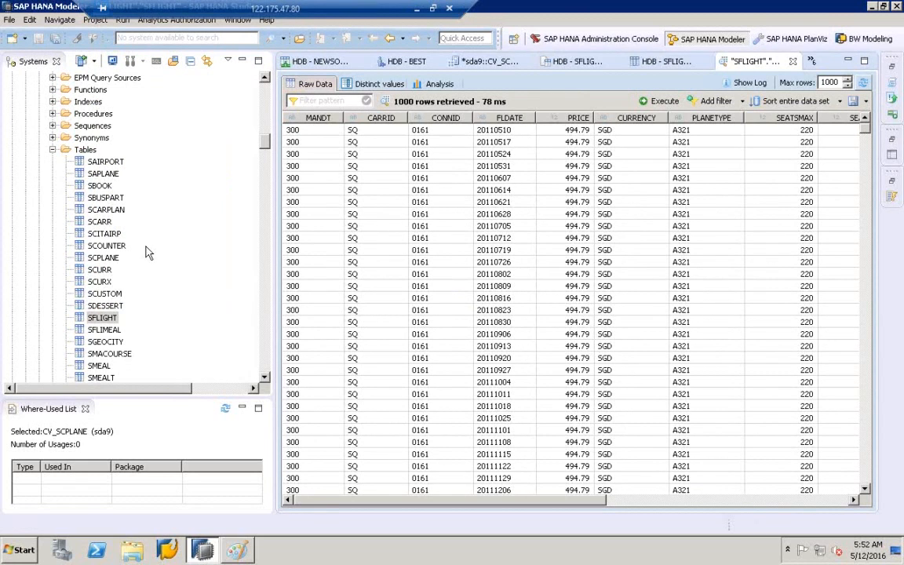
# - Collapse the SFLIGHT tables, the HDB (BEST) catalog and the whole HDB (SYSTEM) tree
pyautogui.click(100, 317)
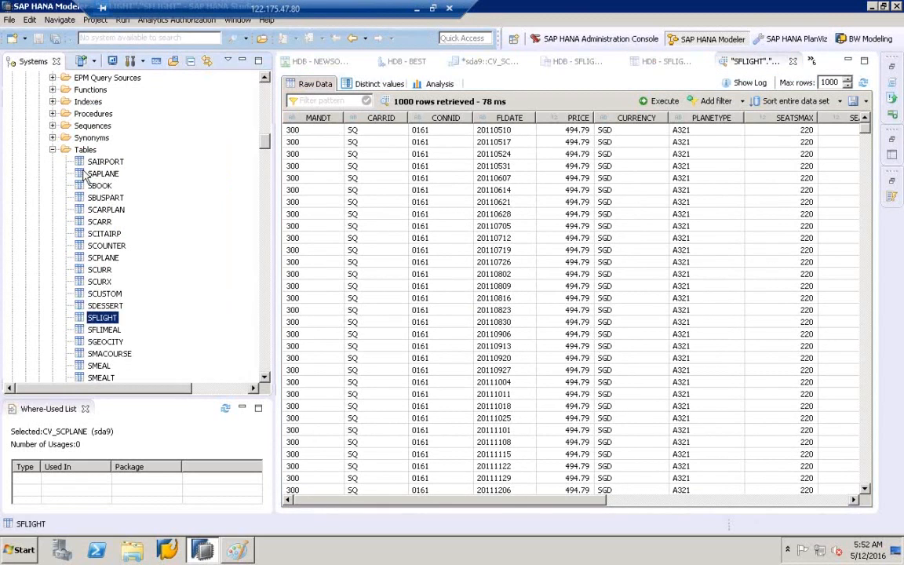
pyautogui.click(53, 149)
pyautogui.moveTo(263, 144); pyautogui.dragTo(262, 78)
pyautogui.click(26, 102)
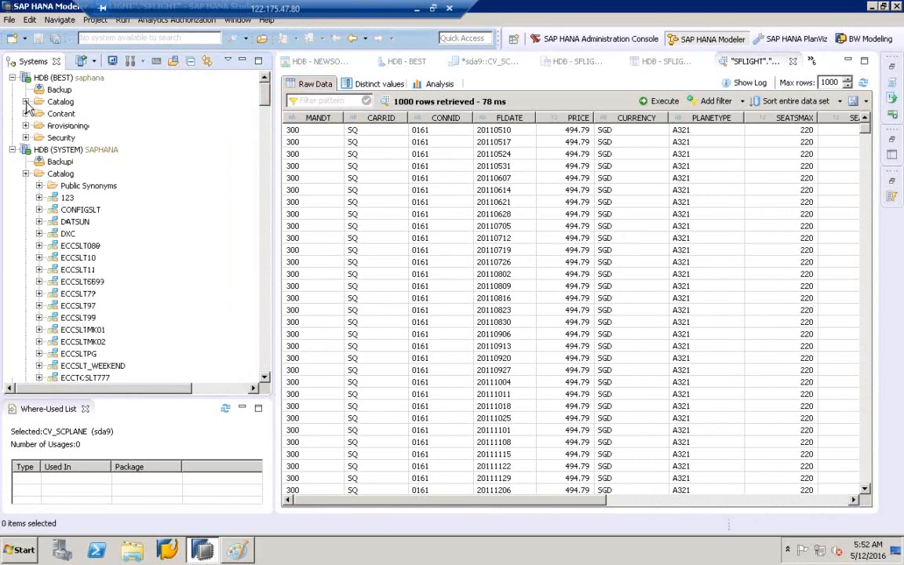
pyautogui.click(13, 149)
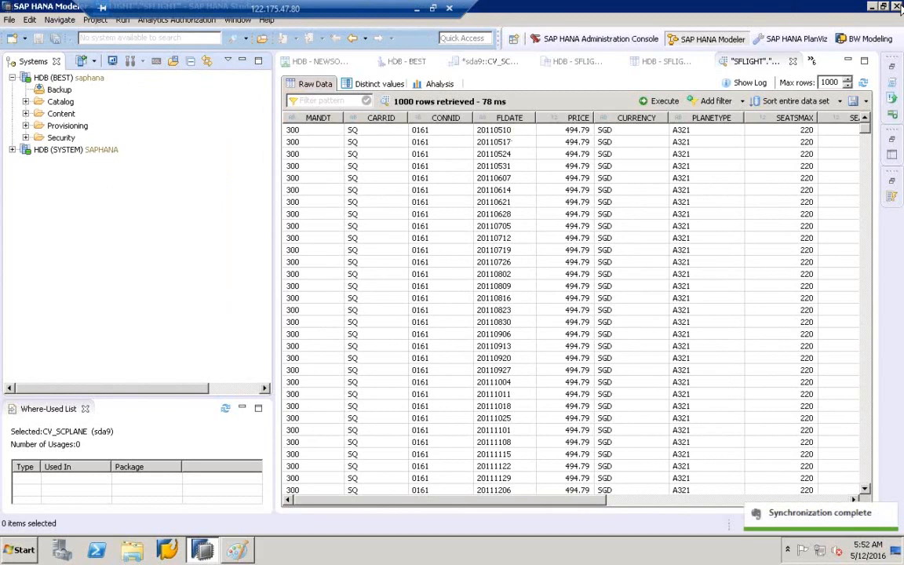
# - Exit SAP HANA Studio, saving the modified CV_SCPLANE view and the New Table 1 resource
pyautogui.click(898, 6)
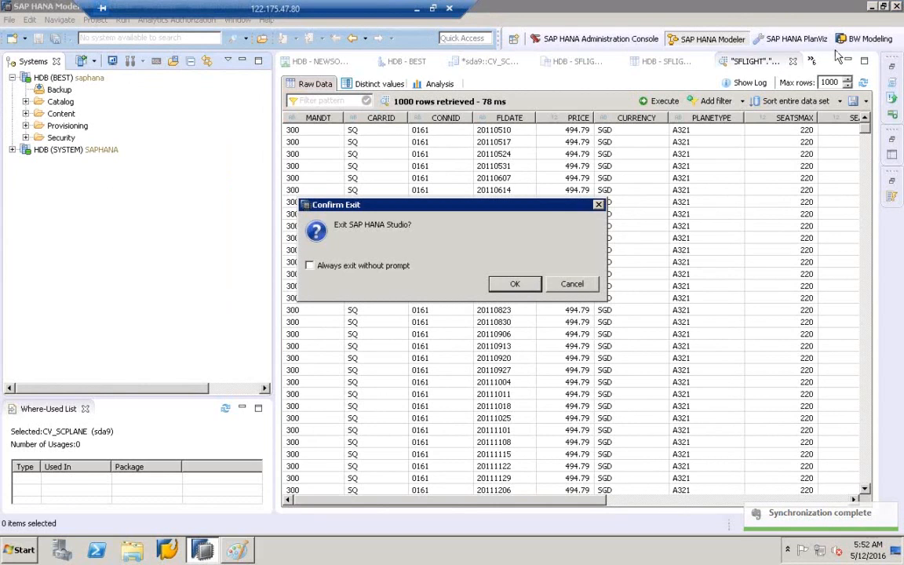
pyautogui.click(526, 283)
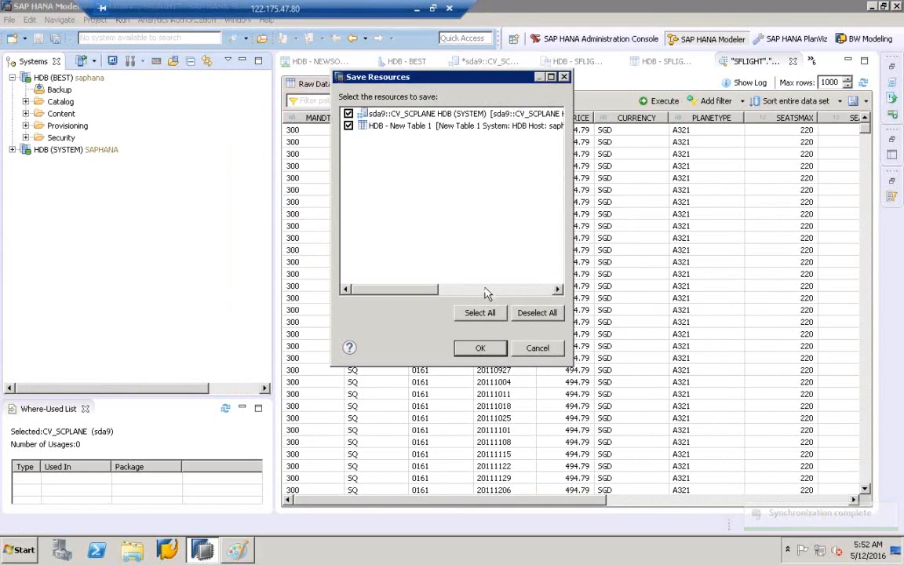
pyautogui.click(481, 348)
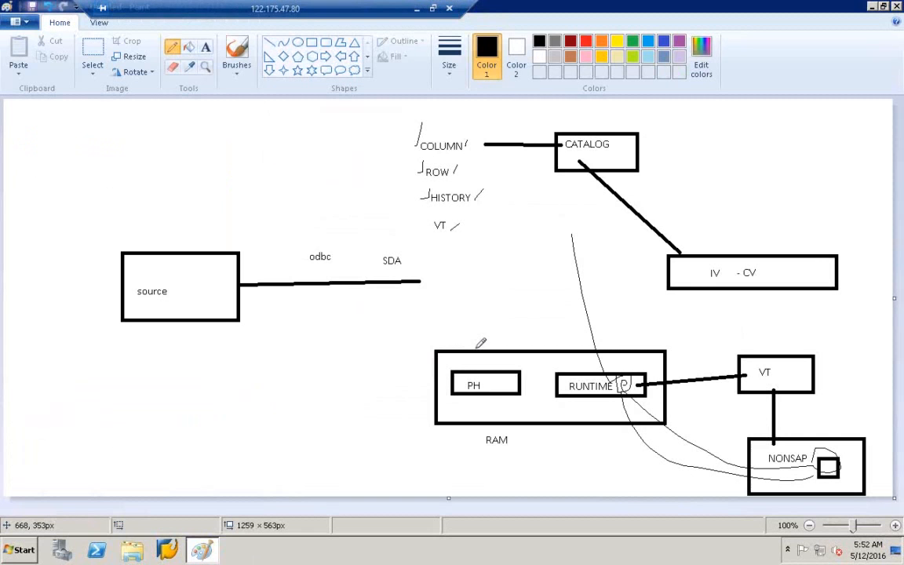
# - Restart SAP HANA Studio and log on to HDB (SYSTEM) with the database user's password
pyautogui.click(873, 6)
pyautogui.click(19, 549)
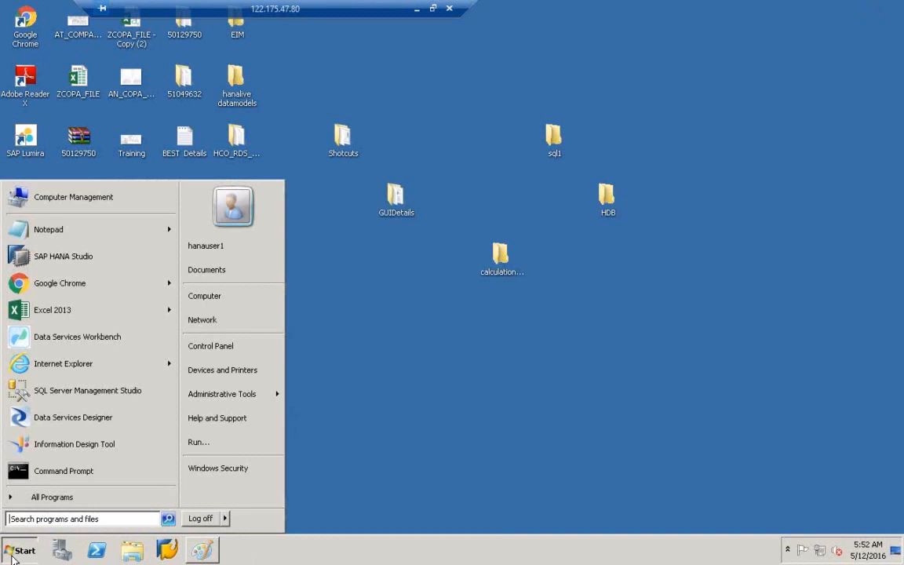
pyautogui.click(63, 256)
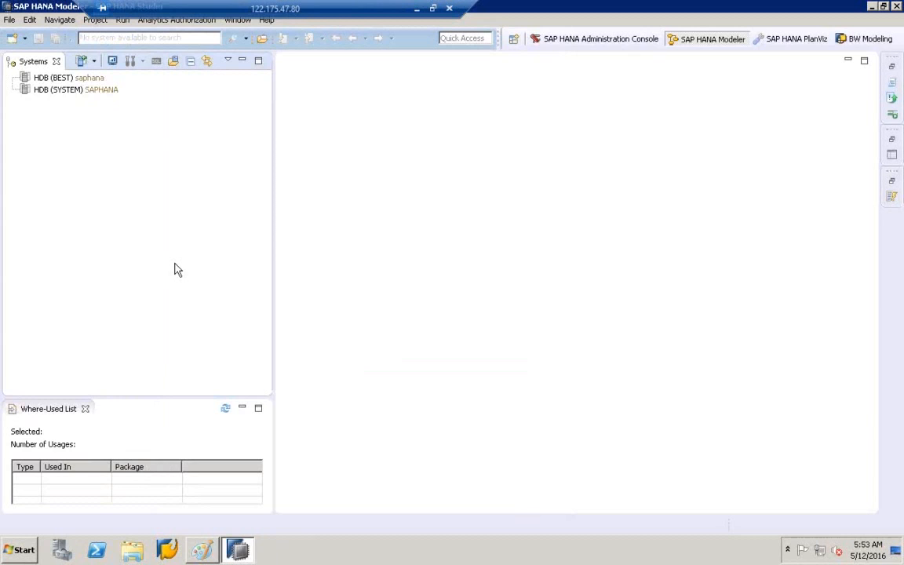
pyautogui.doubleClick(52, 89)
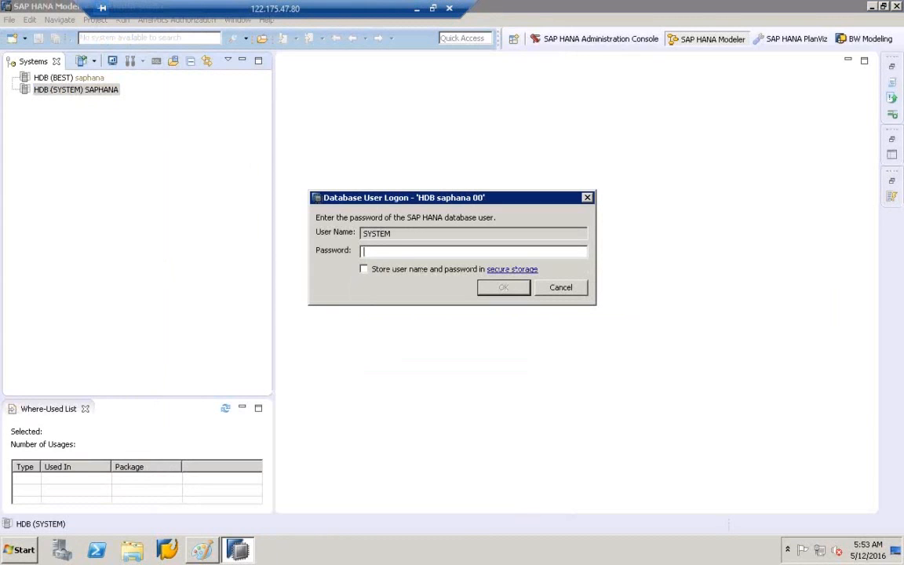
pyautogui.press('Return')
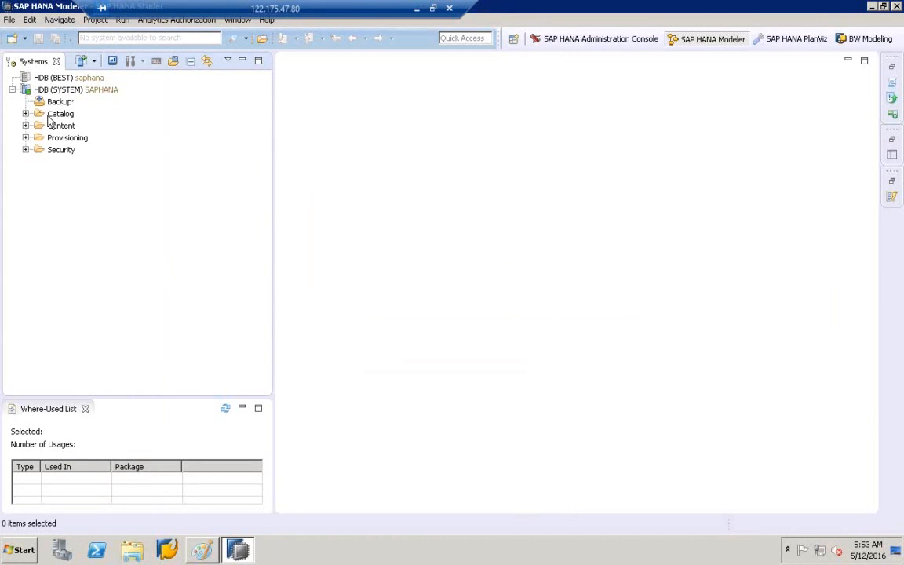
# - Find package sda9 in the HDB (SYSTEM) content and open its CV_SCPLANE calculation view
pyautogui.click(25, 125)
pyautogui.click(83, 214)
pyautogui.write('sda')
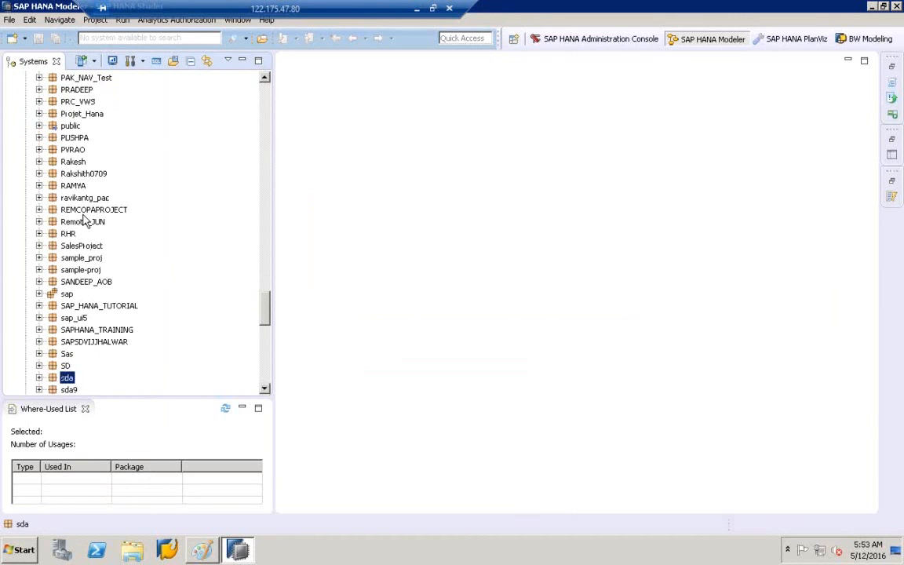
pyautogui.write('9')
pyautogui.click(264, 389)
pyautogui.click(264, 388)
pyautogui.click(265, 389)
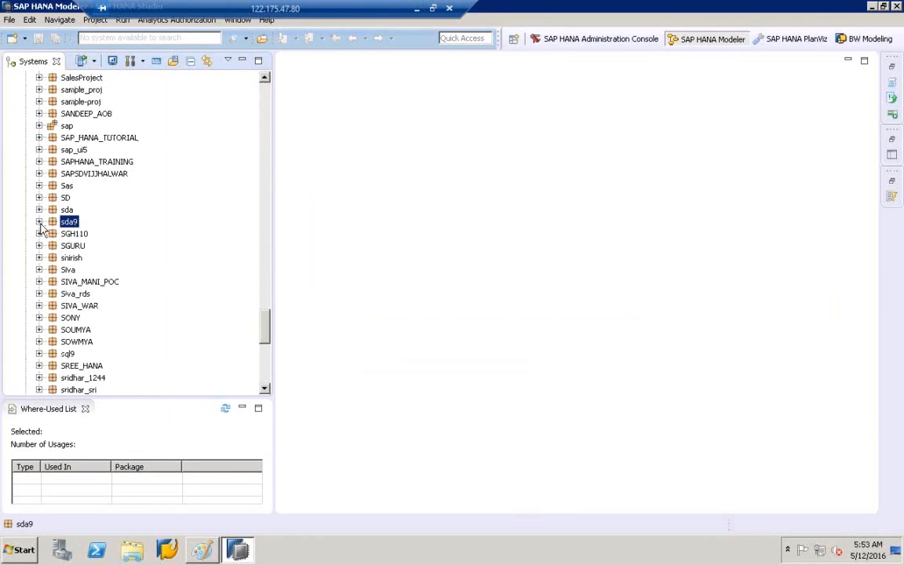
pyautogui.click(39, 222)
pyautogui.click(51, 234)
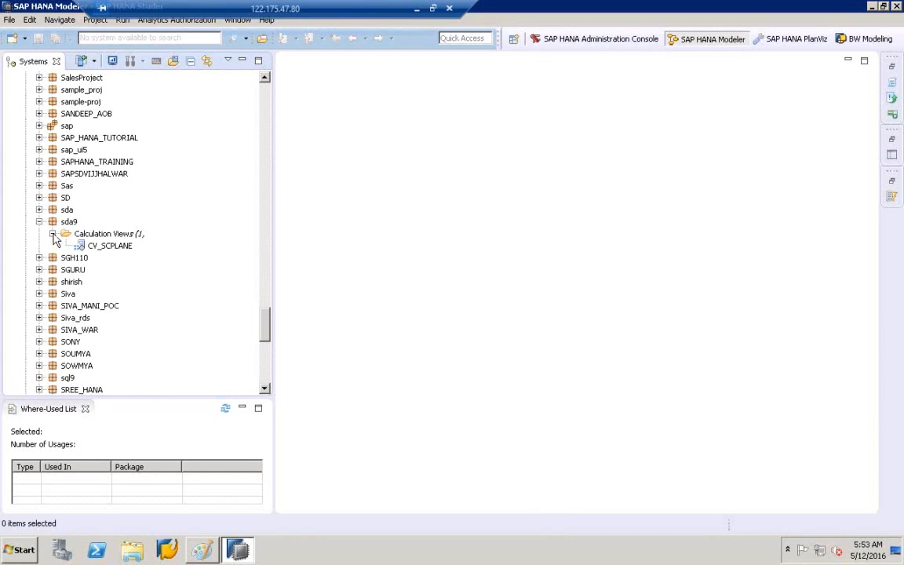
pyautogui.doubleClick(119, 247)
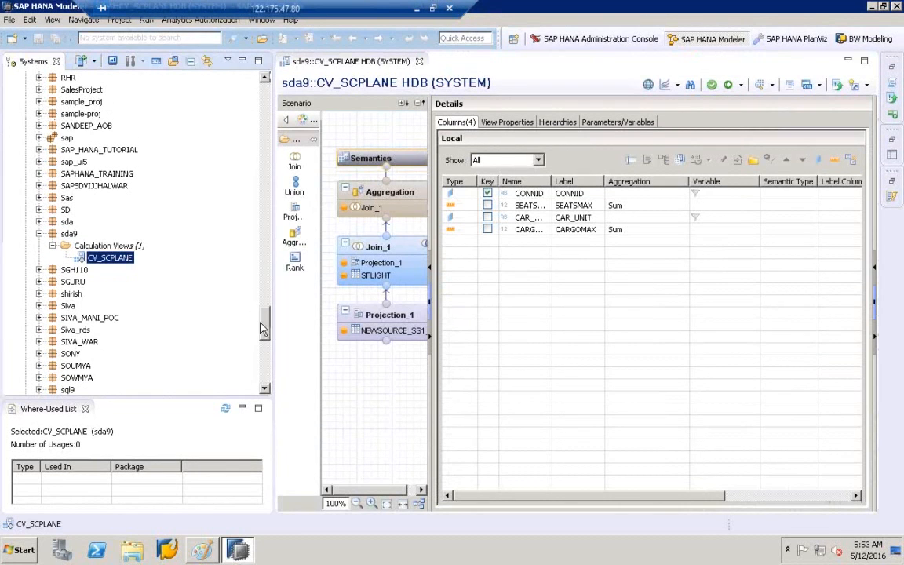
# - Log on to the HDB (BEST) system with the database user's password
pyautogui.moveTo(263, 330); pyautogui.dragTo(239, 88)
pyautogui.doubleClick(35, 78)
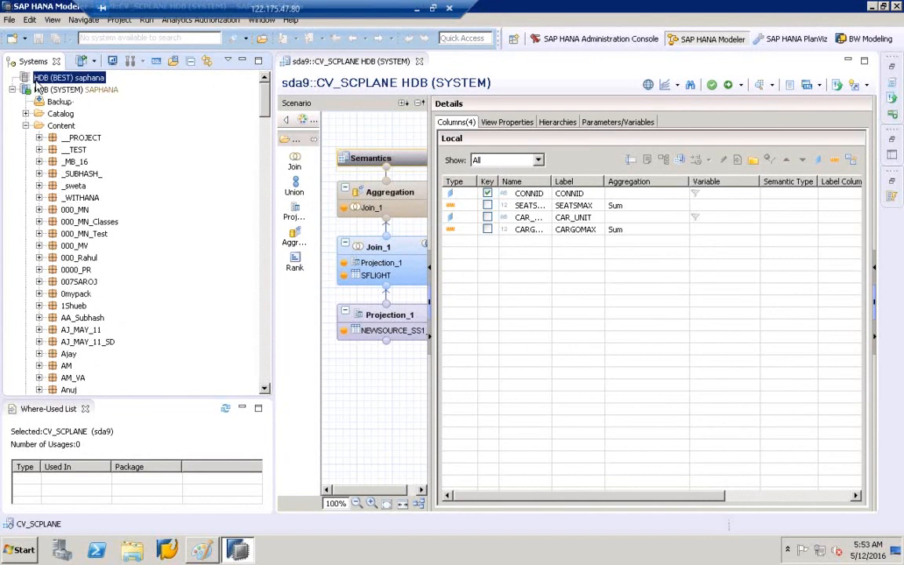
pyautogui.write('••')
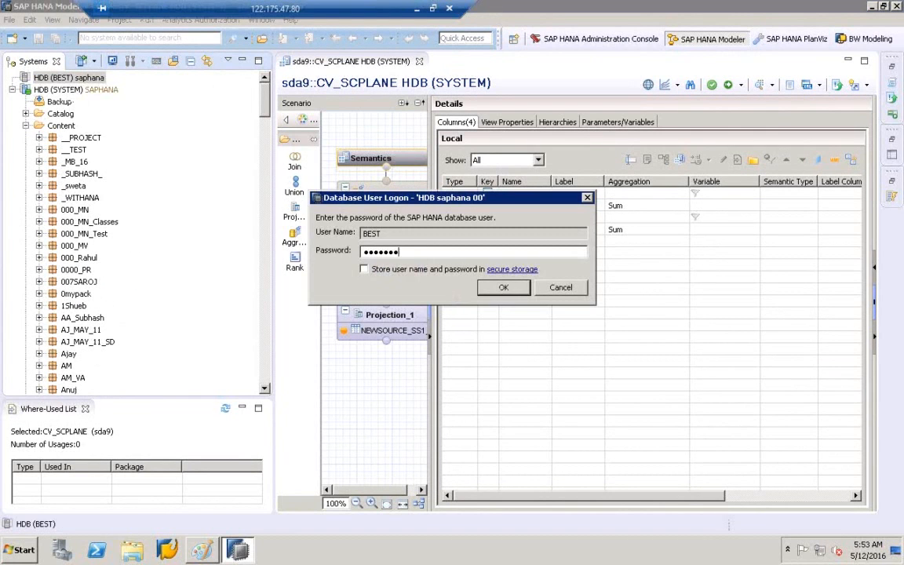
pyautogui.press('Return')
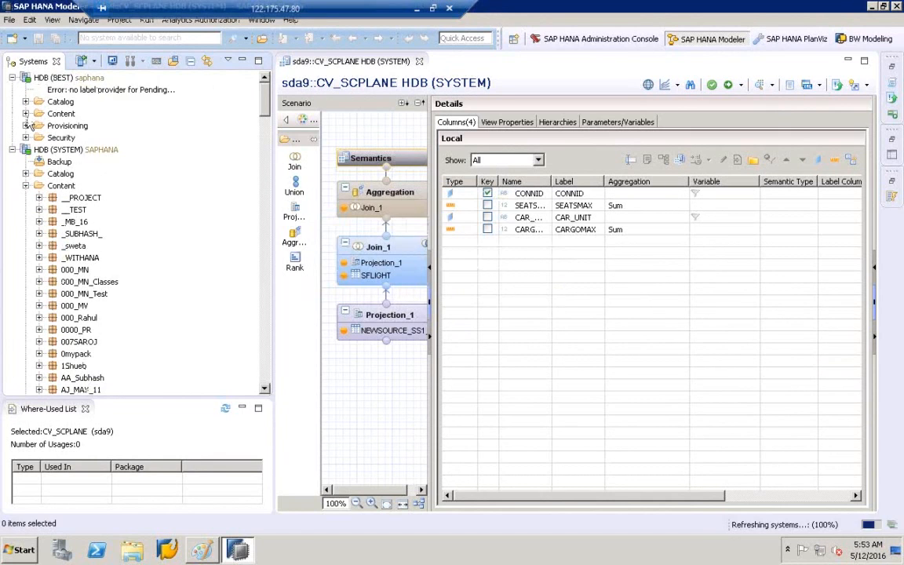
# - Find package sda9 in the HDB (BEST) content and select its NEWSOURCE_SS1_SCPLANE analytic view
pyautogui.click(26, 114)
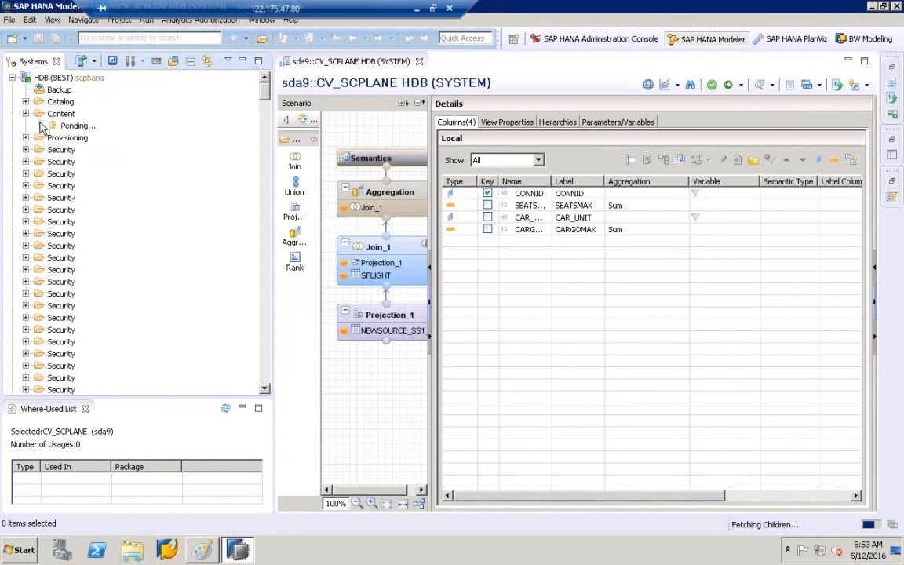
pyautogui.click(71, 138)
pyautogui.write('sda')
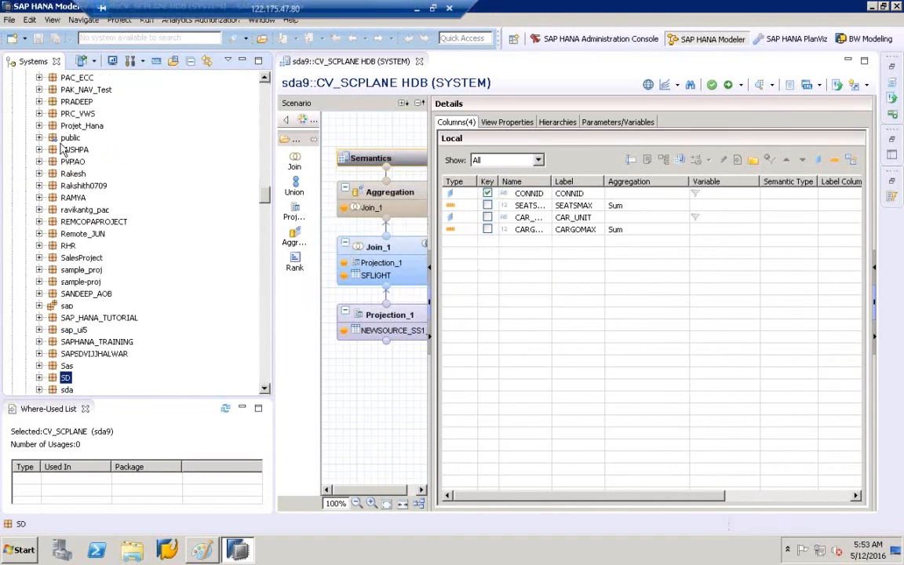
pyautogui.click(267, 391)
pyautogui.scroll(-4, 267, 390)
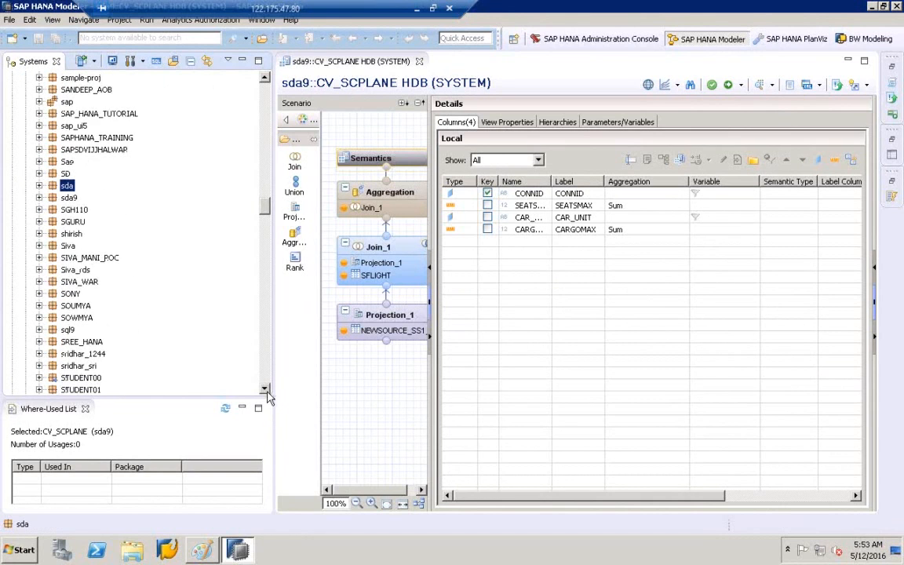
pyautogui.click(39, 198)
pyautogui.click(53, 210)
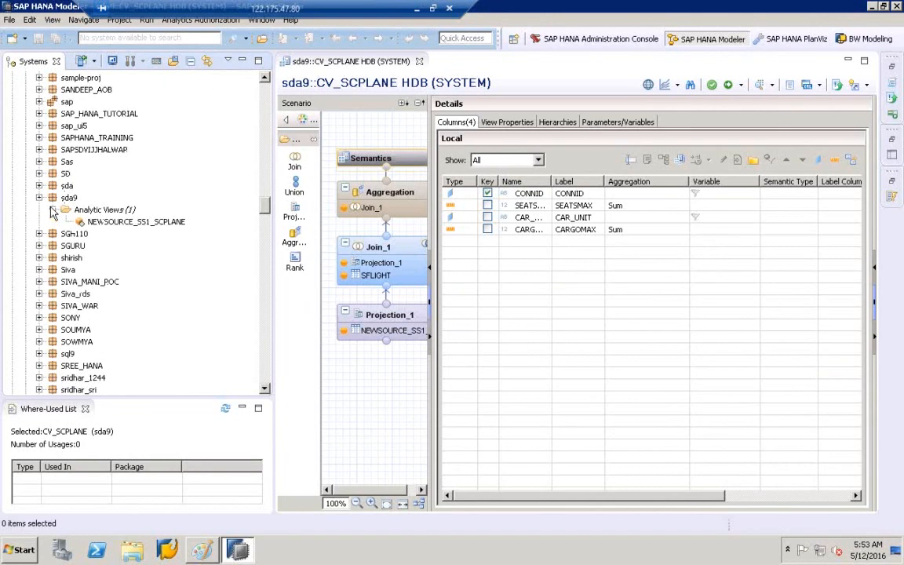
pyautogui.click(95, 223)
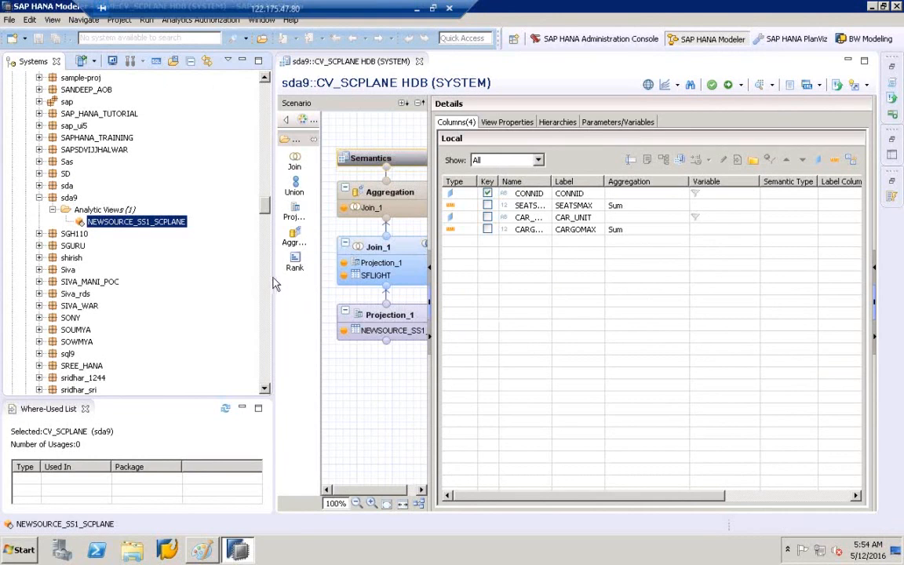
# - Widen the view editor and scenario area, and remove Projection_1 from Join_1 along with its column references
pyautogui.moveTo(273, 276); pyautogui.dragTo(117, 275)
pyautogui.moveTo(234, 236); pyautogui.dragTo(354, 233)
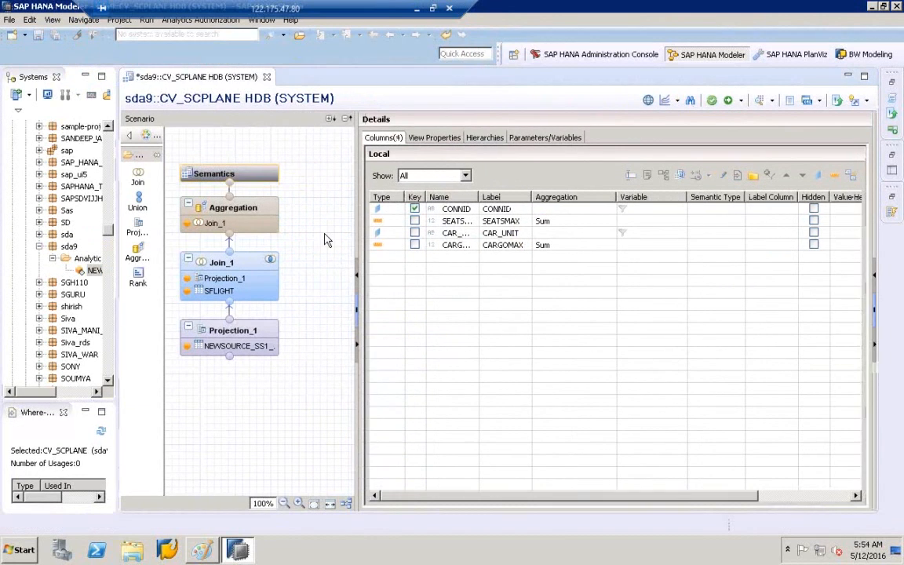
pyautogui.click(241, 265)
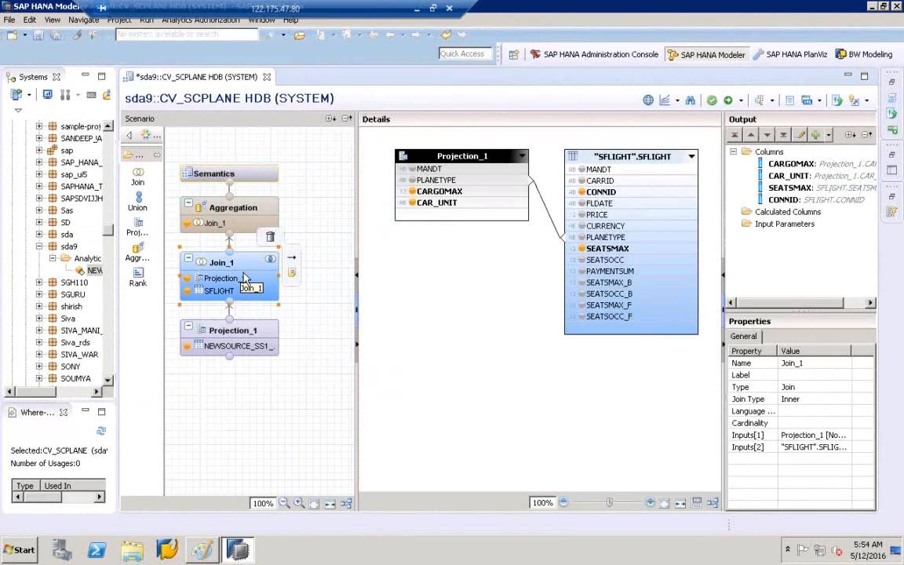
pyautogui.rightClick(435, 159)
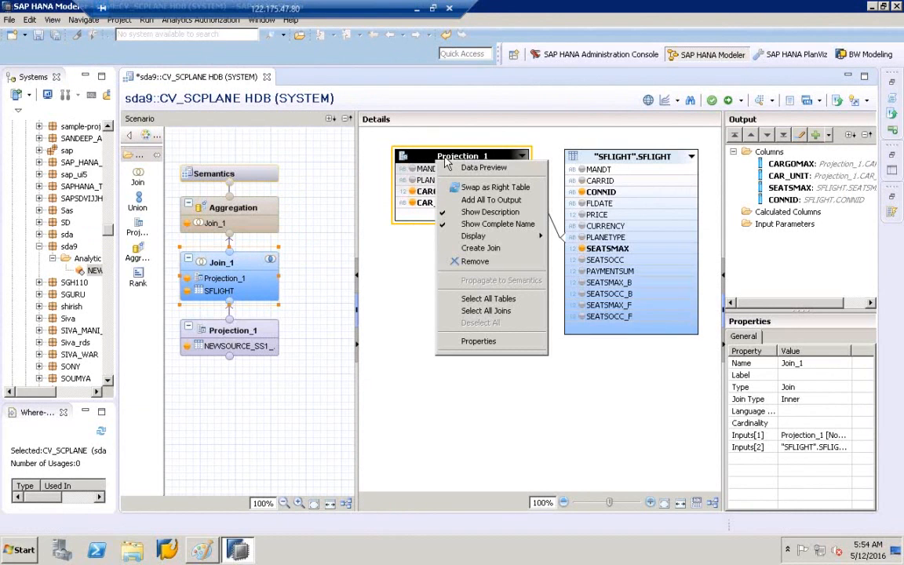
pyautogui.click(480, 263)
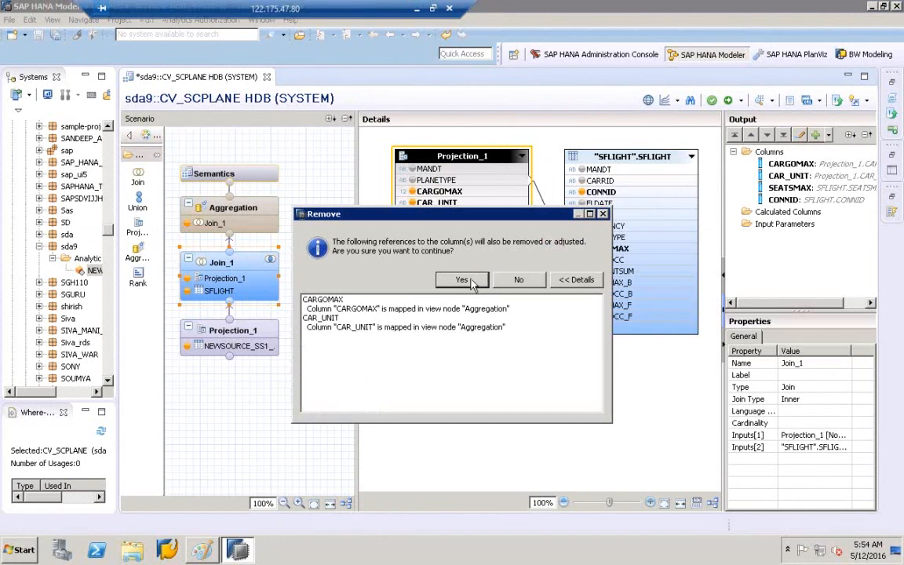
pyautogui.click(469, 280)
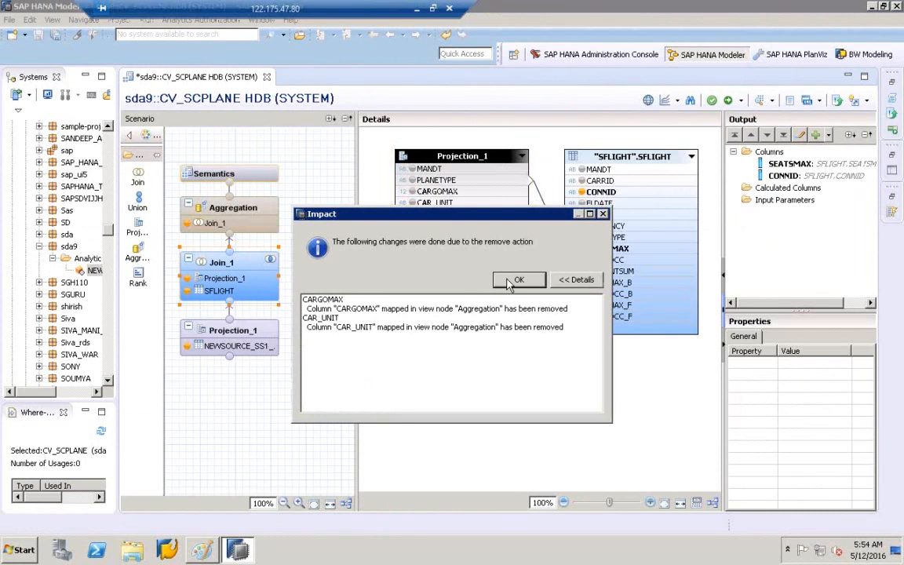
pyautogui.click(506, 284)
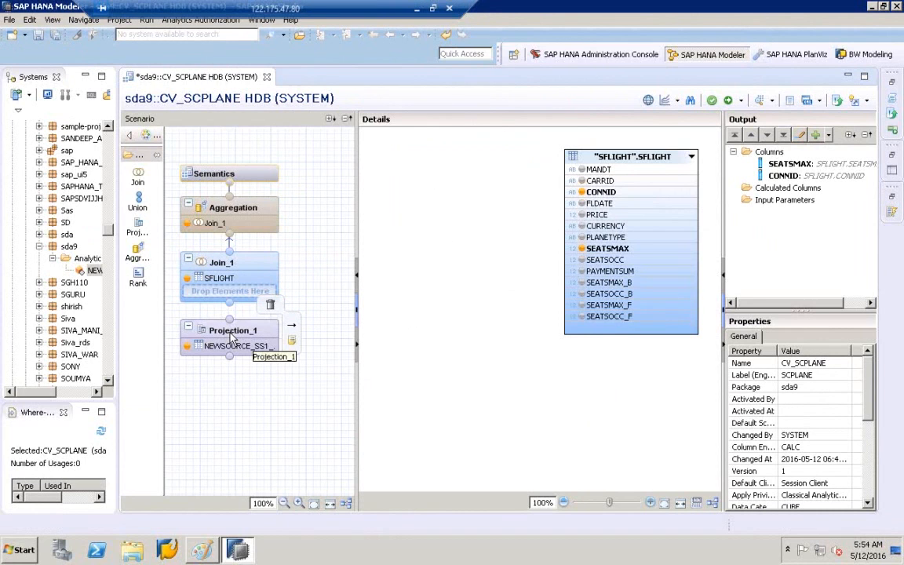
# - Delete the Join_1 node from the CV_SCPLANE scenario
pyautogui.click(233, 337)
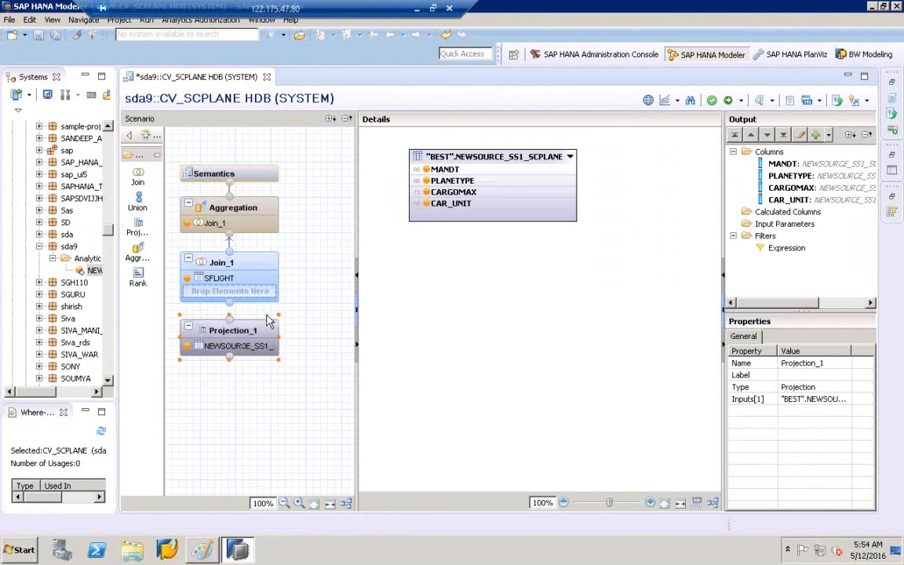
pyautogui.moveTo(256, 276)
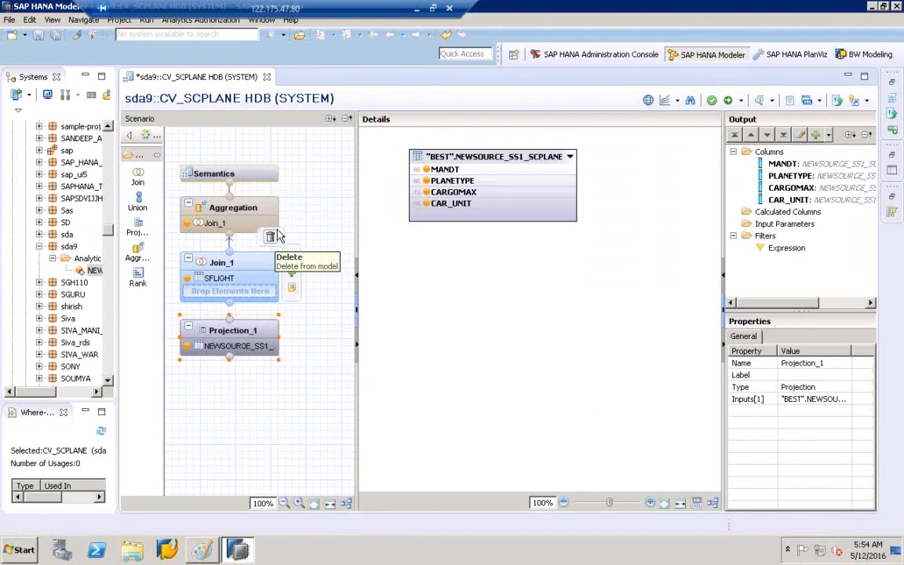
pyautogui.click(270, 237)
pyautogui.click(502, 279)
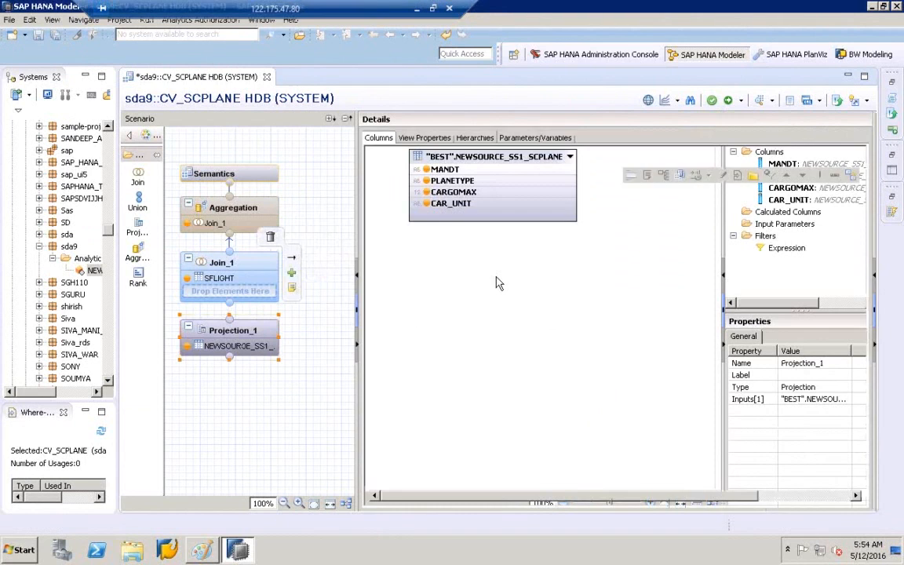
# - Connect Projection_1 to the Aggregation node and add all of its columns to the output
pyautogui.click(242, 339)
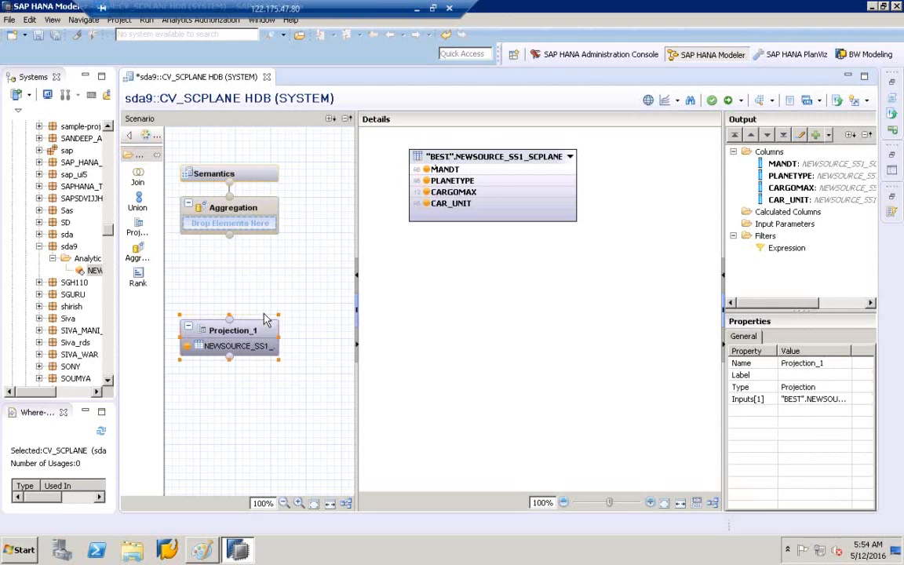
pyautogui.moveTo(229, 316); pyautogui.dragTo(234, 227)
pyautogui.click(234, 224)
pyautogui.rightClick(434, 158)
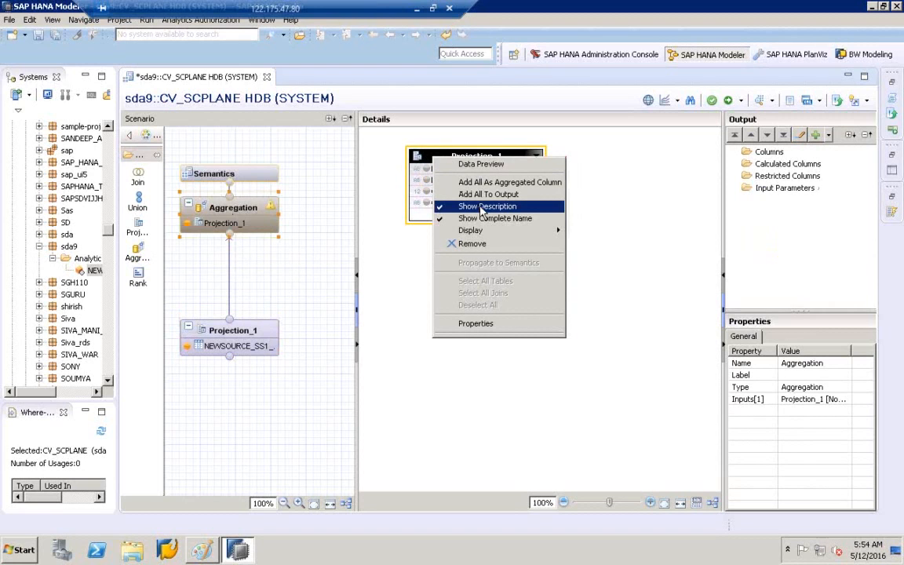
pyautogui.click(488, 195)
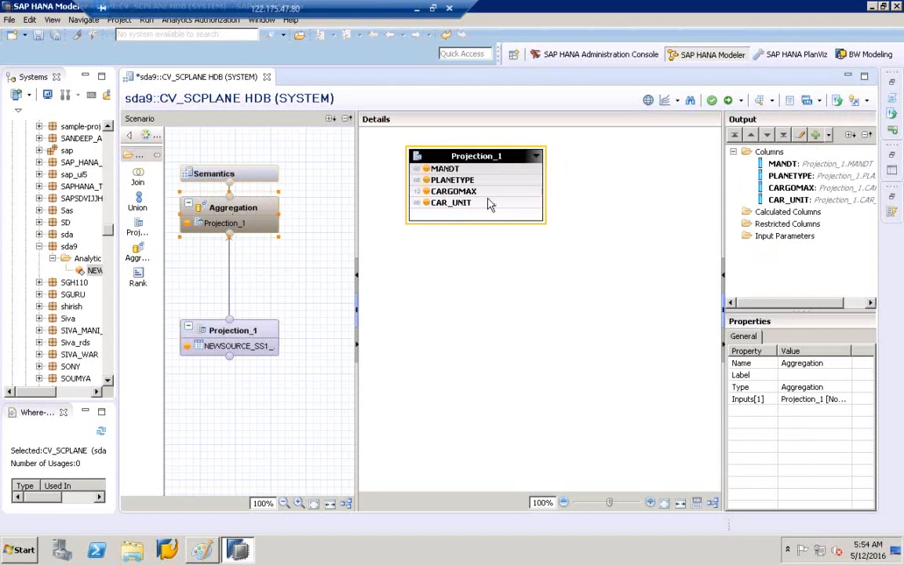
# - Validate and activate the CV_SCPLANE view from its Semantics node, assigning it to change HDB//6194, and check the activation in the job log
pyautogui.click(249, 174)
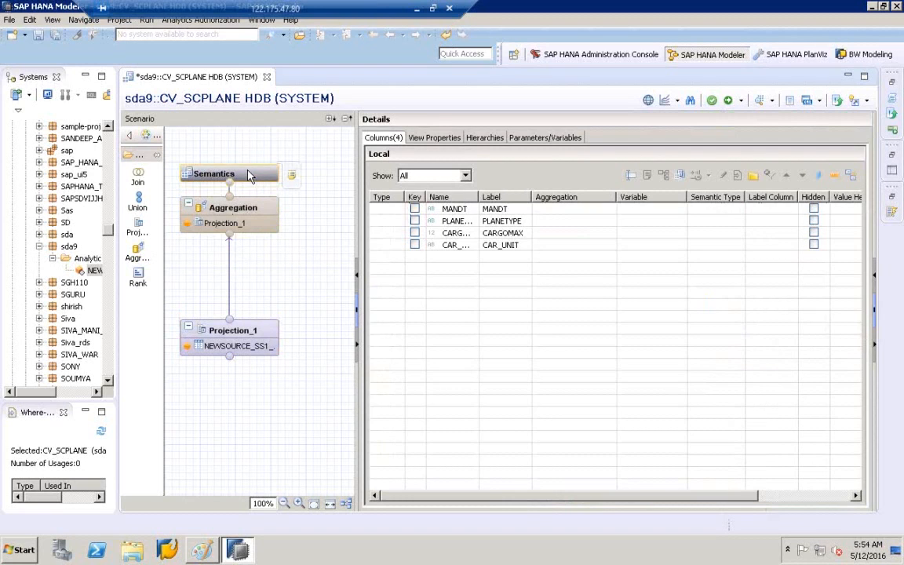
pyautogui.click(711, 104)
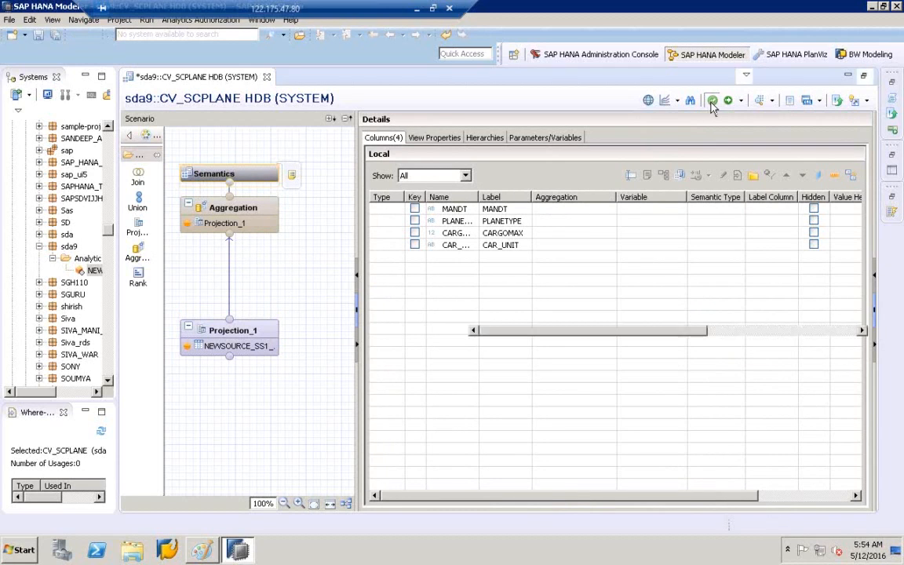
pyautogui.click(730, 103)
pyautogui.click(440, 200)
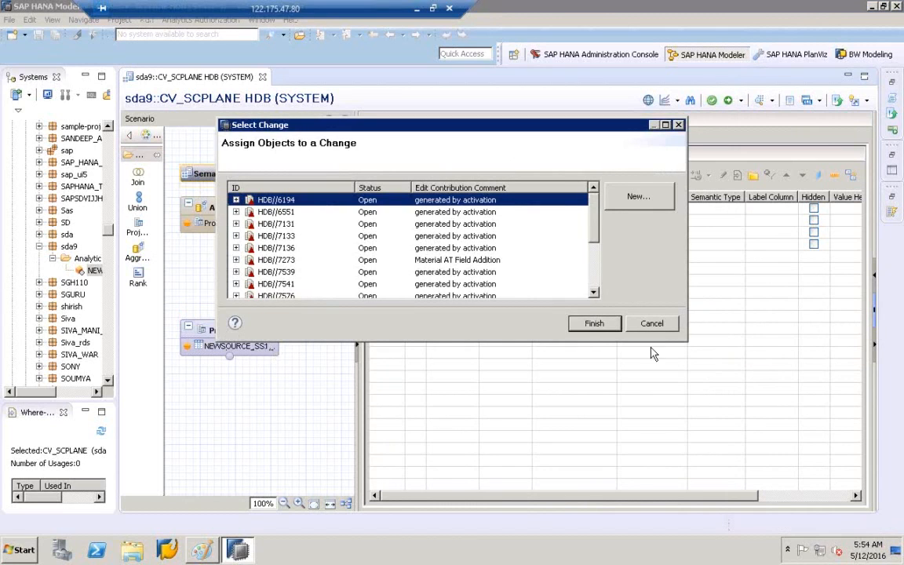
pyautogui.click(595, 325)
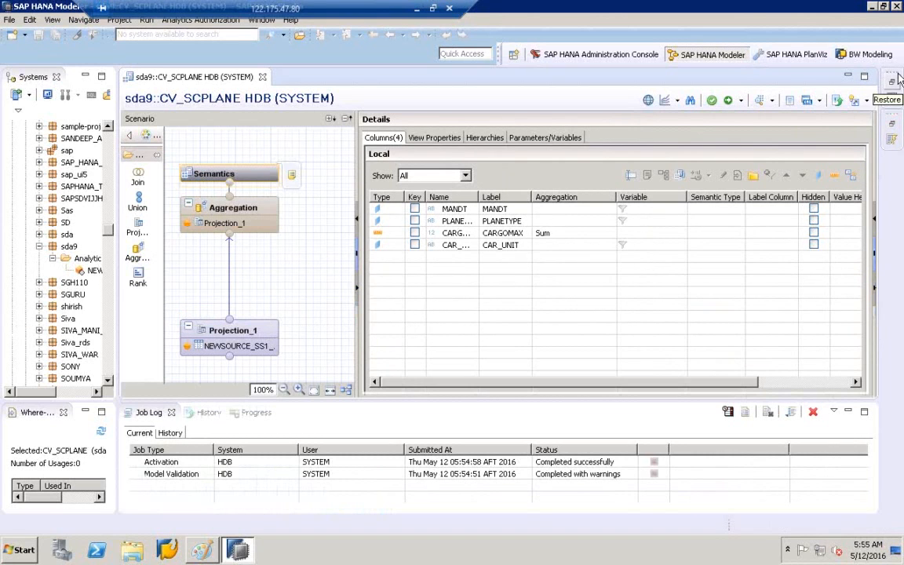
pyautogui.click(573, 462)
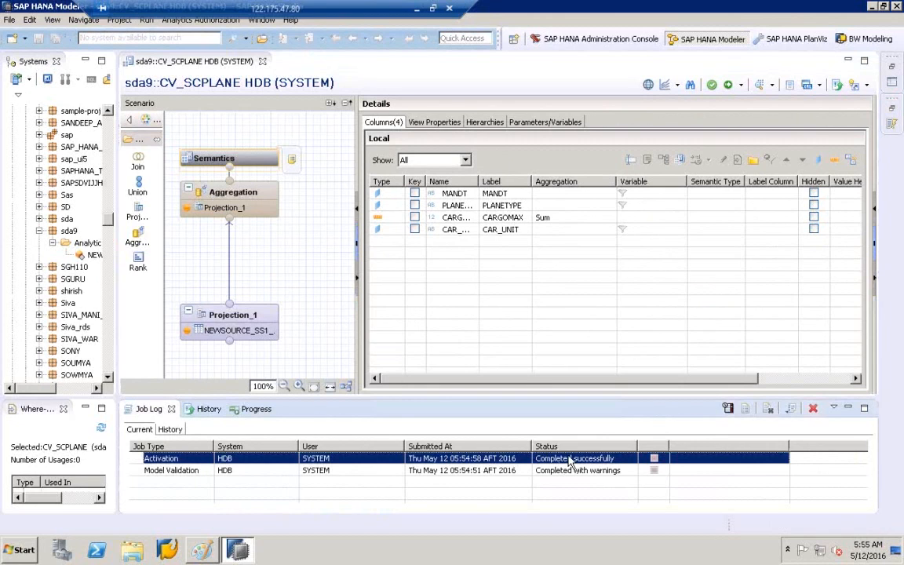
# - Display the source table details of Projection_1 and widen the details area
pyautogui.moveTo(243, 323)
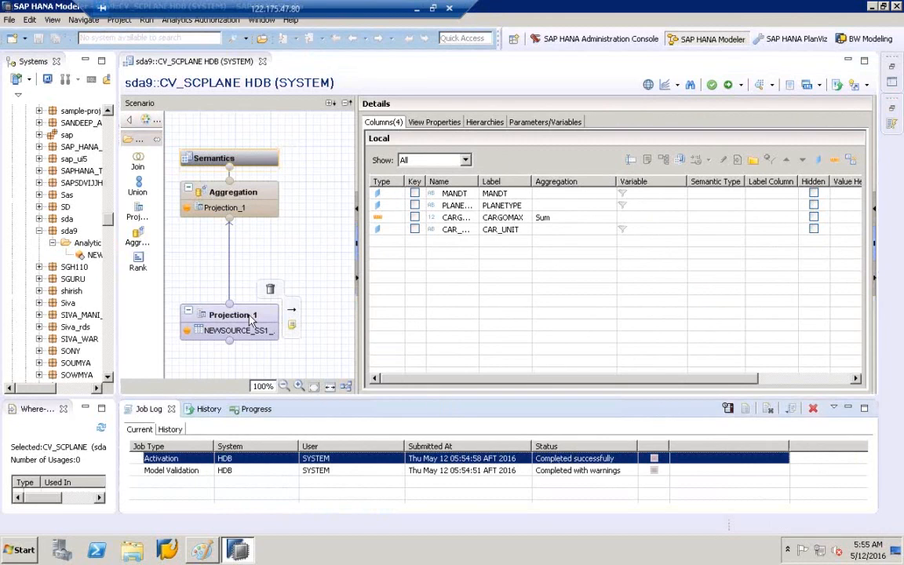
pyautogui.click(244, 323)
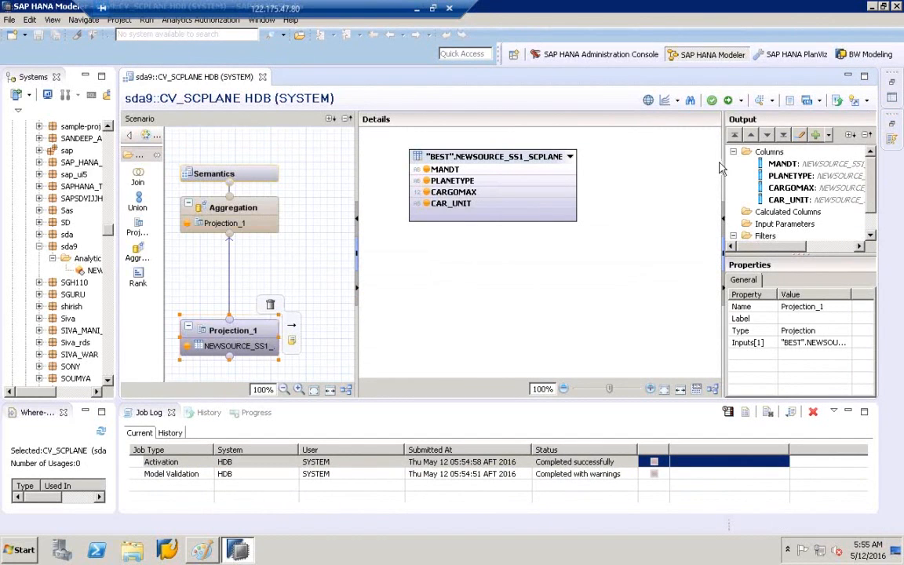
pyautogui.moveTo(719, 162); pyautogui.dragTo(779, 161)
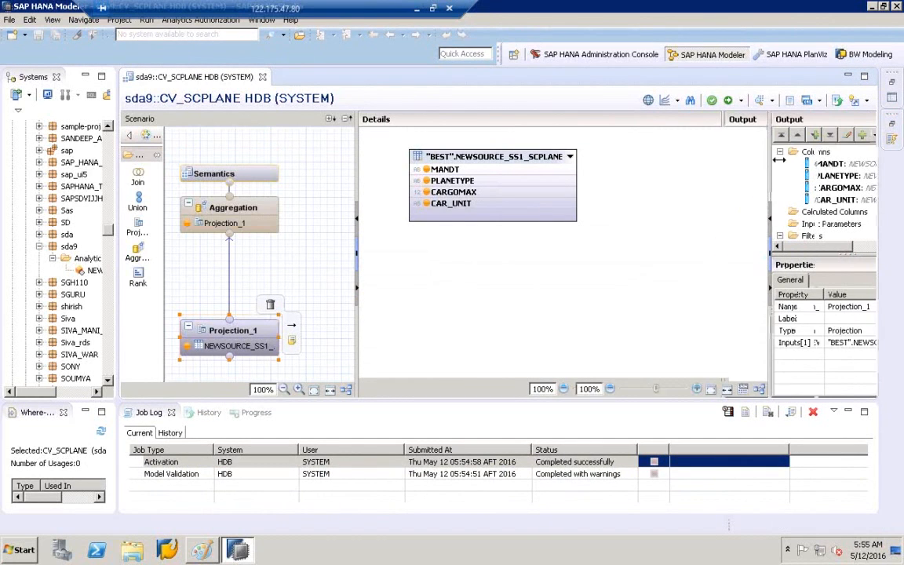
pyautogui.rightClick(642, 179)
pyautogui.click(561, 161)
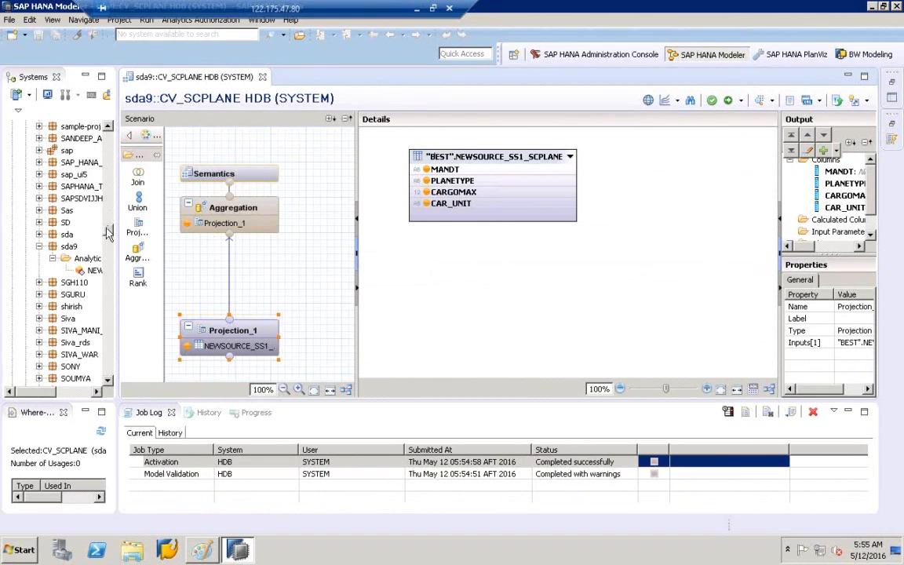
# - Collapse the HDB (BEST) system, select HDB (SYSTEM), and widen the Systems view
pyautogui.moveTo(108, 233); pyautogui.dragTo(109, 134)
pyautogui.click(26, 147)
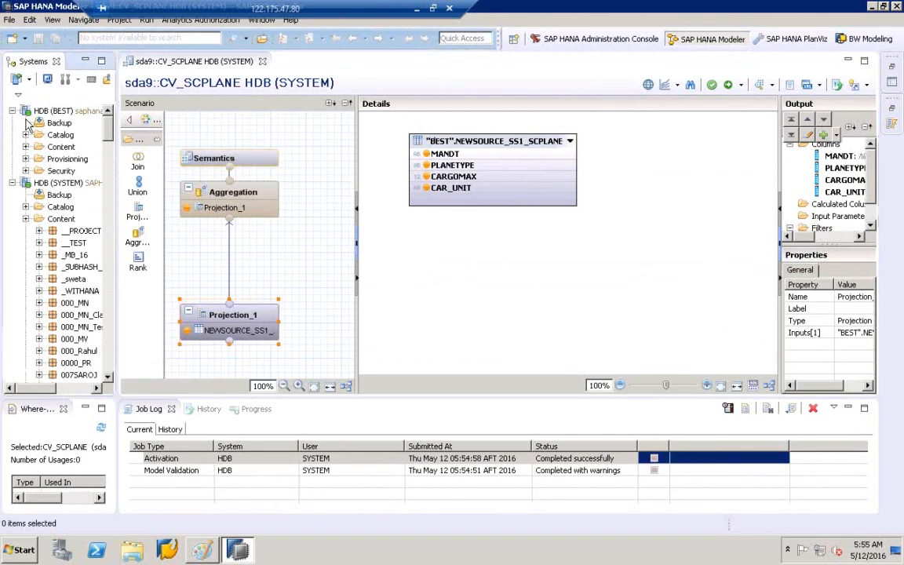
pyautogui.click(13, 111)
pyautogui.click(45, 122)
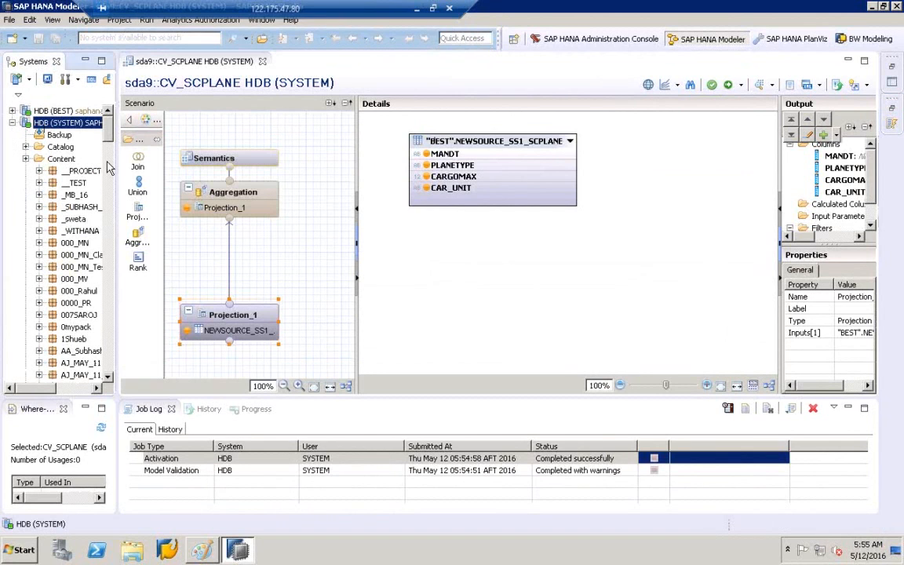
pyautogui.moveTo(114, 165); pyautogui.dragTo(197, 165)
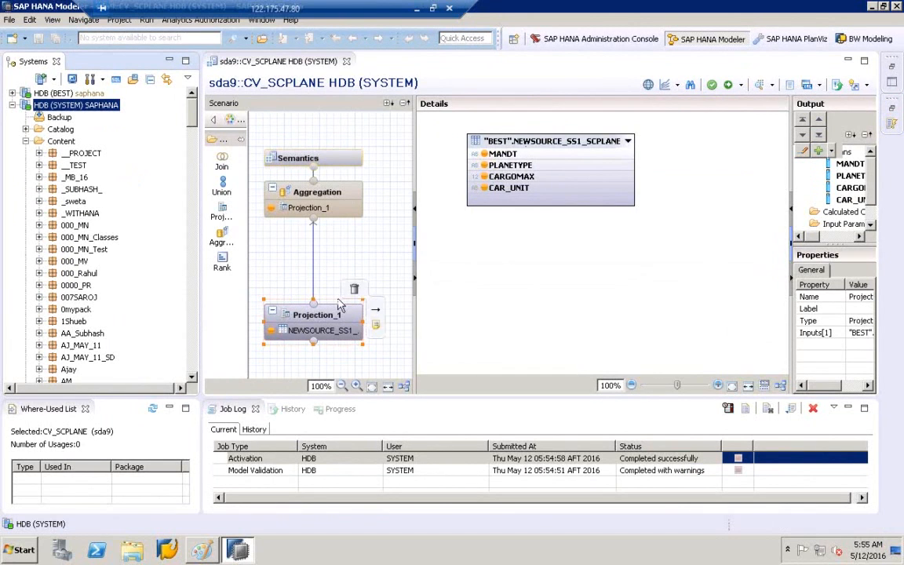
# - Remove the connection between Projection_1 and the Aggregation node along with its column references
pyautogui.click(314, 275)
pyautogui.rightClick(306, 272)
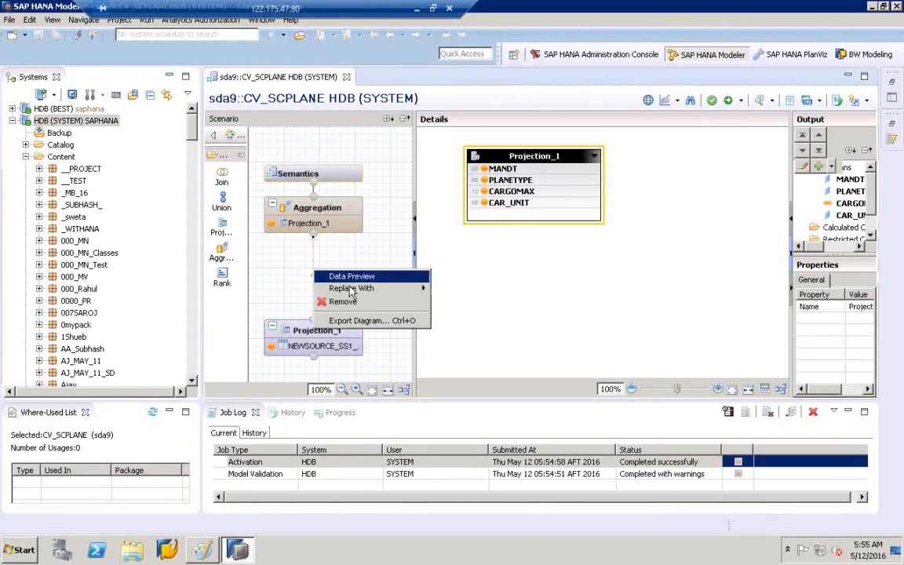
pyautogui.click(325, 301)
pyautogui.click(521, 280)
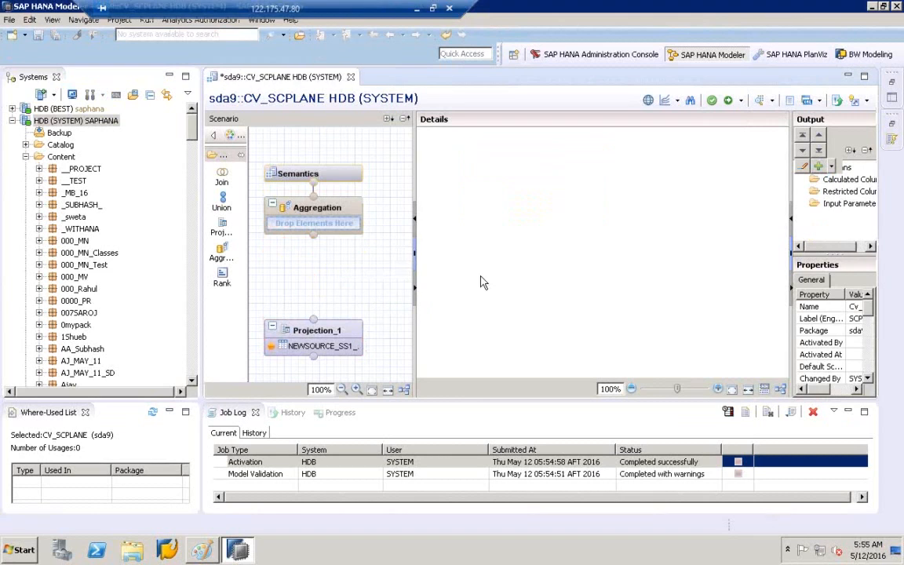
# - Add a Join node between Aggregation and Projection_1 in the scenario and connect Projection_1 to it
pyautogui.moveTo(413, 192); pyautogui.dragTo(480, 188)
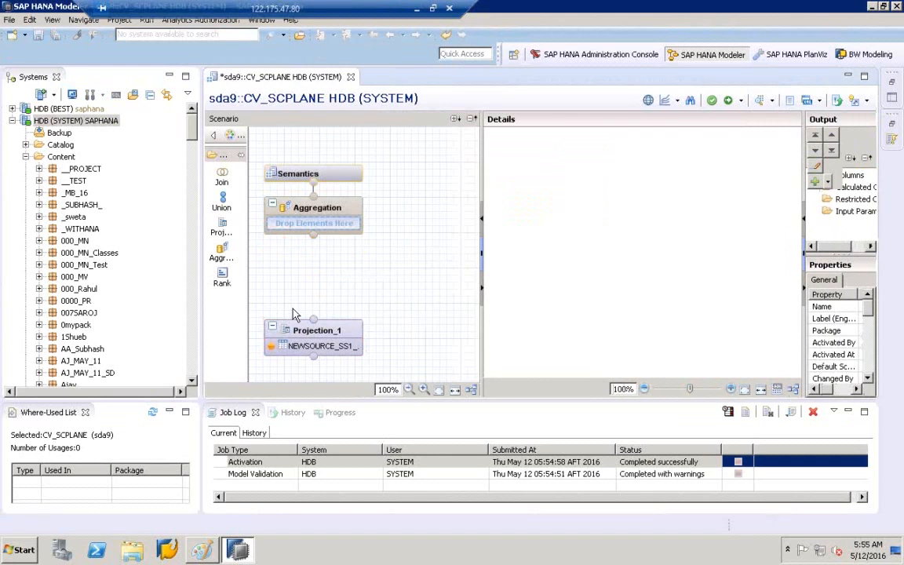
pyautogui.click(295, 351)
pyautogui.moveTo(296, 350); pyautogui.dragTo(295, 367)
pyautogui.click(228, 181)
pyautogui.click(337, 298)
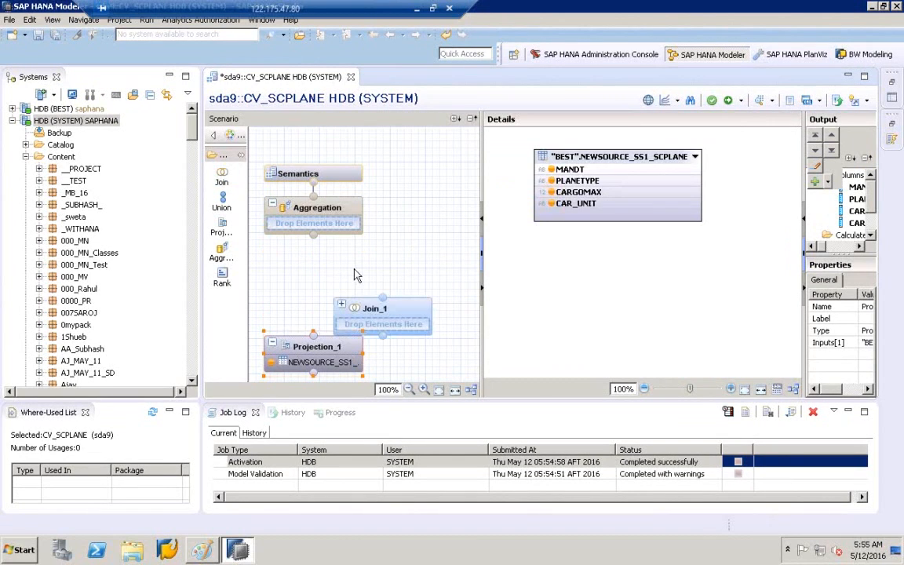
pyautogui.moveTo(387, 307); pyautogui.dragTo(387, 275)
pyautogui.moveTo(314, 336); pyautogui.dragTo(383, 305)
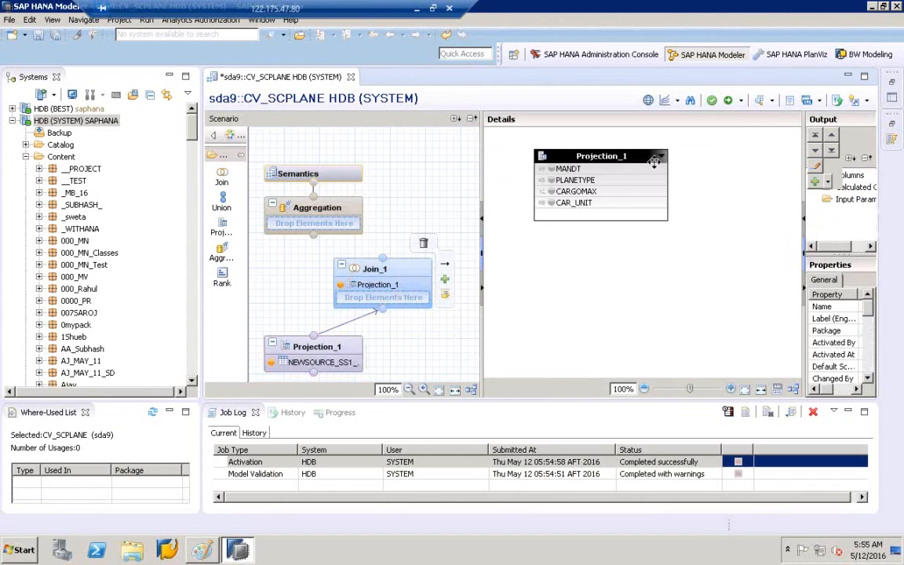
# - Search for SFLIGHT and add the SFLIGHT table from schema SAPABAP1 to Join_1
pyautogui.rightClick(691, 168)
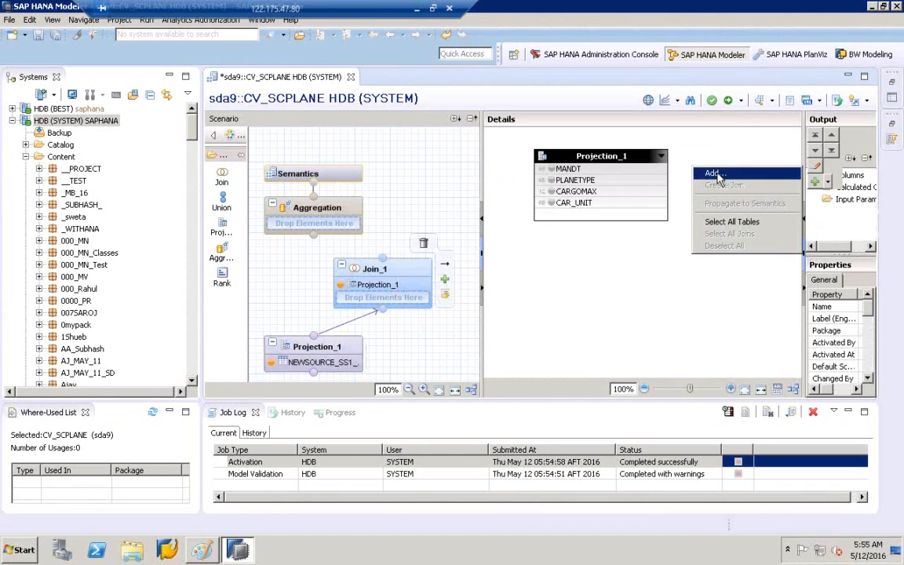
pyautogui.click(721, 175)
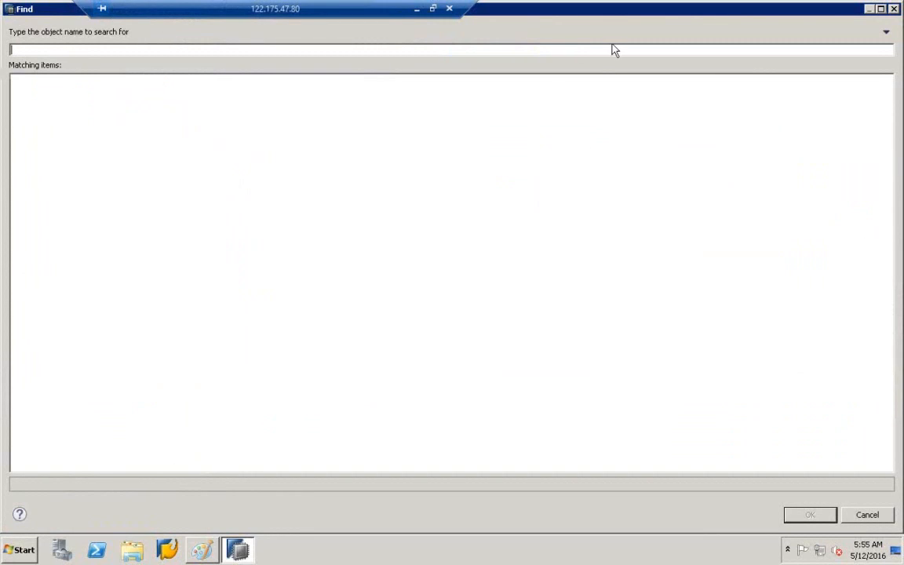
pyautogui.write('sfl')
pyautogui.press('BackSpace')
pyautogui.press('BackSpace')
pyautogui.write('SFLIGHT')
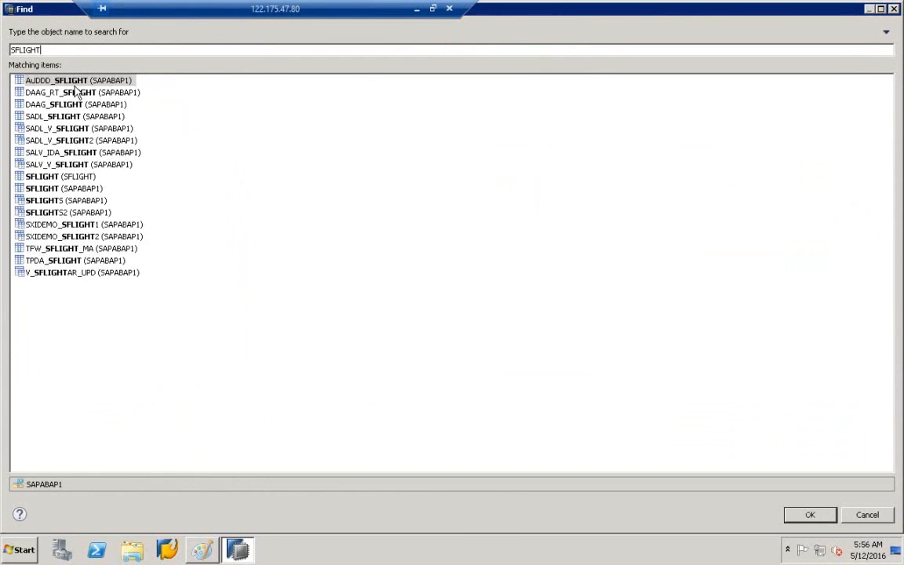
pyautogui.click(50, 177)
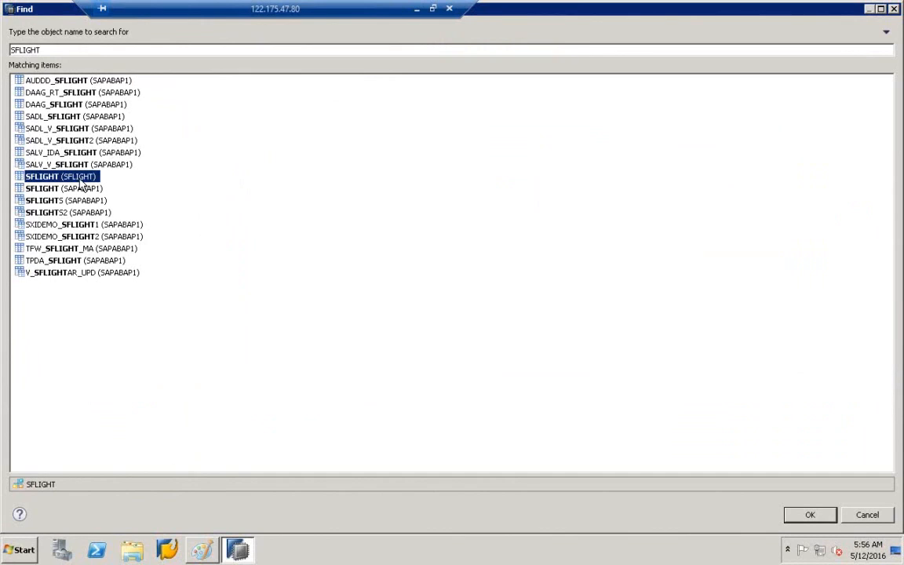
pyautogui.click(82, 190)
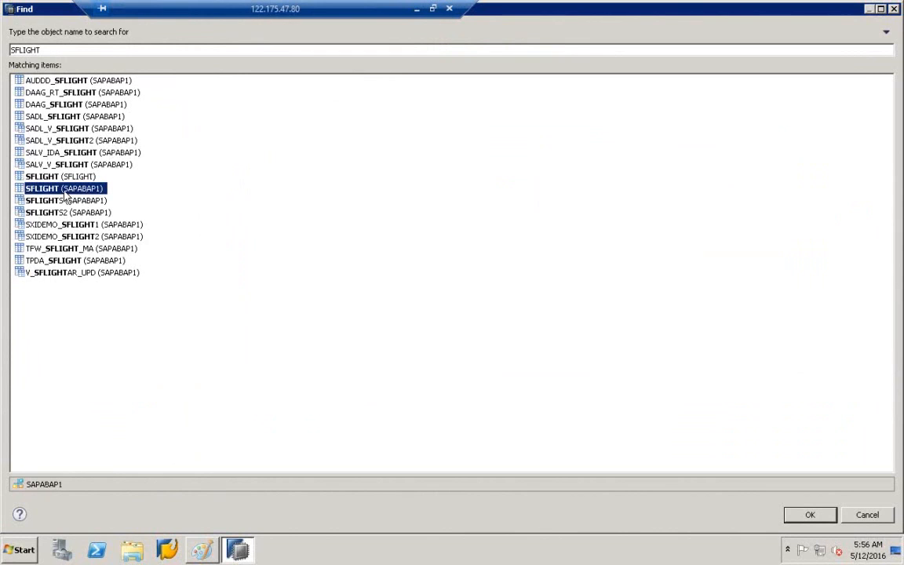
pyautogui.doubleClick(64, 192)
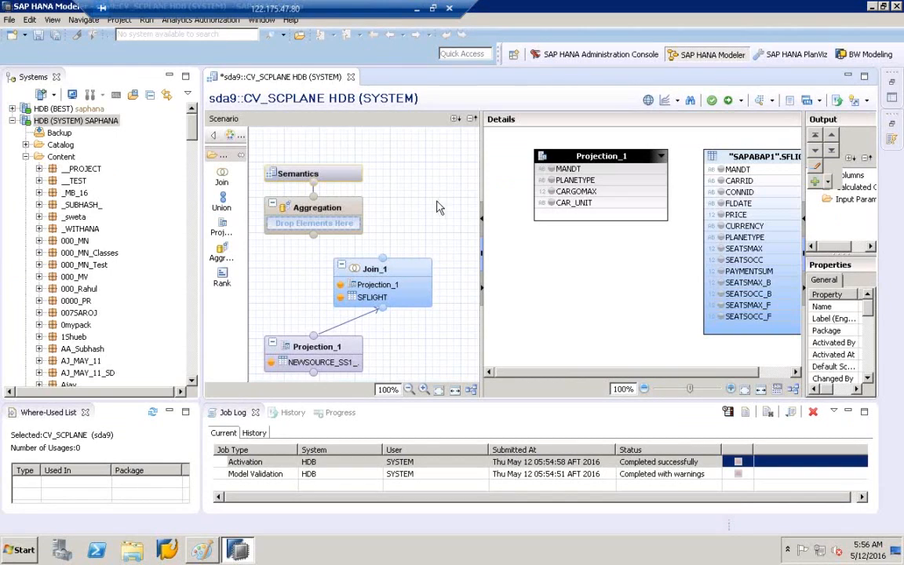
# - Make room in the details area and join Projection_1 to SFLIGHT on PLANETYPE
pyautogui.moveTo(482, 192); pyautogui.dragTo(367, 192)
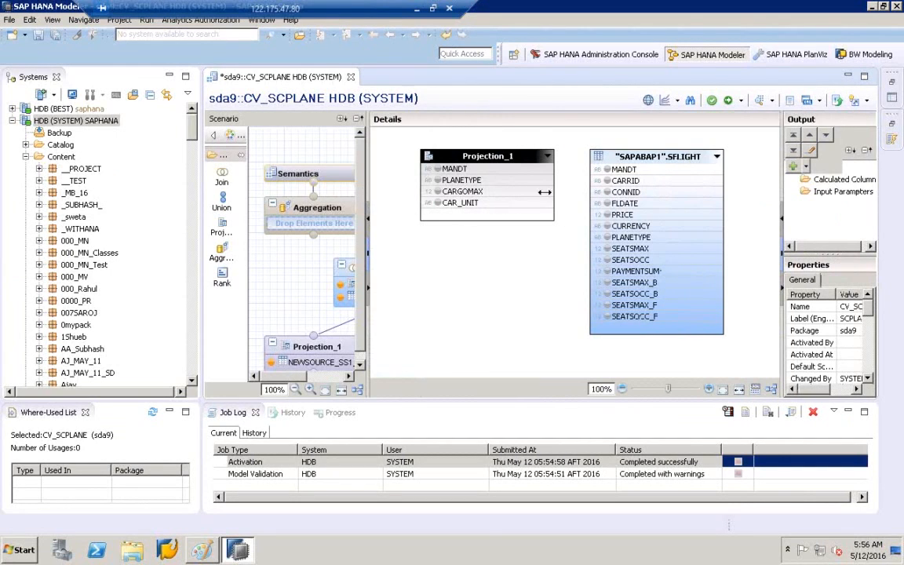
pyautogui.moveTo(659, 157); pyautogui.dragTo(690, 151)
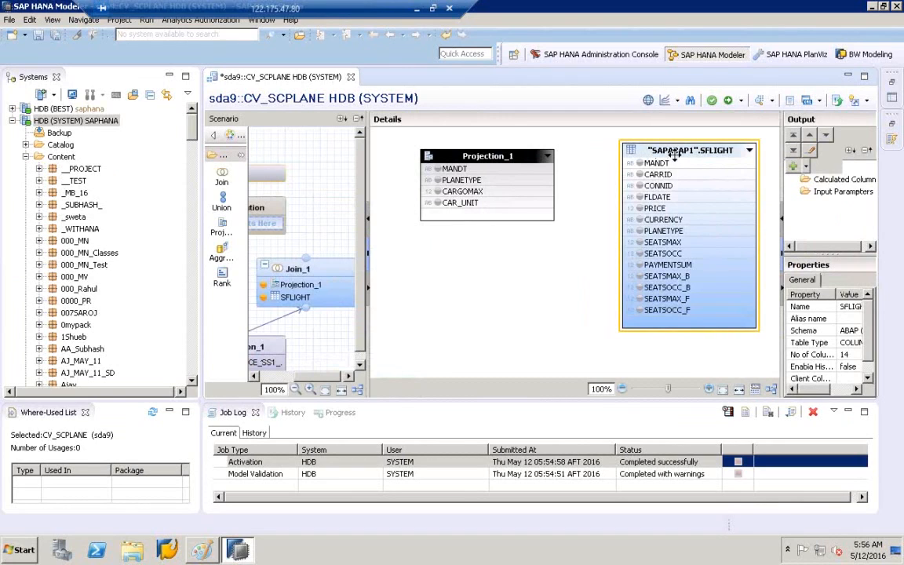
pyautogui.click(546, 181)
pyautogui.moveTo(547, 183); pyautogui.dragTo(636, 236)
# - Add CARGOMAX and CAR_UNIT from Projection_1 and CONNID from SFLIGHT to the join output, and select the PLANETYPE join
pyautogui.click(437, 191)
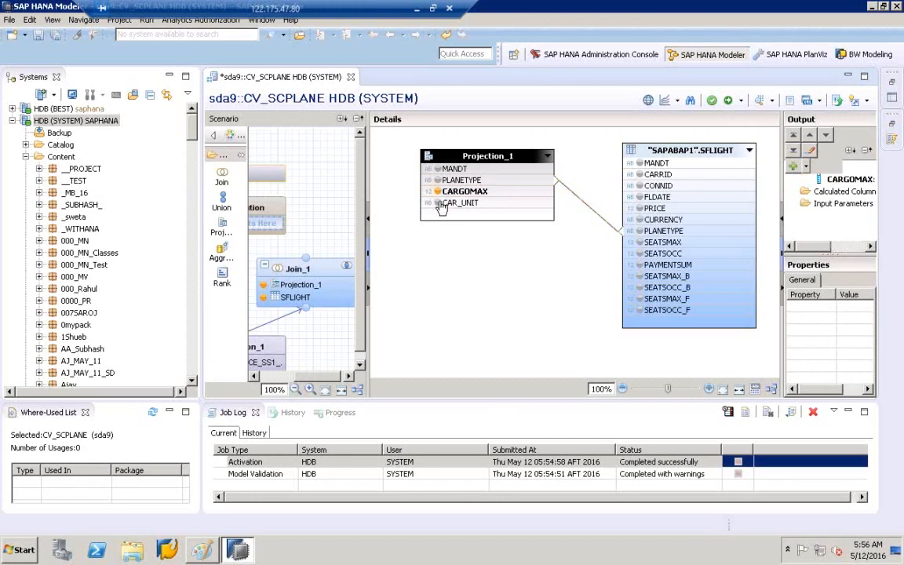
pyautogui.click(439, 203)
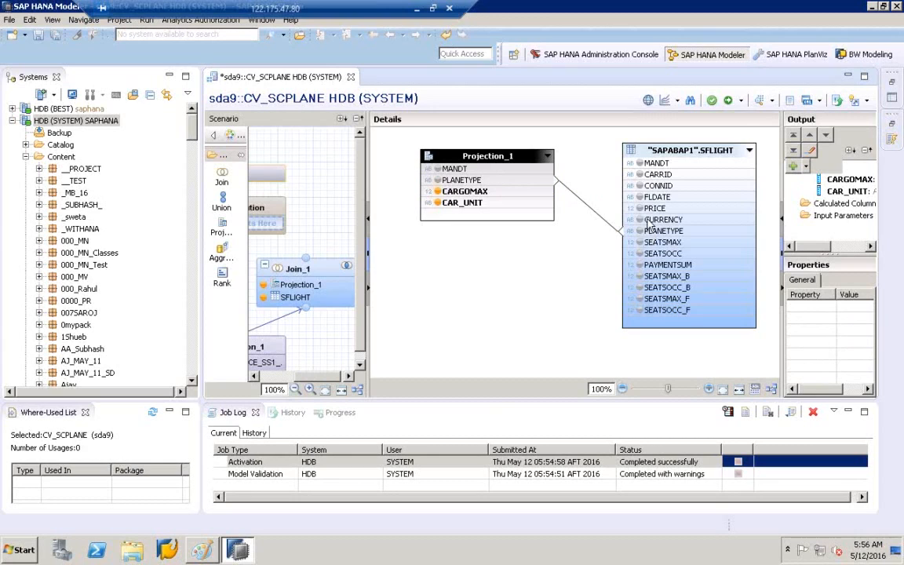
pyautogui.click(638, 186)
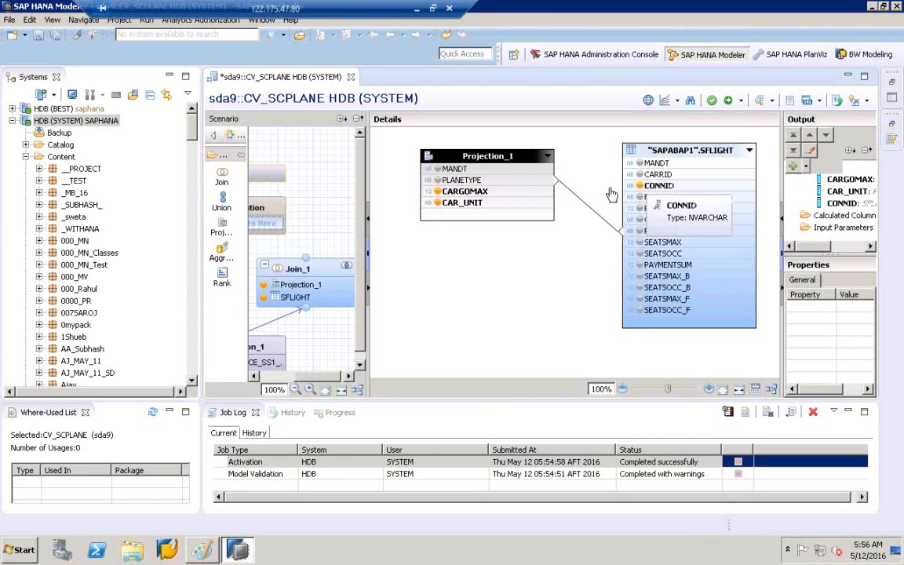
pyautogui.click(581, 203)
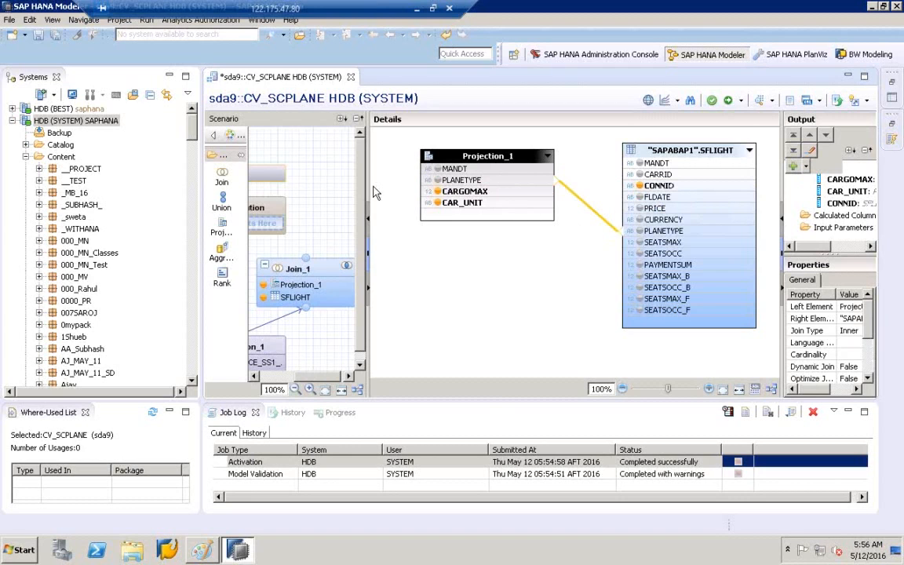
# - Connect Join_1 to the Aggregation node and add all Join_1 columns to the aggregation output
pyautogui.moveTo(409, 185); pyautogui.dragTo(488, 185)
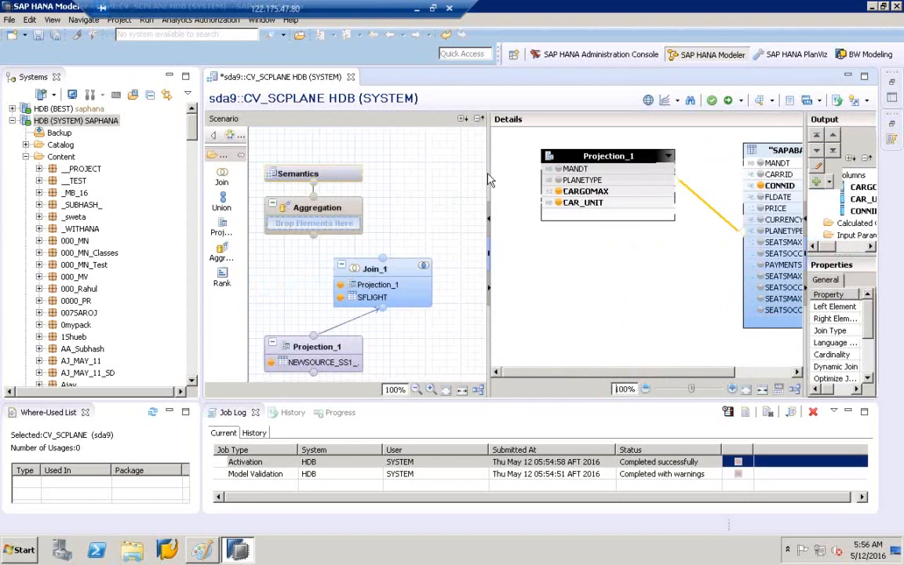
pyautogui.moveTo(386, 263); pyautogui.dragTo(306, 218)
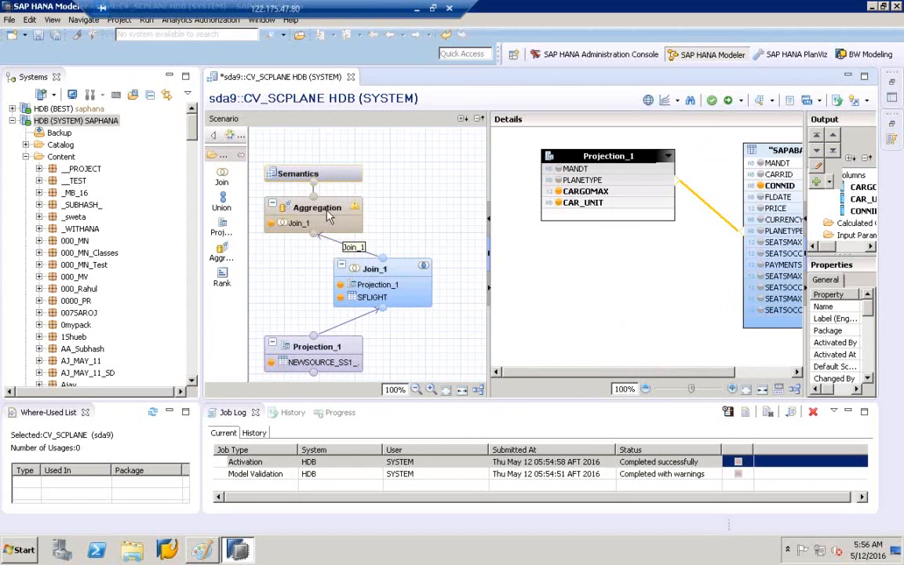
pyautogui.click(330, 218)
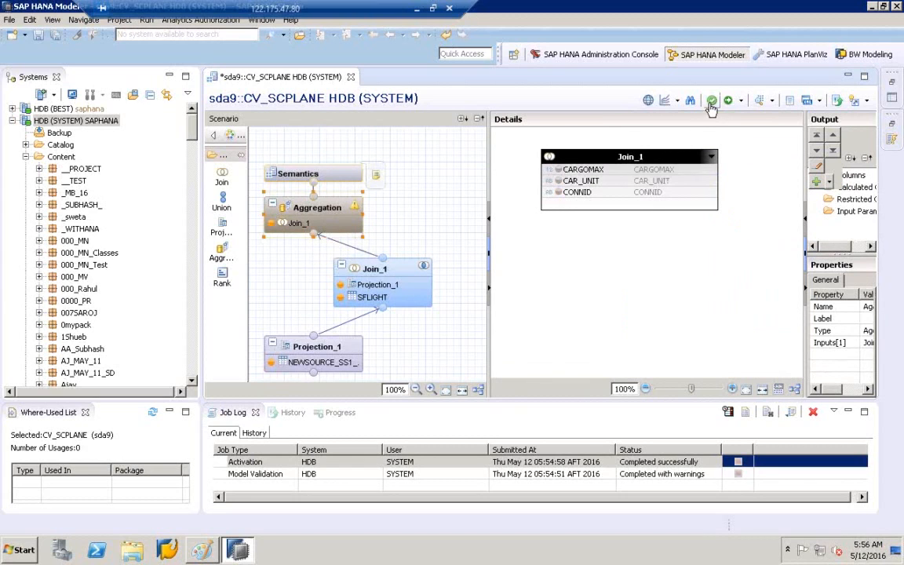
pyautogui.click(321, 171)
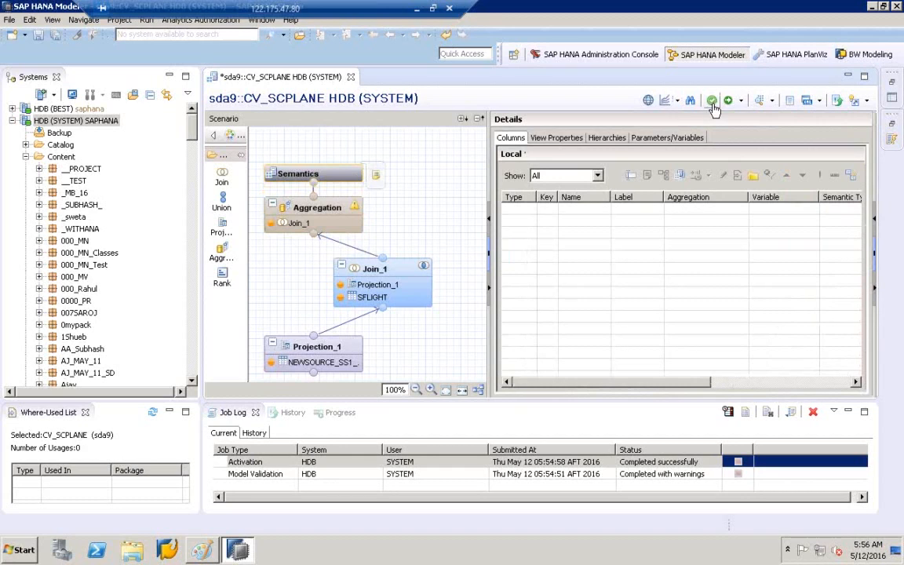
pyautogui.click(288, 202)
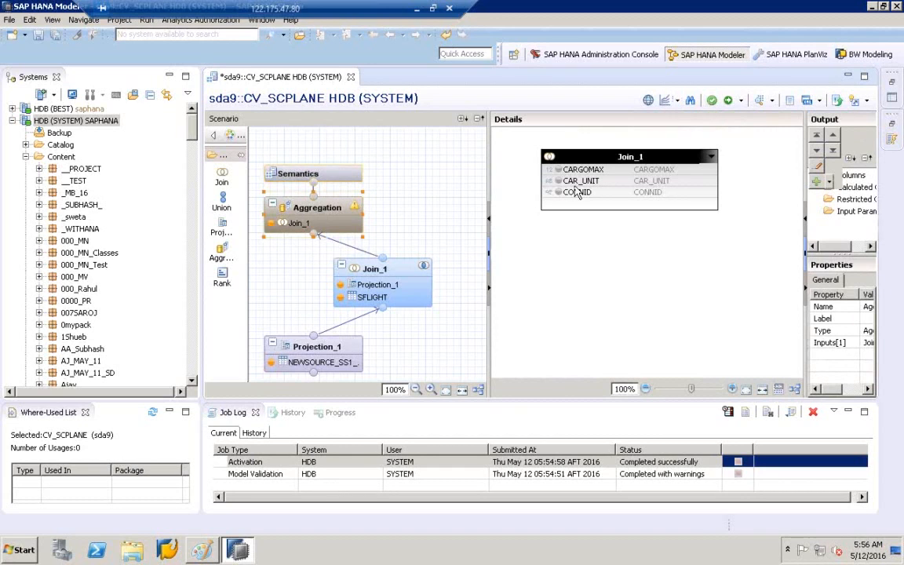
pyautogui.rightClick(630, 157)
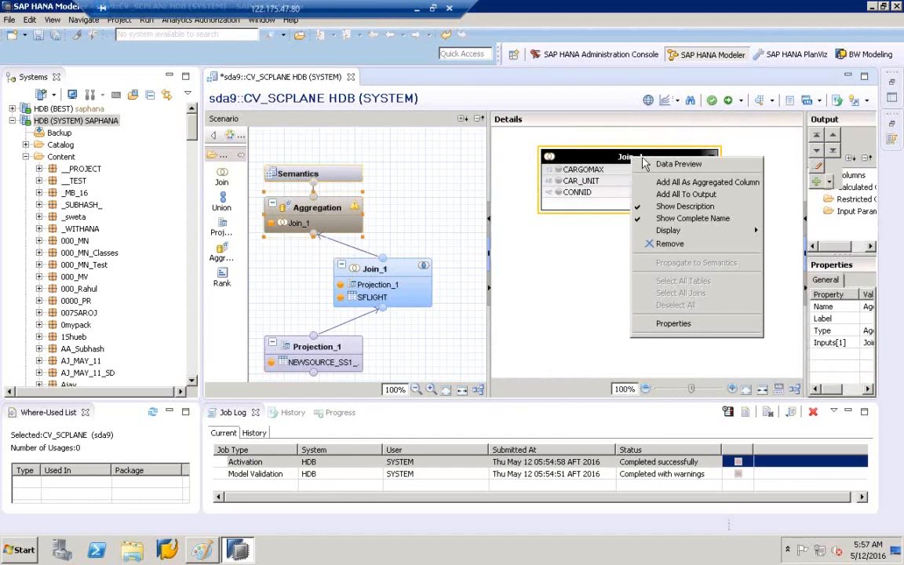
pyautogui.click(675, 194)
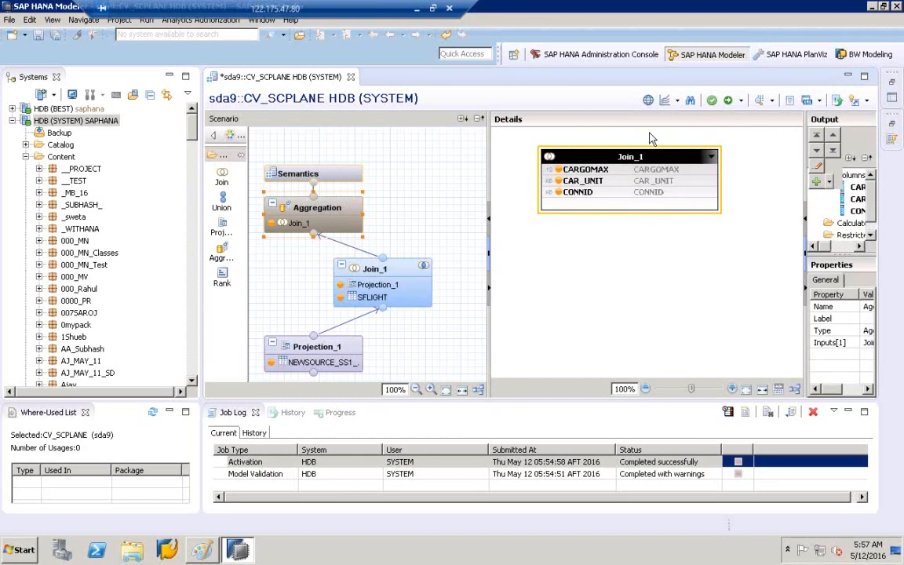
# - Open the Semantics node, then save, validate and activate the CV_SCPLANE calculation view
pyautogui.click(317, 179)
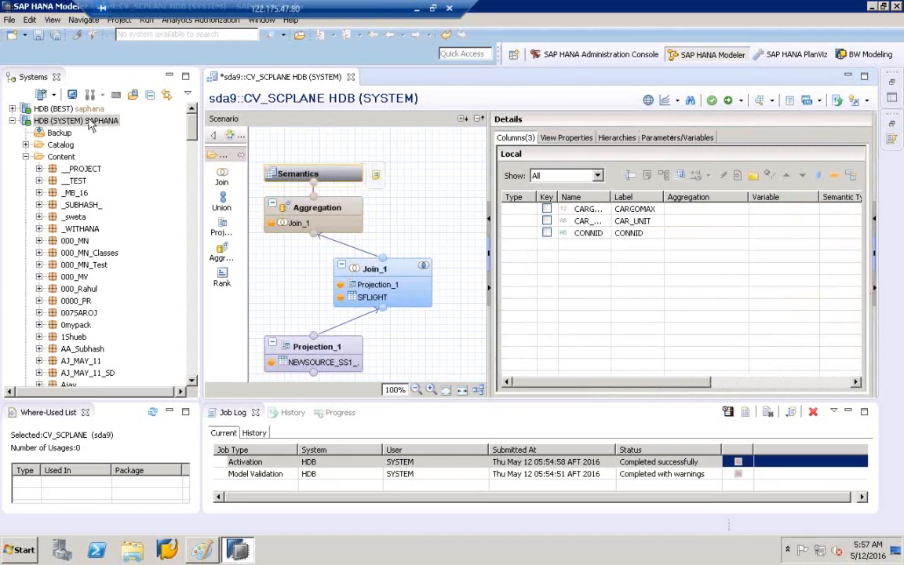
pyautogui.click(712, 100)
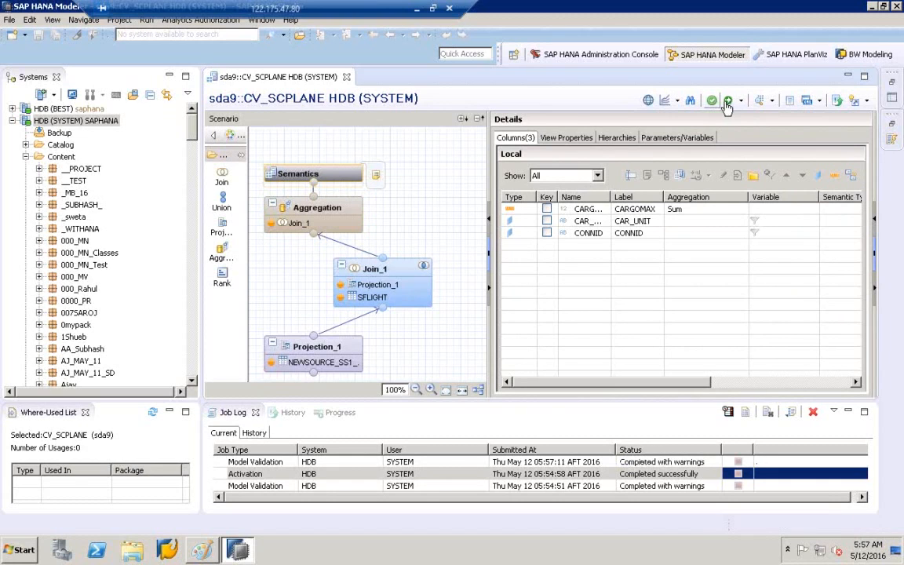
pyautogui.click(729, 105)
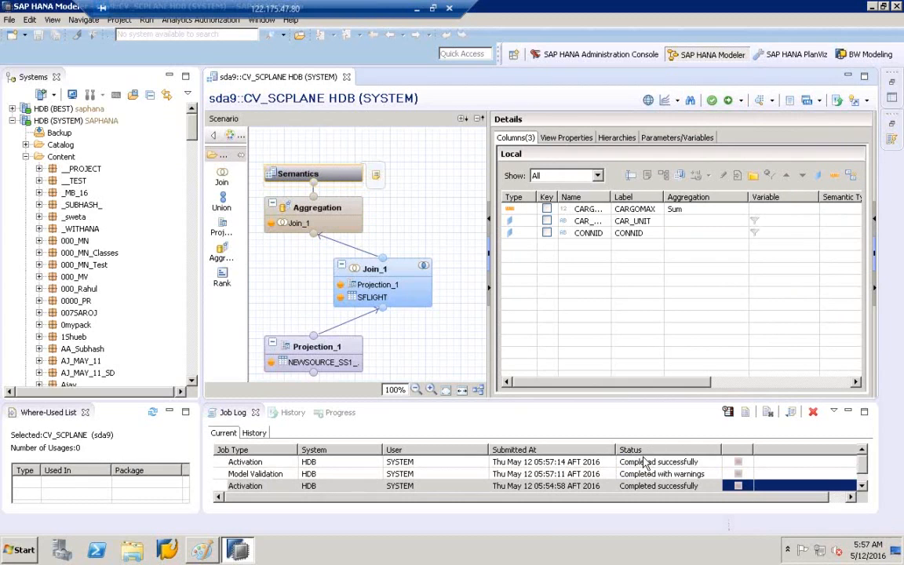
# - Start replacing the SAPABAP1 SFLIGHT data source in Join_1, choosing the SFLIGHT table from schema SFLIGHT as the new source
pyautogui.click(368, 275)
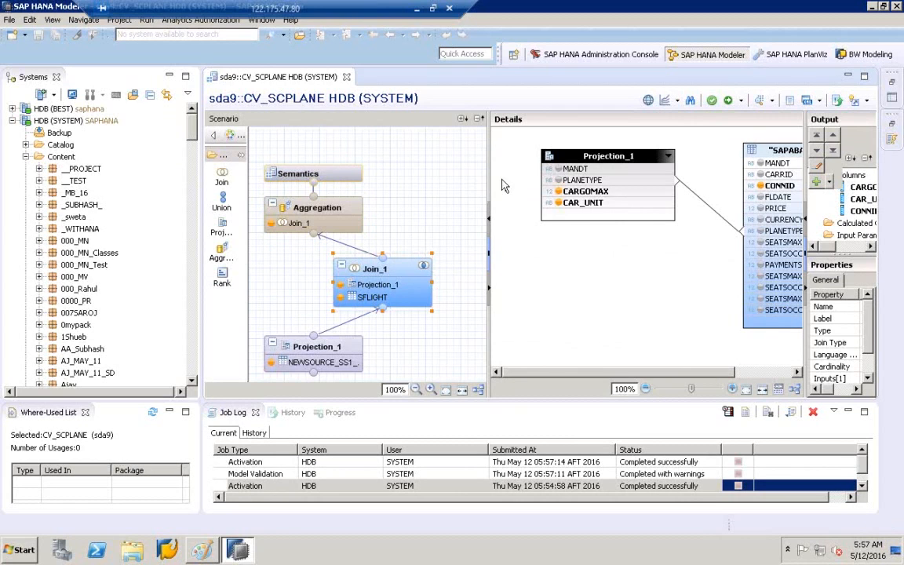
pyautogui.moveTo(486, 182); pyautogui.dragTo(407, 182)
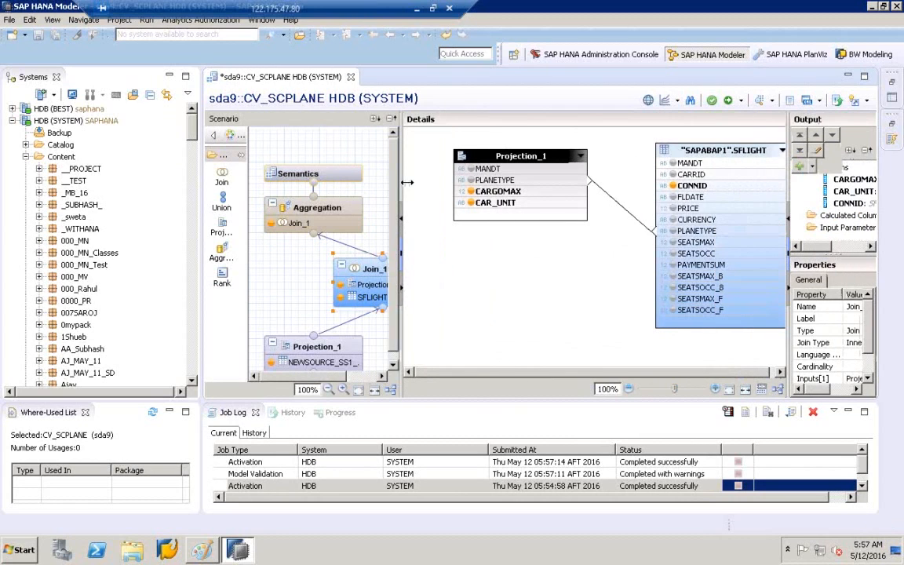
pyautogui.rightClick(703, 152)
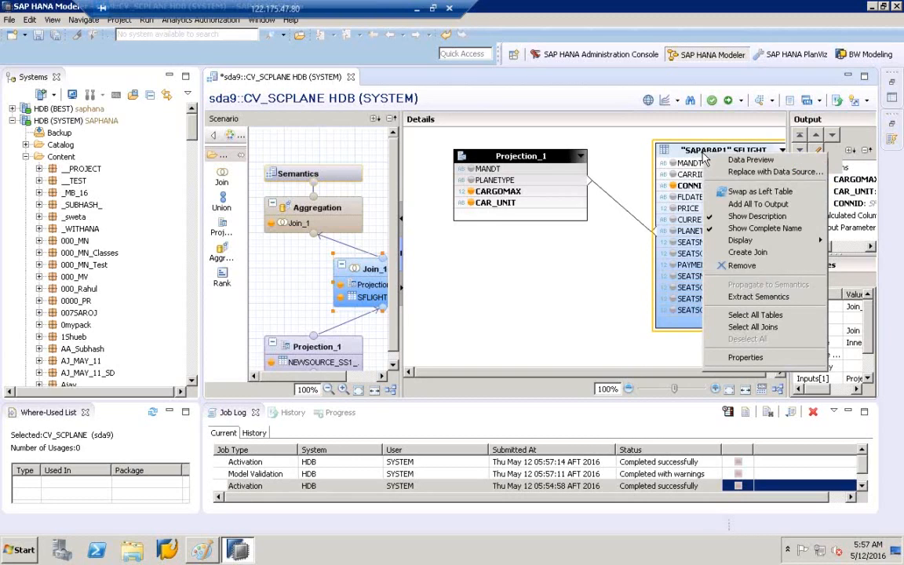
pyautogui.click(765, 173)
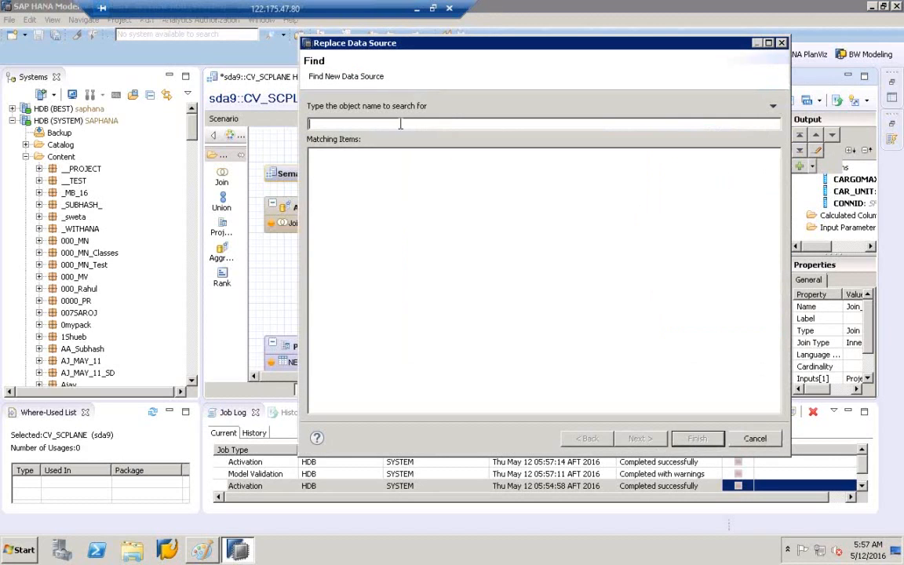
pyautogui.write('SFLIGHT')
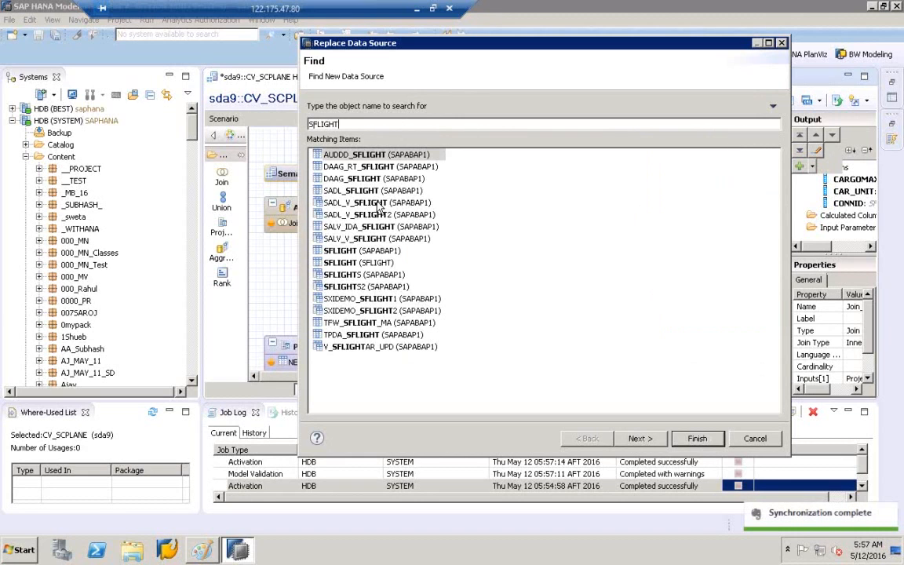
pyautogui.click(374, 264)
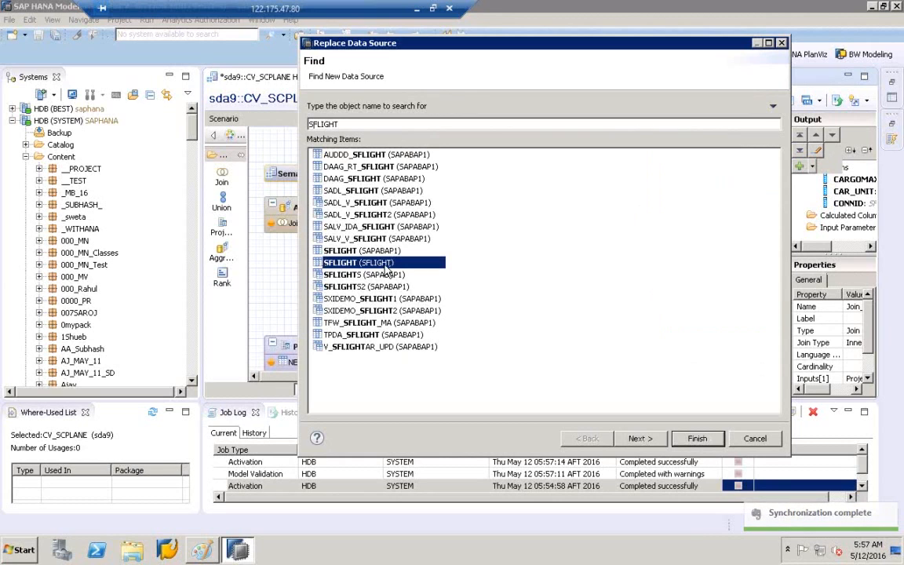
# - Accept the CONNID column mapping and PLANETYPE join to finish the data source replacement, and save and validate the view
pyautogui.click(652, 438)
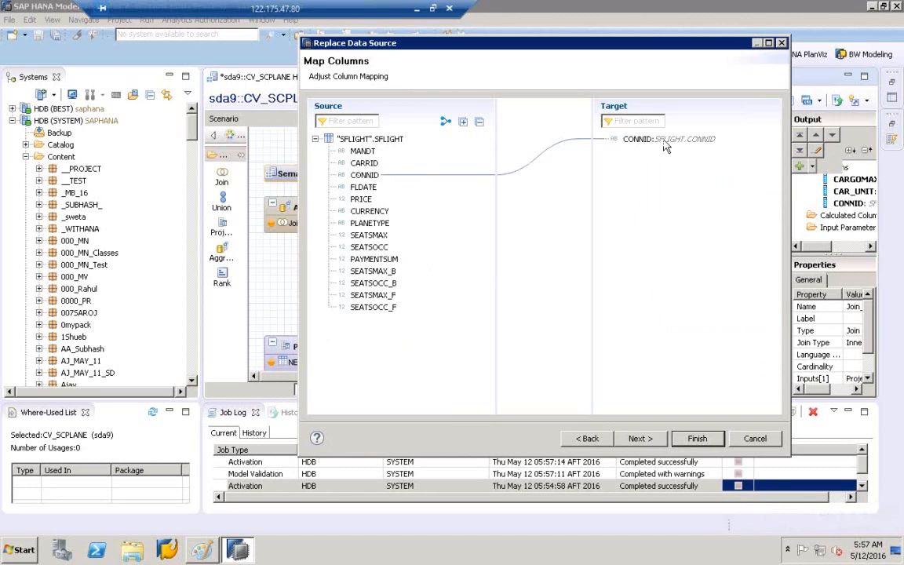
pyautogui.click(648, 441)
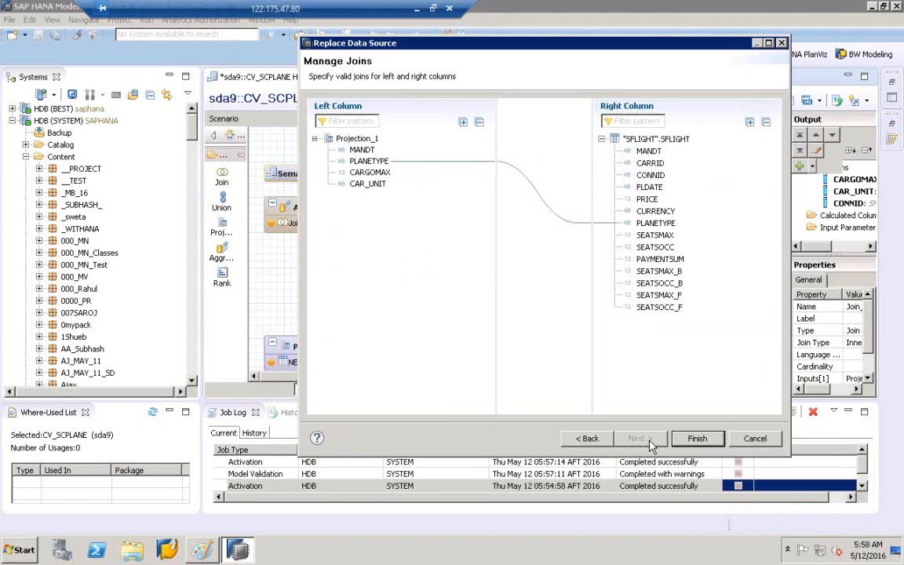
pyautogui.click(697, 438)
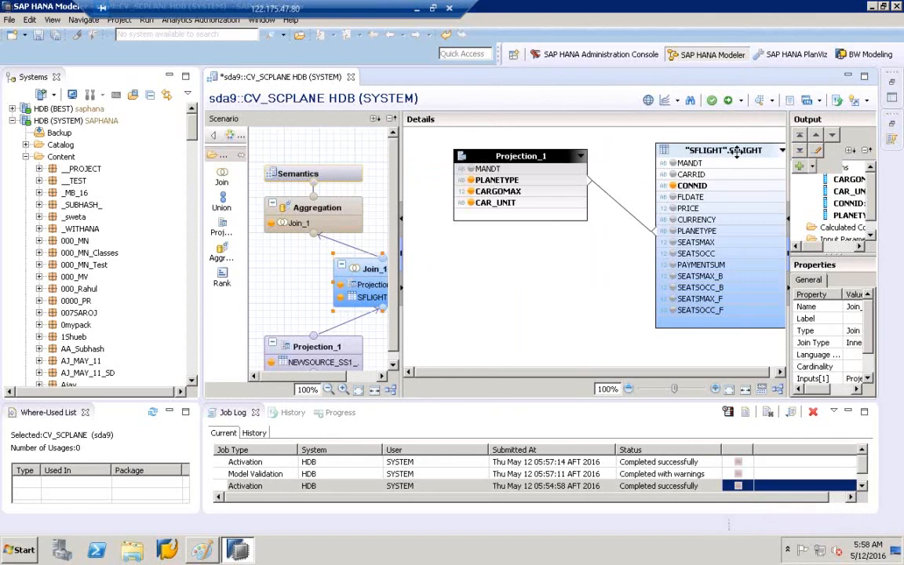
pyautogui.click(713, 101)
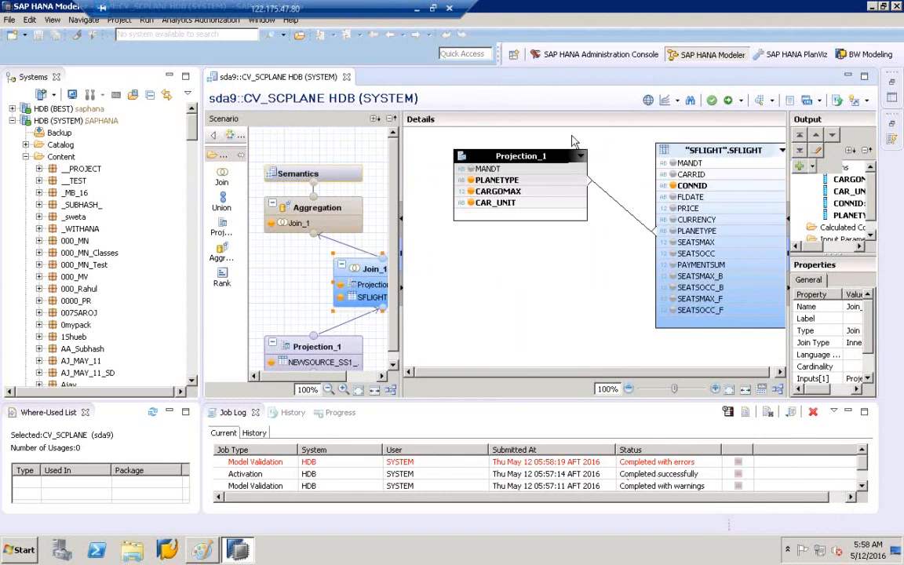
# - Open the BEST user from the security users of the HDB (SYSTEM) connection
pyautogui.click(81, 108)
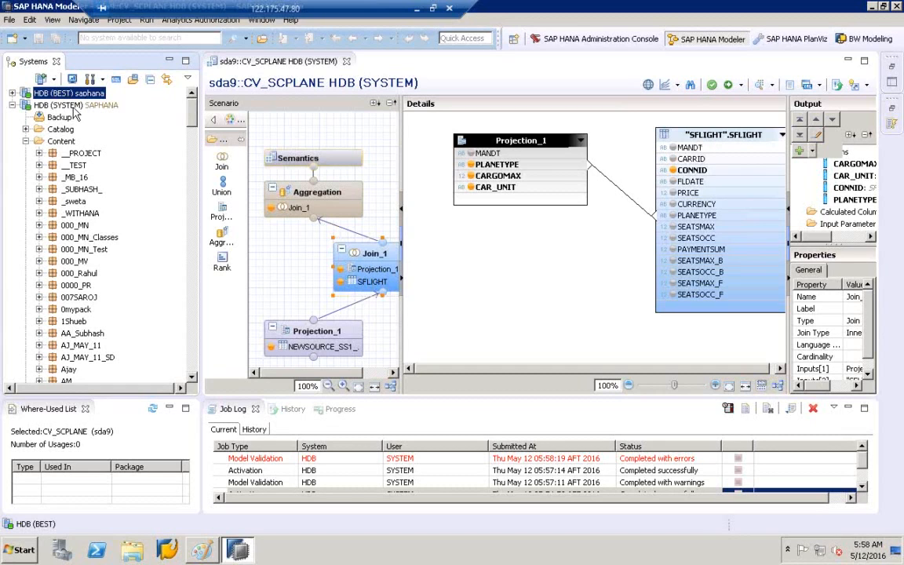
pyautogui.moveTo(75, 114)
pyautogui.moveTo(201, 159); pyautogui.dragTo(286, 159)
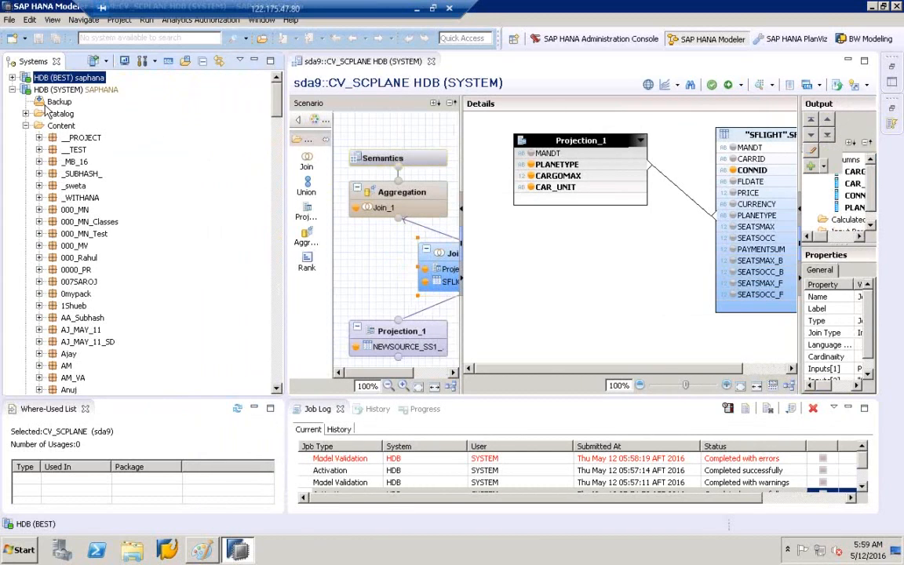
pyautogui.click(26, 126)
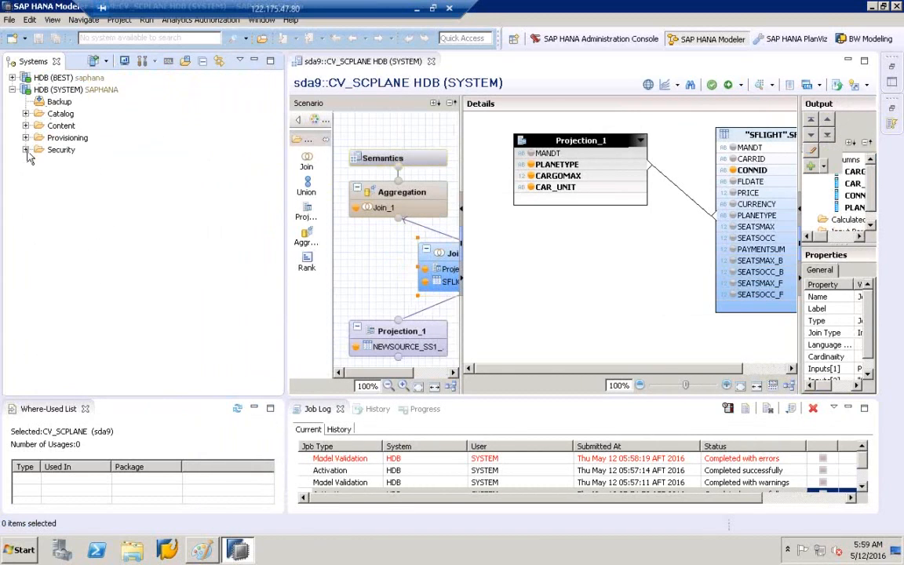
pyautogui.click(26, 149)
pyautogui.click(55, 149)
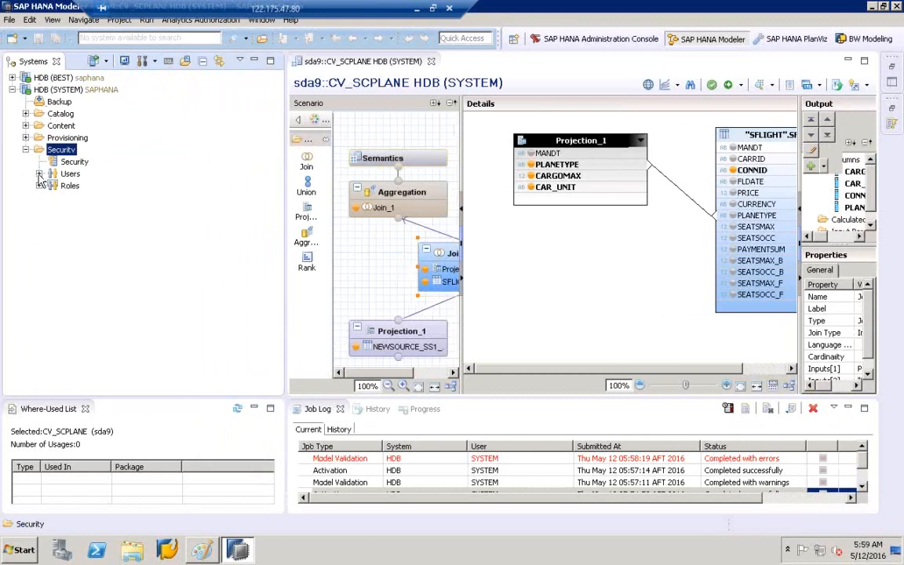
pyautogui.click(39, 175)
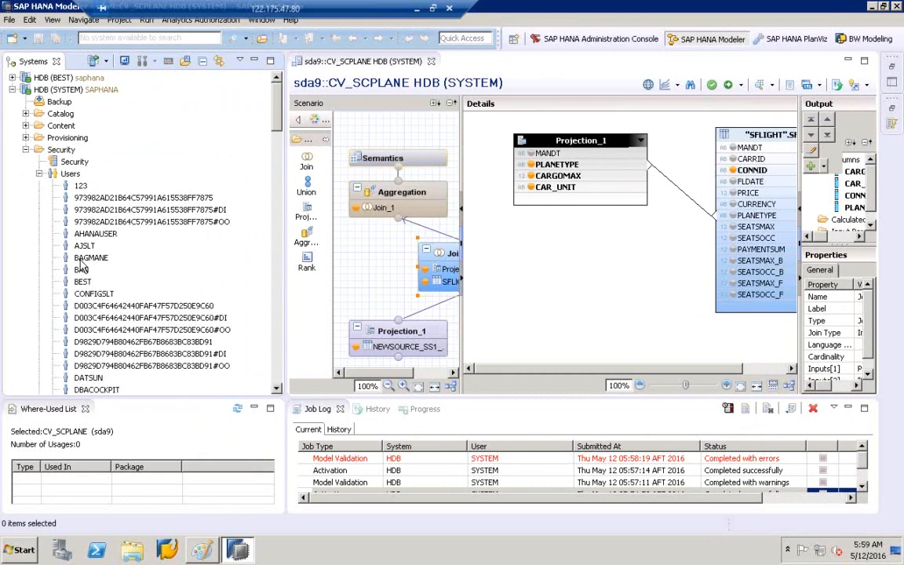
pyautogui.click(82, 283)
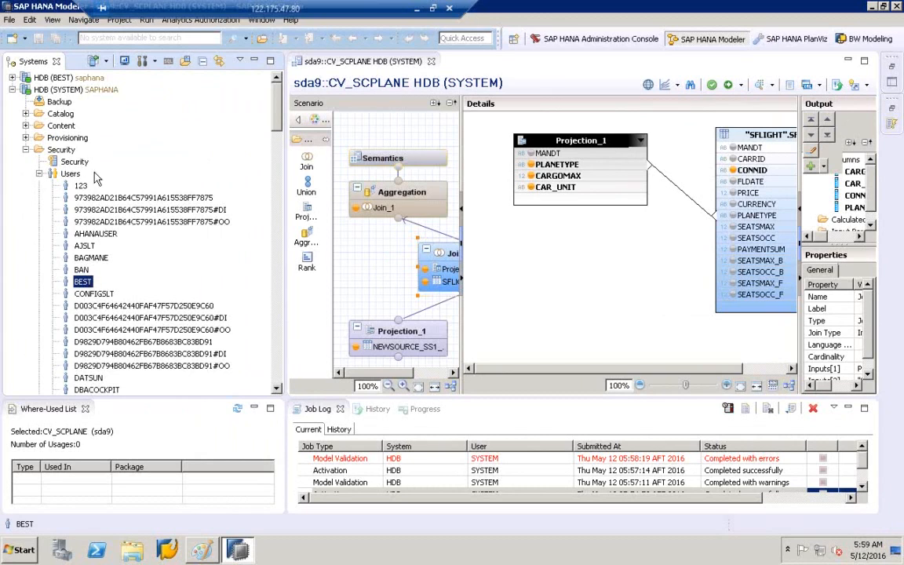
pyautogui.click(86, 234)
pyautogui.click(82, 282)
pyautogui.doubleClick(83, 282)
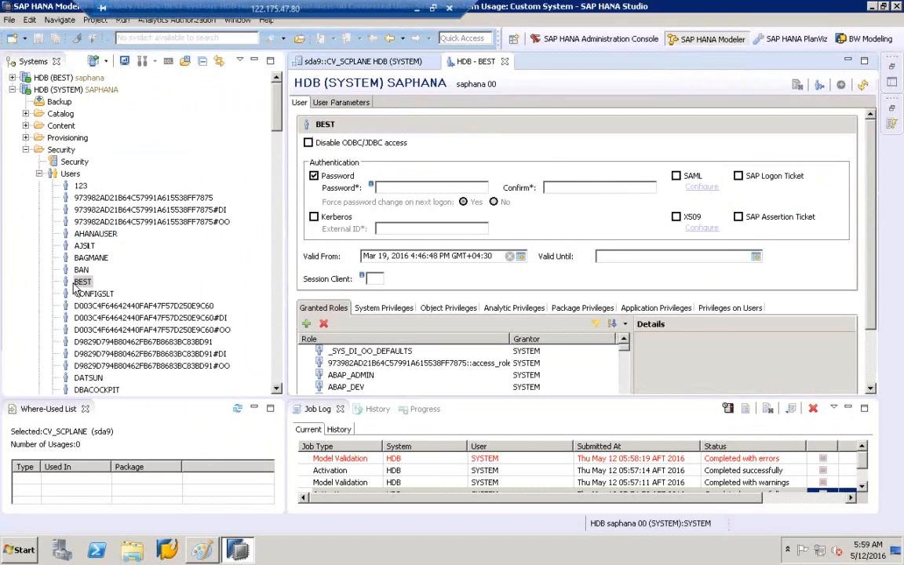
# - Make room in the user editor and examine the BEST user's object privileges for the SFLIGHT schema
pyautogui.click(847, 409)
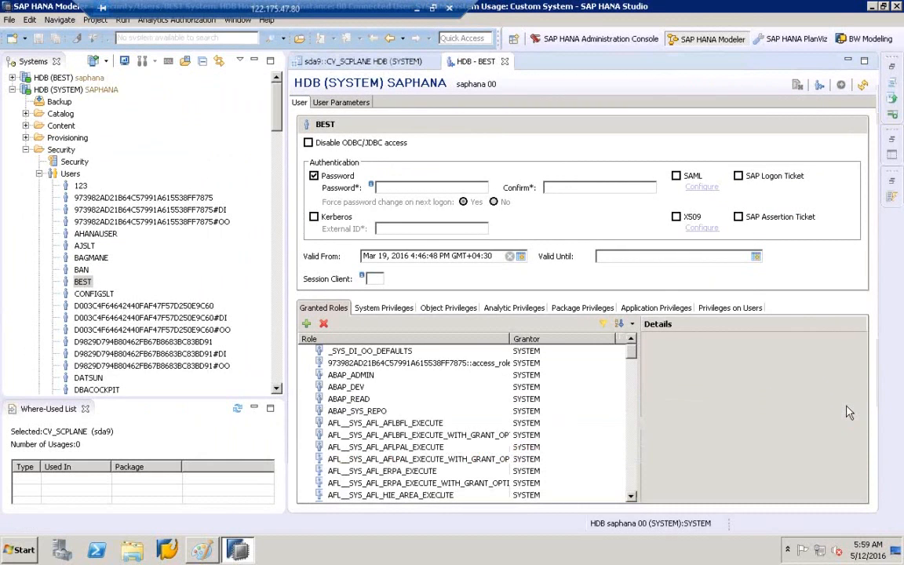
pyautogui.moveTo(287, 326); pyautogui.dragTo(209, 326)
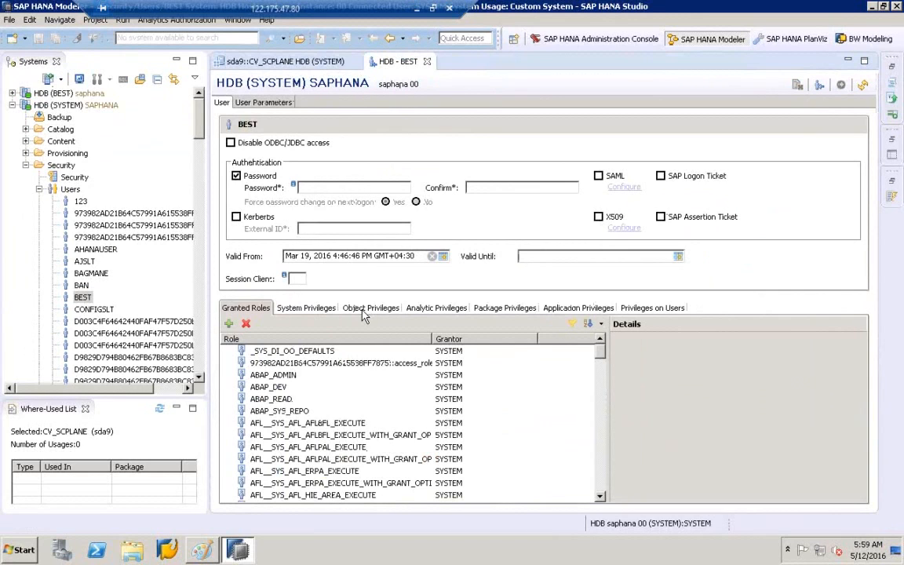
pyautogui.click(363, 310)
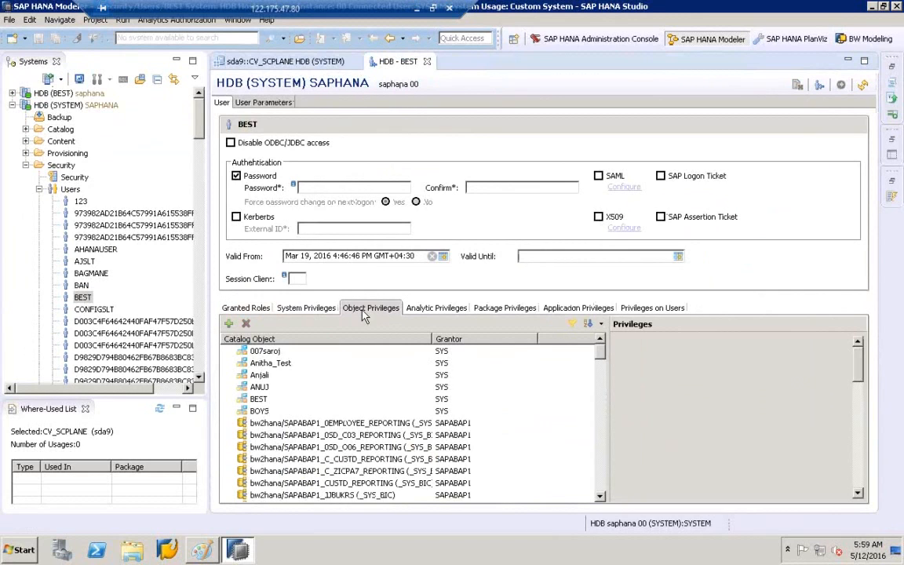
pyautogui.click(324, 376)
pyautogui.press('s')
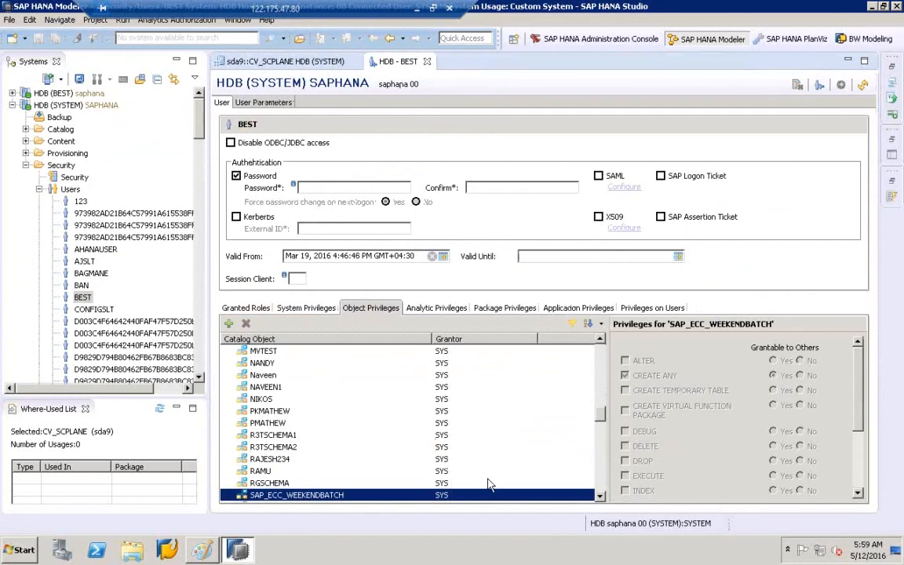
pyautogui.click(601, 498)
pyautogui.scroll(-3, 601, 500)
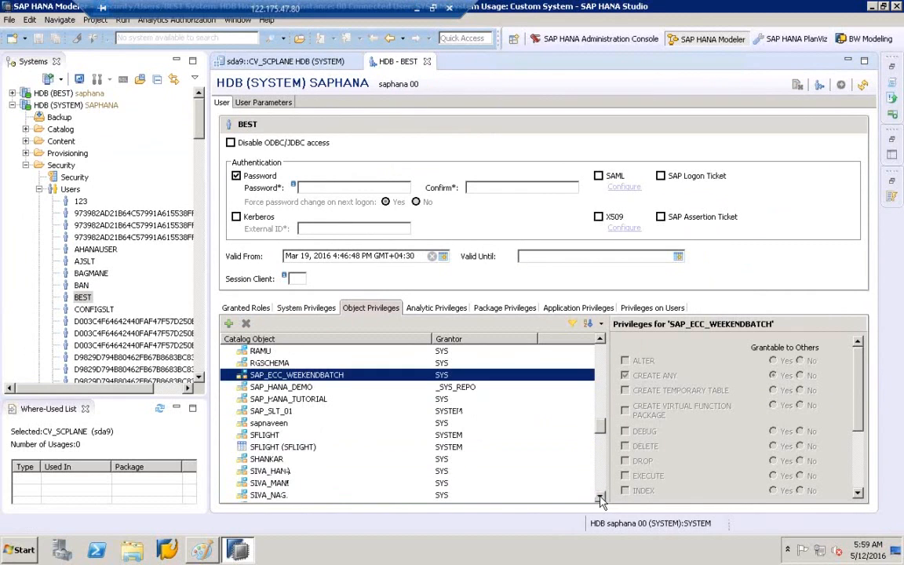
pyautogui.click(281, 436)
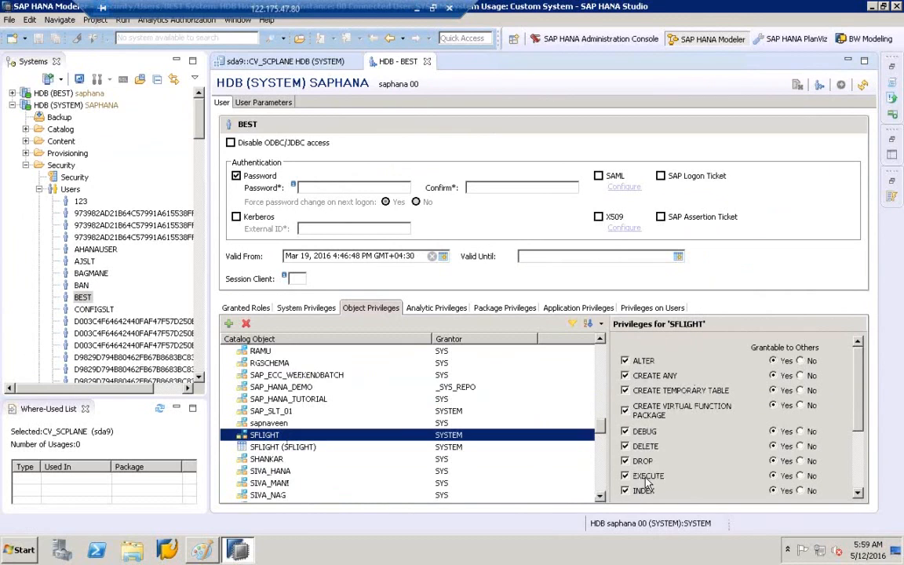
pyautogui.click(858, 483)
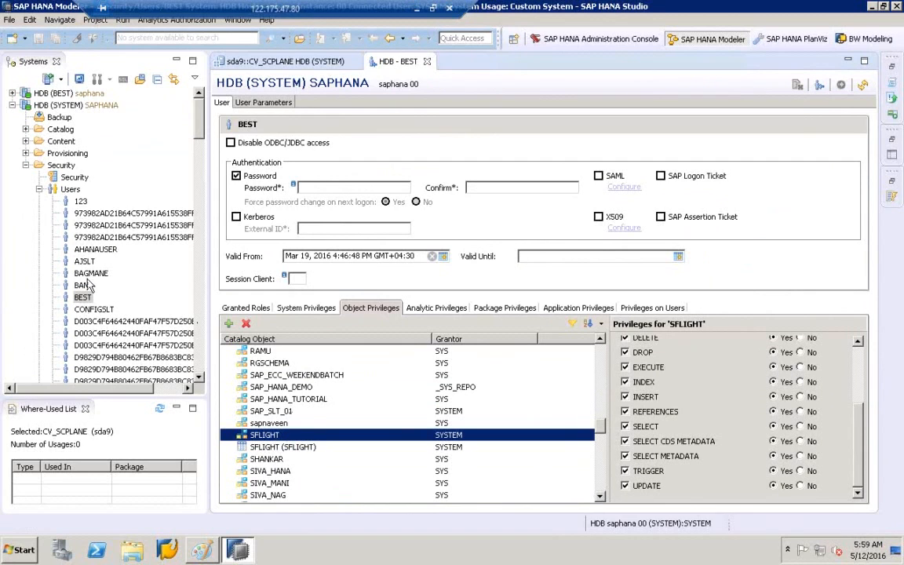
# - Locate the SYSTEM user among the security users of the HDB (SYSTEM) connection and open it
pyautogui.click(88, 311)
pyautogui.write('sys')
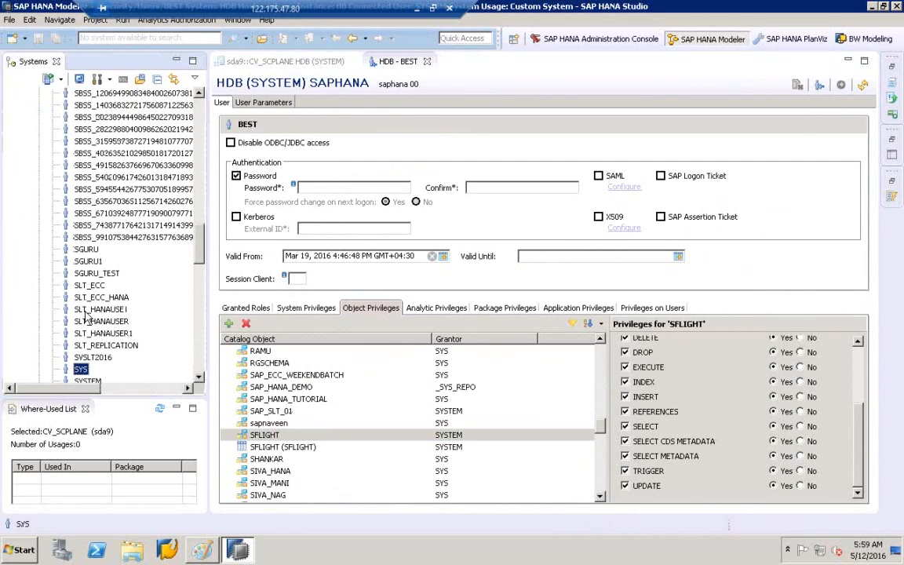
pyautogui.scroll(-2, 188, 387)
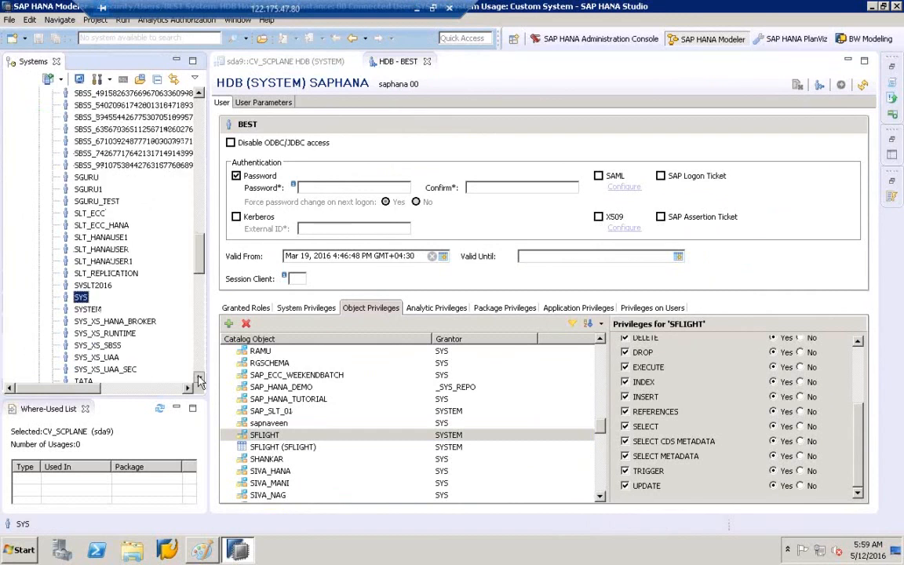
pyautogui.click(86, 298)
pyautogui.doubleClick(87, 299)
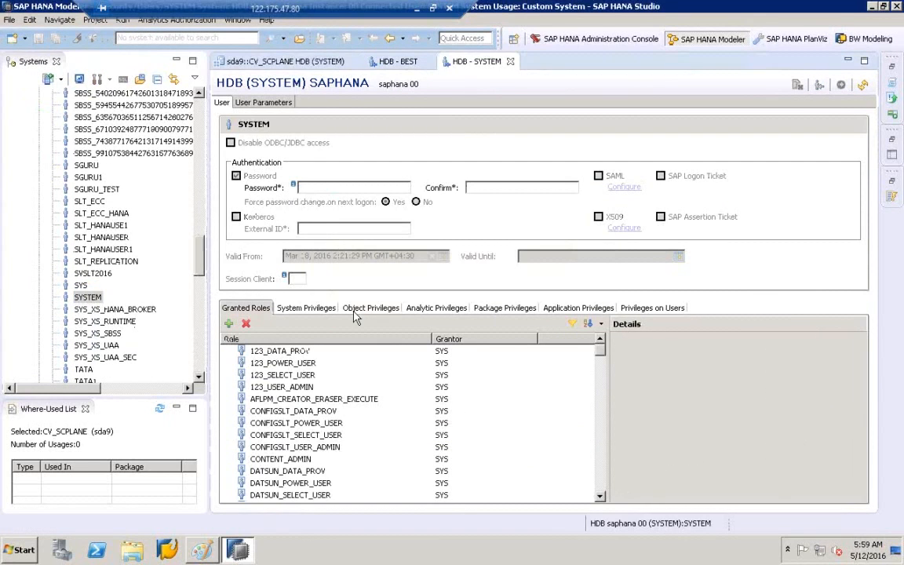
# - Examine the SYSTEM user's object privileges for the SFLIGHT schema, including whether they are grantable to others
pyautogui.click(356, 309)
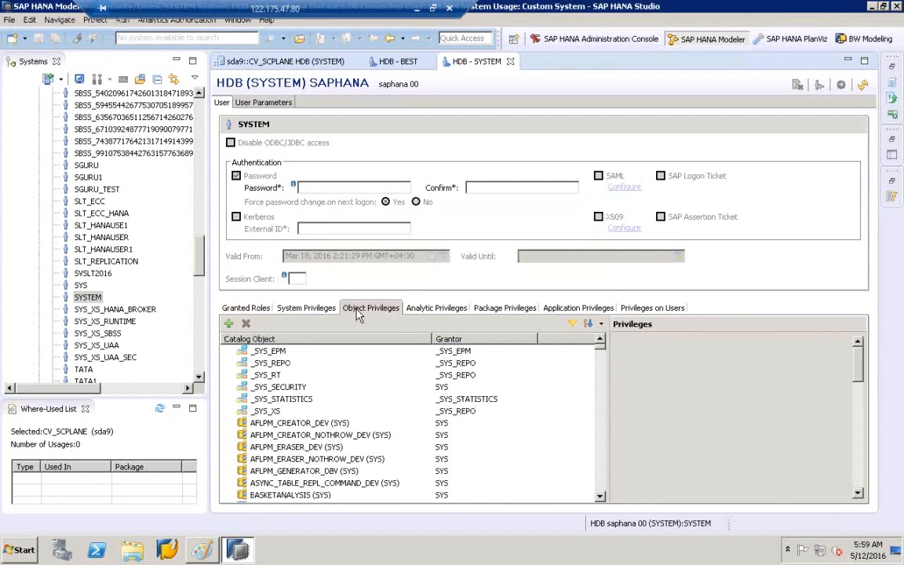
pyautogui.click(292, 399)
pyautogui.press('s')
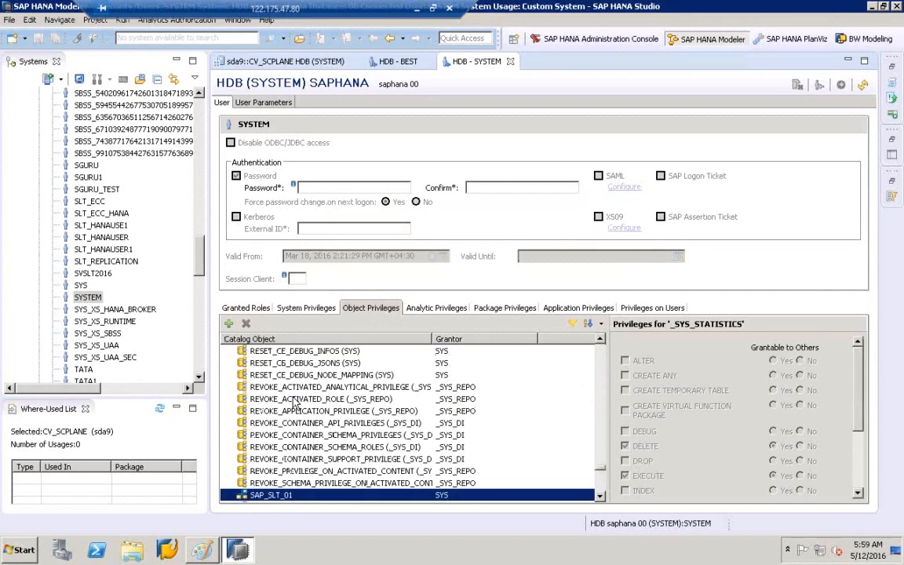
pyautogui.press('s')
pyautogui.press('s')
pyautogui.press('s')
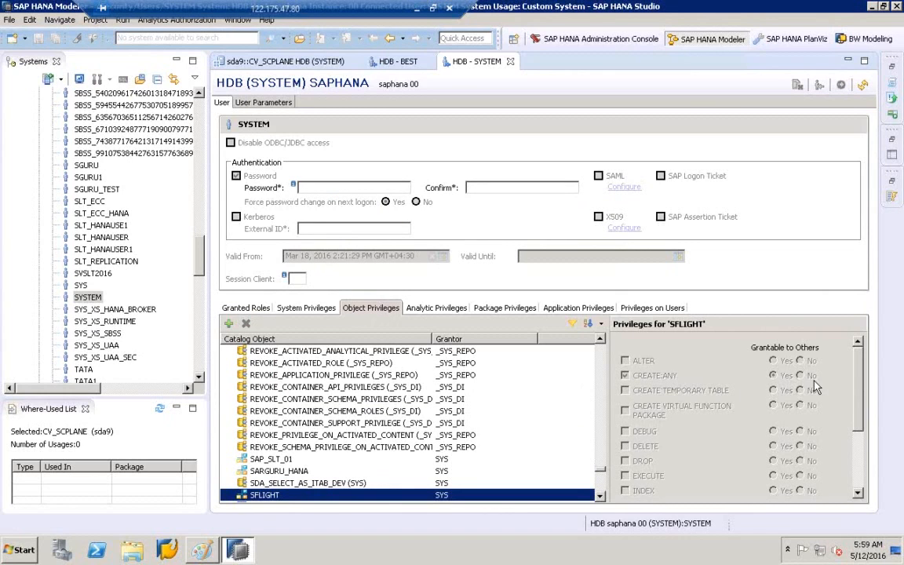
pyautogui.scroll(-3, 858, 385)
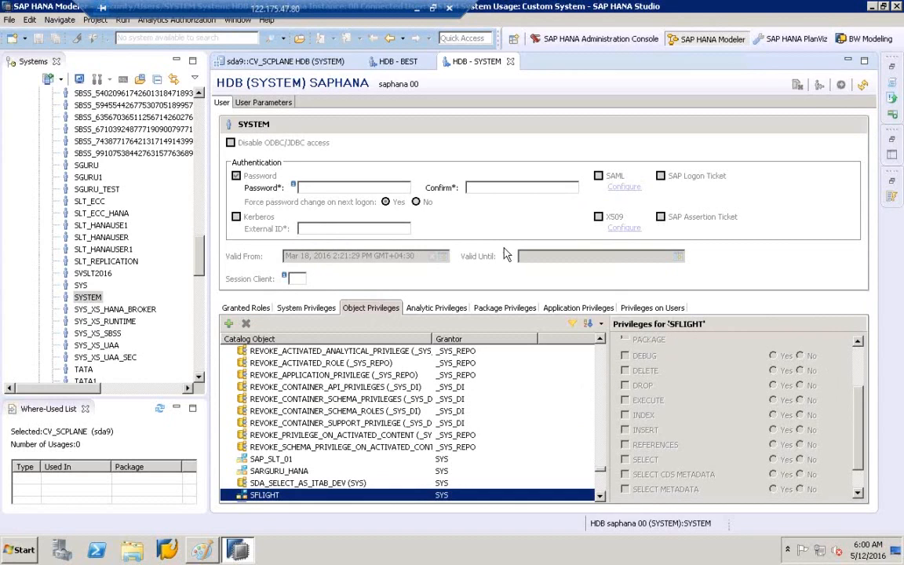
pyautogui.click(333, 363)
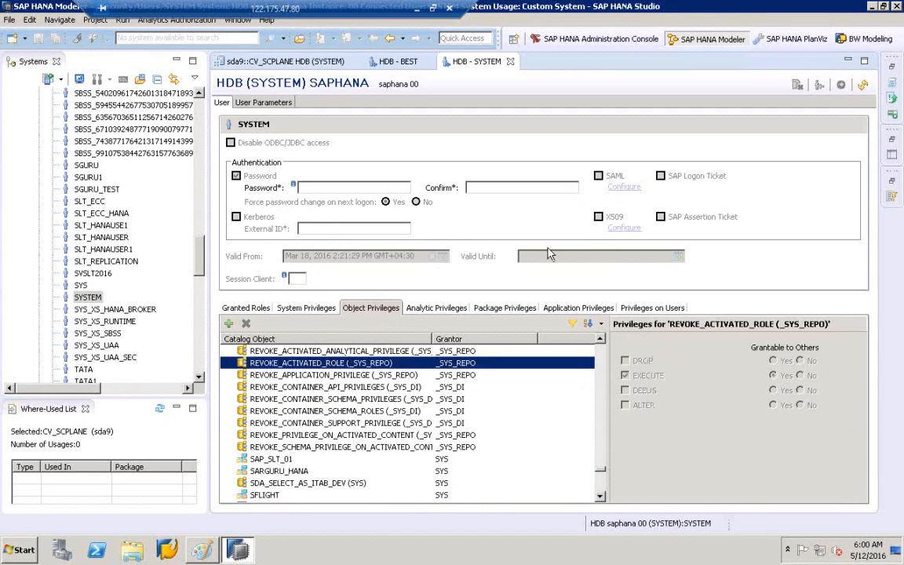
# - Return to the CV_SCPLANE view and collapse the HDB (SYSTEM) connection in the systems tree
pyautogui.click(402, 63)
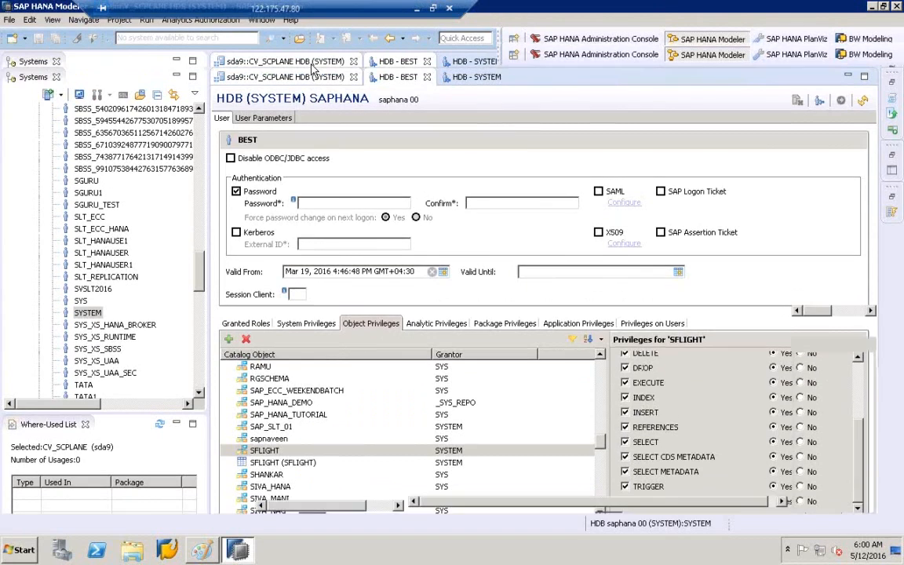
pyautogui.click(313, 69)
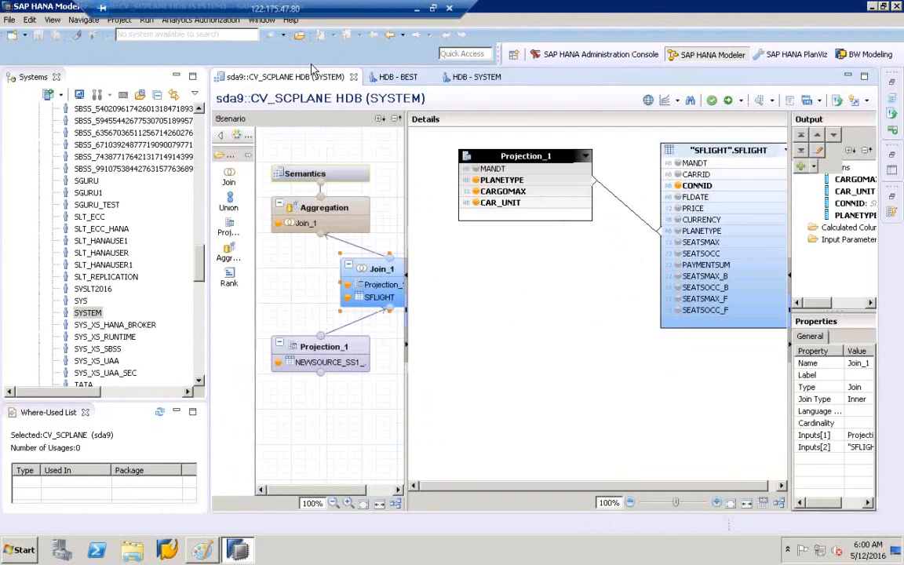
pyautogui.moveTo(198, 255); pyautogui.dragTo(197, 110)
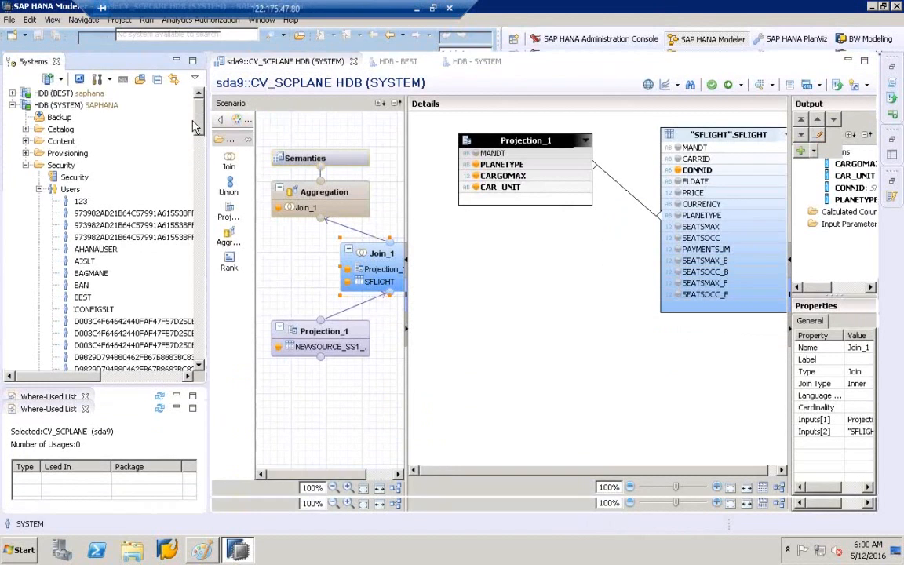
pyautogui.click(13, 105)
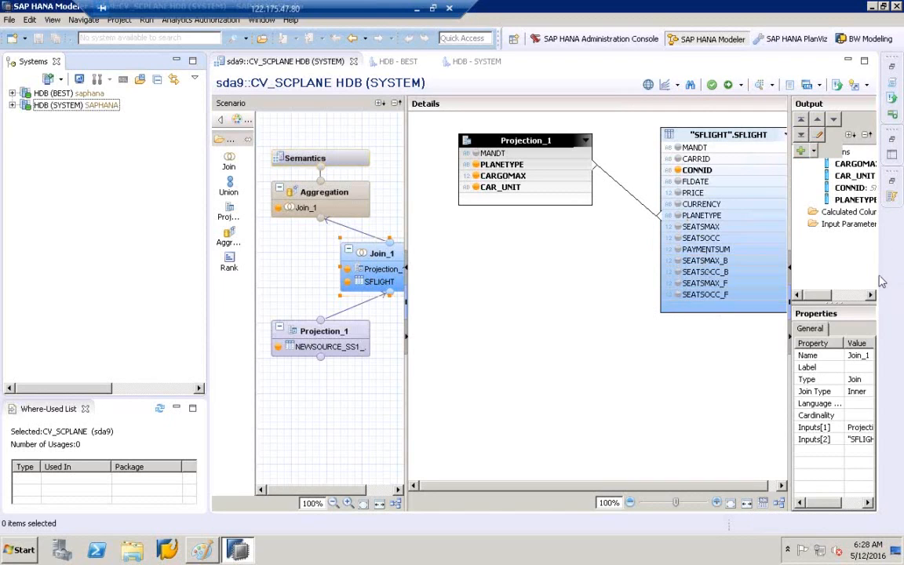
pyautogui.click(671, 16)
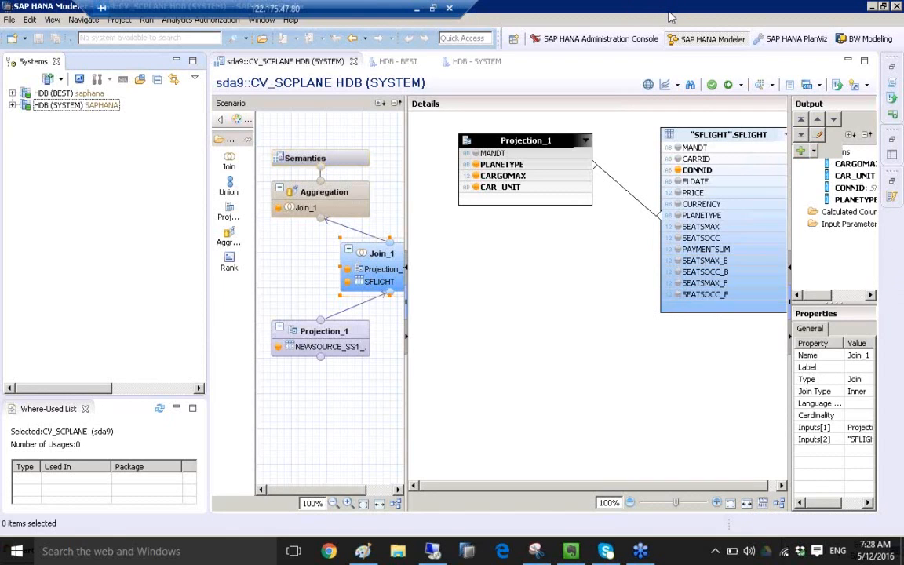